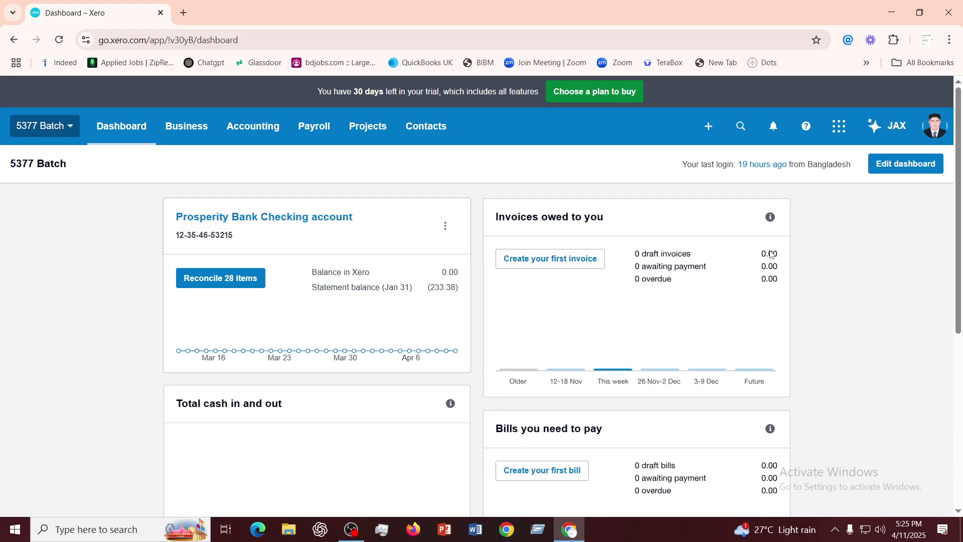
Open the Prosperity Bank Checking account from the dashboard
scroll(417, 326, "down", 6)
scroll(417, 326, "up", 6)
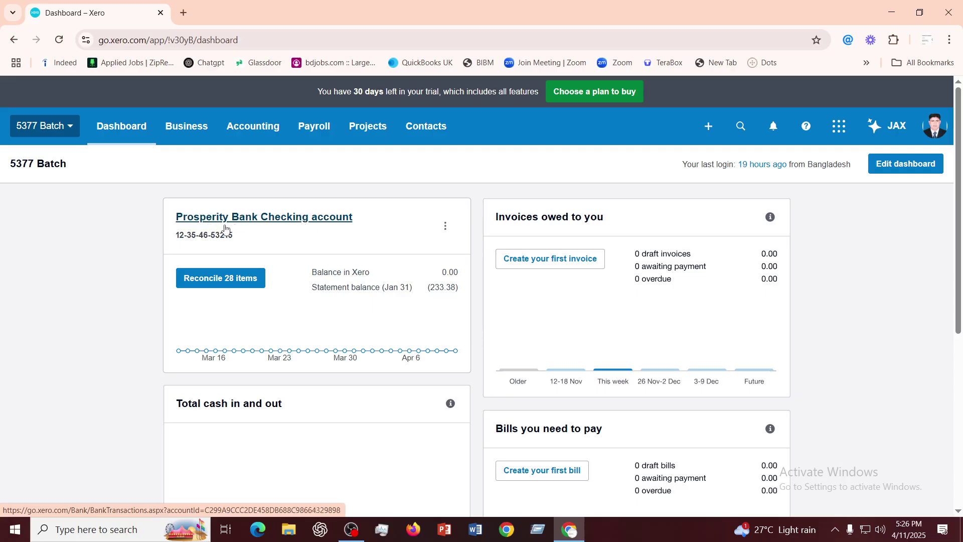
left_click(303, 223)
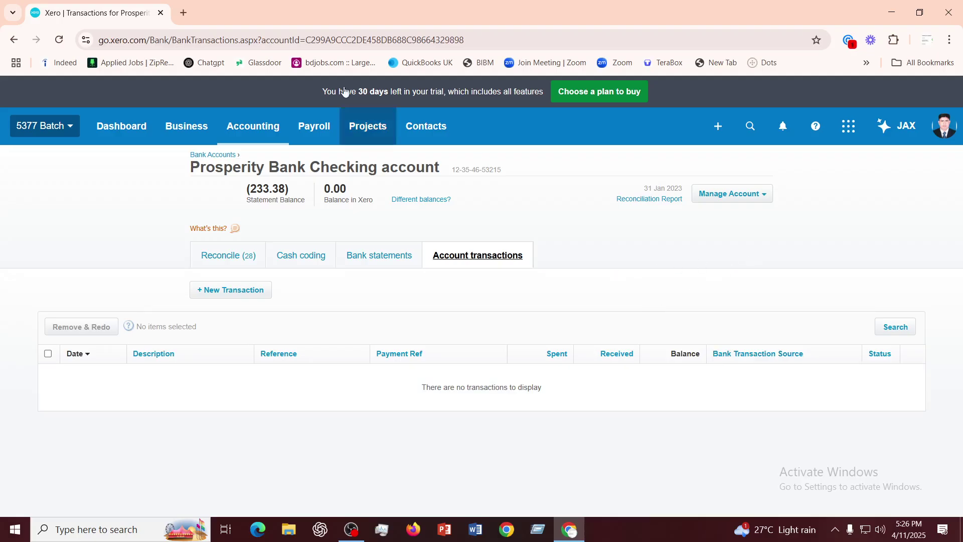
left_click(261, 128)
left_click(187, 128)
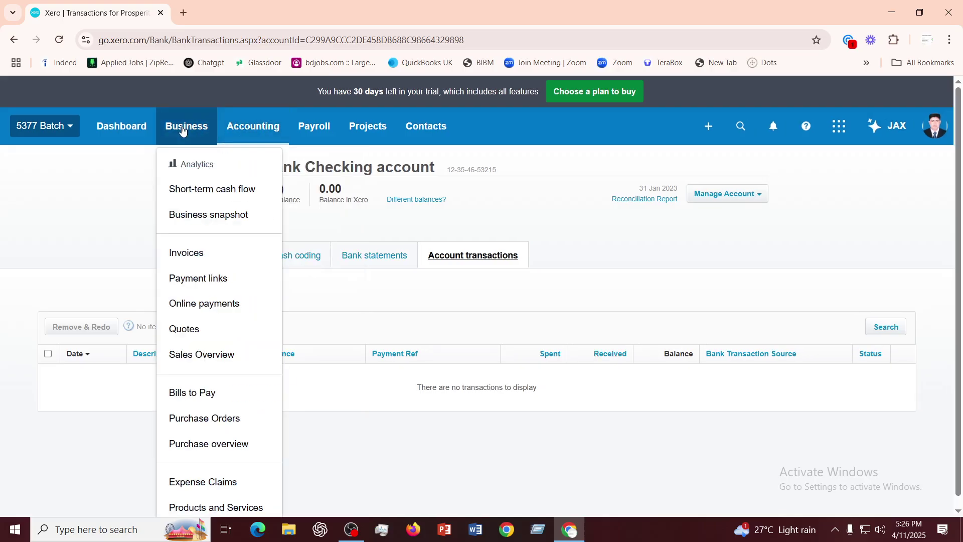
left_click(234, 129)
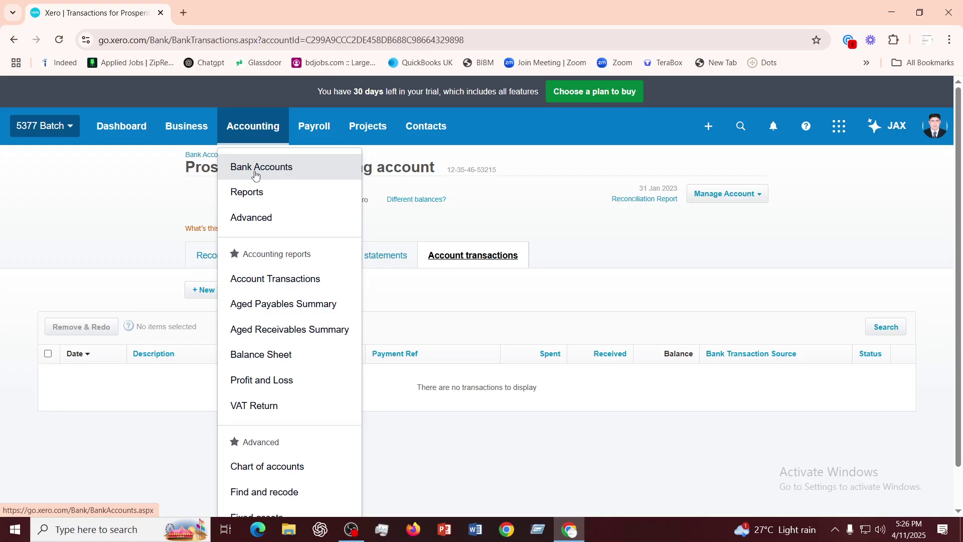
left_click(707, 244)
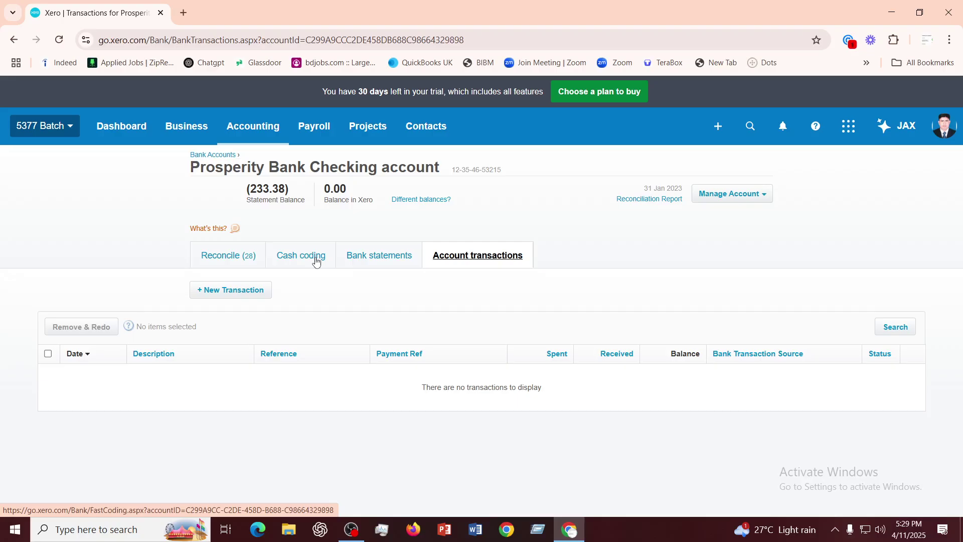
Start a statement import for the checking account and download the Xero CSV template
left_click(767, 196)
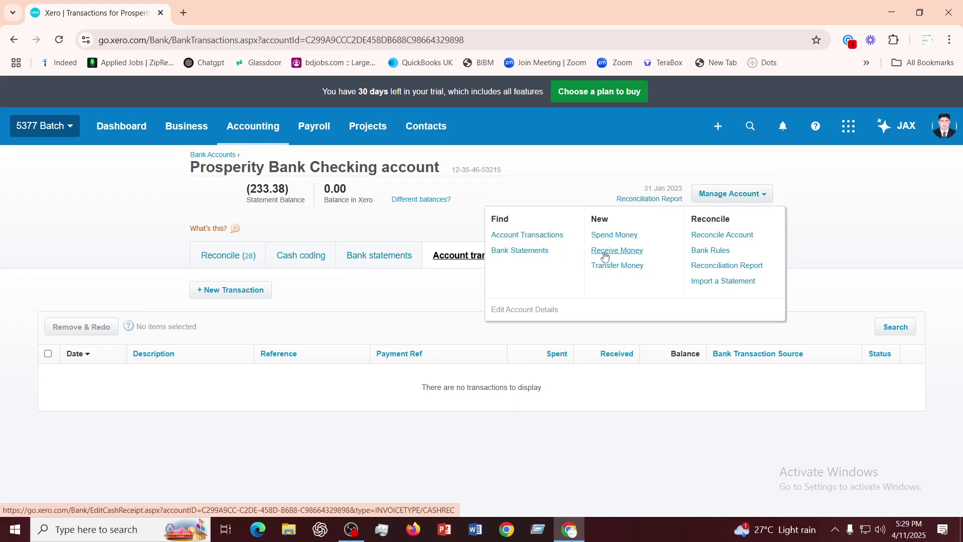
left_click(727, 286)
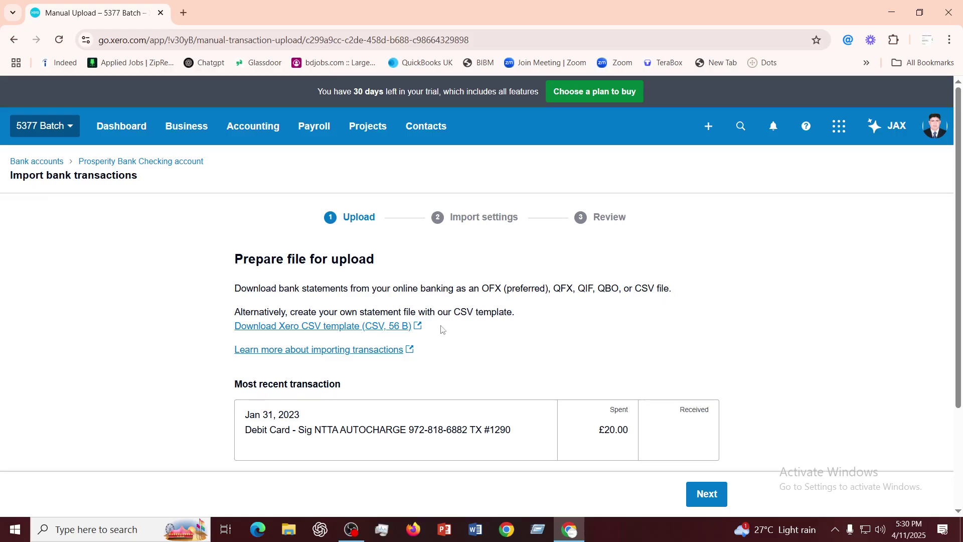
right_click(307, 329)
left_click(329, 340)
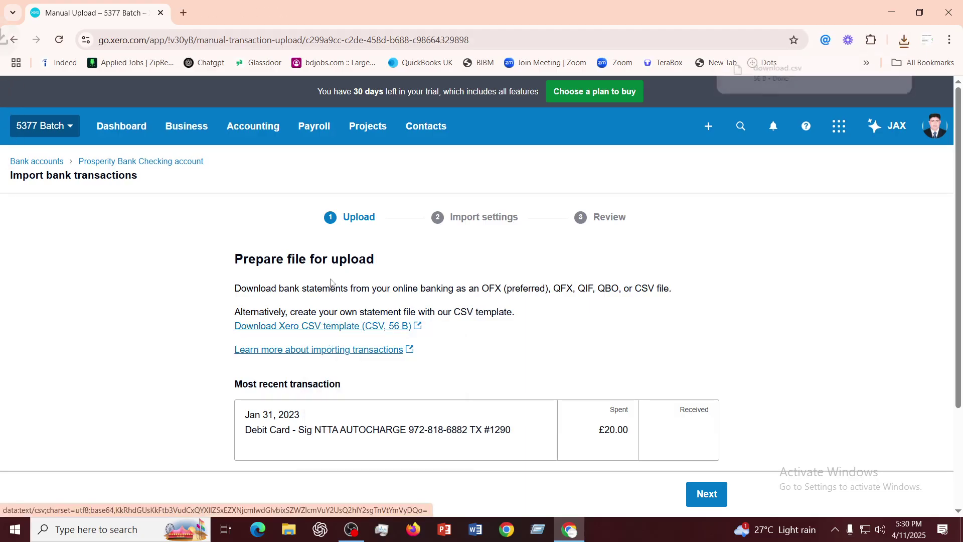
Switch to Excel by opening the downloaded template download.csv, and dismiss the Office activation wizard
left_click(904, 41)
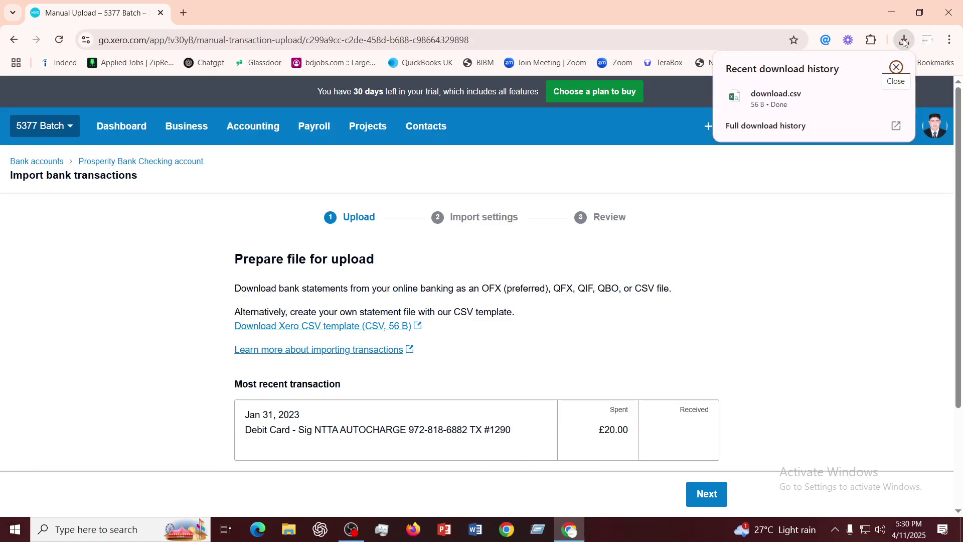
left_click(774, 100)
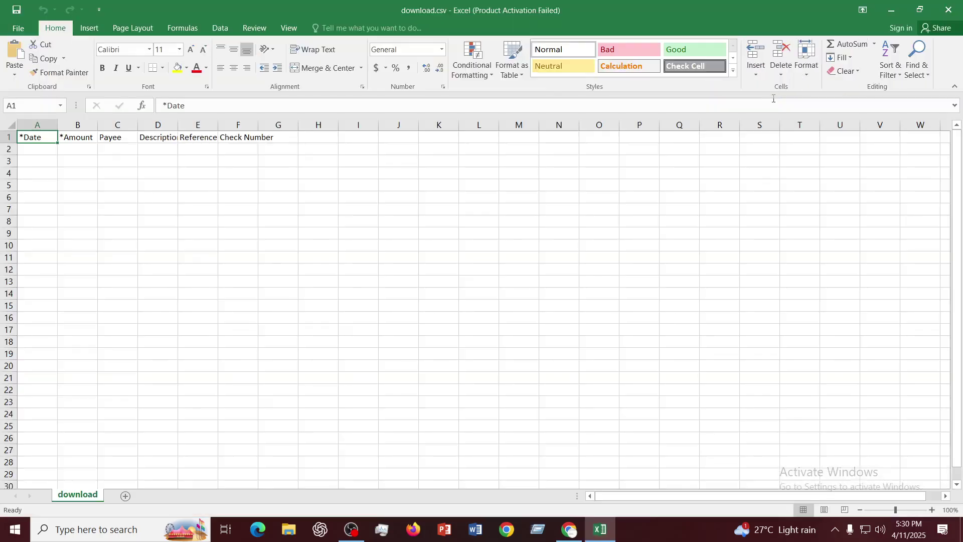
left_click(226, 259)
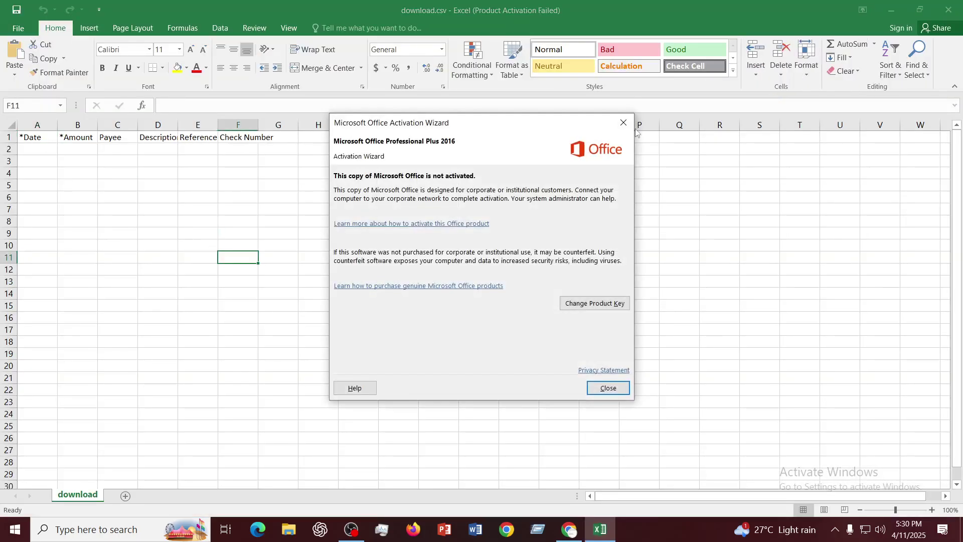
left_click(623, 122)
Review each header cell of the template, from *Date through Check Number
left_click(22, 138)
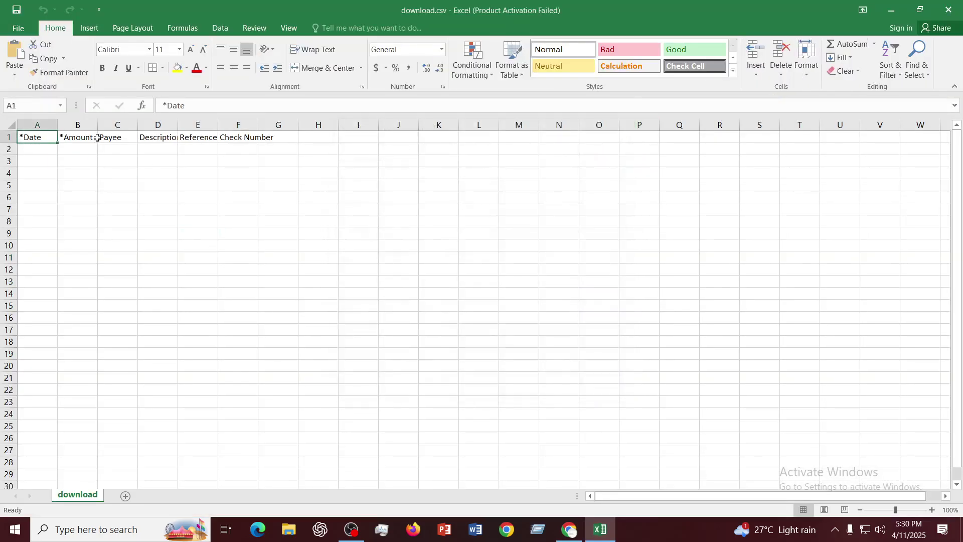
left_click(76, 138)
left_click(120, 137)
left_click(154, 136)
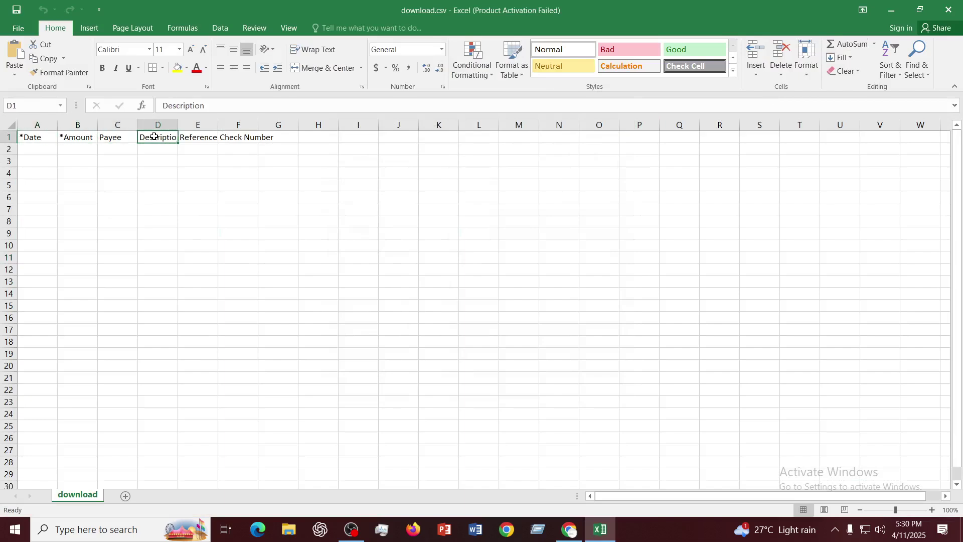
left_click(206, 138)
left_click(259, 139)
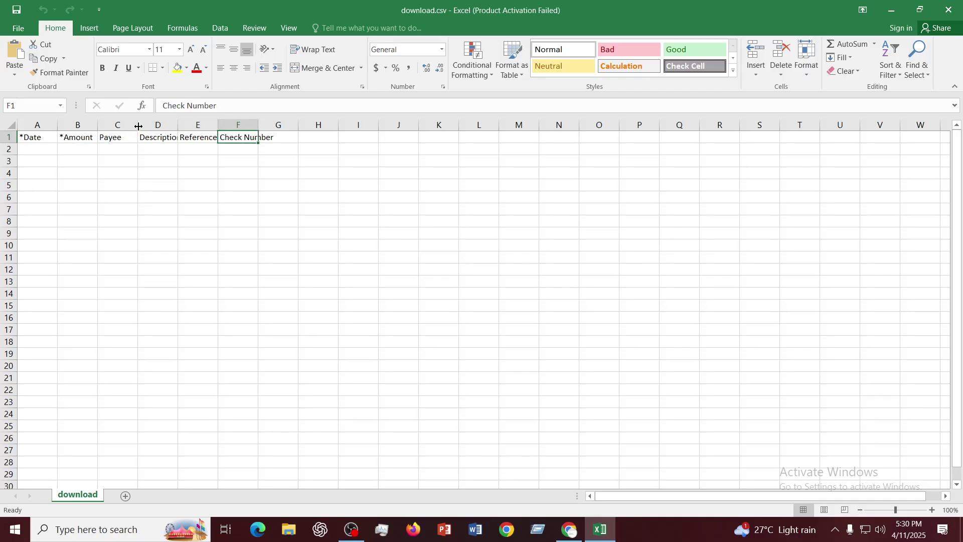
Fit the widths of the Description, Reference and Check Number columns to their header text
double_click(175, 124)
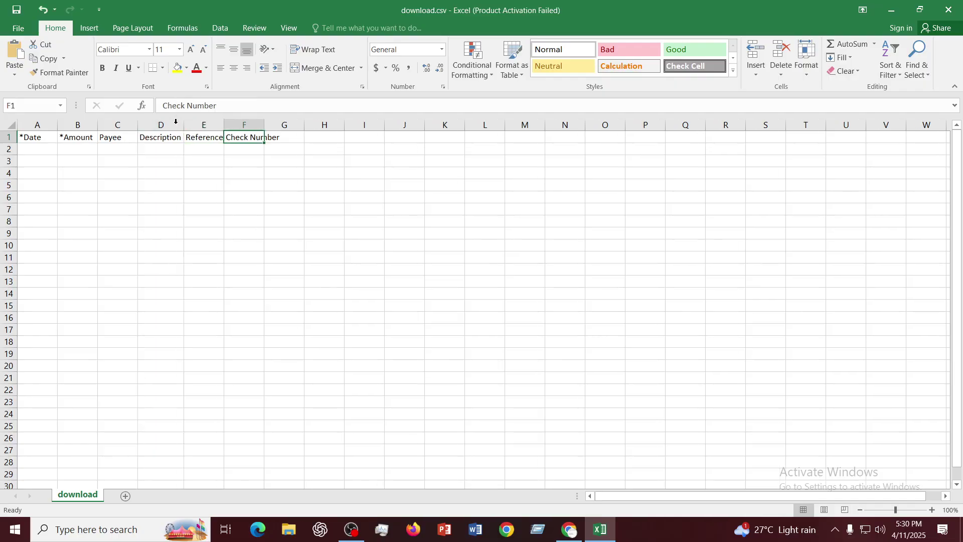
double_click(224, 124)
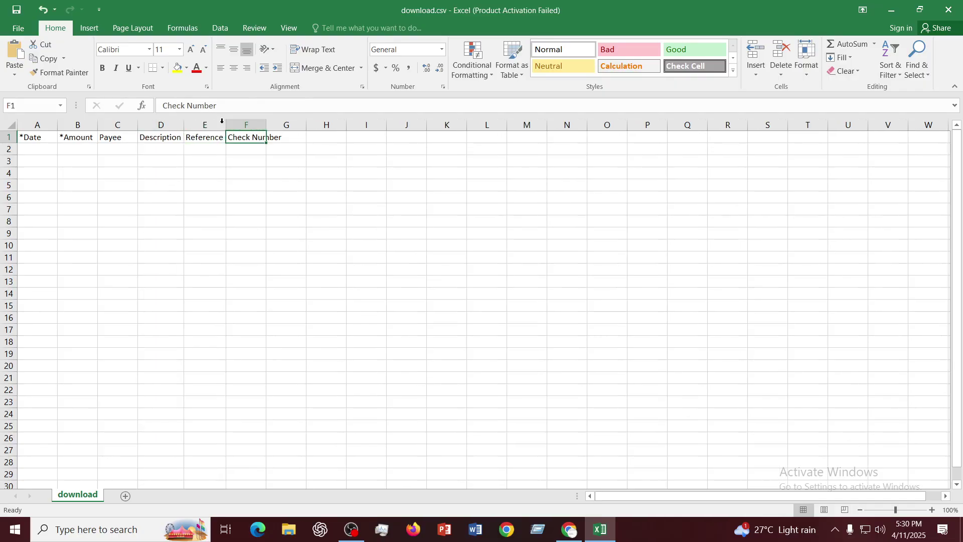
double_click(267, 124)
left_click(321, 222)
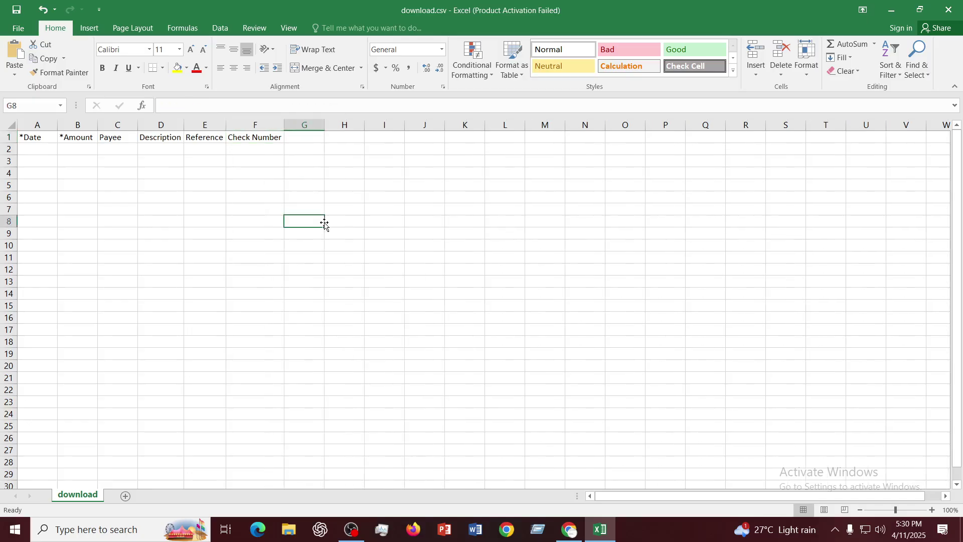
Go over the template's header row again, then close download.csv without saving changes
left_click(29, 138)
left_click_drag(60, 139, 305, 123)
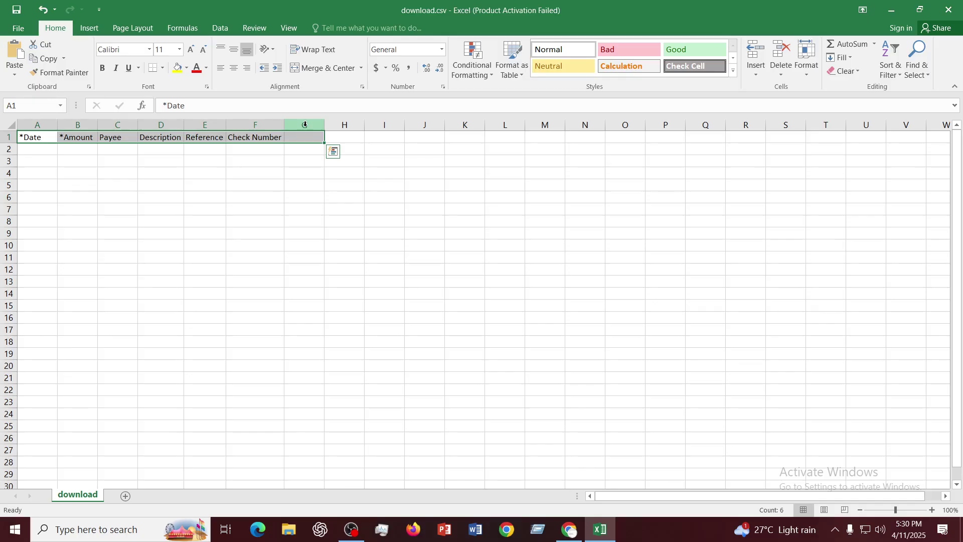
left_click(40, 147)
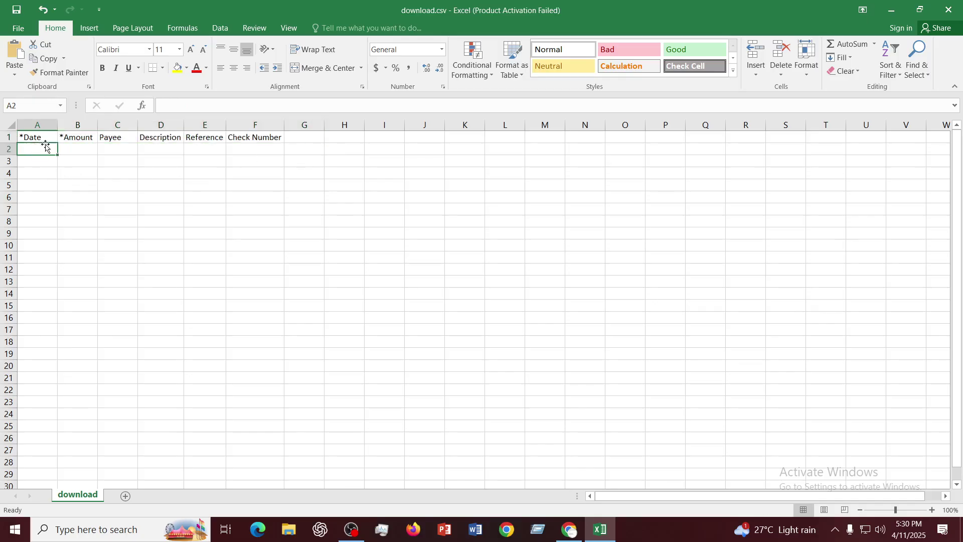
left_click(96, 141)
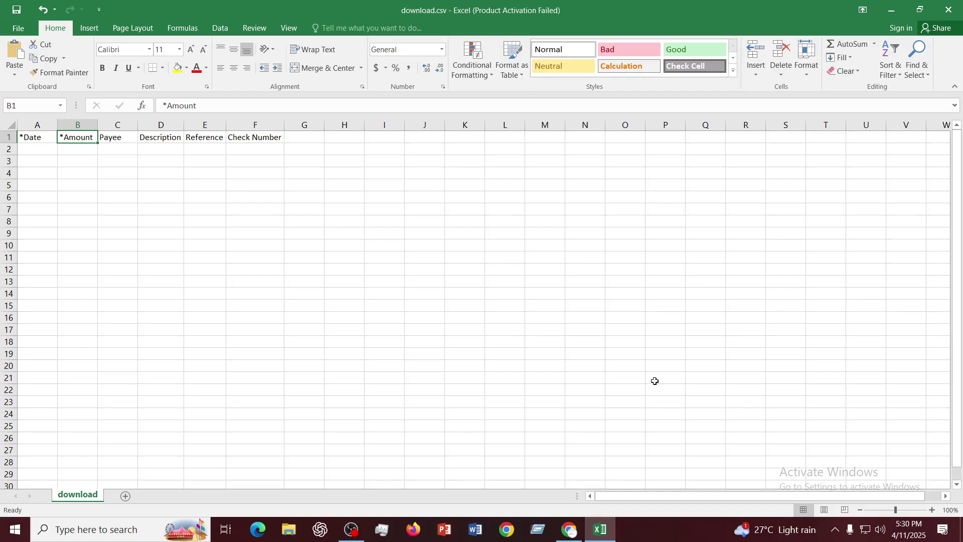
left_click(40, 149)
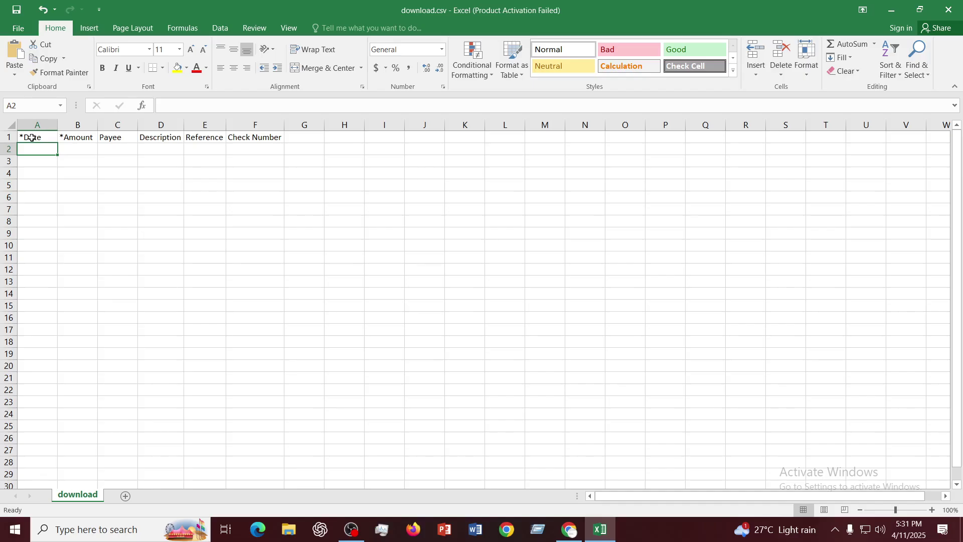
left_click(955, 8)
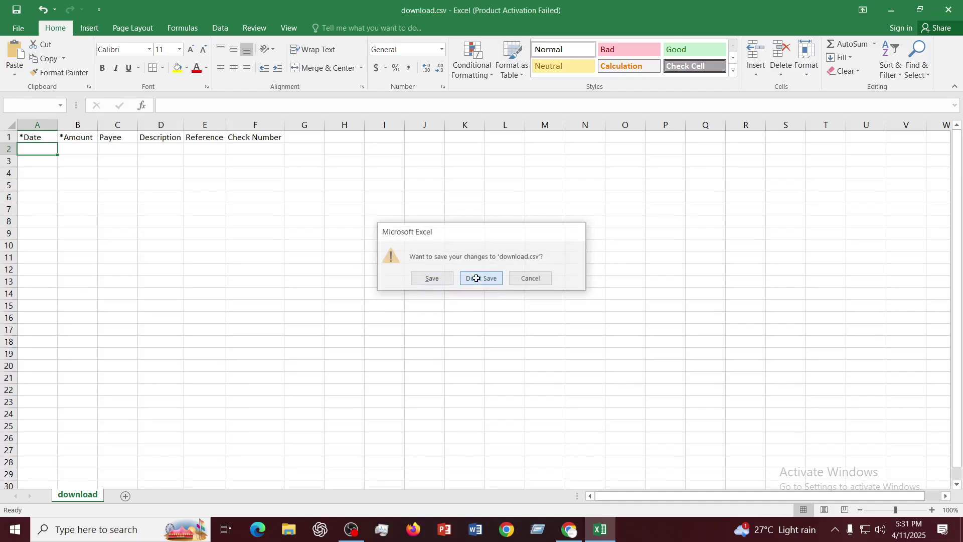
left_click(478, 278)
Examine the file preparation instructions, most recent transaction and file upload area on the Xero import page
scroll(376, 354, "down", 3)
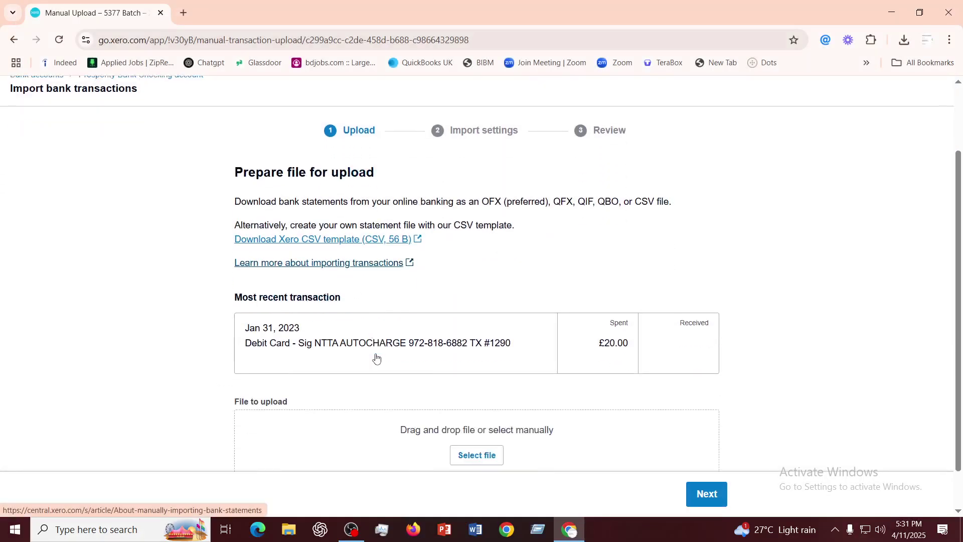
scroll(361, 353, "up", 1)
scroll(357, 353, "up", 2)
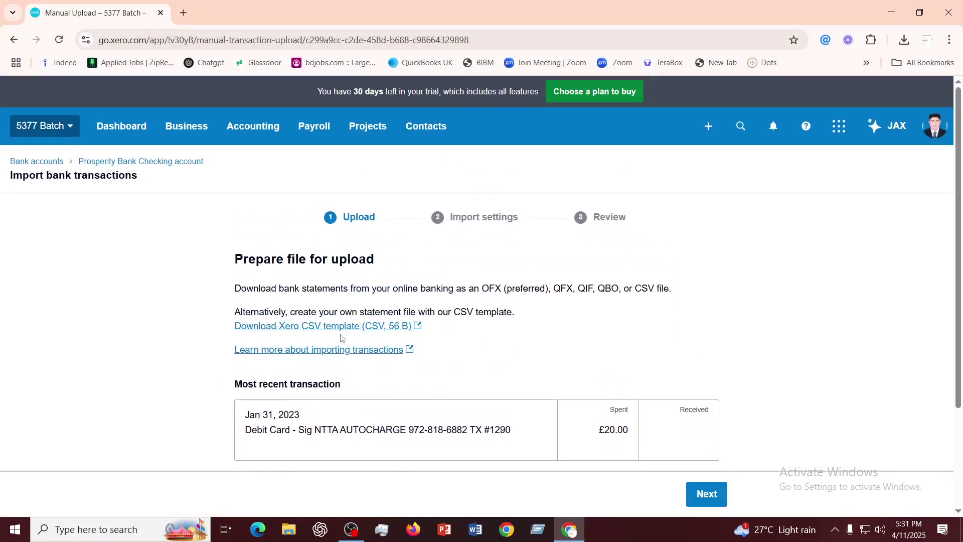
scroll(343, 339, "down", 3)
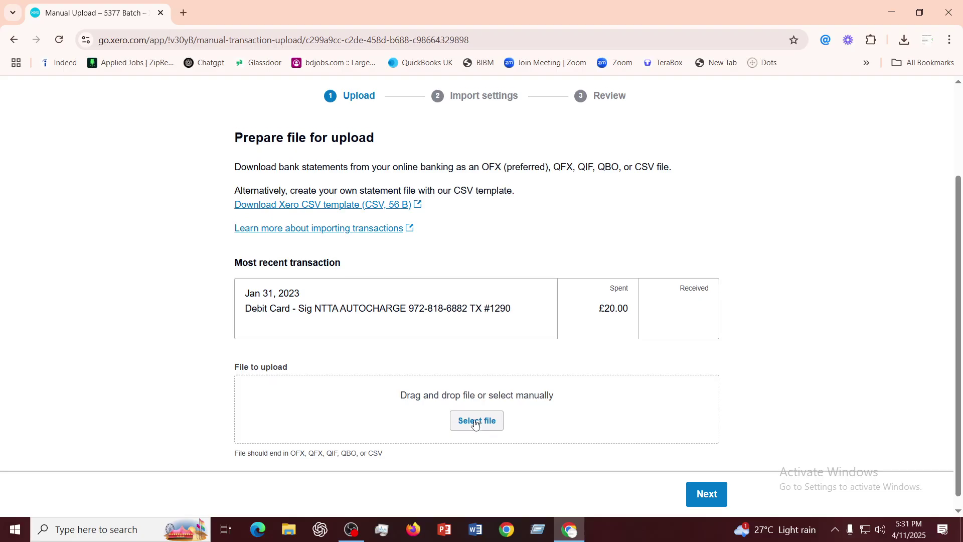
scroll(475, 424, "up", 2)
scroll(681, 366, "down", 3)
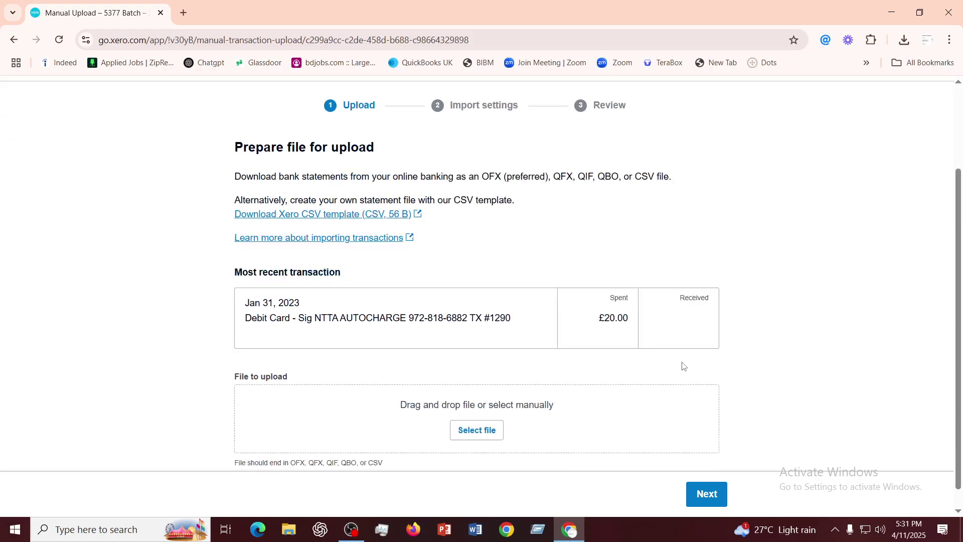
scroll(563, 415, "up", 3)
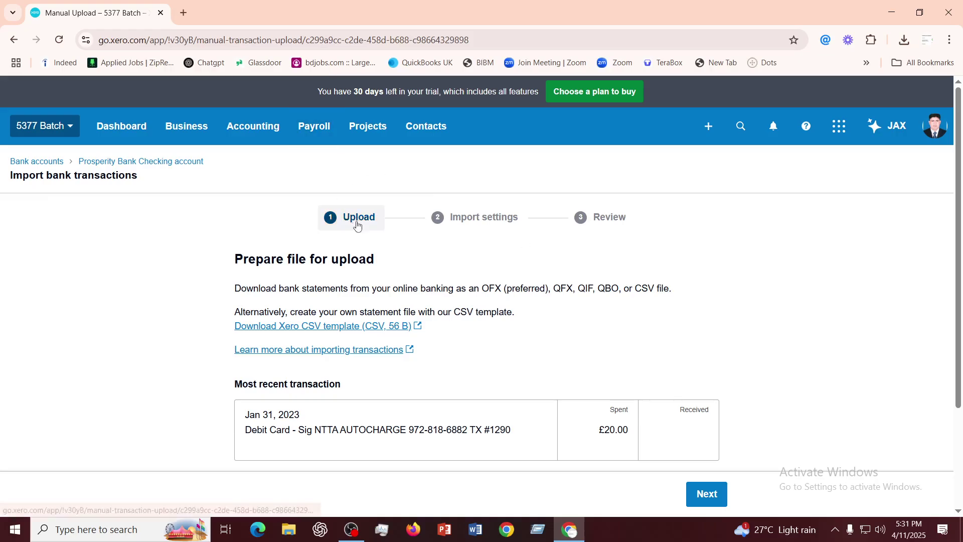
Return to the Prosperity Bank Checking account and view its statement lines to reconcile
left_click(13, 41)
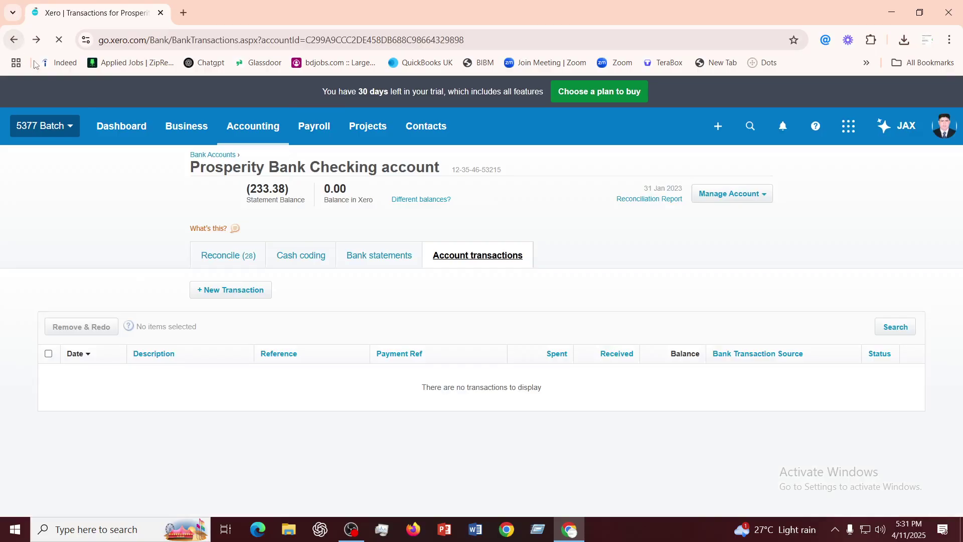
left_click(233, 256)
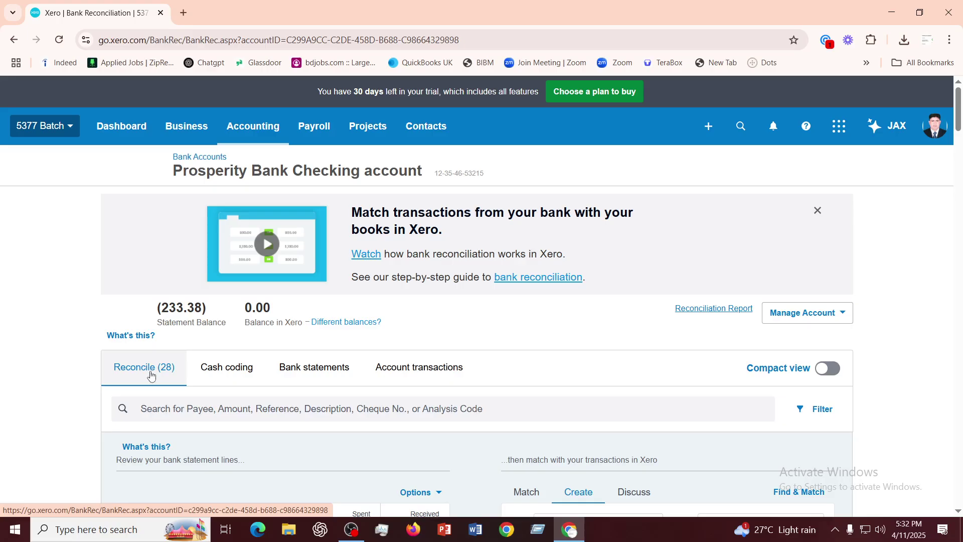
scroll(226, 383, "down", 3)
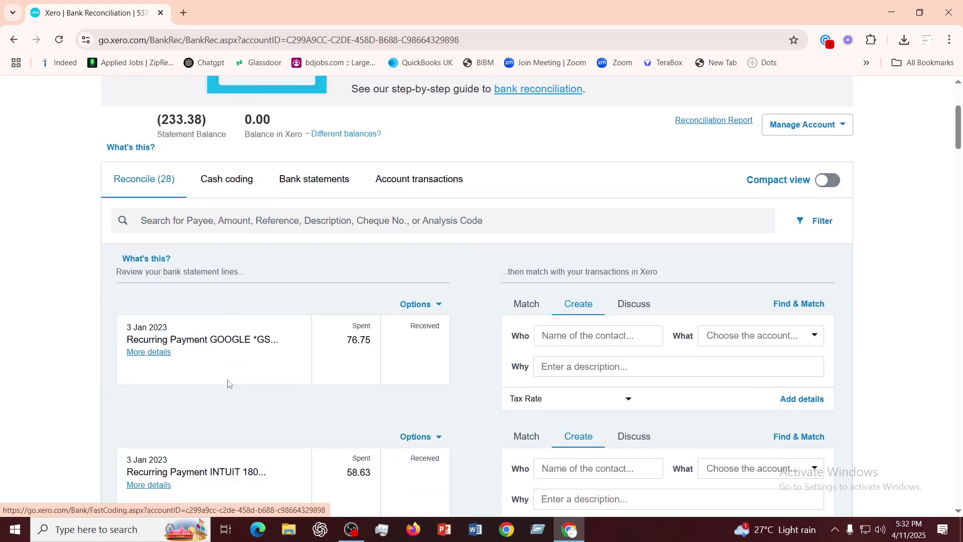
scroll(228, 383, "up", 2)
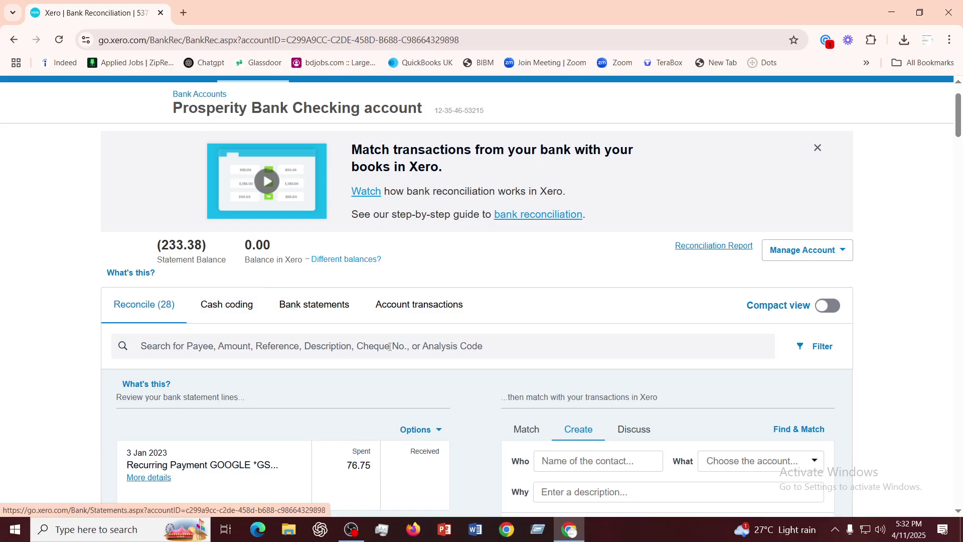
scroll(383, 339, "up", 2)
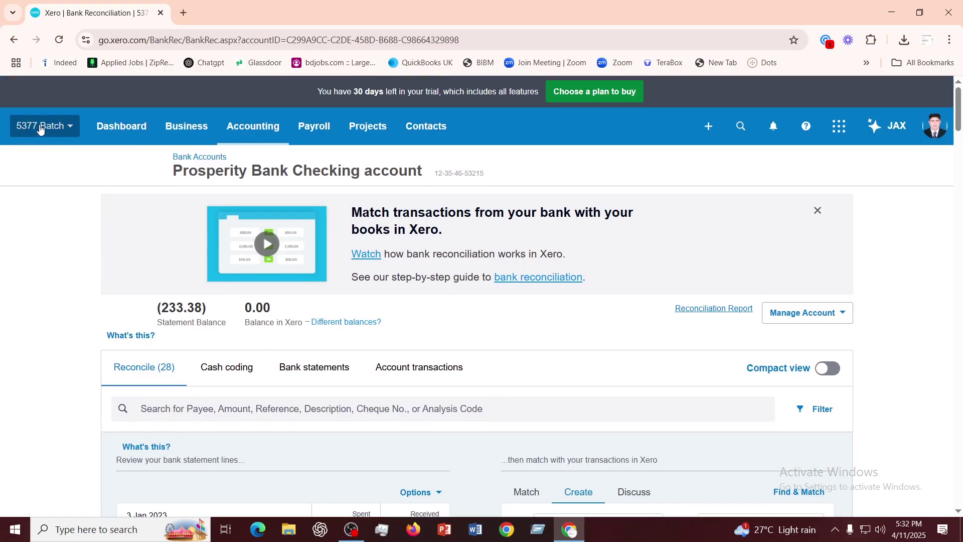
Open the 5377 Batch organisation's Settings page in a new browser tab
left_click(190, 126)
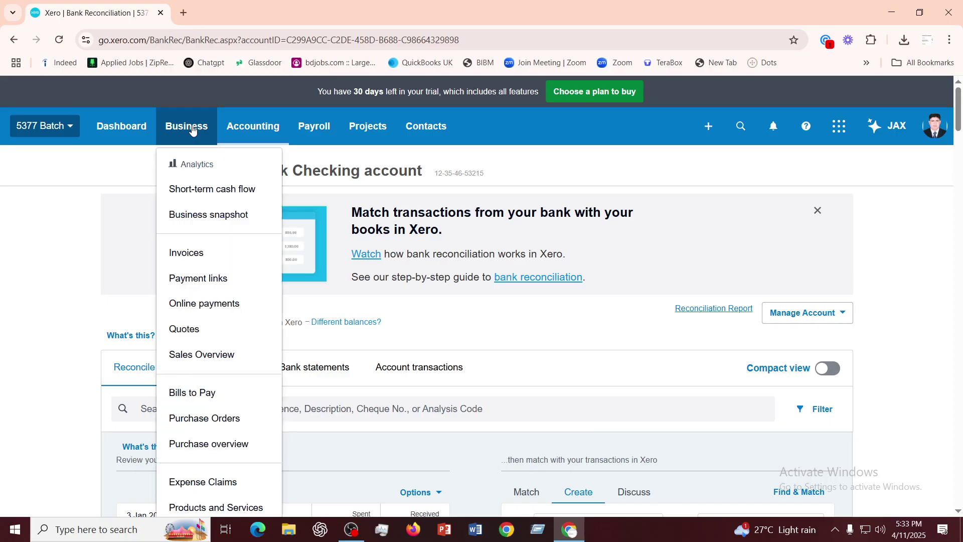
left_click(55, 125)
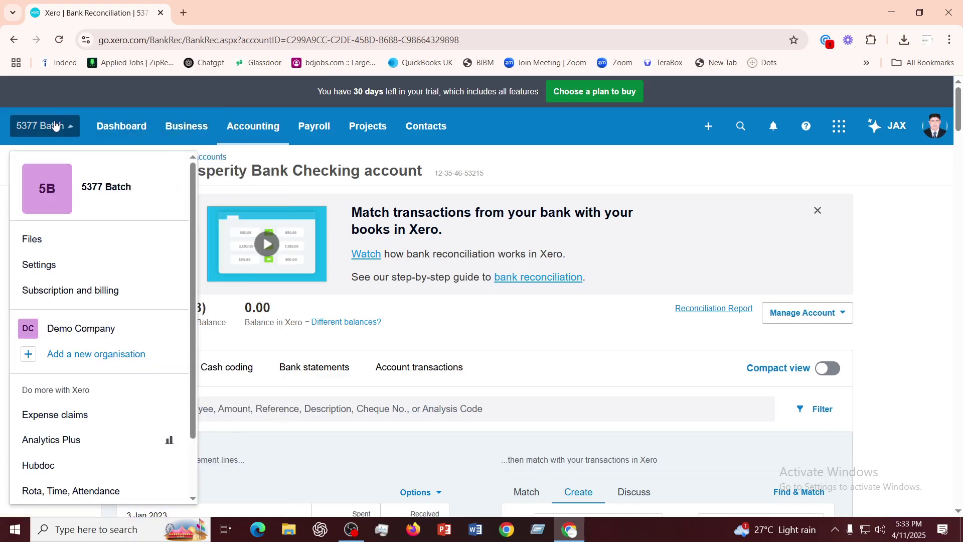
right_click(39, 268)
left_click(84, 283)
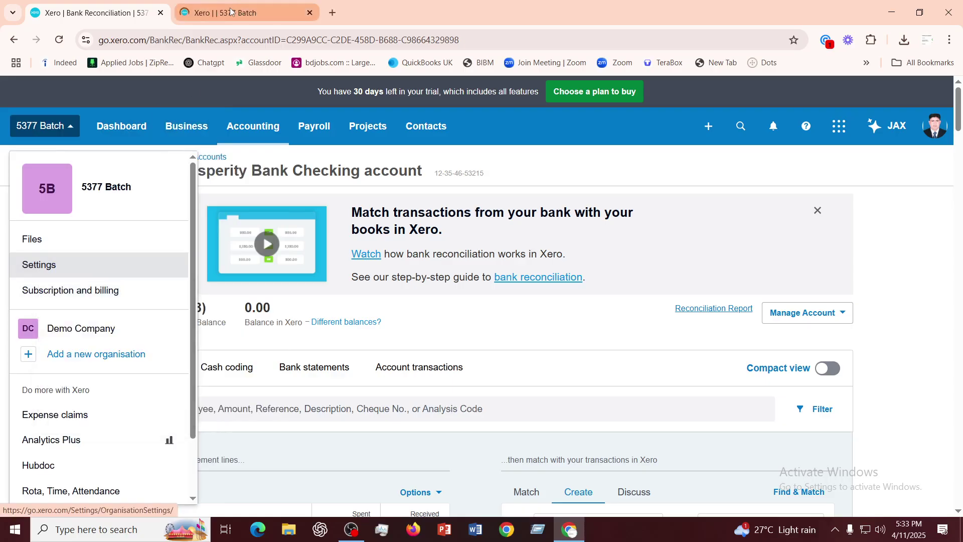
Examine the current user's access and Update permissions page under the organisation's Users settings, then return to Organisation settings
left_click(231, 11)
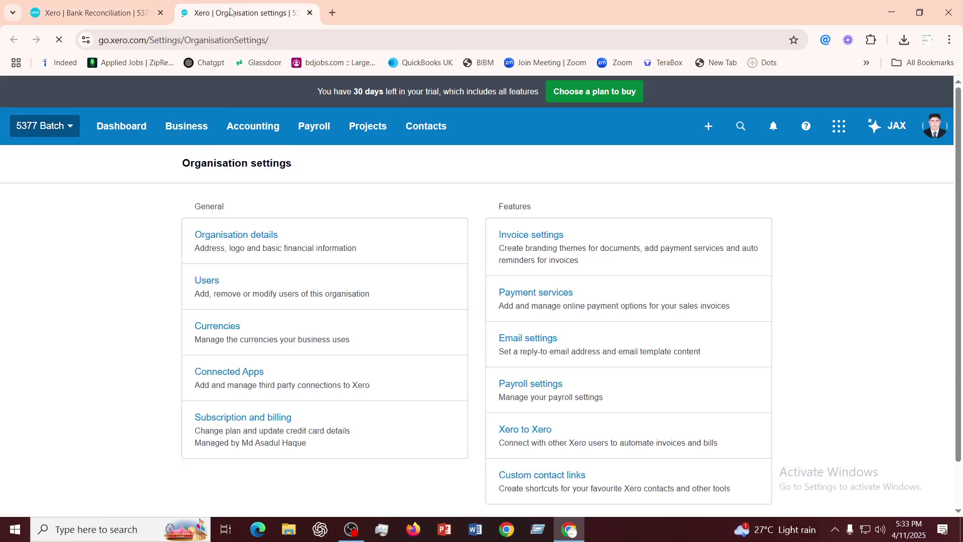
left_click(208, 281)
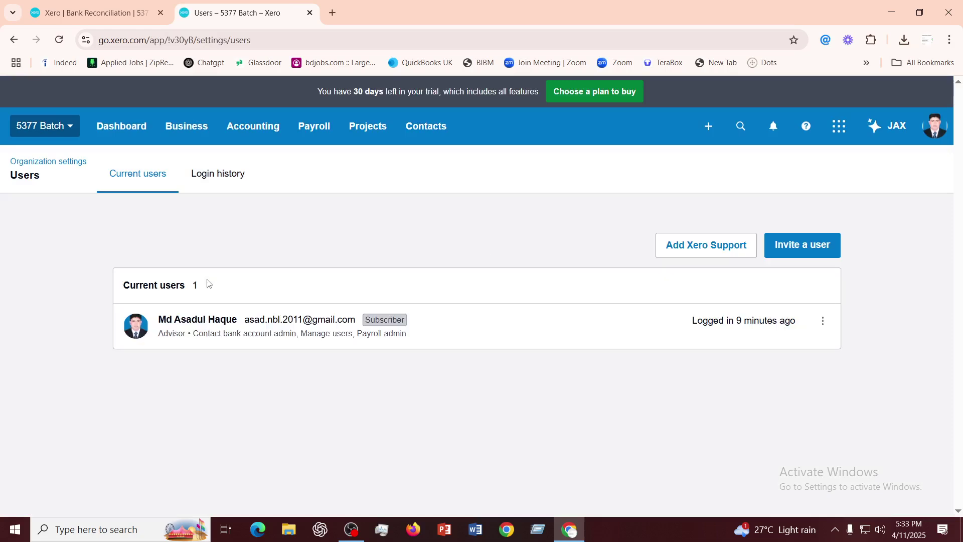
left_click(248, 323)
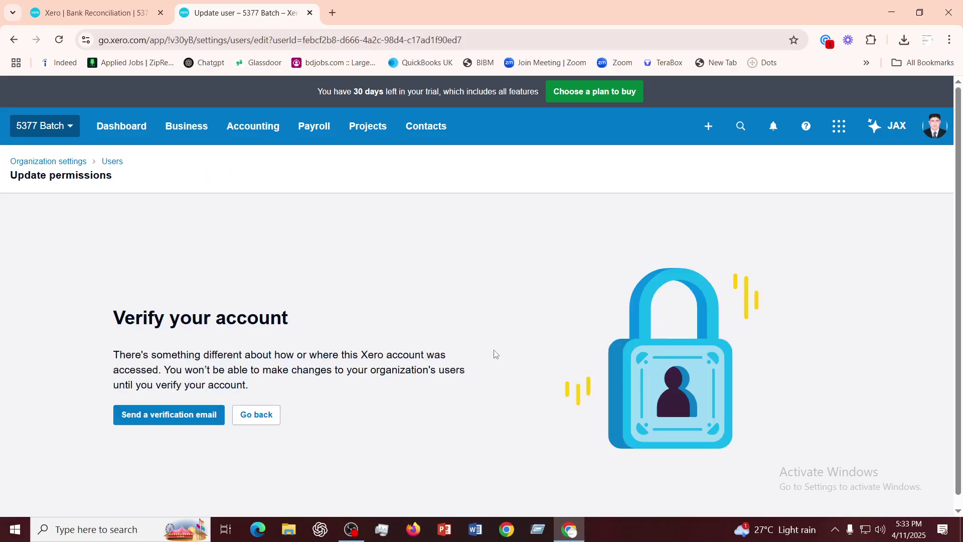
scroll(494, 354, "down", 1)
left_click(13, 40)
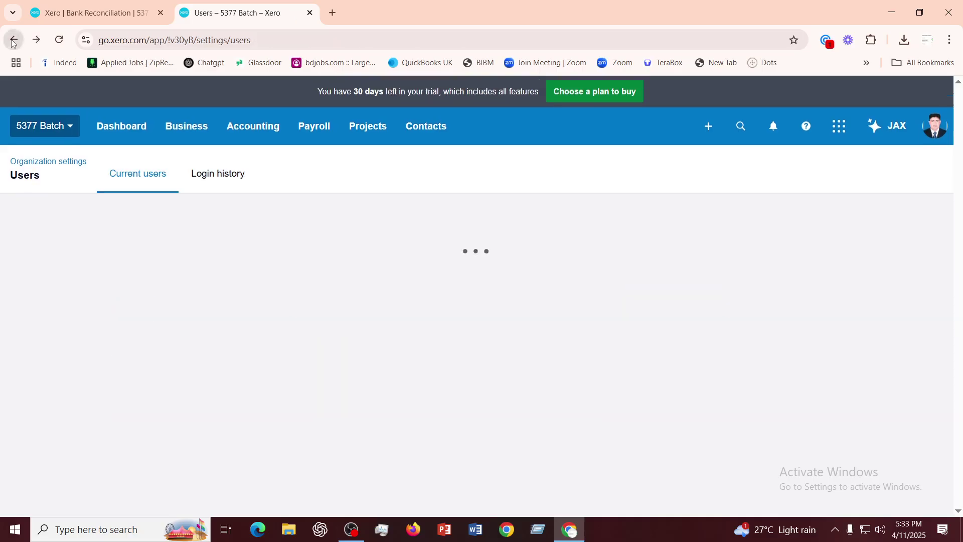
left_click(224, 325)
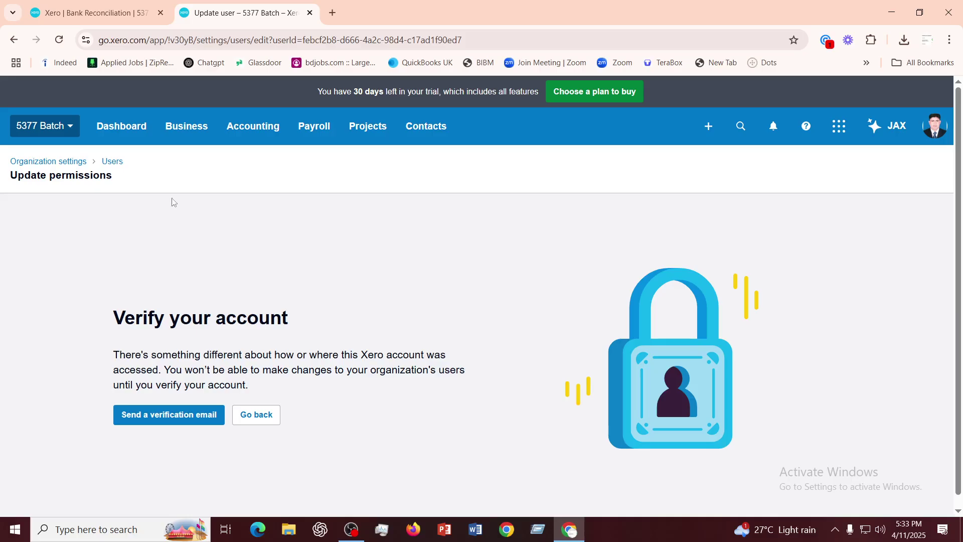
left_click(14, 40)
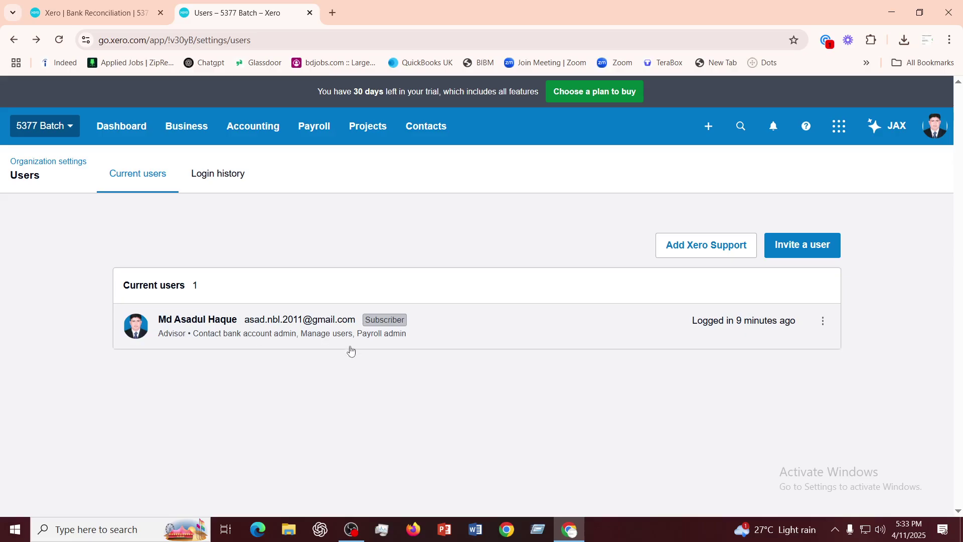
left_click(182, 324)
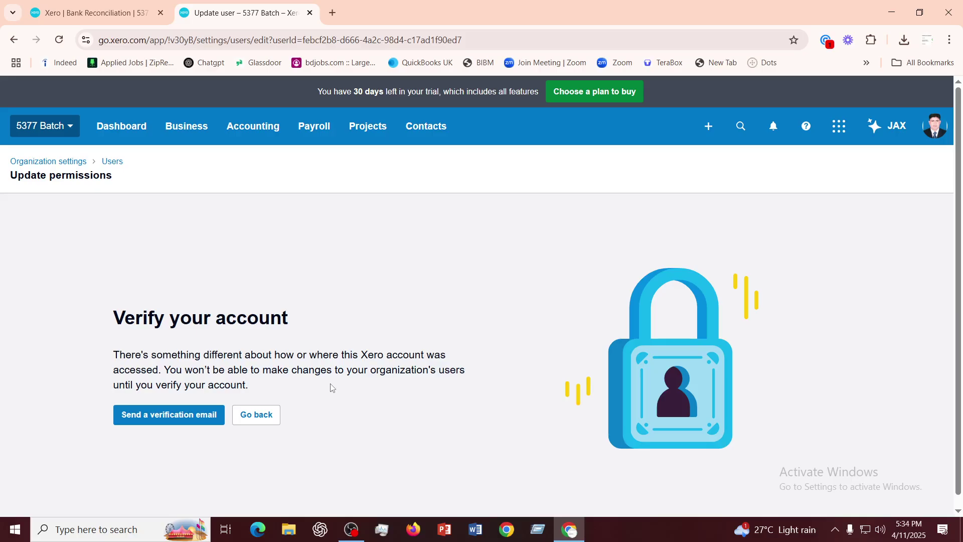
left_click(13, 40)
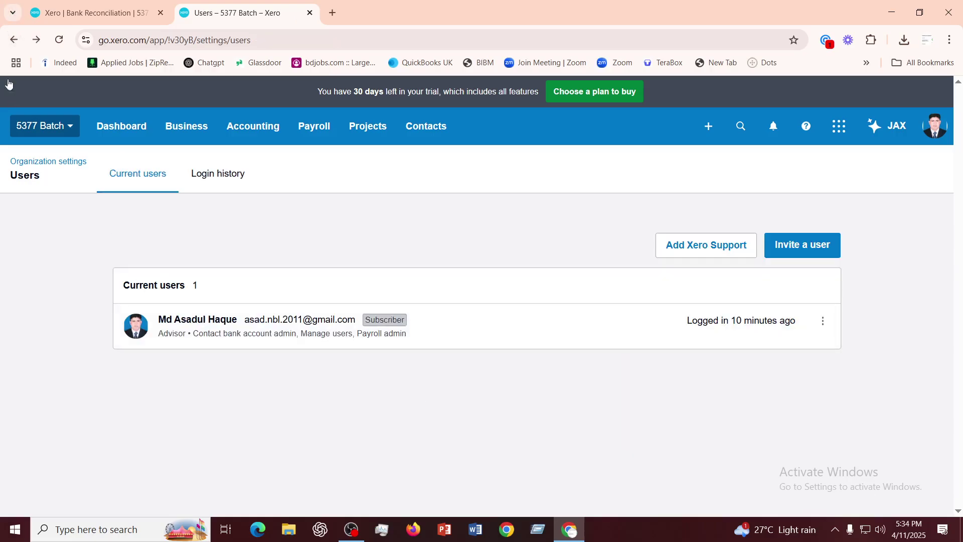
left_click(13, 44)
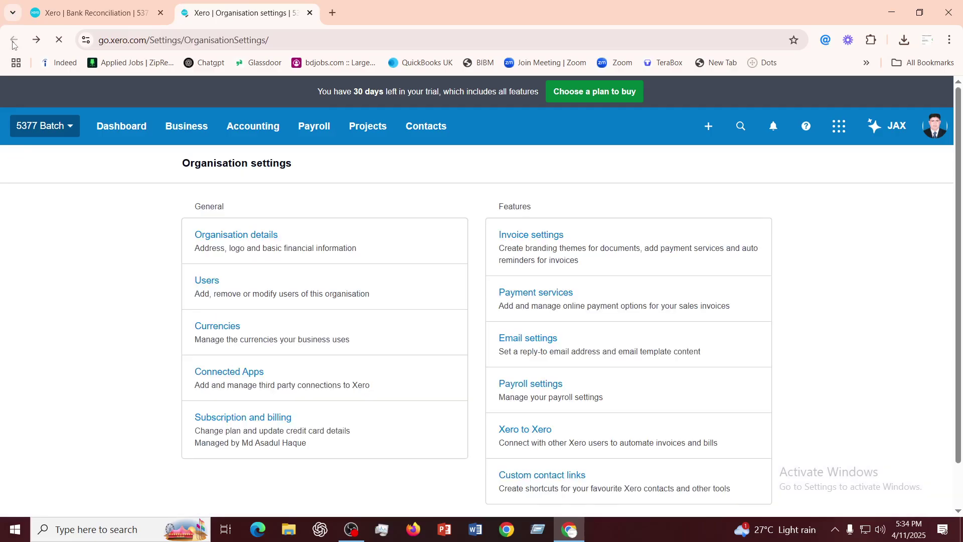
Return to the Prosperity Bank Checking account's reconciliation page and examine its statement lines in the Cash coding view
left_click(76, 16)
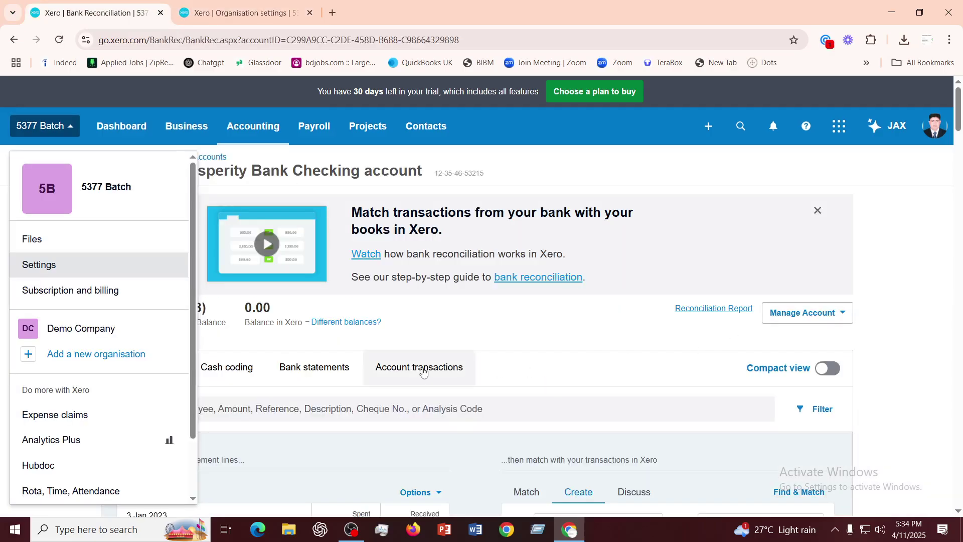
left_click(539, 310)
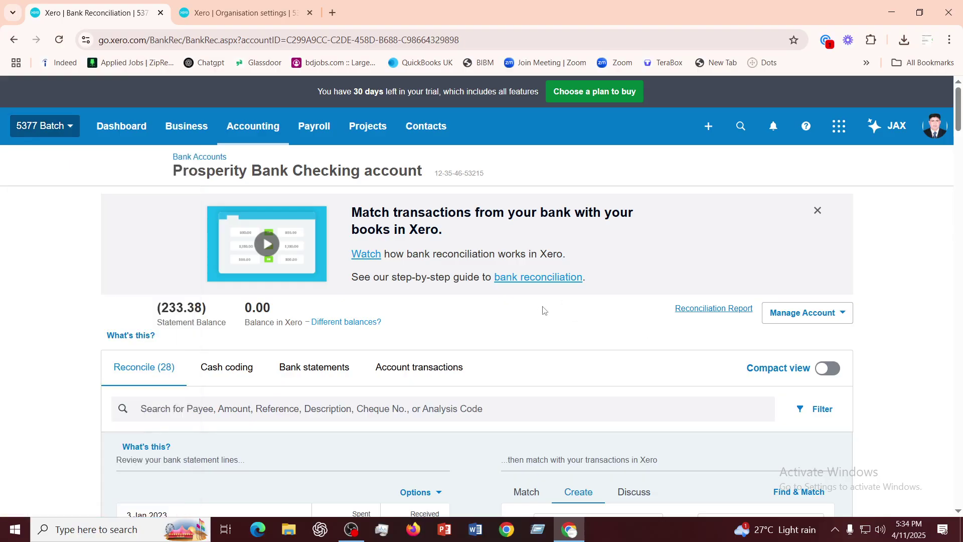
scroll(424, 331, "down", 3)
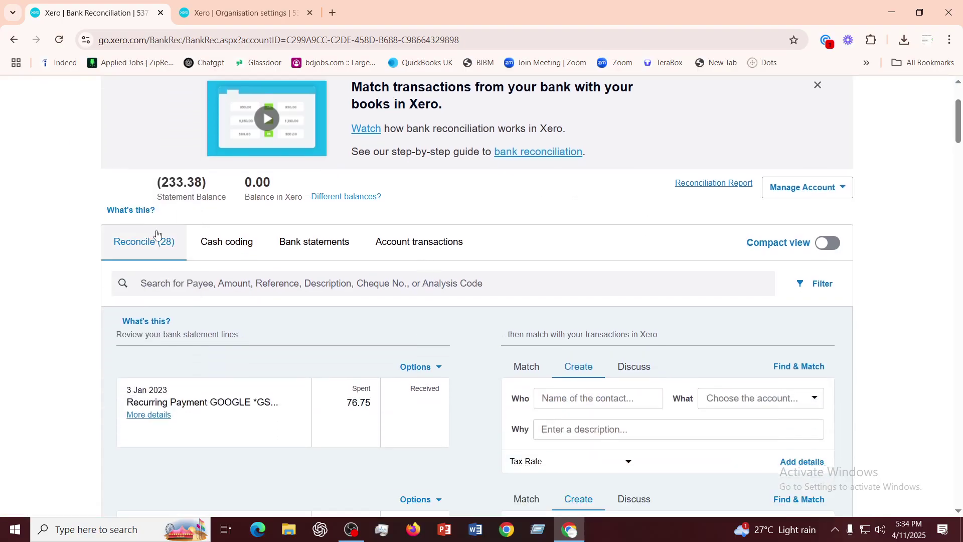
left_click(232, 245)
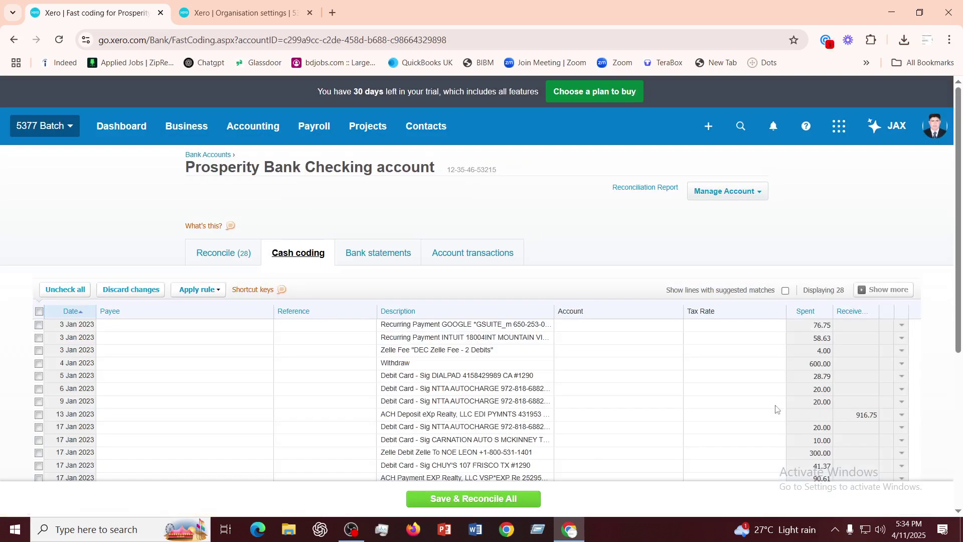
scroll(556, 503, "down", 3)
scroll(555, 481, "up", 2)
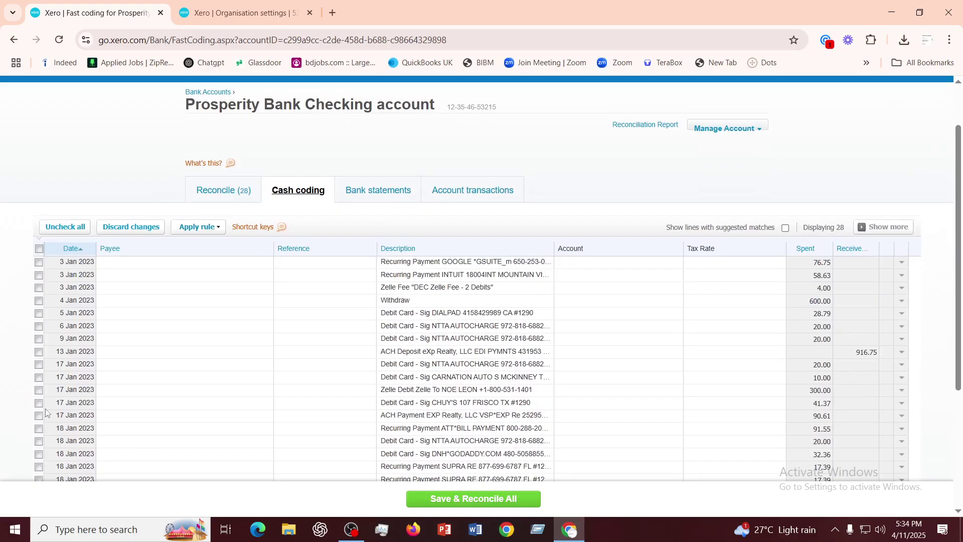
scroll(155, 386, "up", 2)
scroll(151, 371, "down", 2)
Select the Google and Intuit recurring payment lines in Cash coding, then clear both selections
left_click(39, 262)
left_click(39, 275)
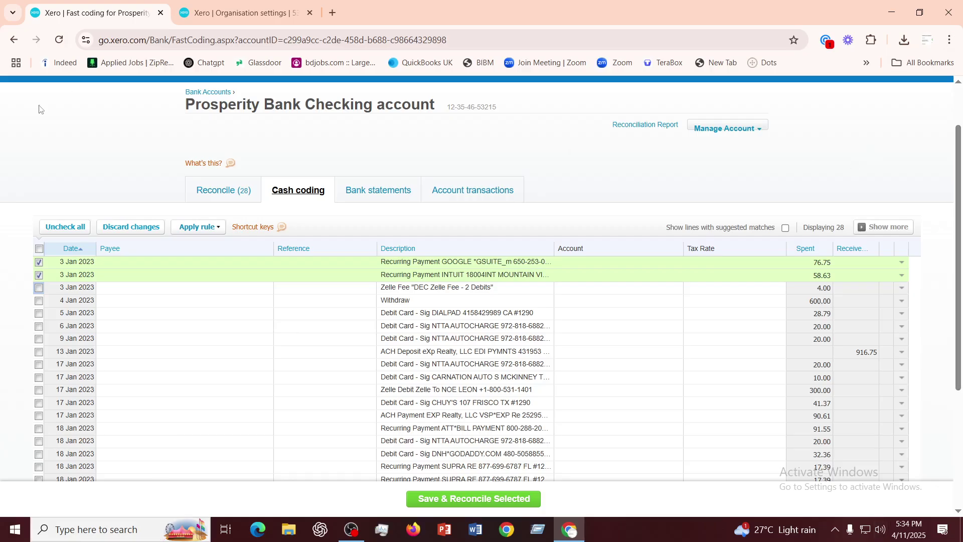
left_click(39, 262)
left_click(39, 275)
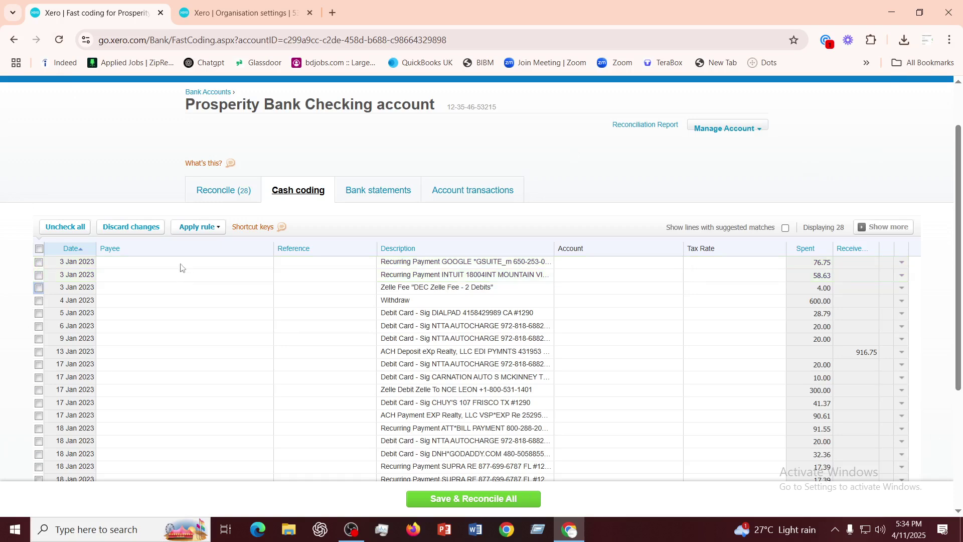
Go back to the Reconcile view and check which options are offered for the 3 Jan 2023 Google recurring payment
left_click(219, 196)
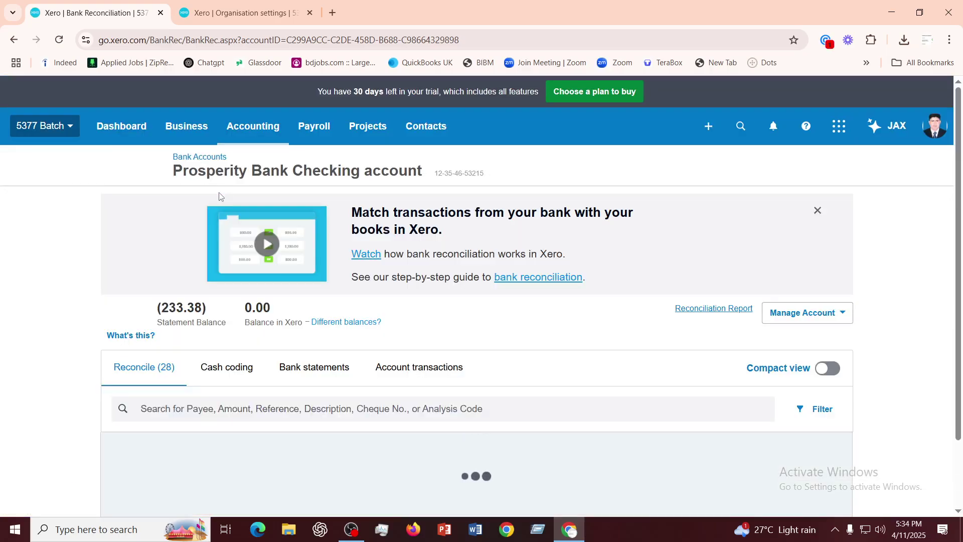
scroll(259, 331, "down", 1)
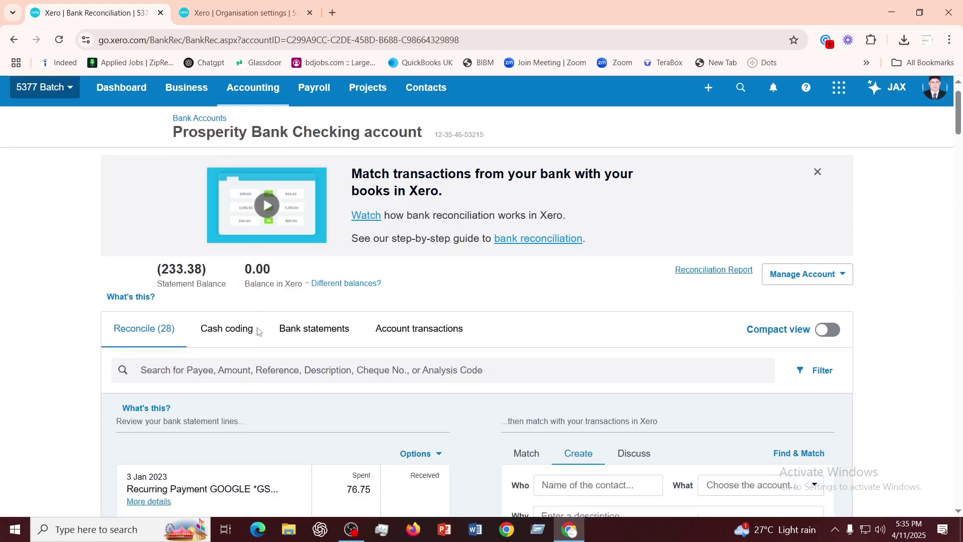
scroll(258, 331, "down", 5)
scroll(257, 331, "up", 3)
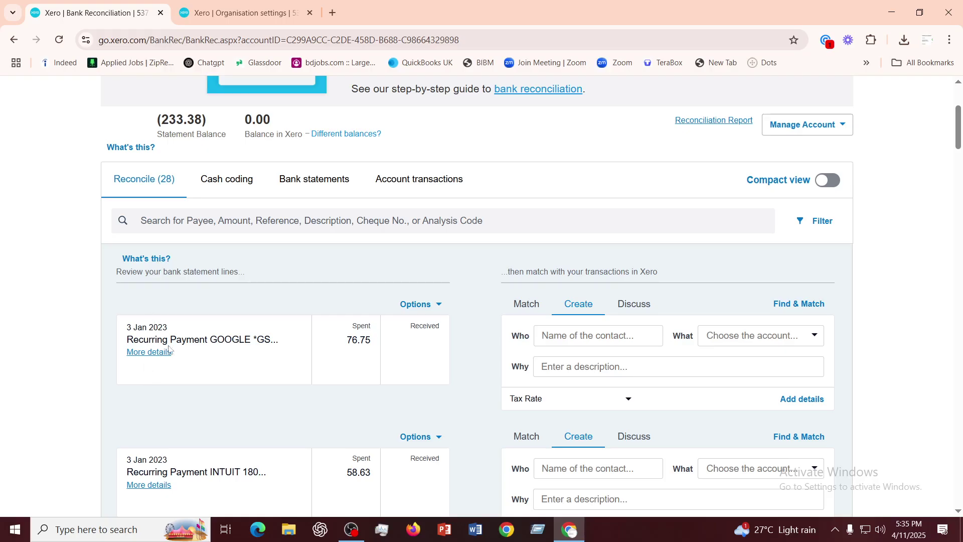
left_click(440, 306)
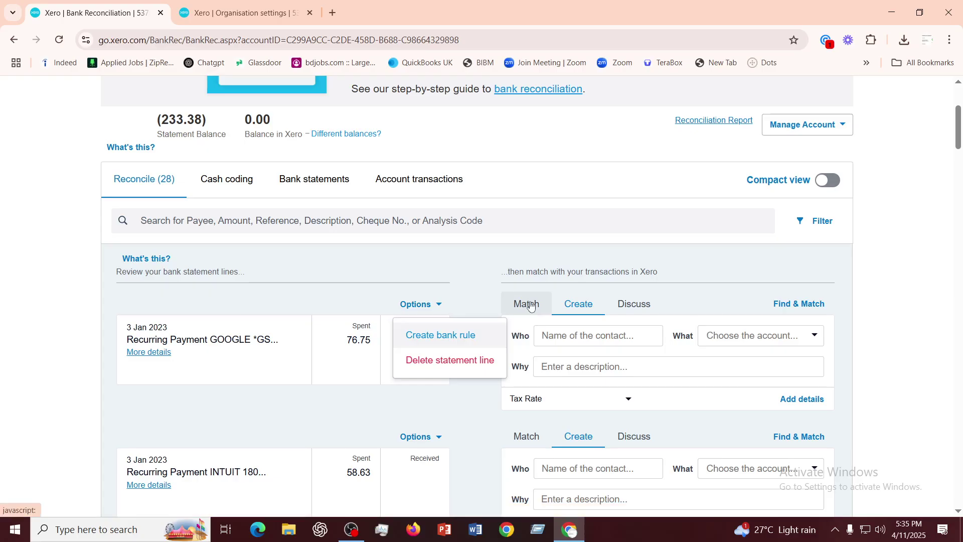
left_click(585, 204)
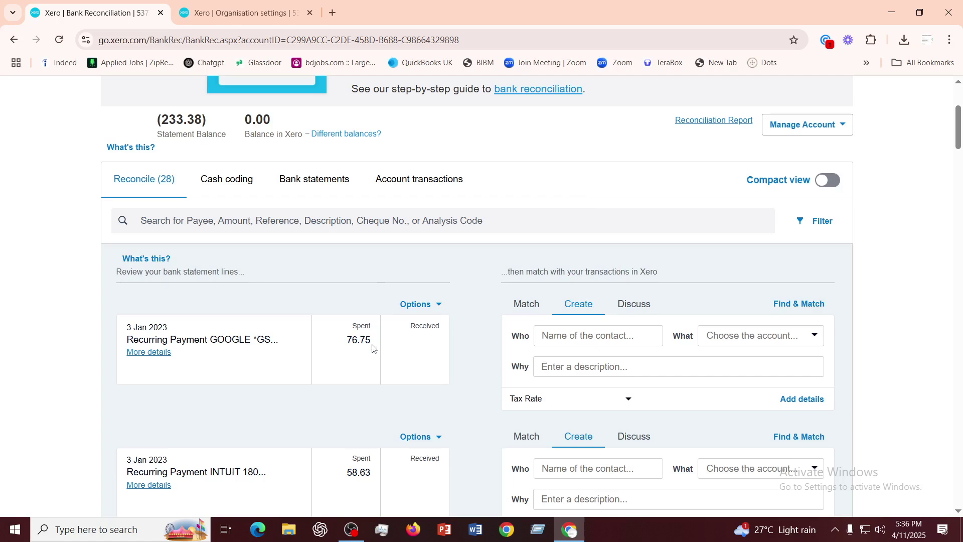
In the Organisation settings browser tab, start a new Spend Money transaction paid from the Prosperity Bank Checking account
left_click(221, 15)
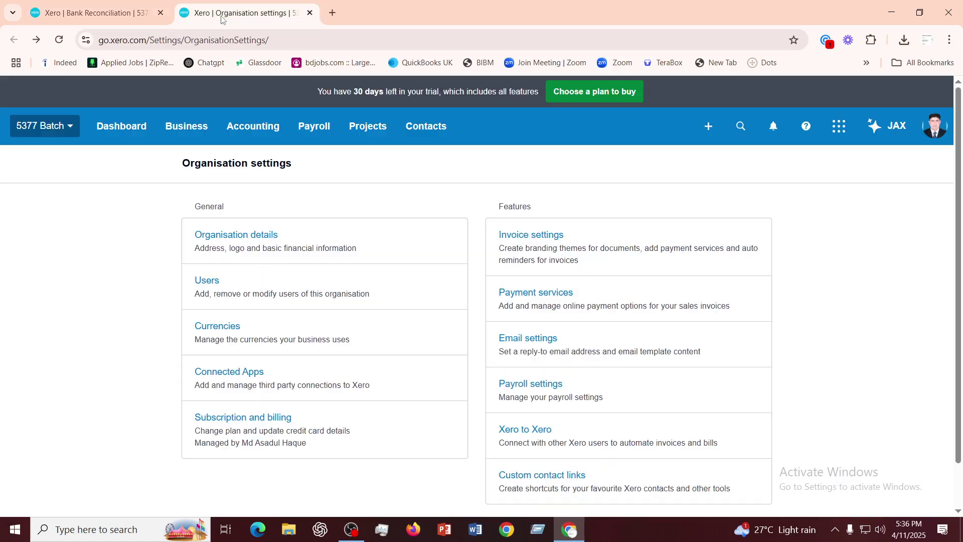
left_click(709, 126)
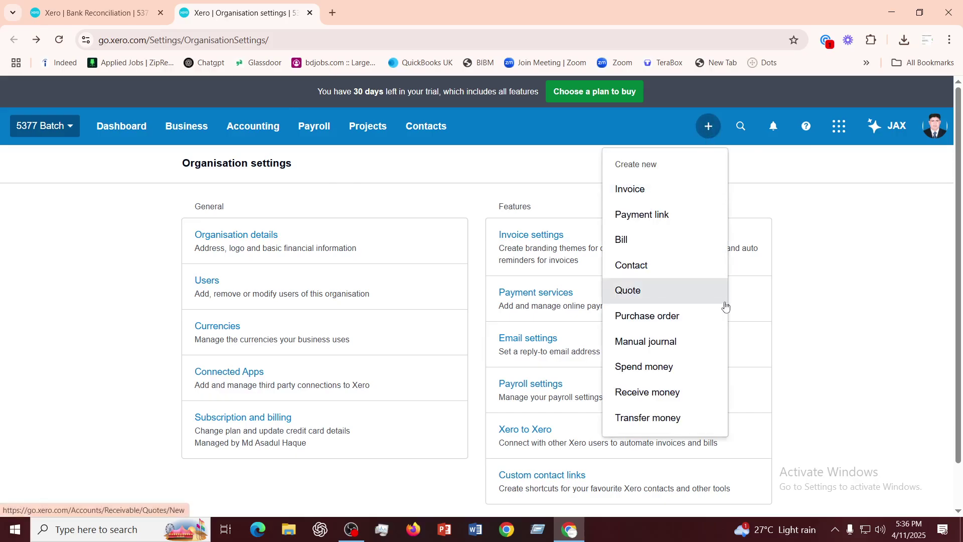
left_click(649, 367)
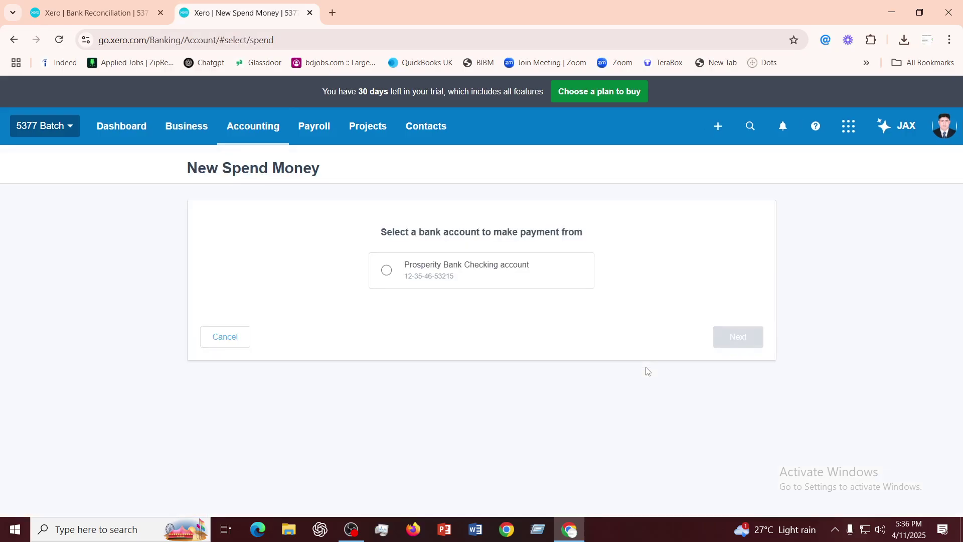
left_click(389, 272)
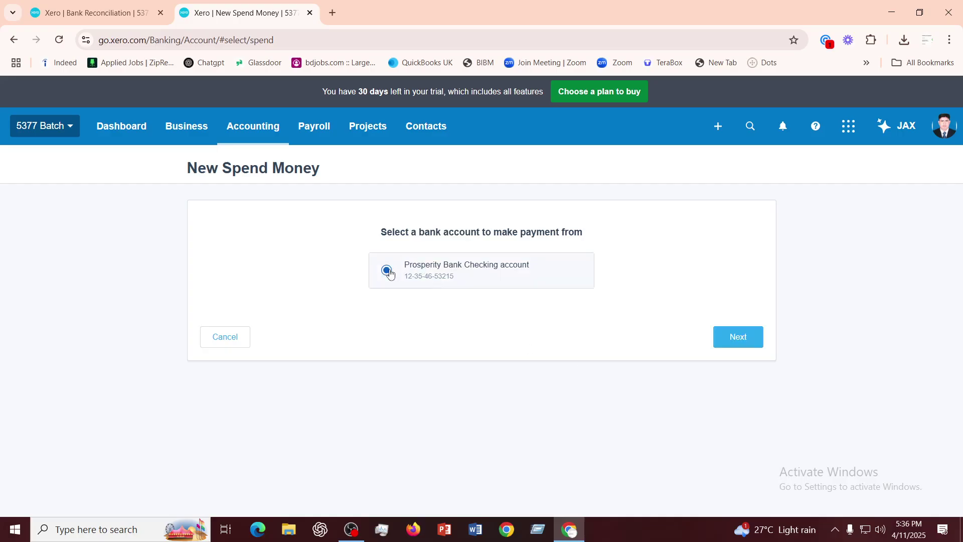
left_click(729, 342)
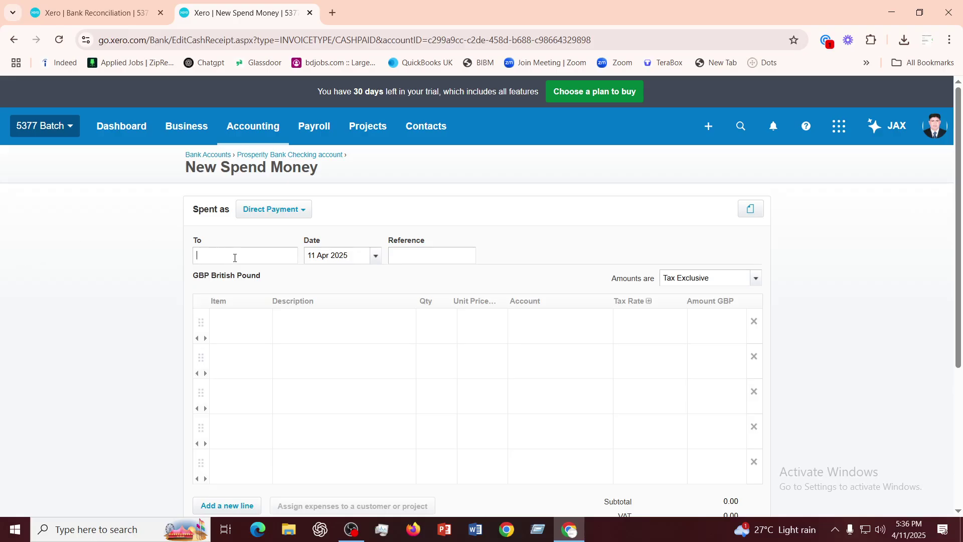
Set the Spend Money payee to the existing contact goggle and the date to 1 Jan 2023
type("g")
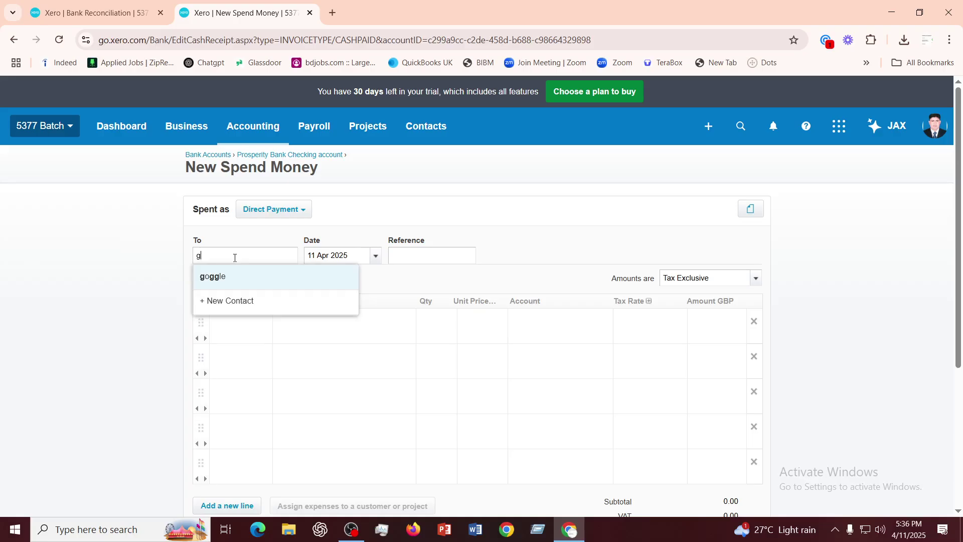
left_click(215, 276)
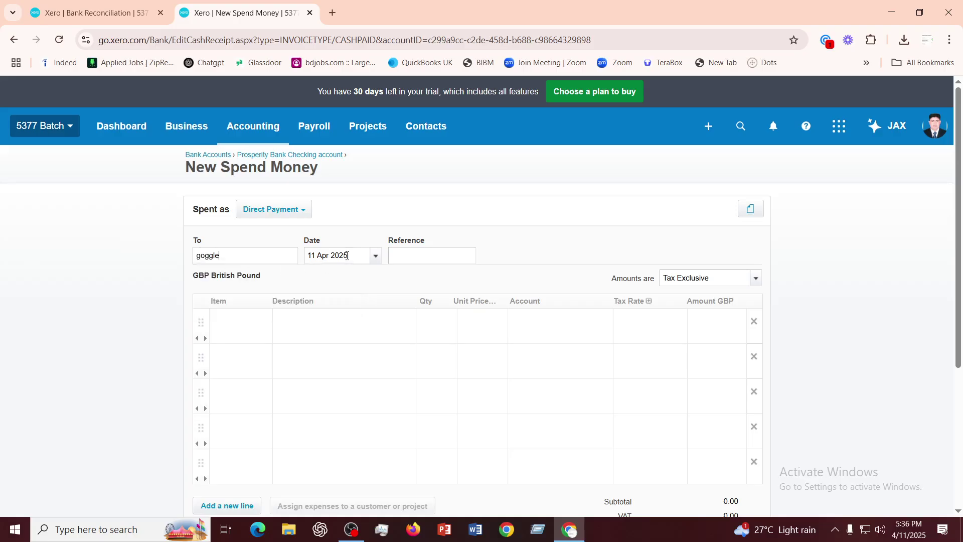
left_click(376, 256)
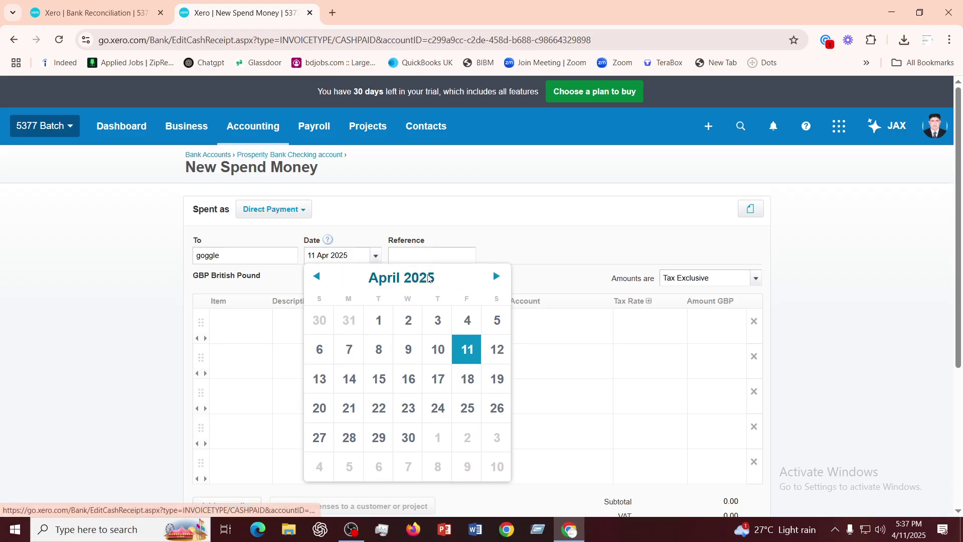
left_click(429, 278)
left_click(430, 363)
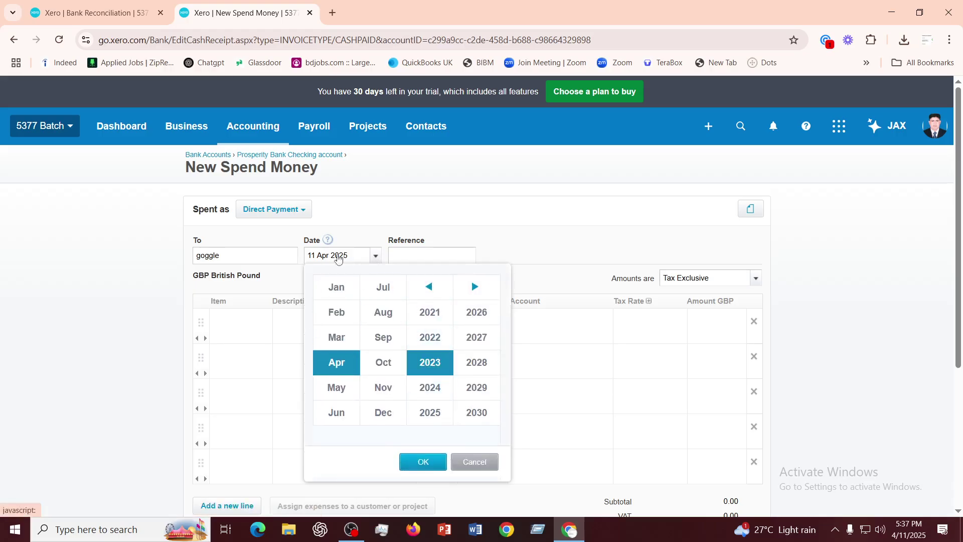
left_click(337, 290)
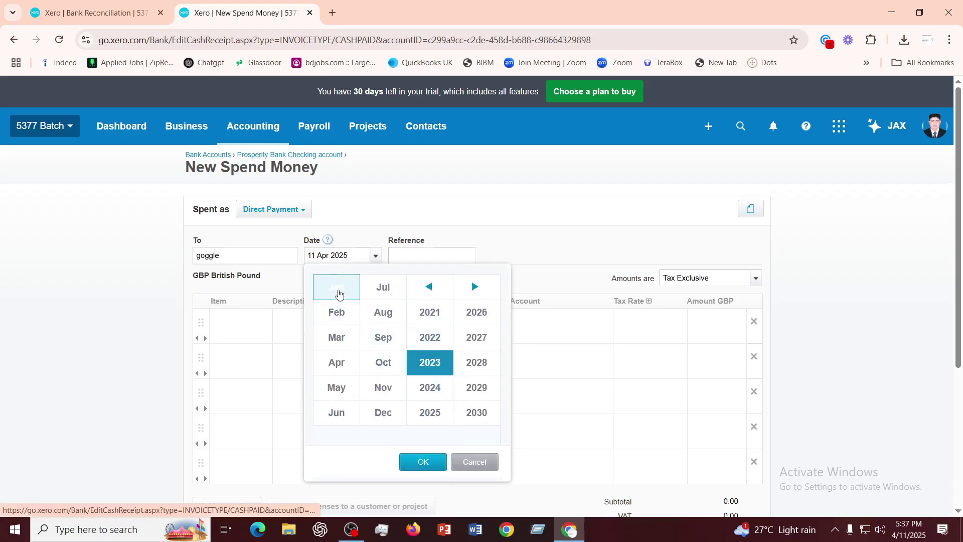
double_click(338, 293)
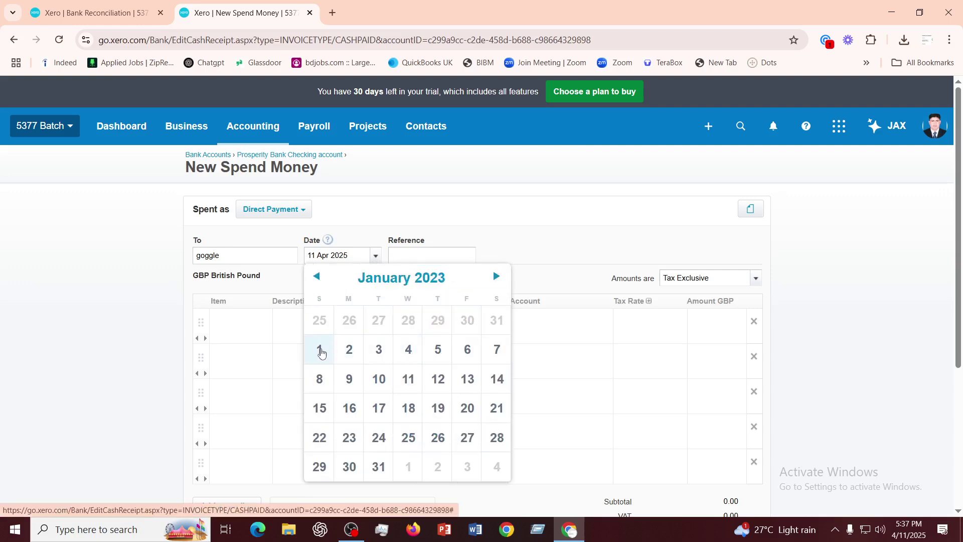
left_click(322, 353)
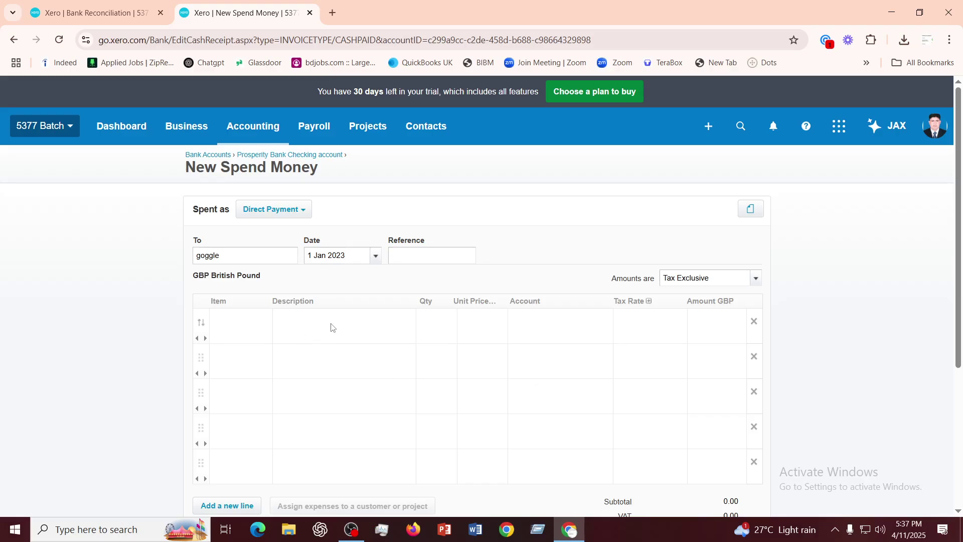
Check the Google statement line's amount in the Bank Reconciliation tab and enter 76.75 as the first Spend Money line's unit price
left_click(331, 327)
left_click(433, 323)
left_click(470, 323)
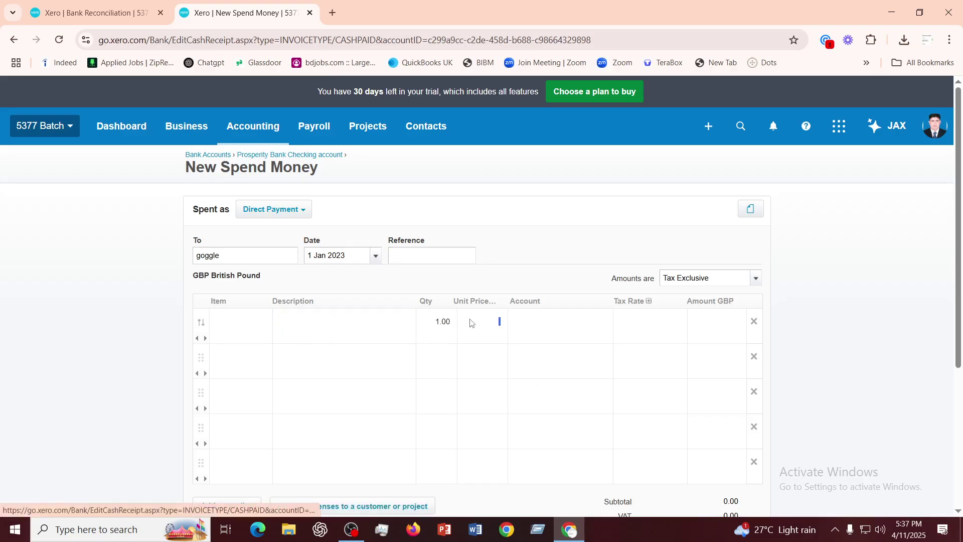
left_click(69, 6)
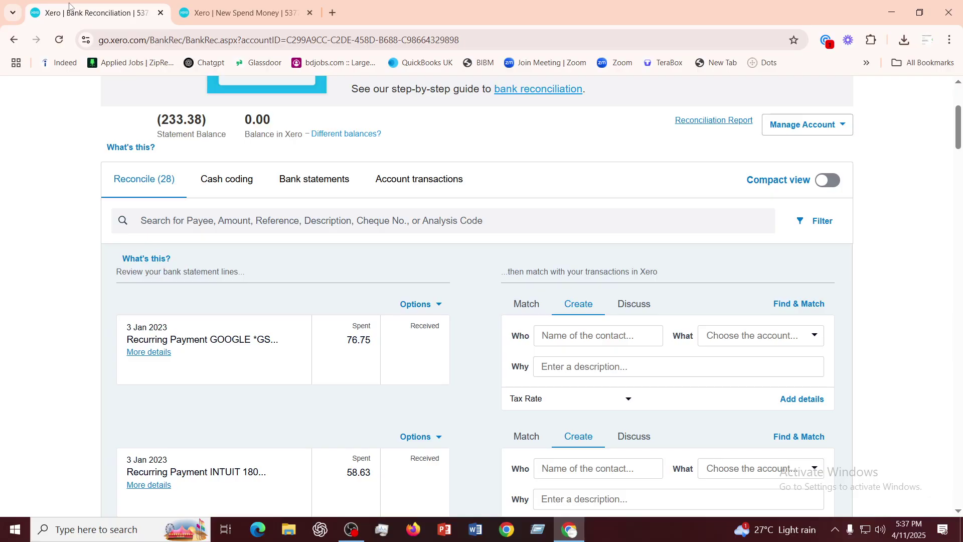
left_click(242, 11)
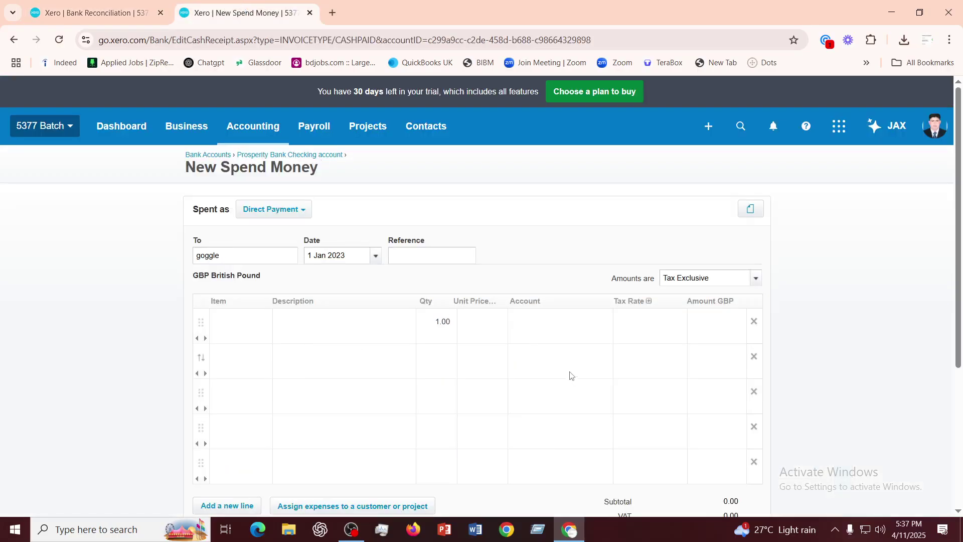
type("76.75")
Assign the first Spend Money line to the account 485 - Subscriptions after rechecking the Google statement line's description
left_click(568, 314)
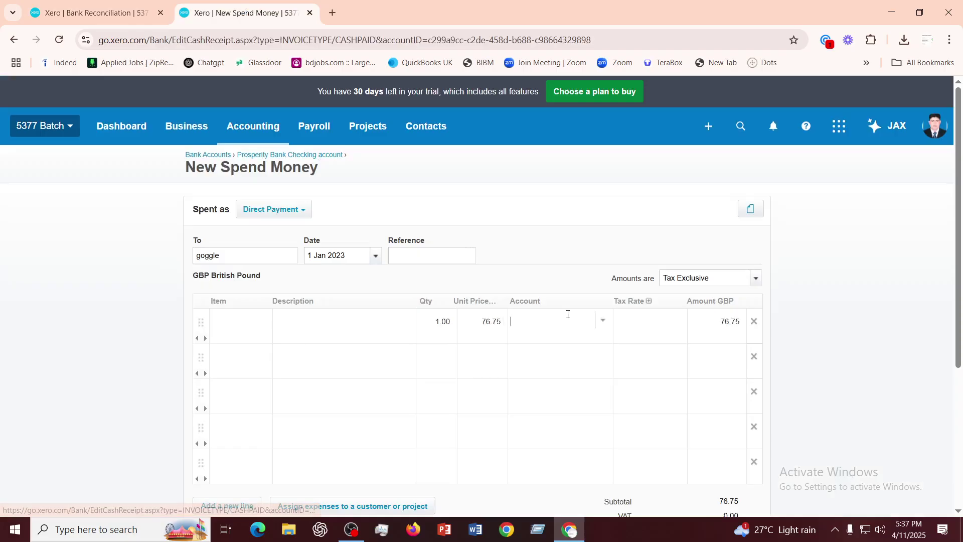
left_click(98, 14)
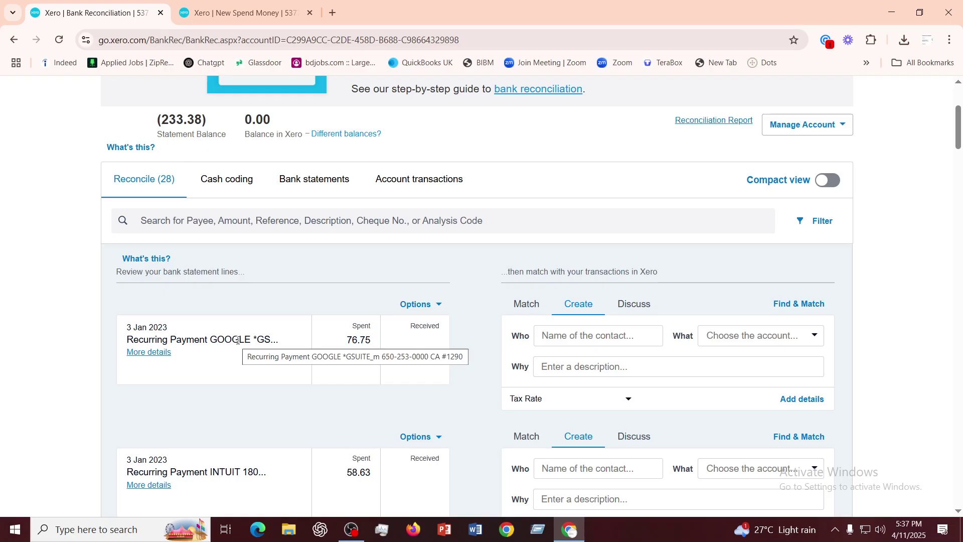
left_click(248, 14)
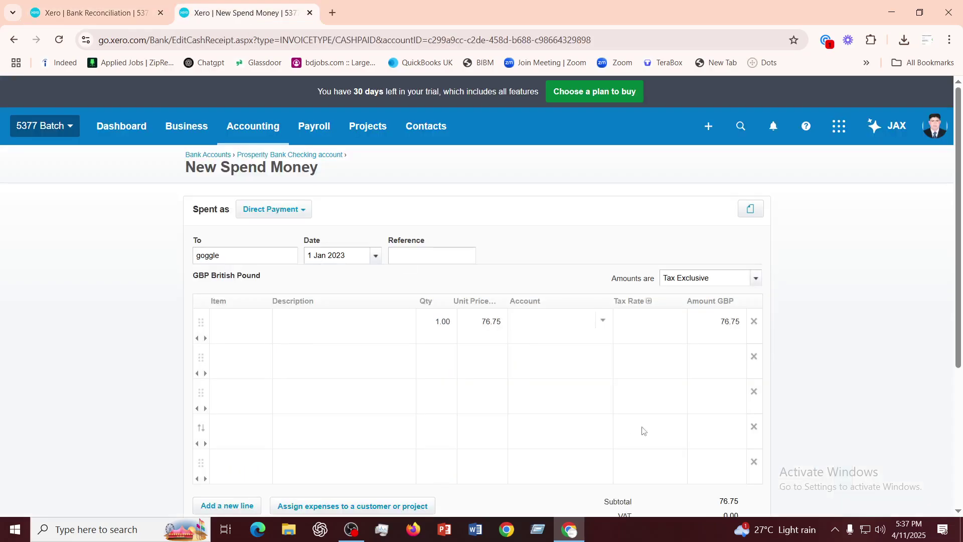
left_click(590, 325)
left_click(602, 324)
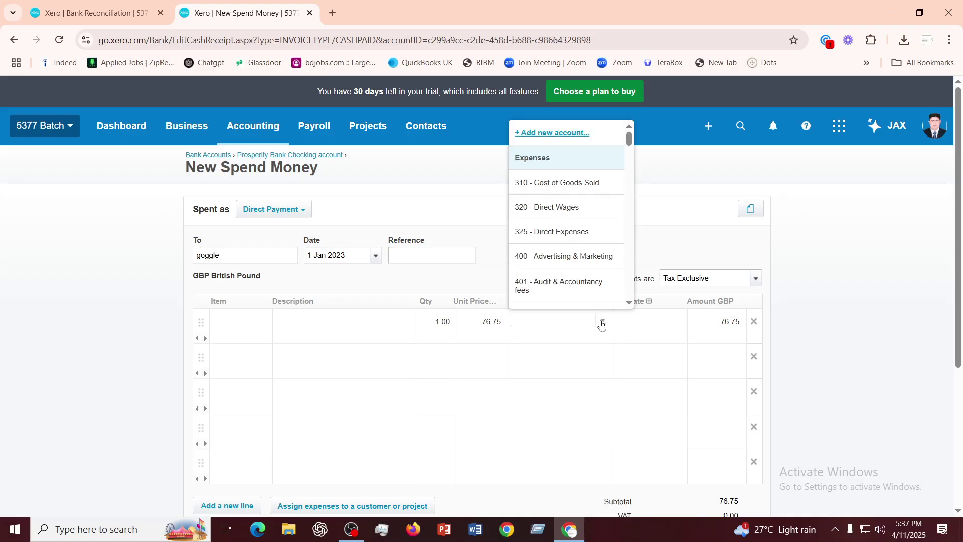
type("subs")
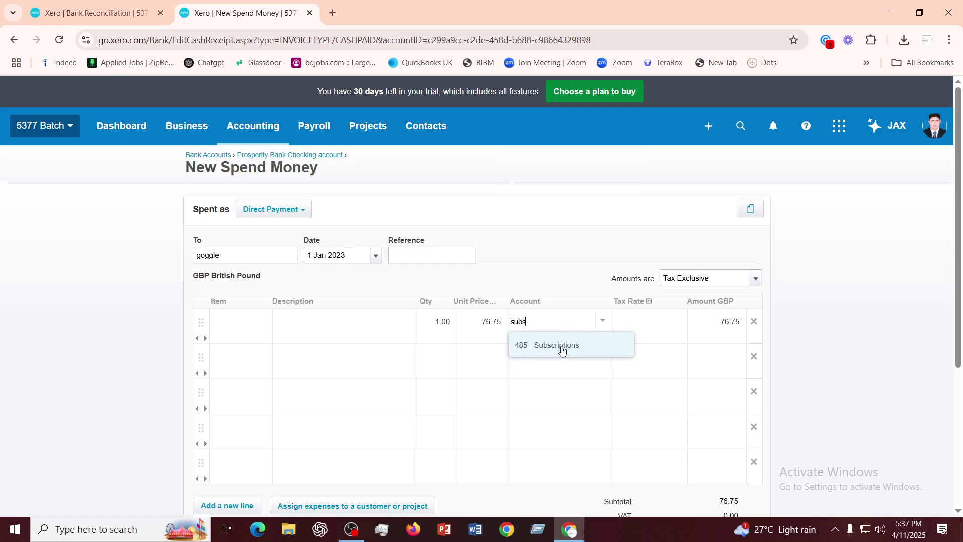
left_click(561, 350)
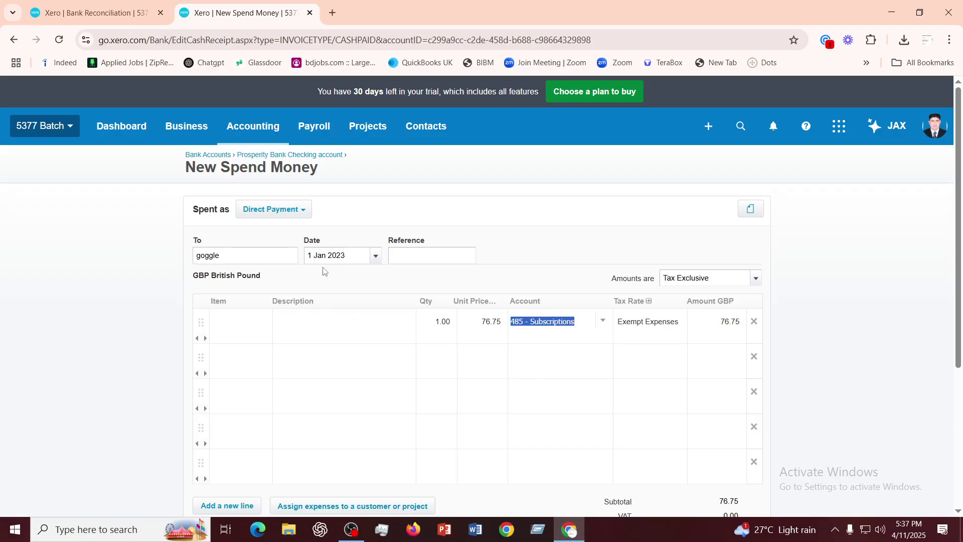
Check the Google statement line's date in the Bank Reconciliation tab and set the Spend Money date to 3 Jan 2023
left_click(71, 19)
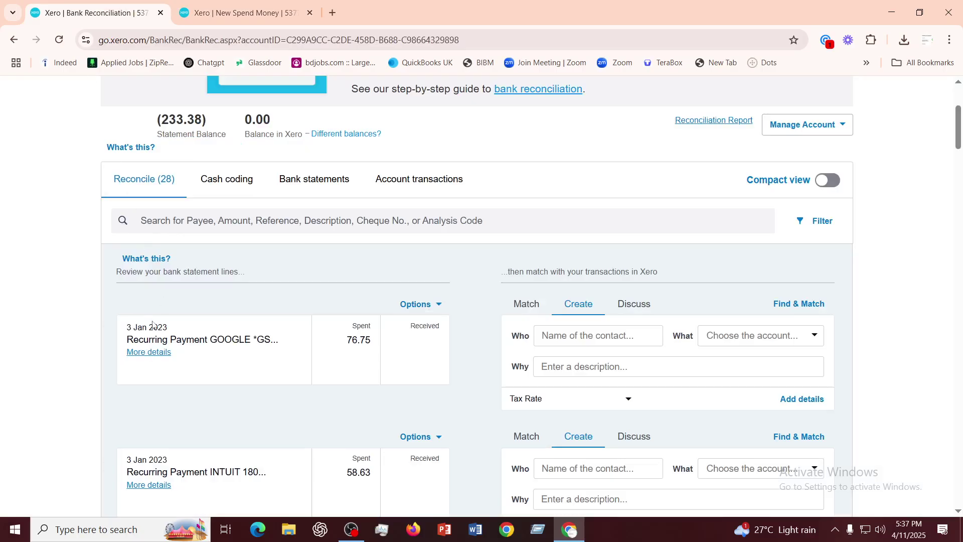
left_click(236, 12)
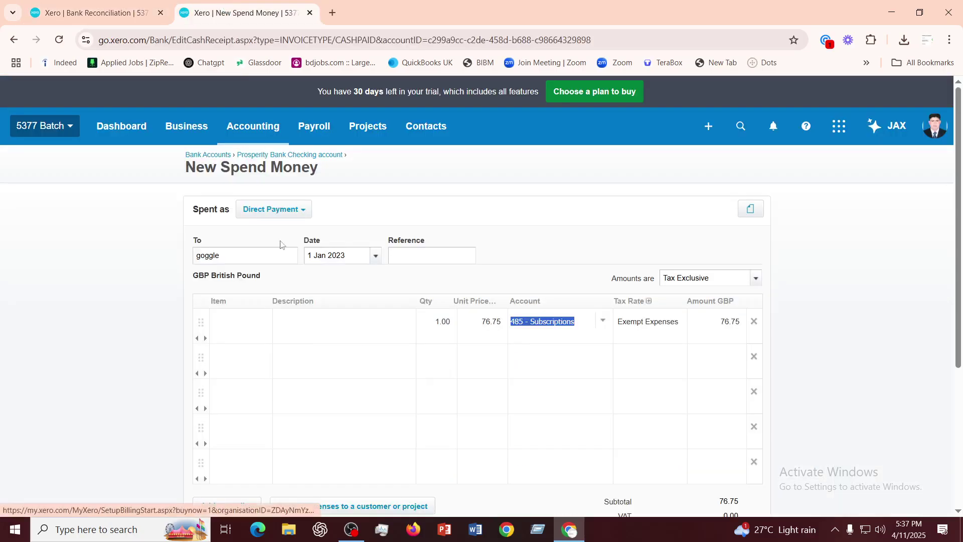
left_click(376, 257)
left_click(377, 350)
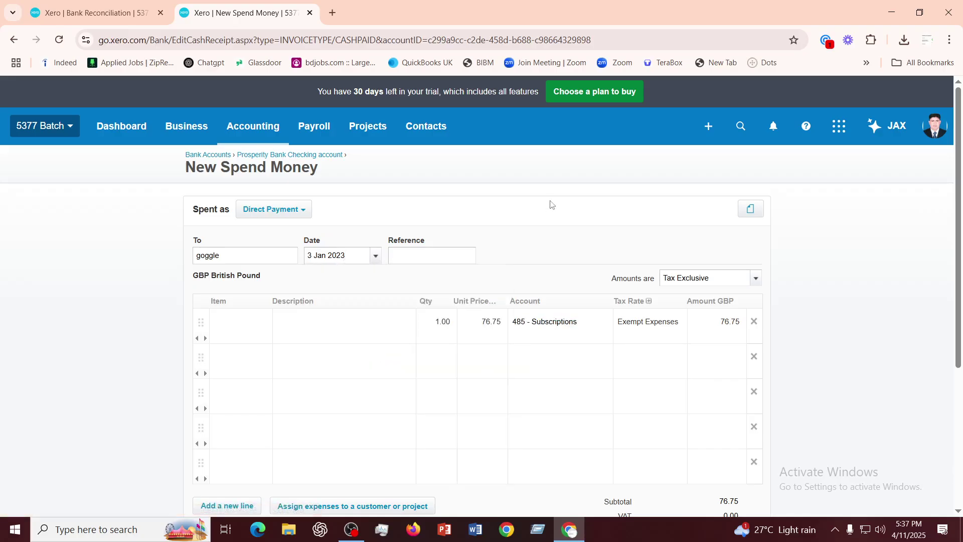
Delete the four empty lines from the Spend Money transaction, then save it and start another one
scroll(617, 451, "down", 1)
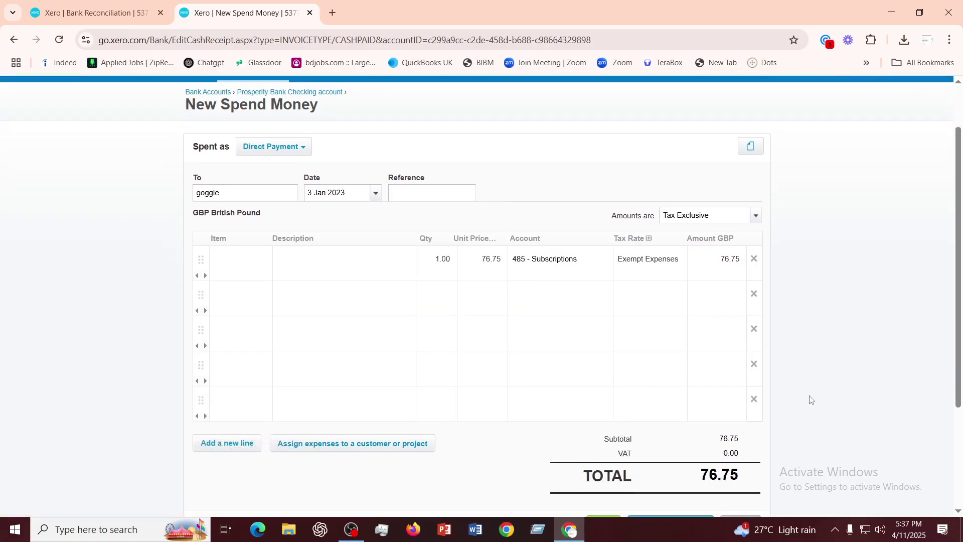
left_click(754, 402)
left_click(754, 365)
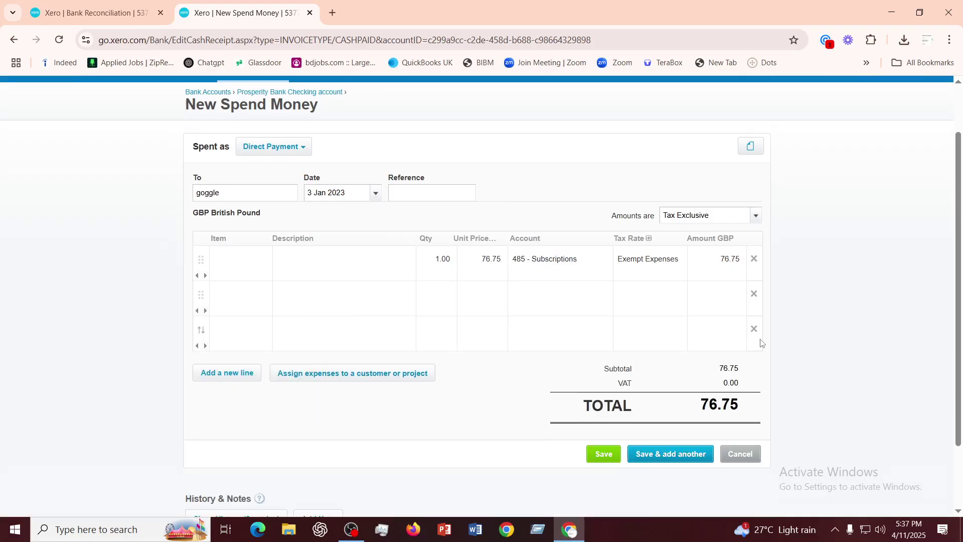
left_click(754, 331)
left_click(754, 294)
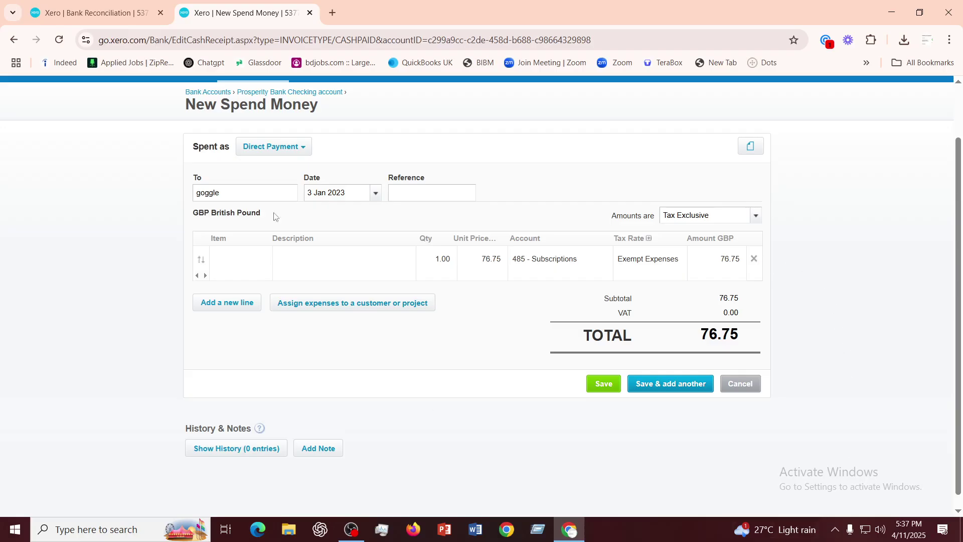
scroll(327, 246, "up", 1)
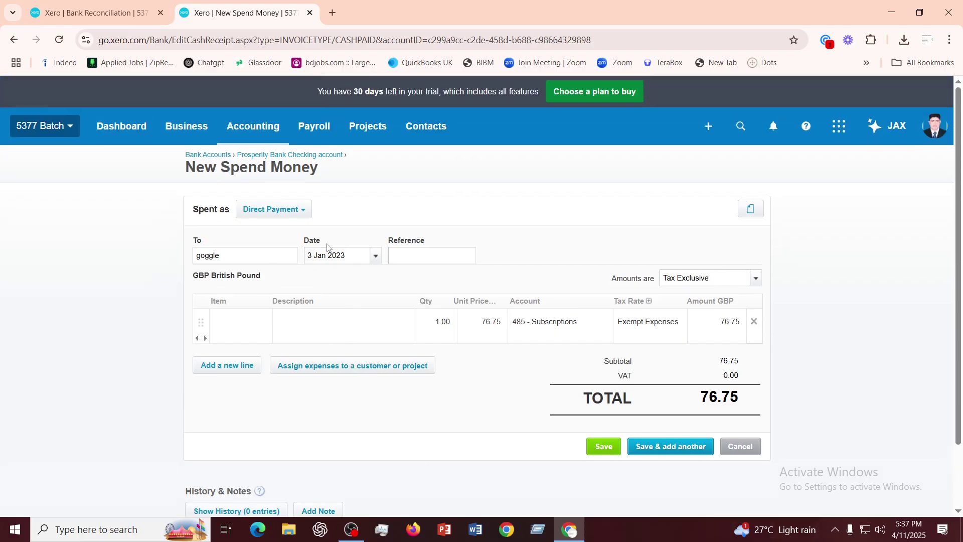
left_click(675, 450)
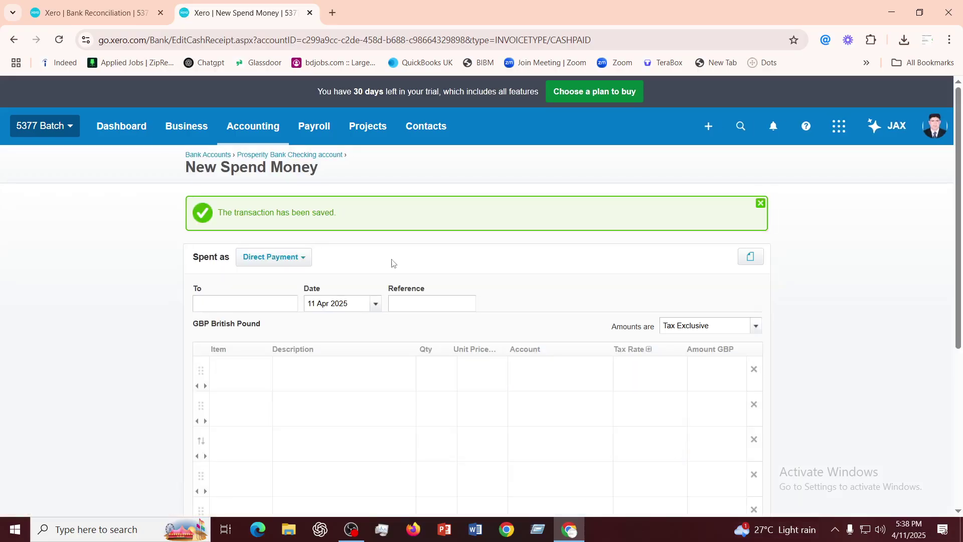
Reload the Bank Reconciliation tab and reconcile the 3 Jan 2023 Google statement line with the matching goggle transaction
left_click(83, 13)
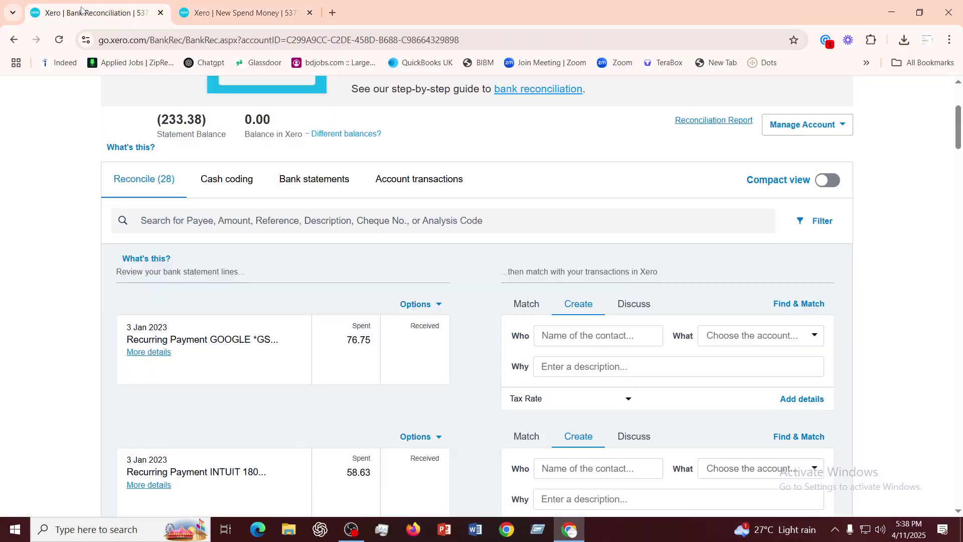
left_click(59, 40)
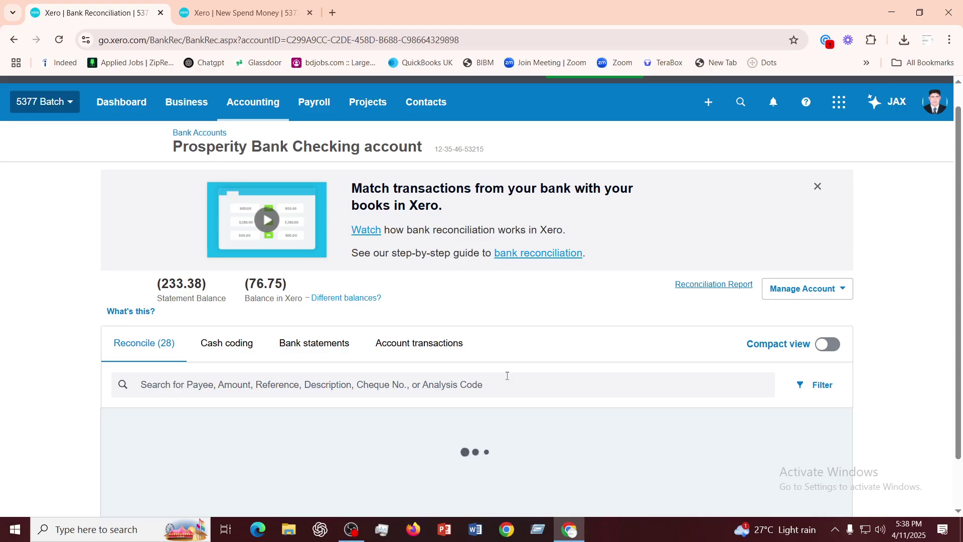
scroll(507, 376, "down", 3)
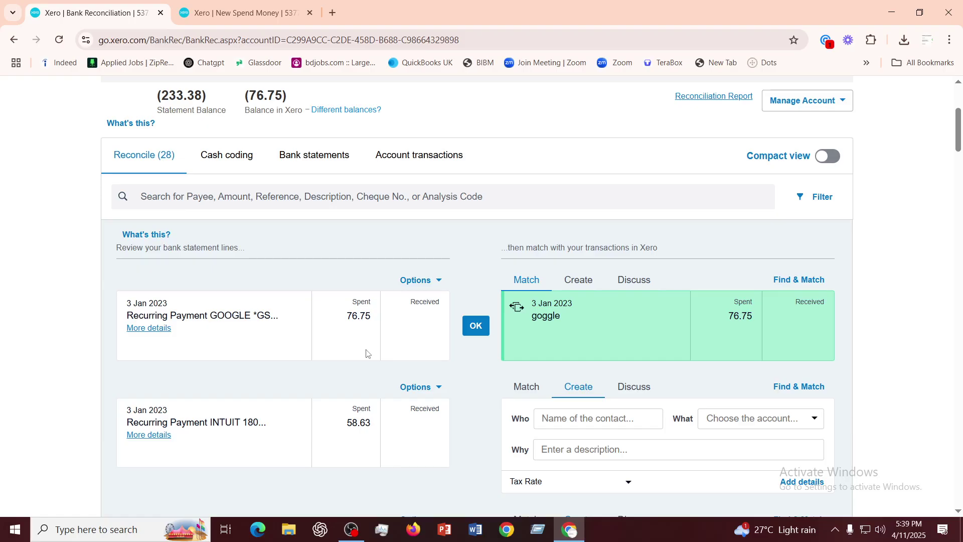
left_click(476, 327)
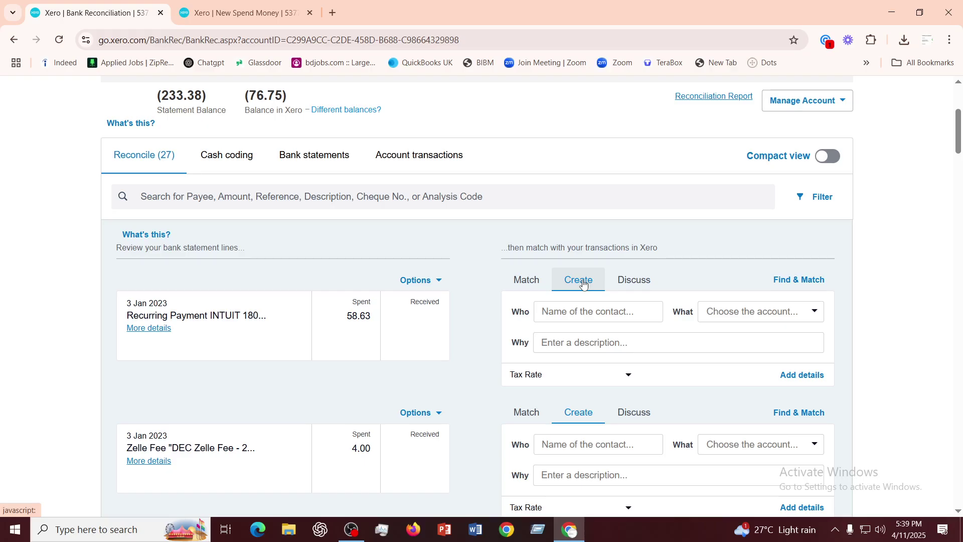
Open the statement details of the 3 Jan 2023 Intuit recurring payment and enter Intuit as its contact
left_click(147, 329)
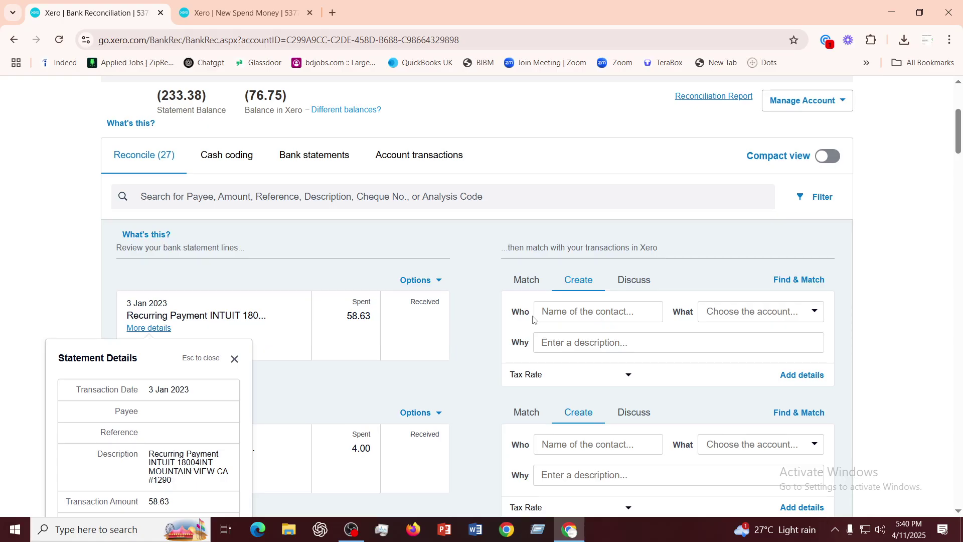
left_click(603, 309)
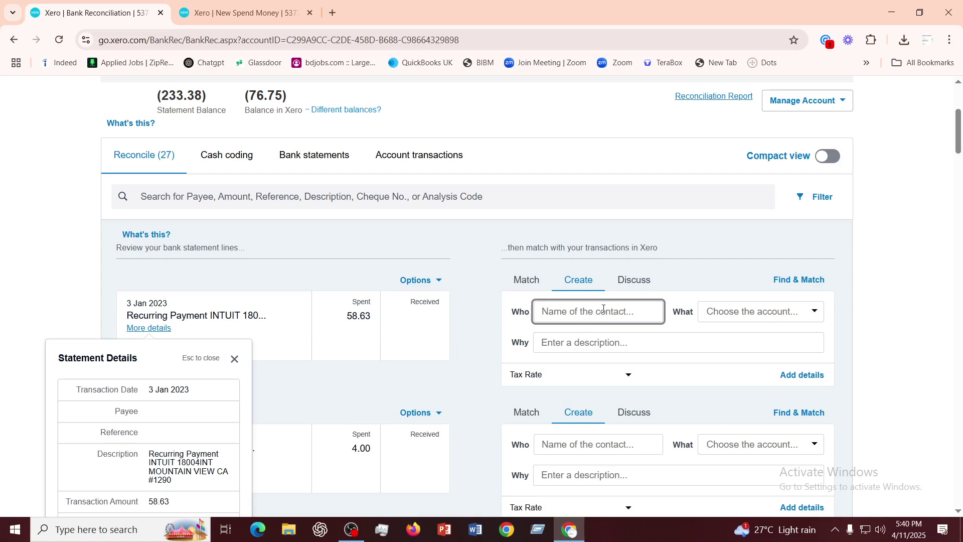
type("Ituit")
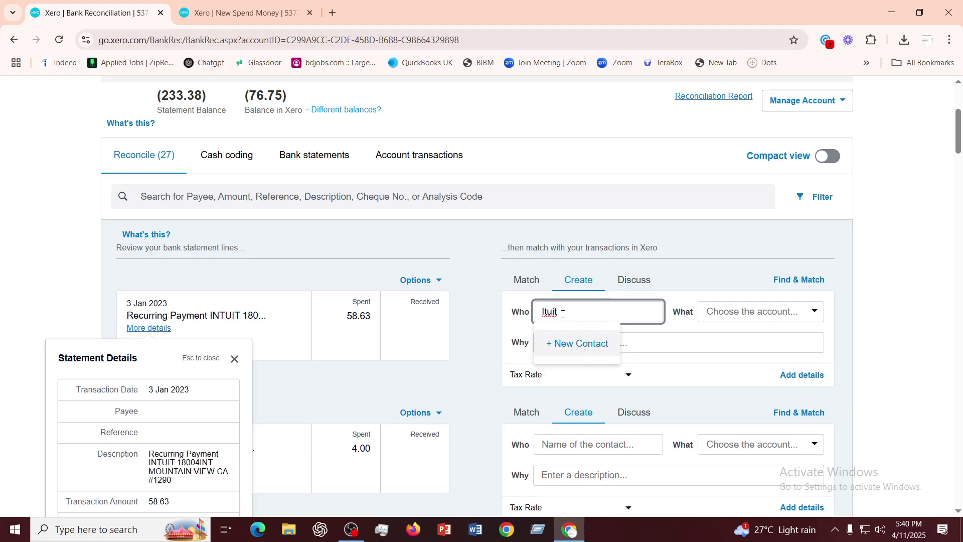
key("BackSpace")
key("BackSpace")
key("BackSpace")
key("BackSpace")
key("BackSpace")
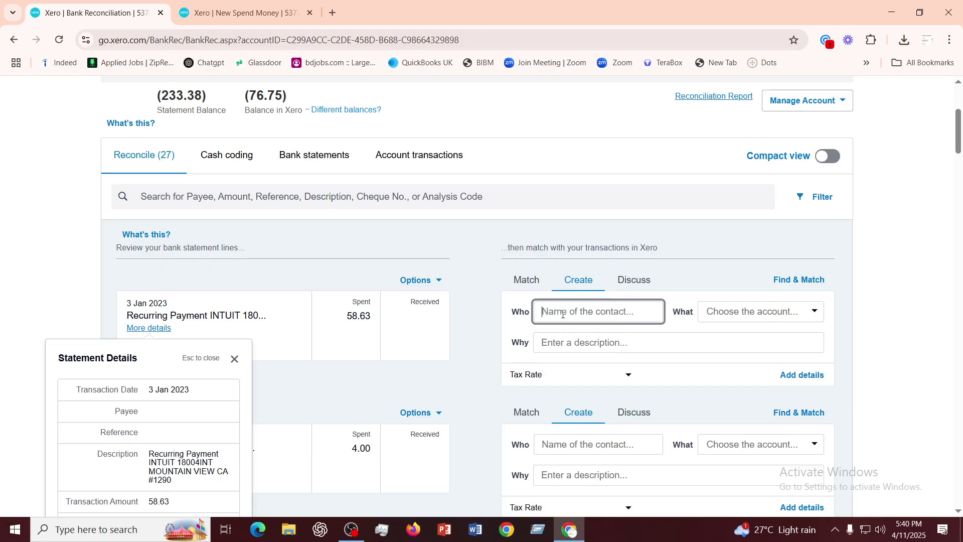
type("Intui")
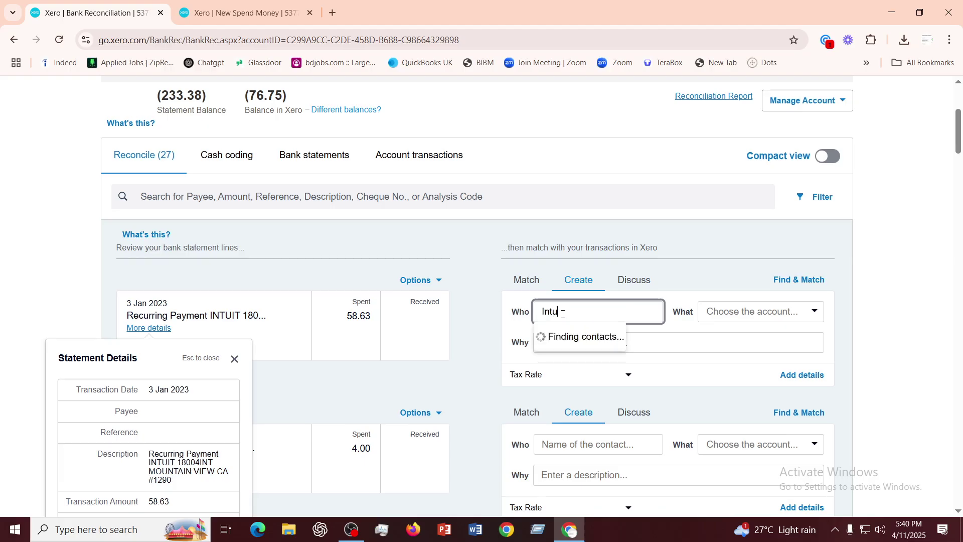
type("t")
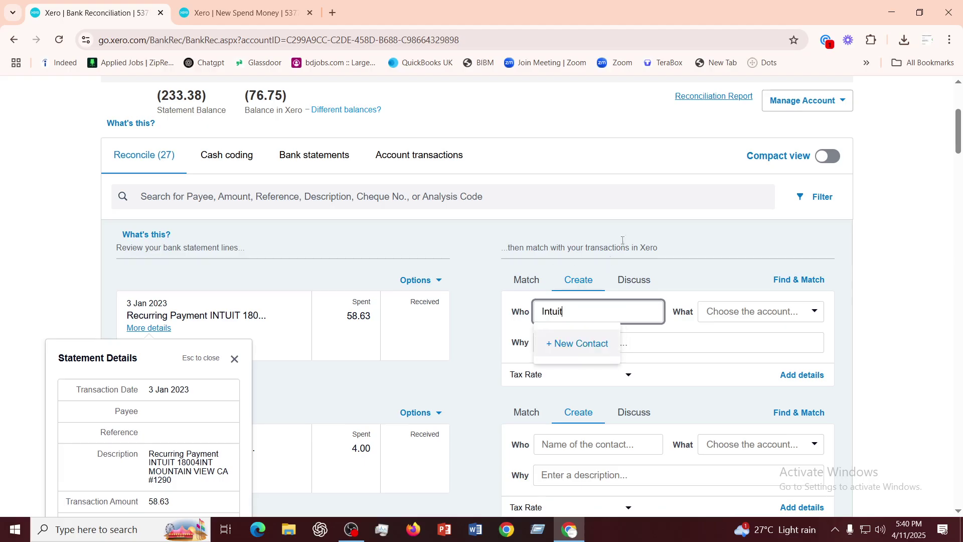
left_click(637, 187)
Assign the Intuit payment to 485 - Subscriptions, close its statement details and reconcile the line
left_click(759, 313)
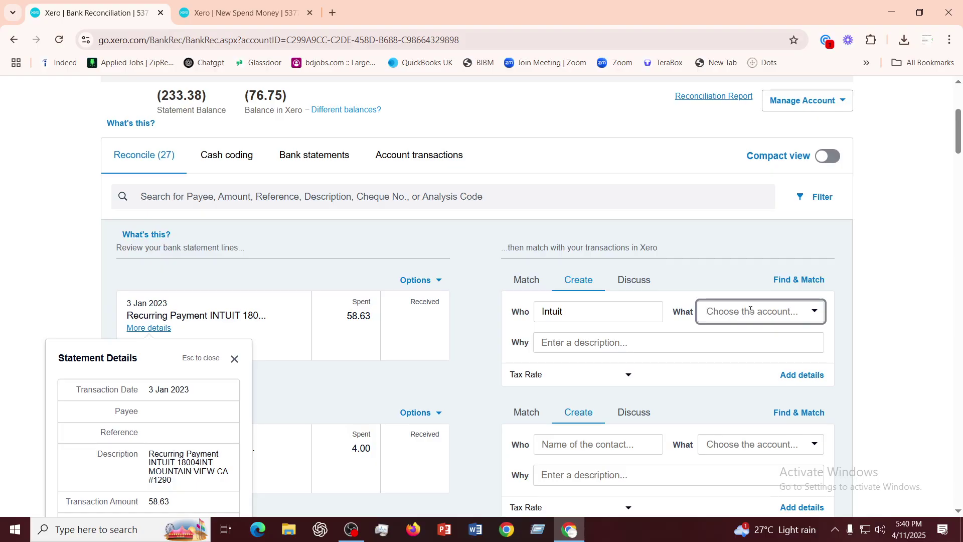
type("subs")
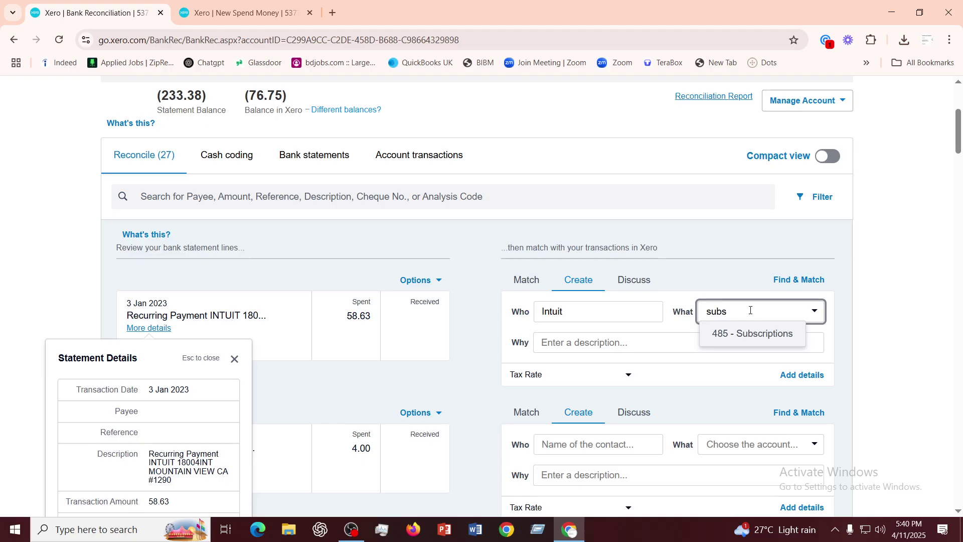
left_click(751, 342)
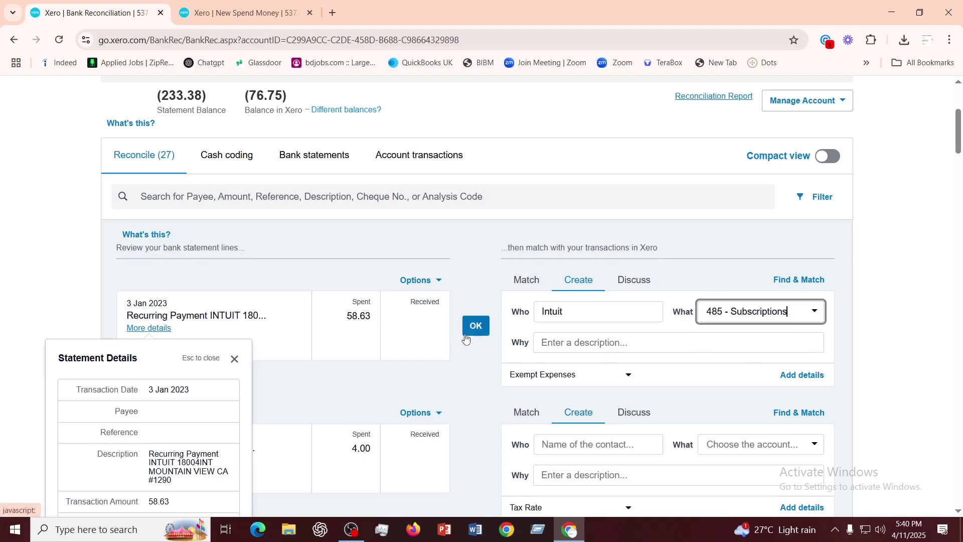
left_click(610, 344)
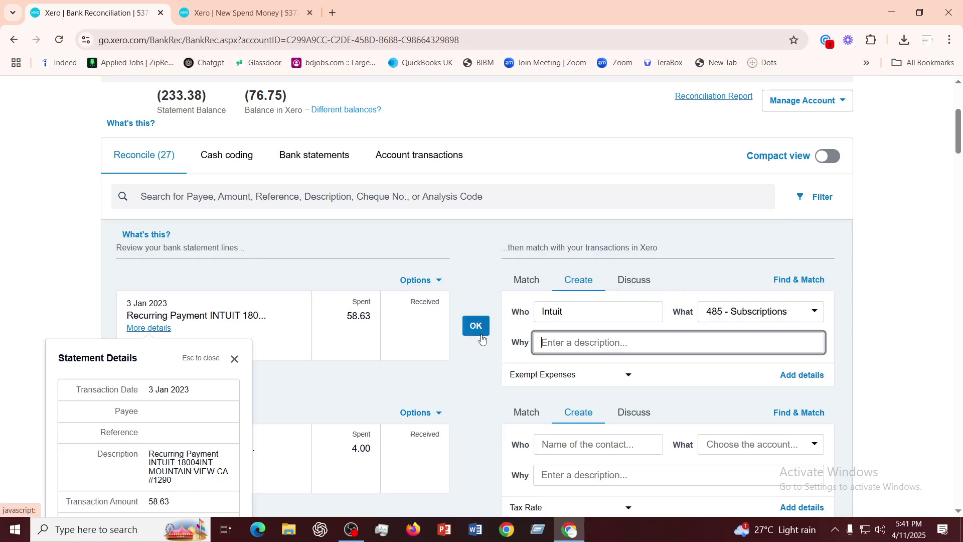
left_click(234, 359)
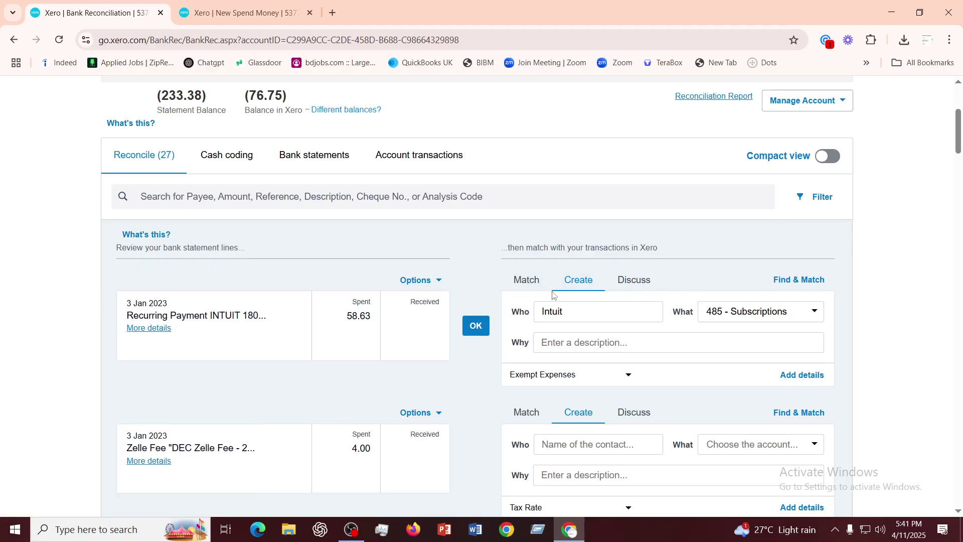
left_click(475, 326)
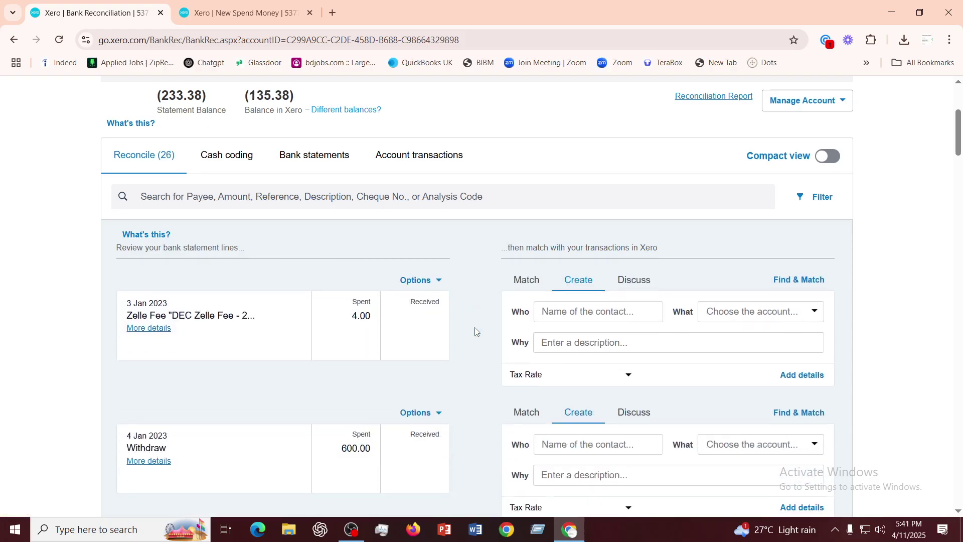
scroll(475, 331, "up", 2)
scroll(475, 331, "down", 18)
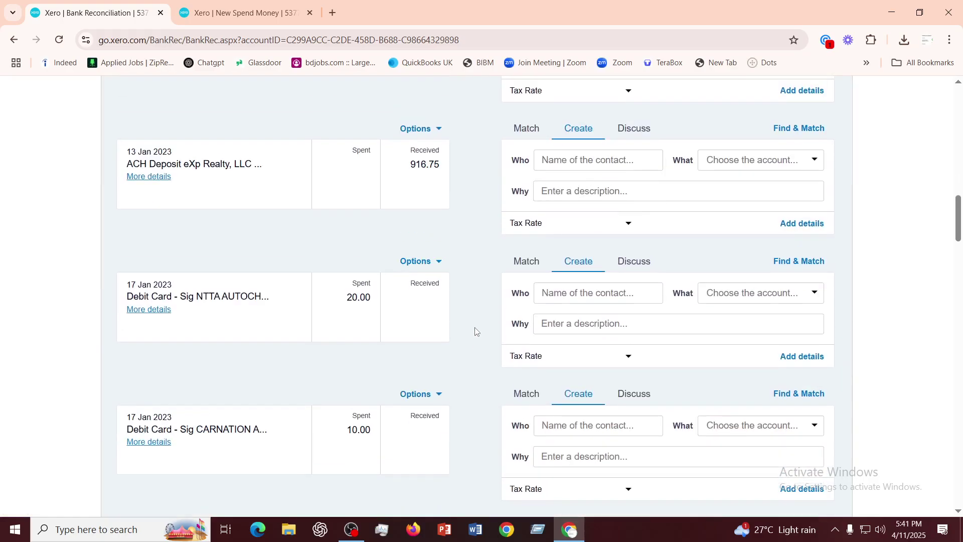
scroll(475, 332, "down", 7)
scroll(475, 331, "up", 20)
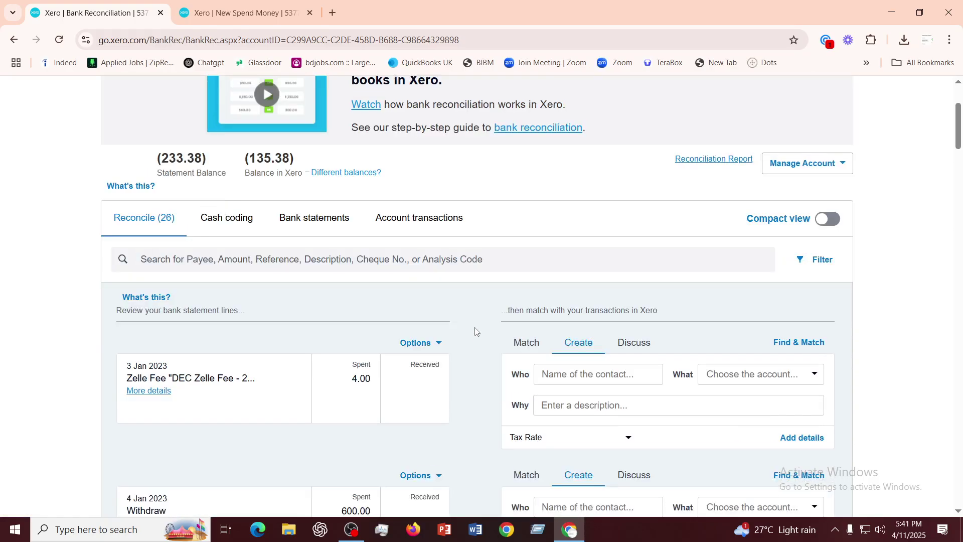
Open the statement details of the 3 Jan 2023 Zelle Fee line and add Zelle as its new contact
left_click(152, 390)
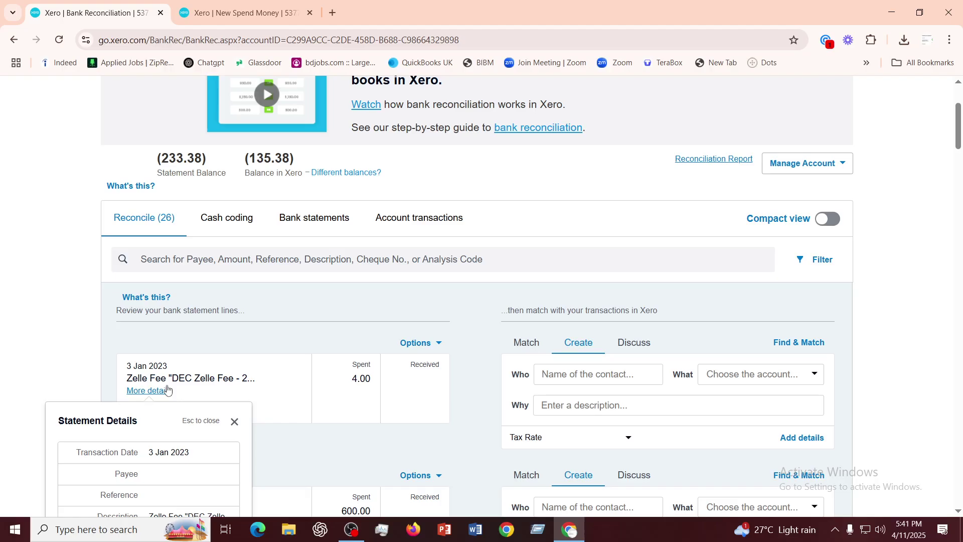
left_click(585, 377)
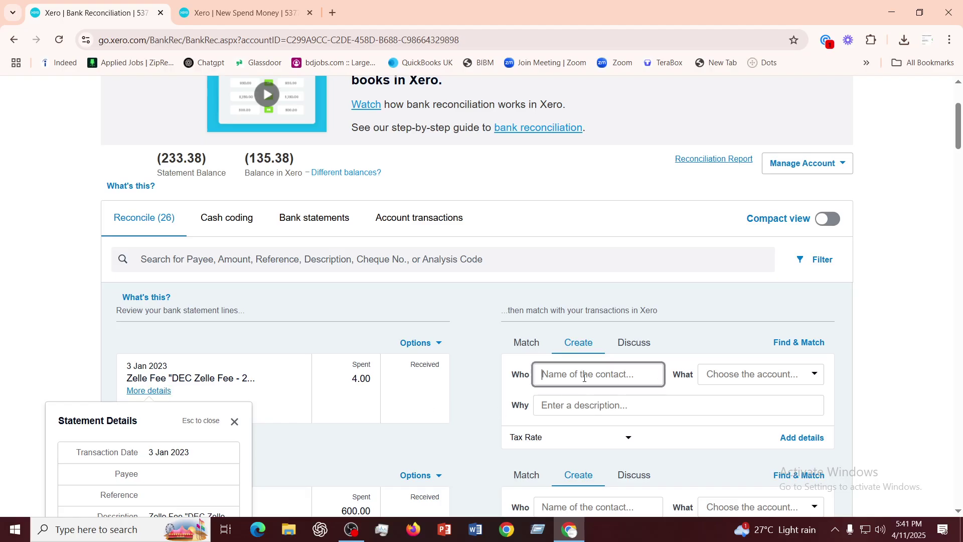
type("Zelle")
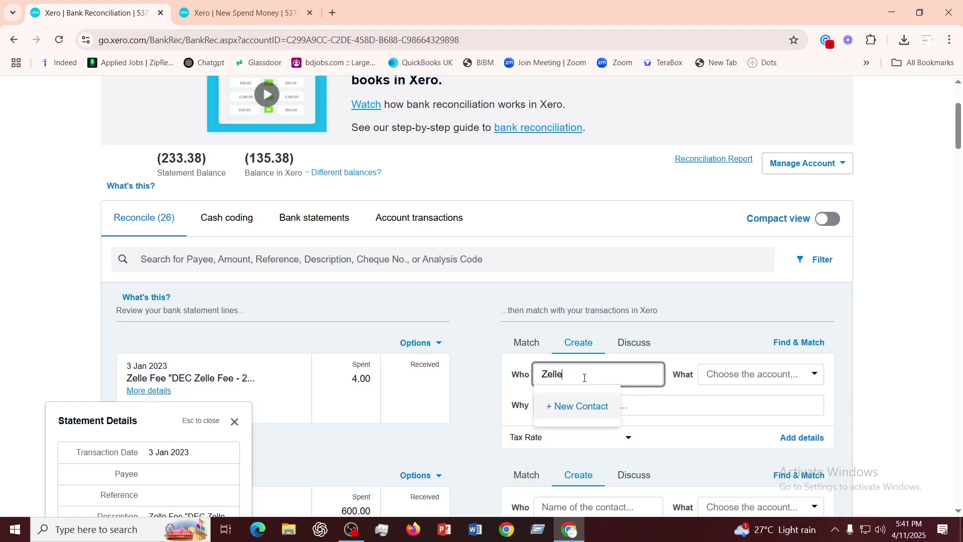
left_click(577, 401)
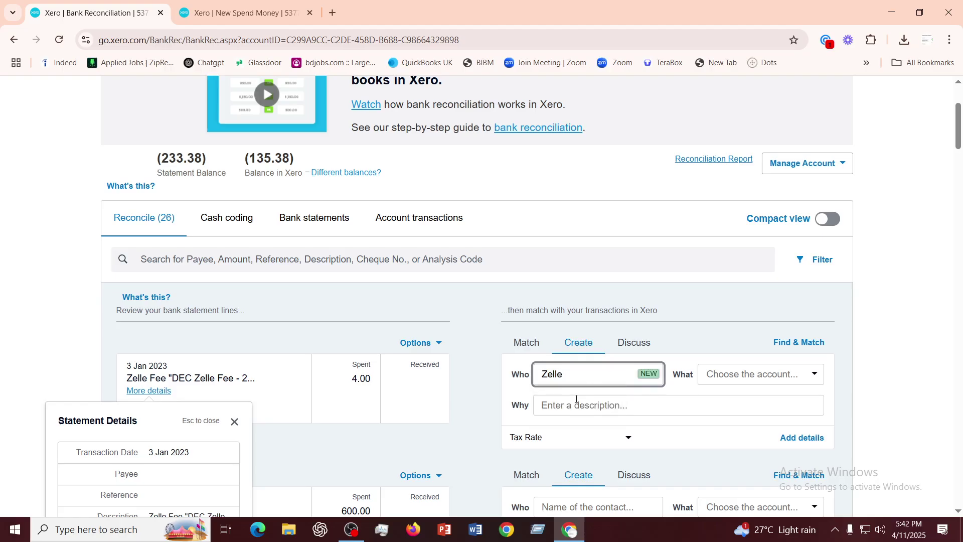
key("Tab")
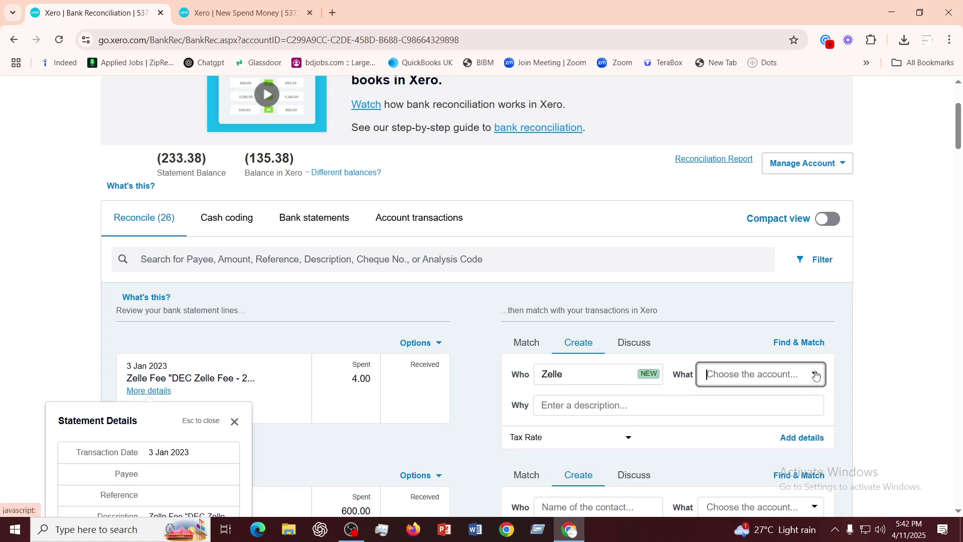
Assign the Zelle fee to 404 - Bank Fees, close its statement details and reconcile the line
left_click(816, 375)
type("bank")
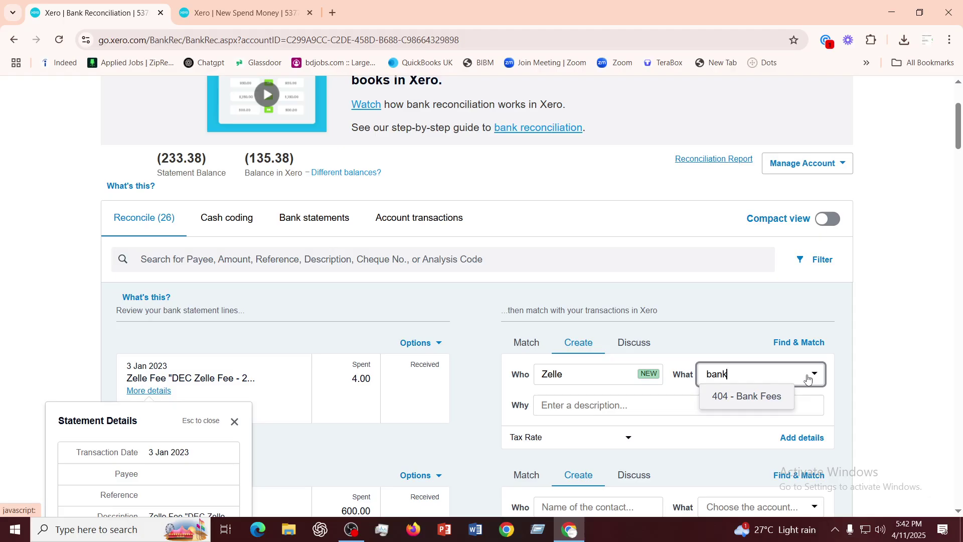
left_click(759, 407)
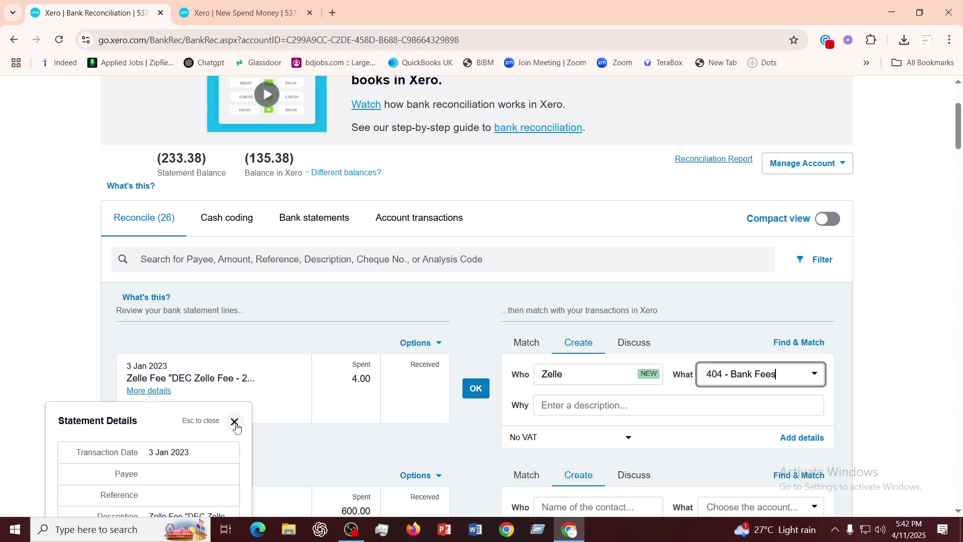
left_click(235, 422)
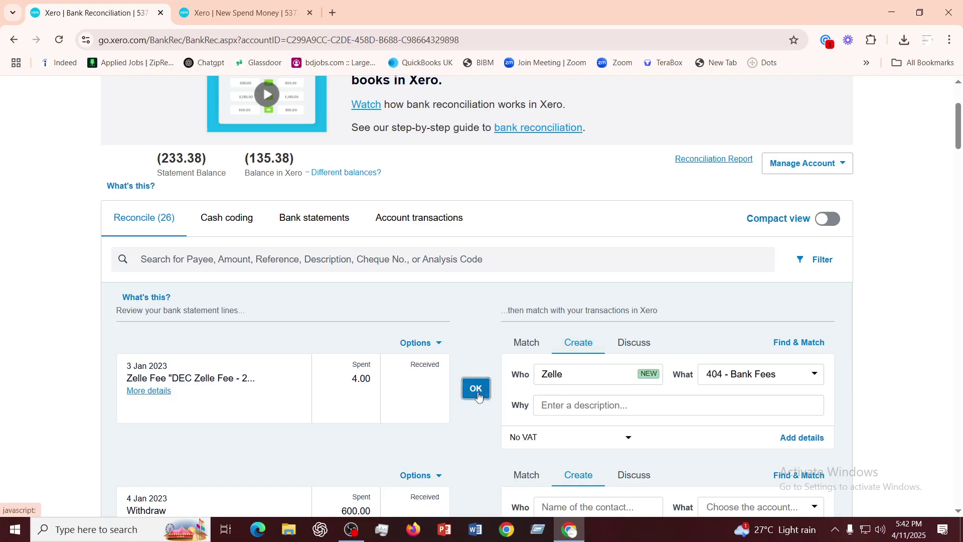
left_click(479, 396)
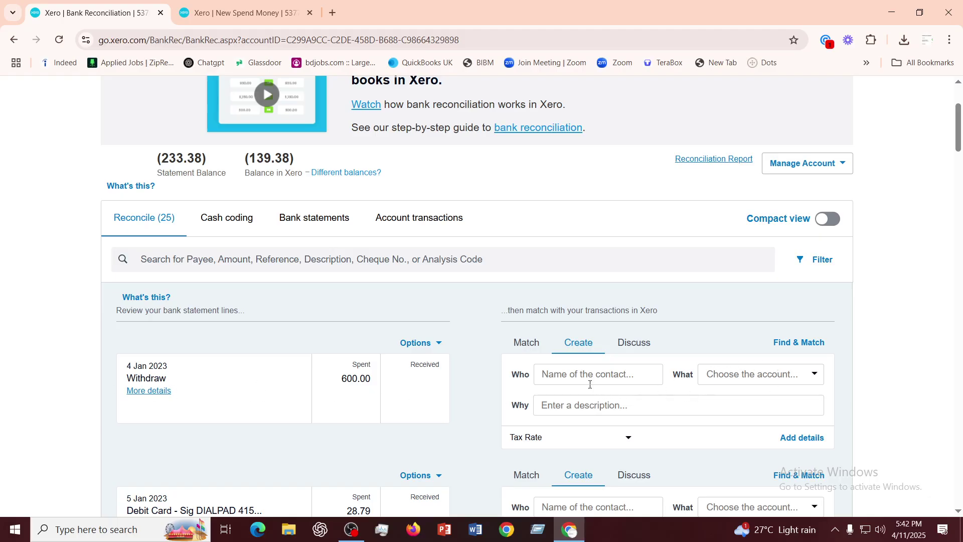
Reconcile the 4 Jan 2023 Withdraw line with new contact Owners and account 950 - Capital - x,xxx Ordinary Shares
left_click(586, 379)
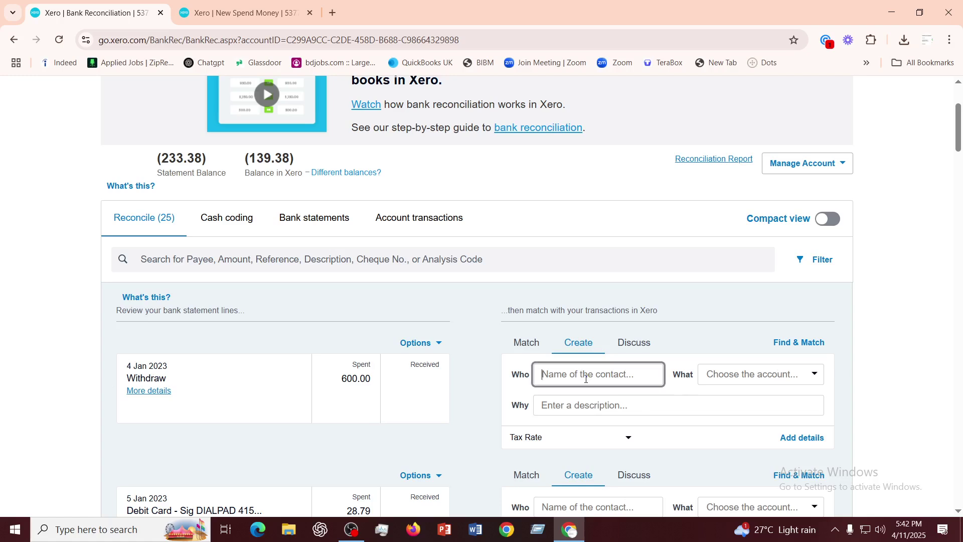
type("Owners")
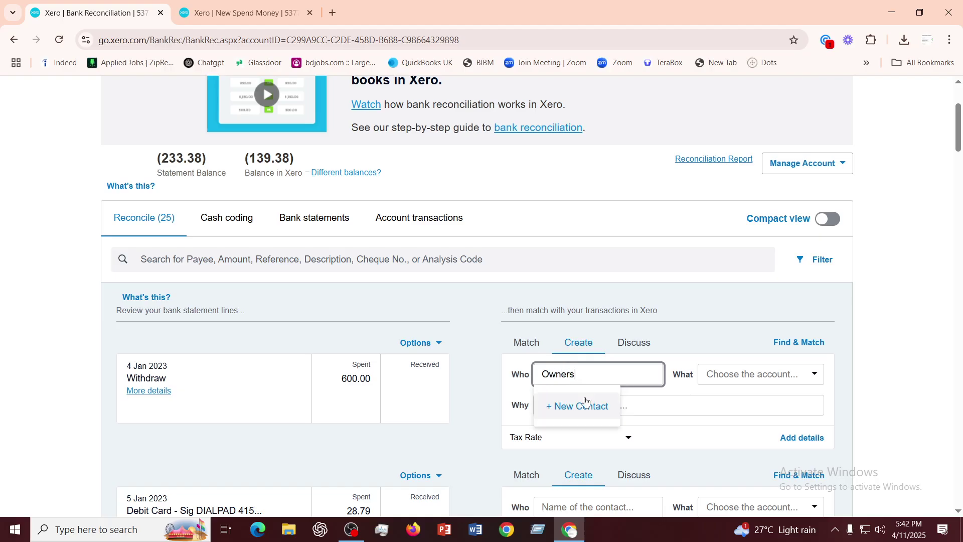
left_click(583, 407)
left_click(771, 377)
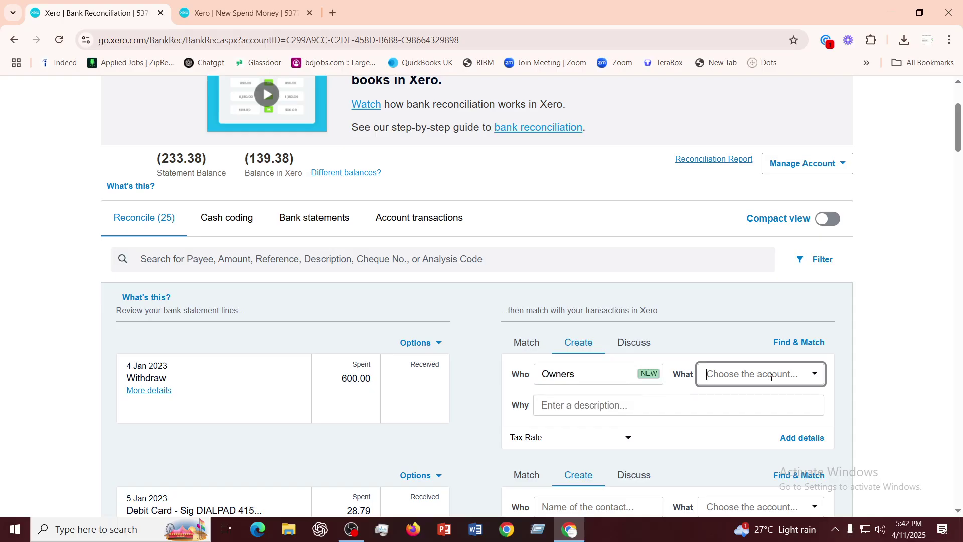
type("capita")
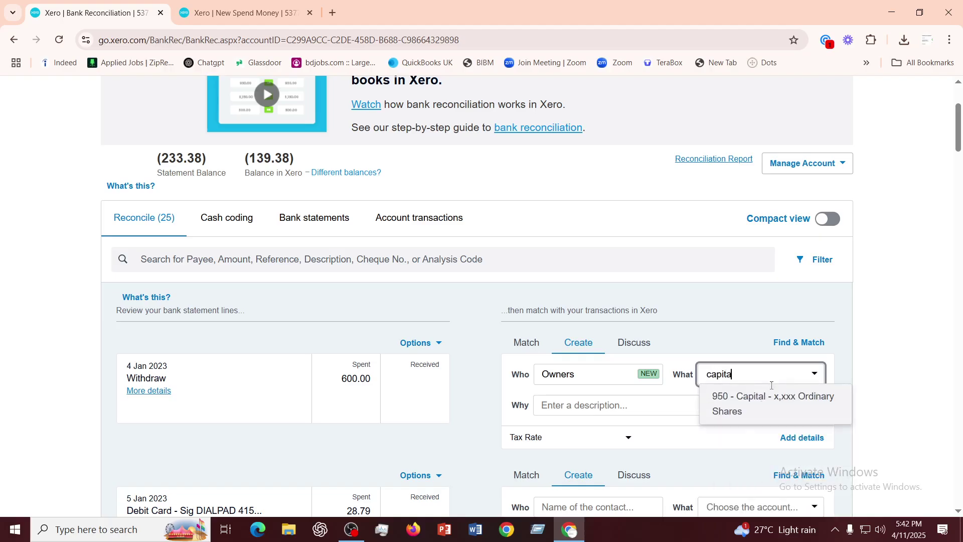
left_click(750, 402)
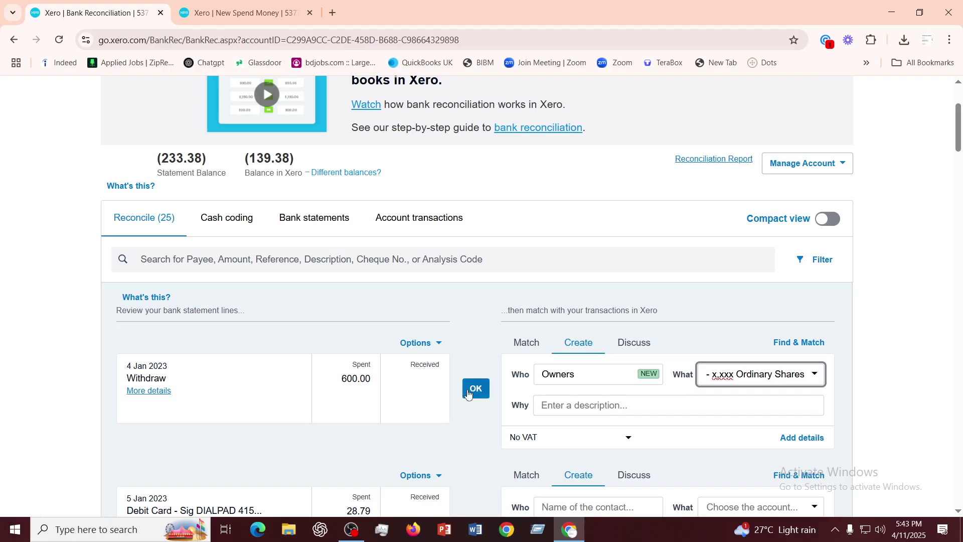
left_click(475, 389)
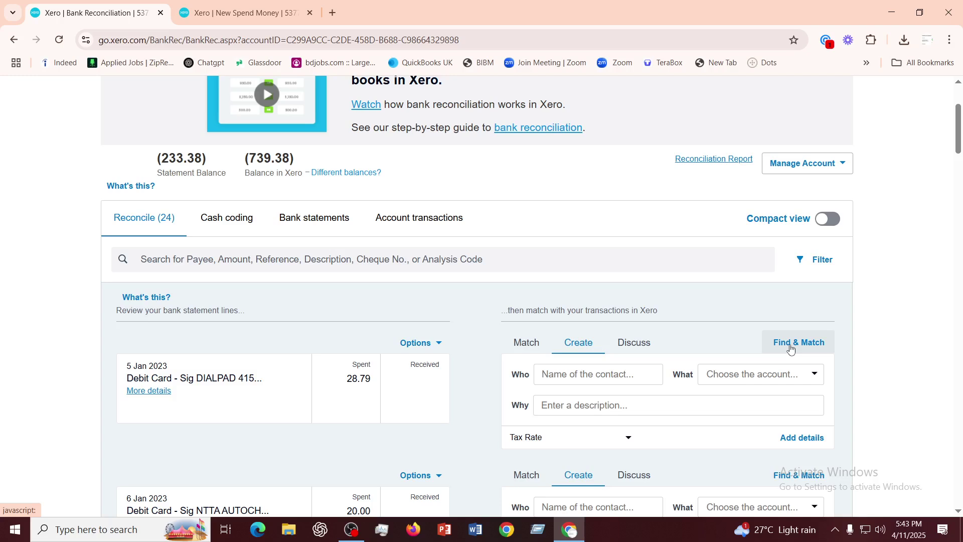
Open Find & Match for the 17 Jan 2023 Zelle debit statement line of 300.00
scroll(672, 351, "down", 5)
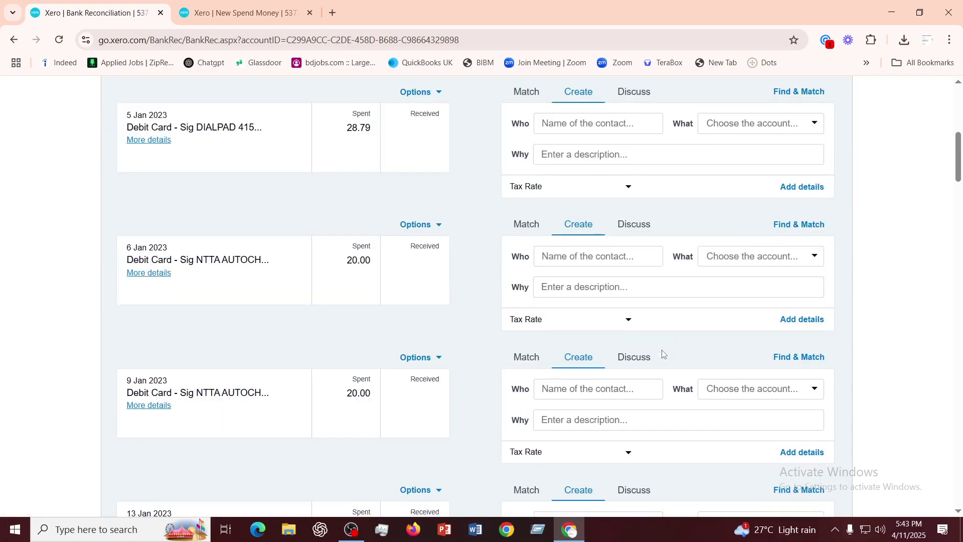
scroll(440, 400, "down", 7)
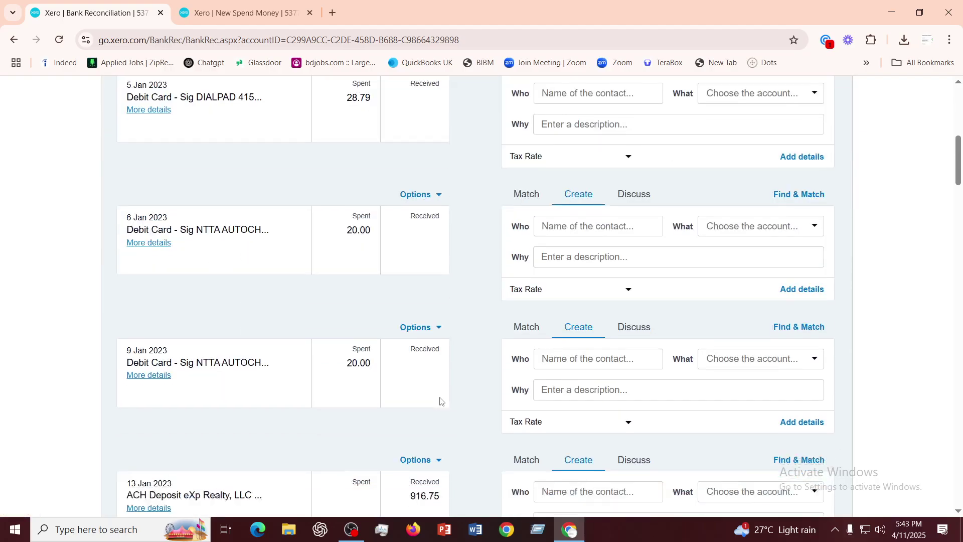
scroll(440, 400, "down", 5)
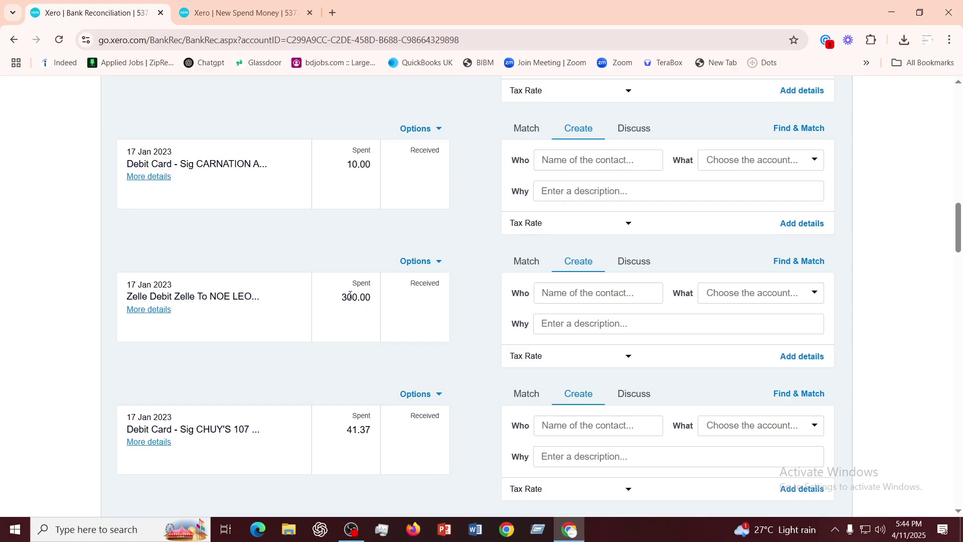
left_click(805, 265)
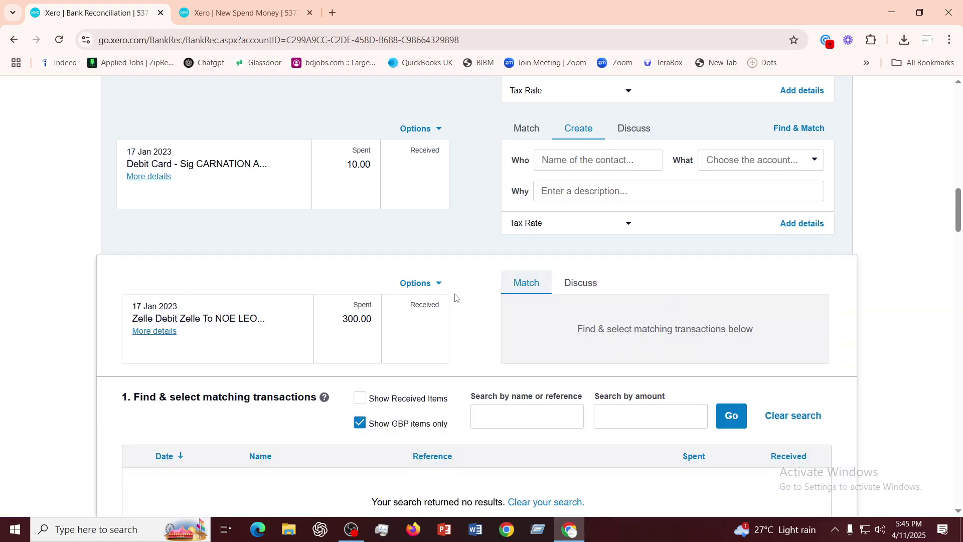
Examine the Find & Match sections of the Zelle debit line for finding, adding and adjusting transactions
scroll(394, 394, "down", 5)
scroll(394, 391, "down", 2)
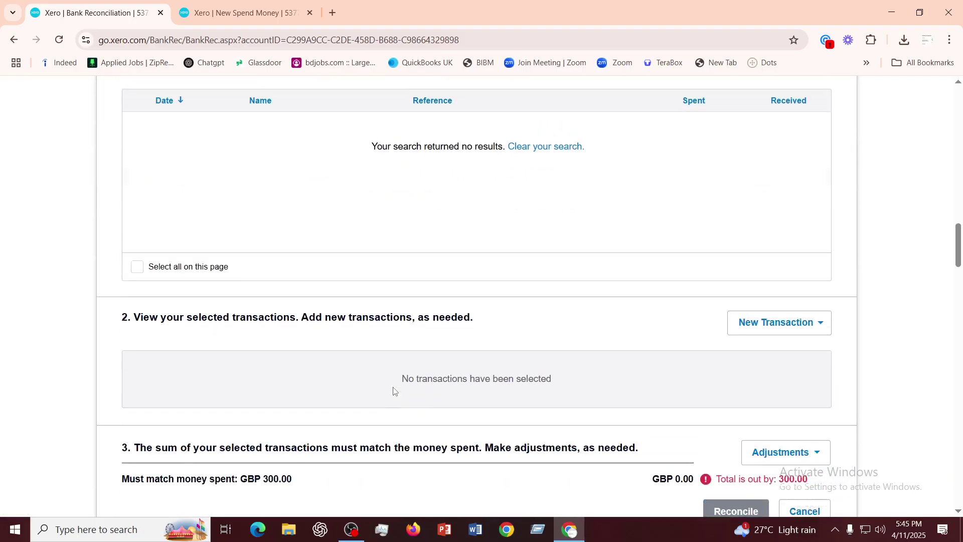
scroll(395, 391, "up", 3)
scroll(545, 382, "down", 2)
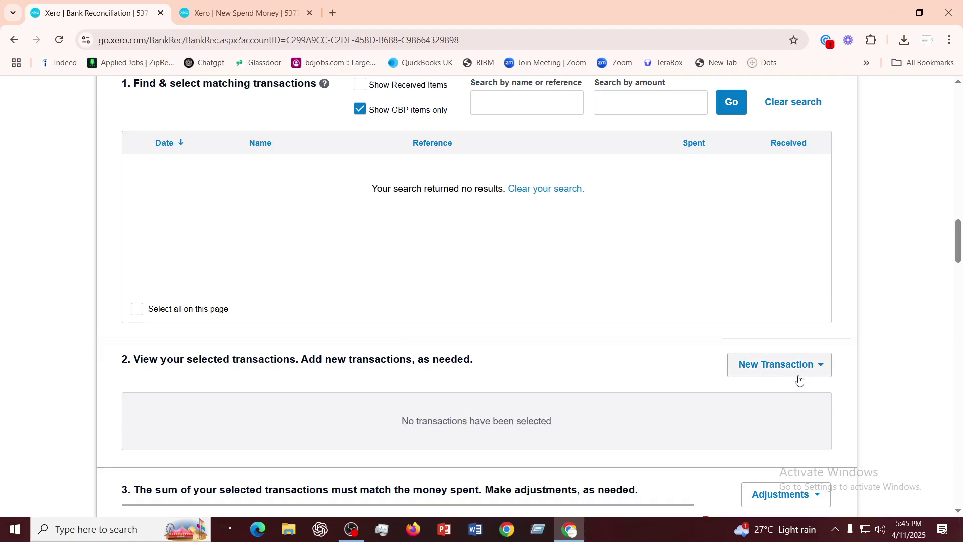
scroll(616, 301, "up", 1)
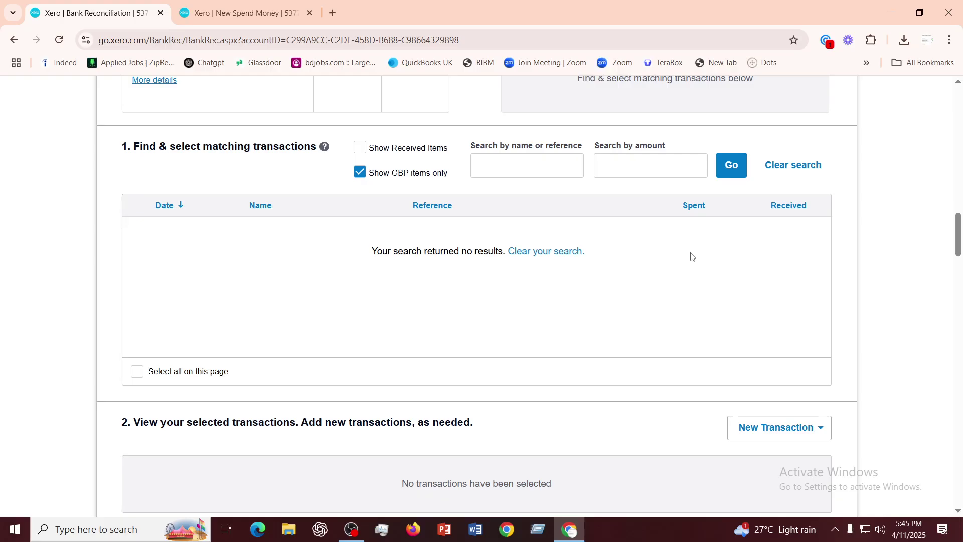
scroll(691, 257, "up", 5)
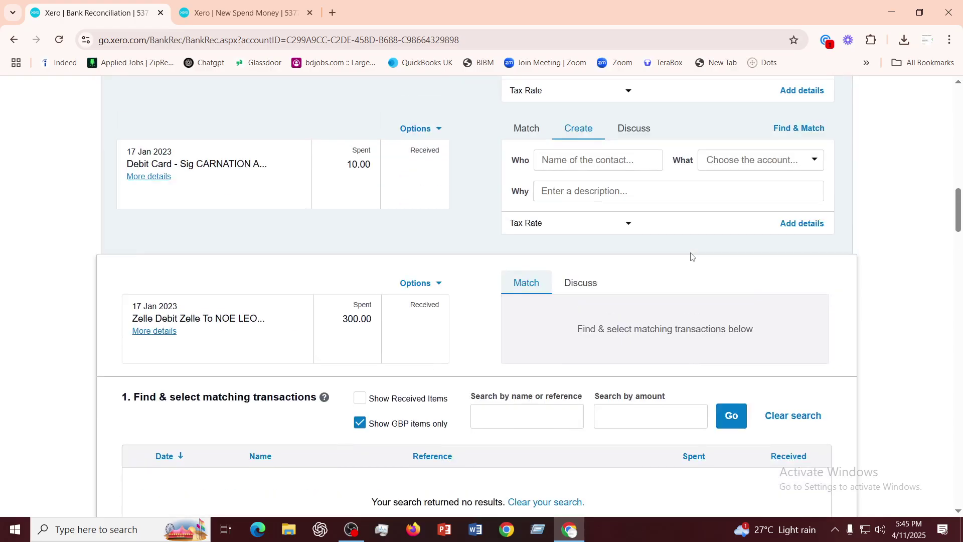
scroll(692, 256, "down", 4)
scroll(638, 347, "up", 4)
scroll(669, 388, "up", 12)
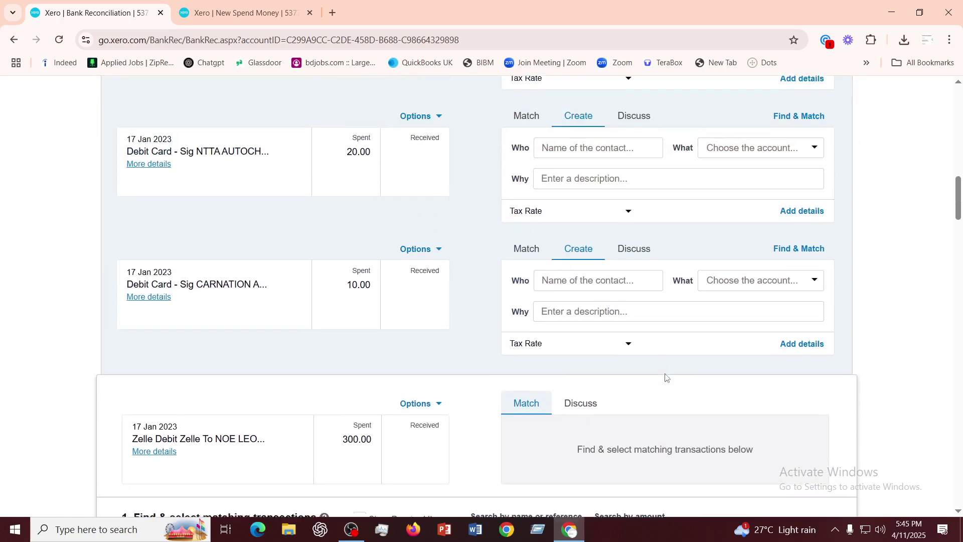
scroll(667, 377, "down", 12)
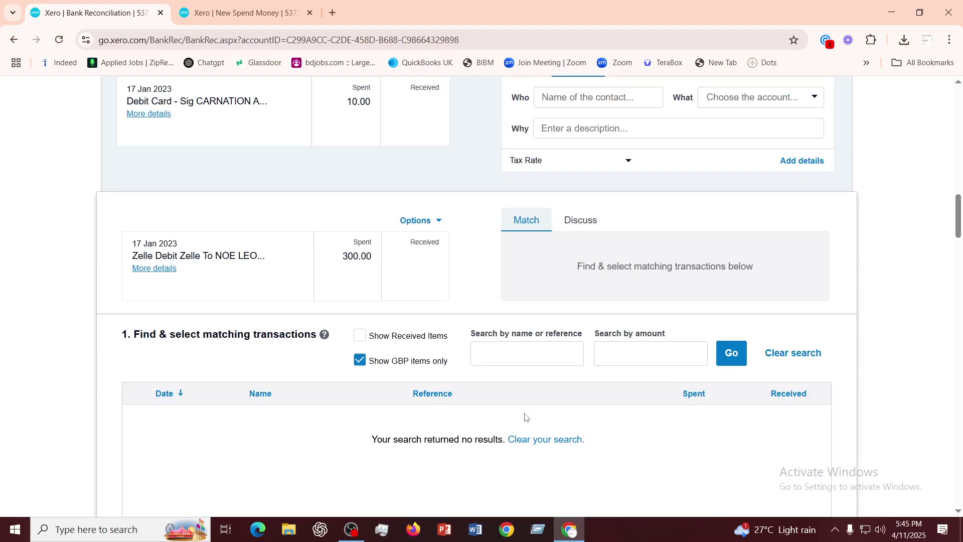
scroll(377, 393, "down", 1)
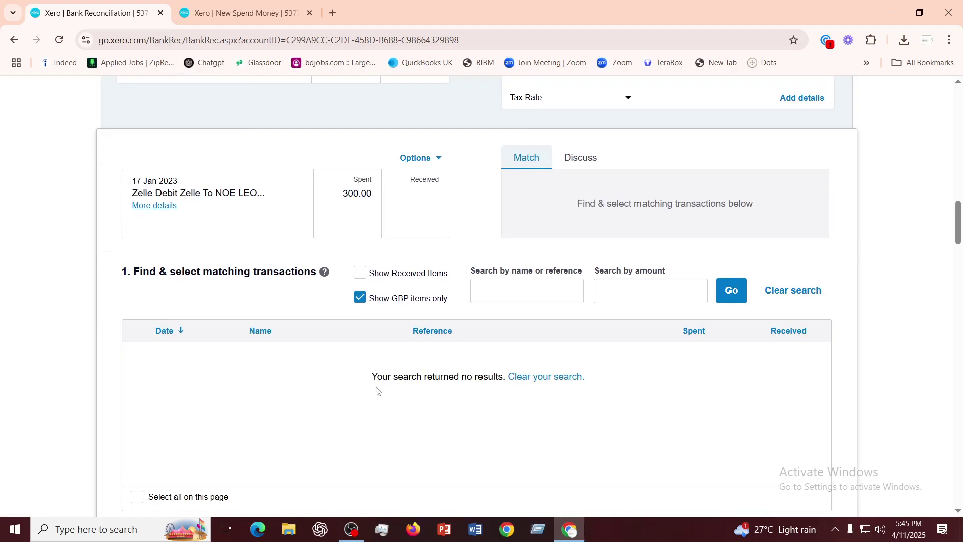
scroll(378, 392, "down", 1)
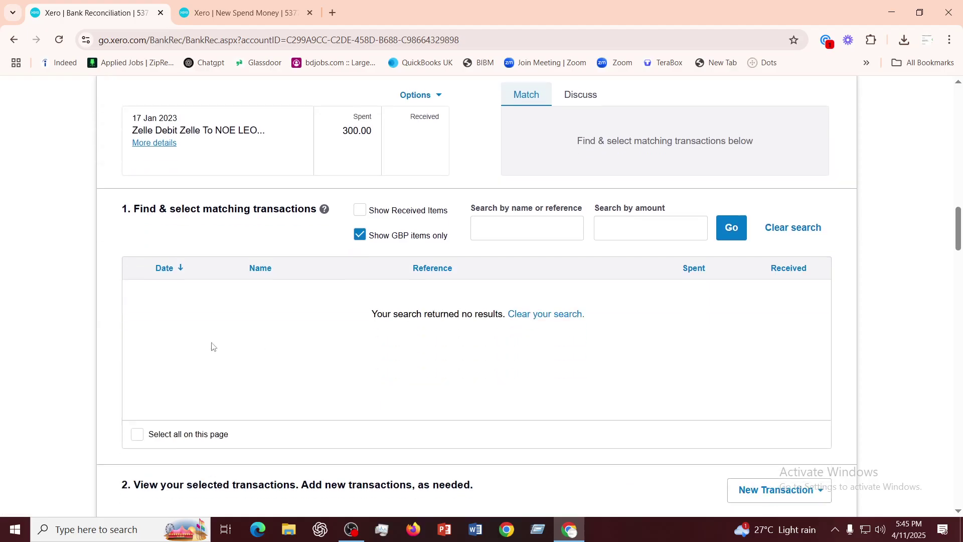
Add a new Spend Money transaction for the Zelle debit line with goggle as its contact
scroll(545, 358, "down", 2)
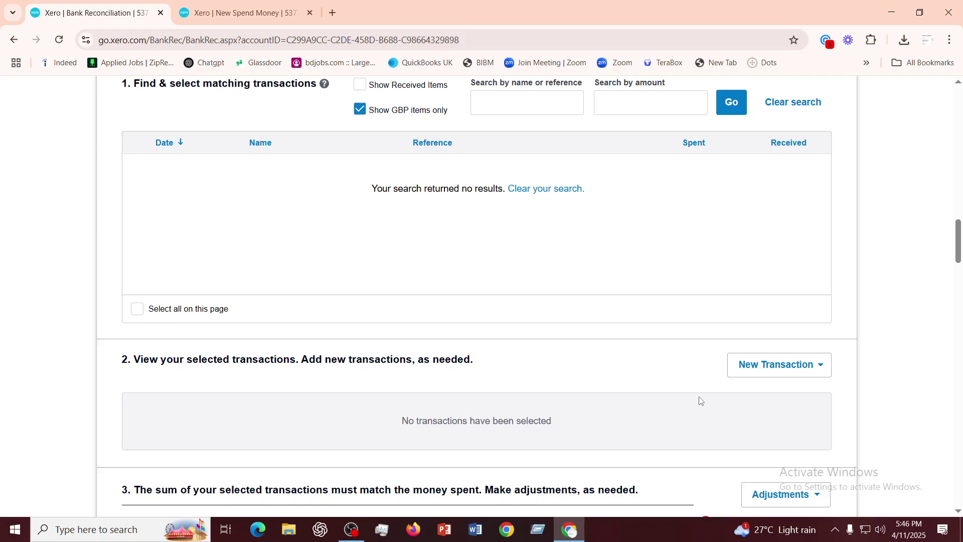
left_click(824, 369)
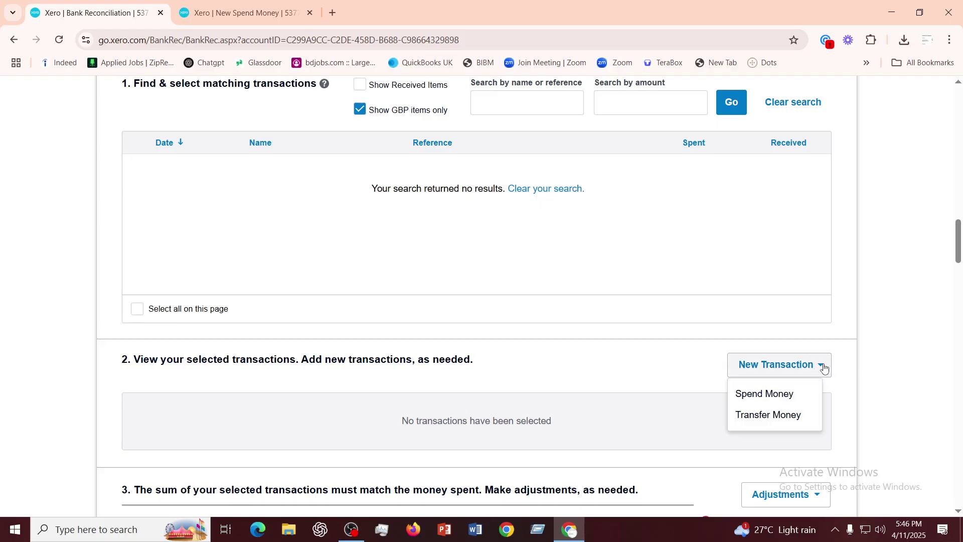
left_click(769, 398)
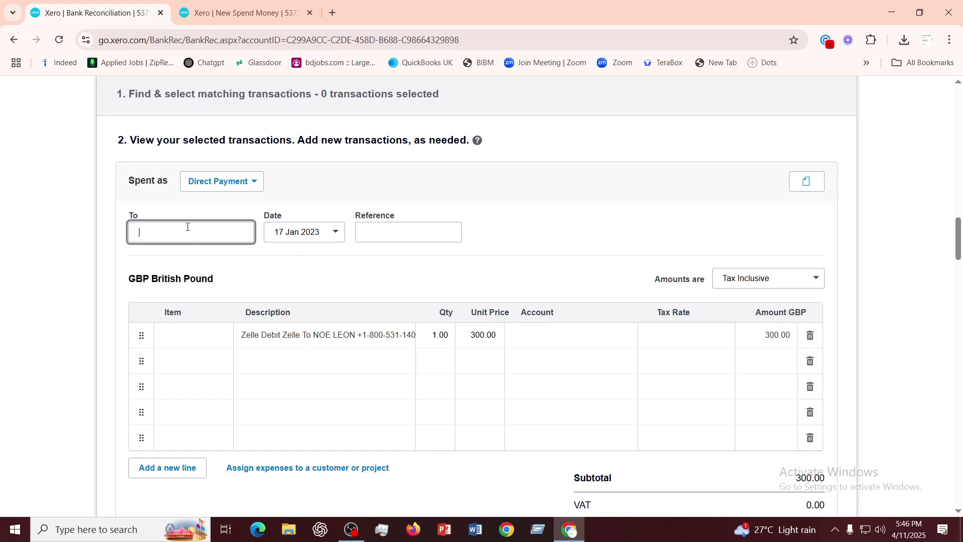
type("g")
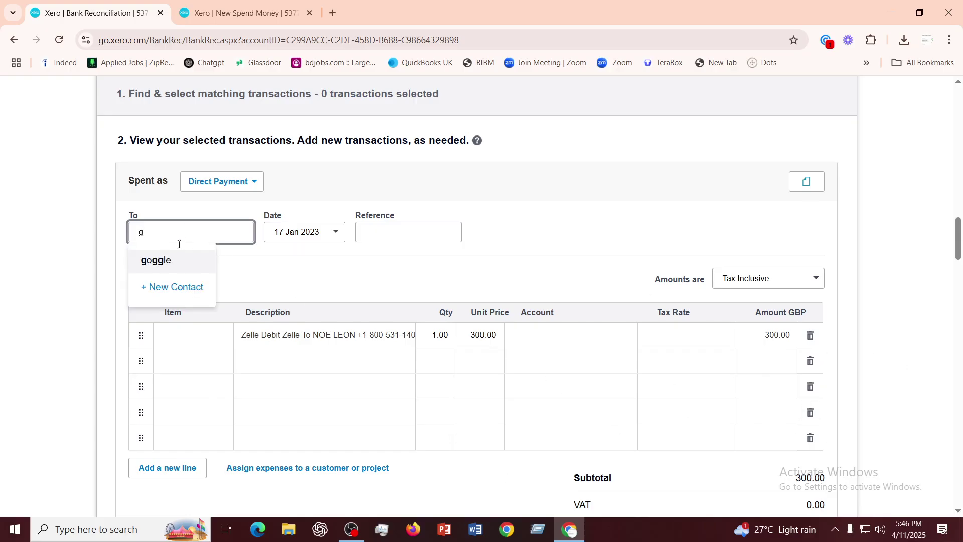
left_click(162, 269)
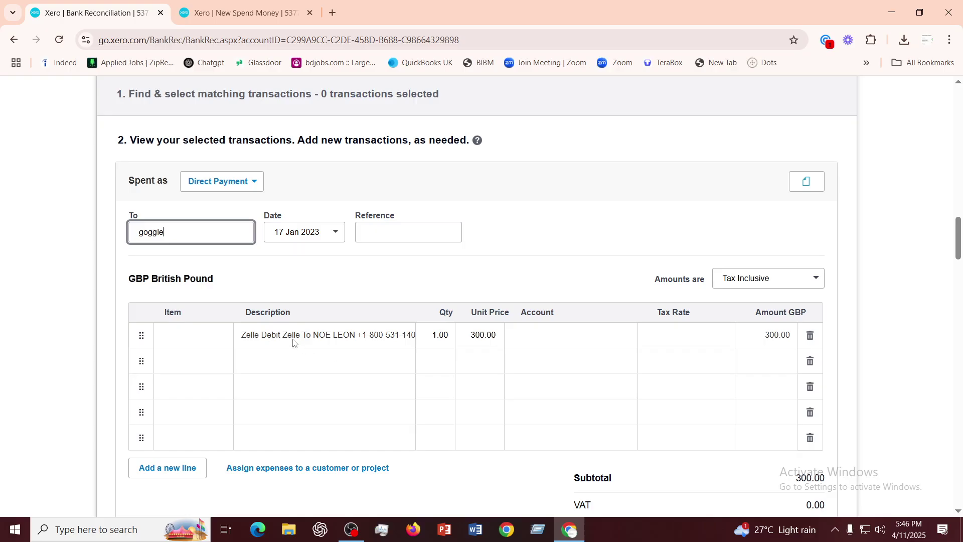
Assign the 300.00 item of the new Spend Money transaction to account 325 - Direct Expenses
left_click(586, 338)
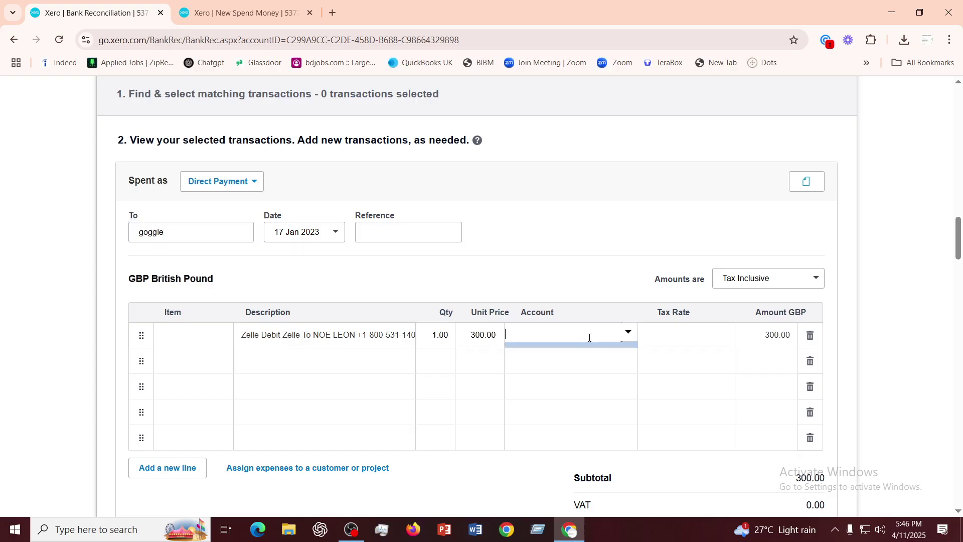
left_click(629, 334)
left_click(586, 226)
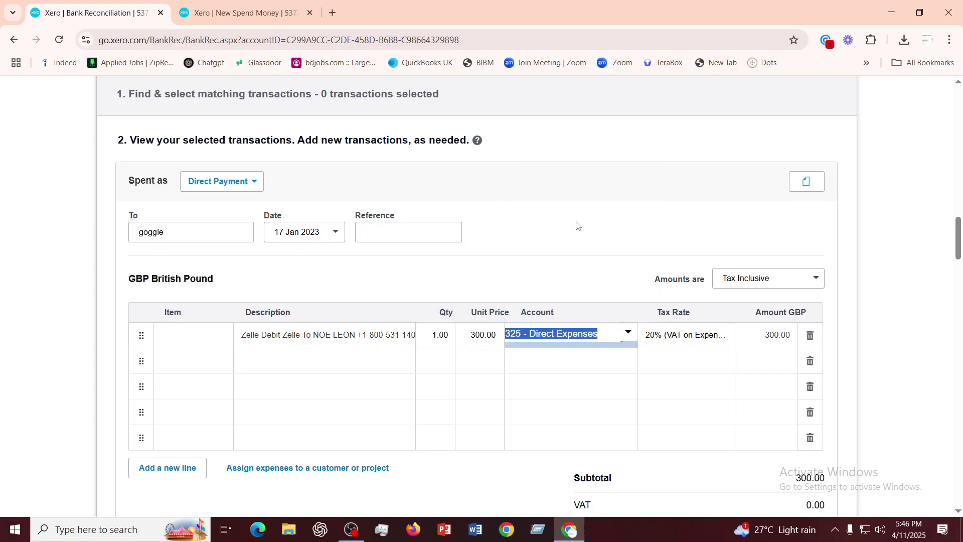
left_click(571, 362)
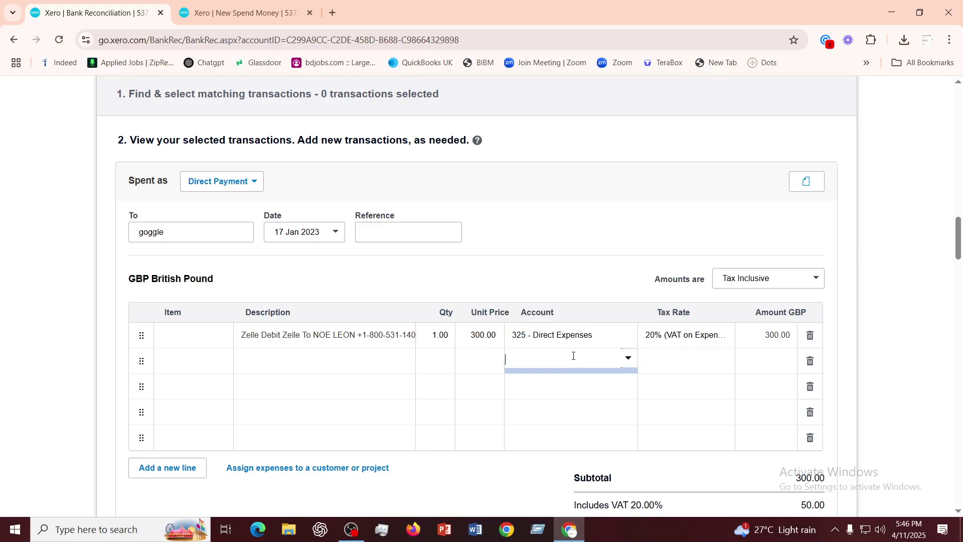
Assign the second item line to account 400 - Advertising & Marketing and the third to 401 - Audit & Accountancy fees
left_click(629, 359)
left_click(577, 273)
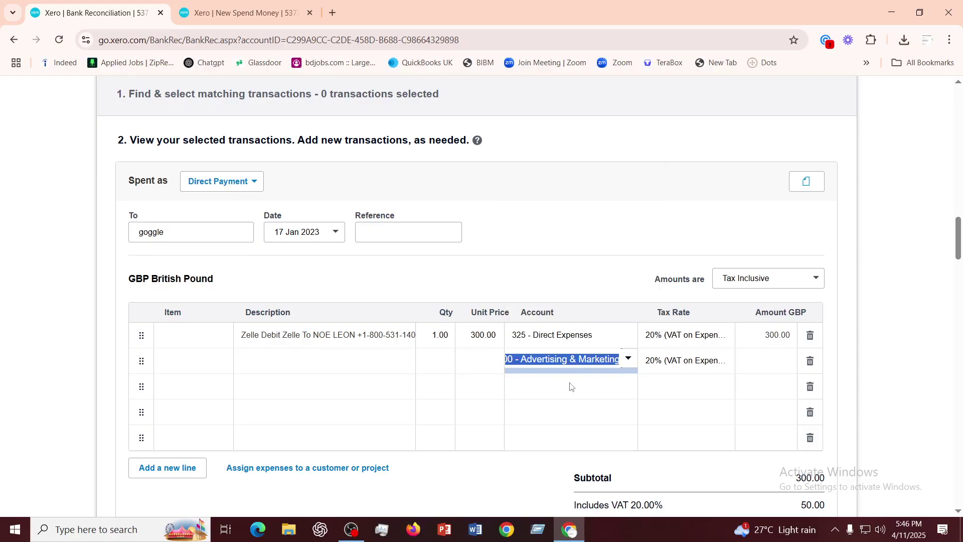
left_click(631, 387)
left_click(631, 387)
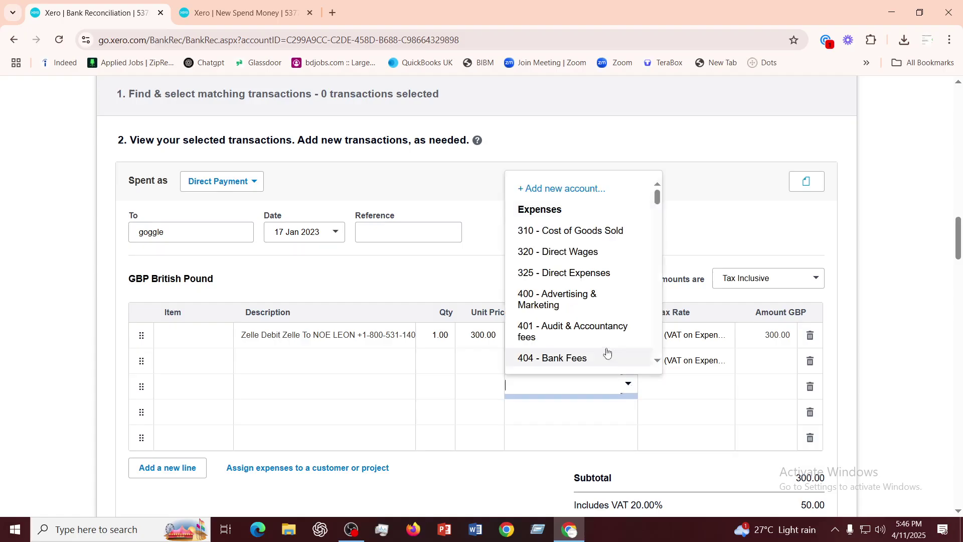
left_click(561, 335)
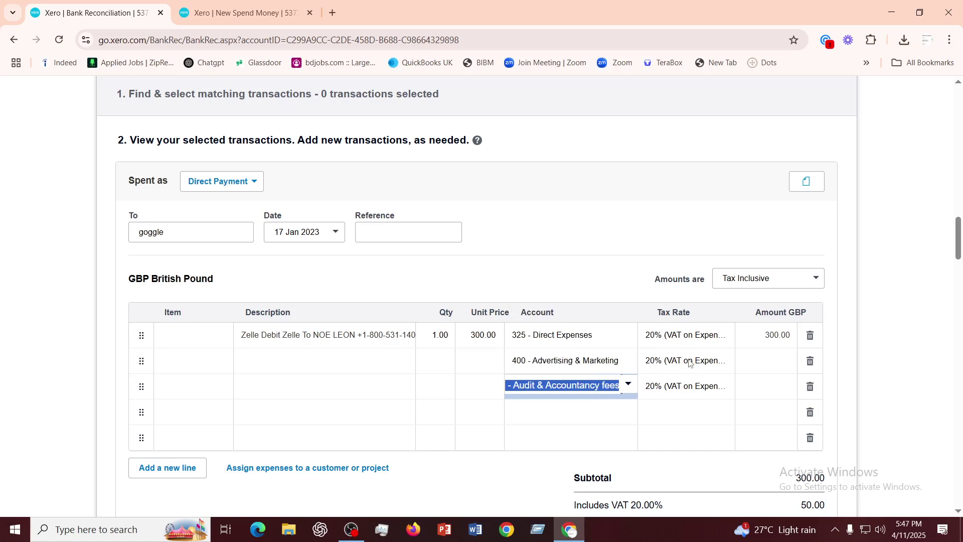
Set the tax rate of all three item lines to Exempt Expenses
left_click(693, 339)
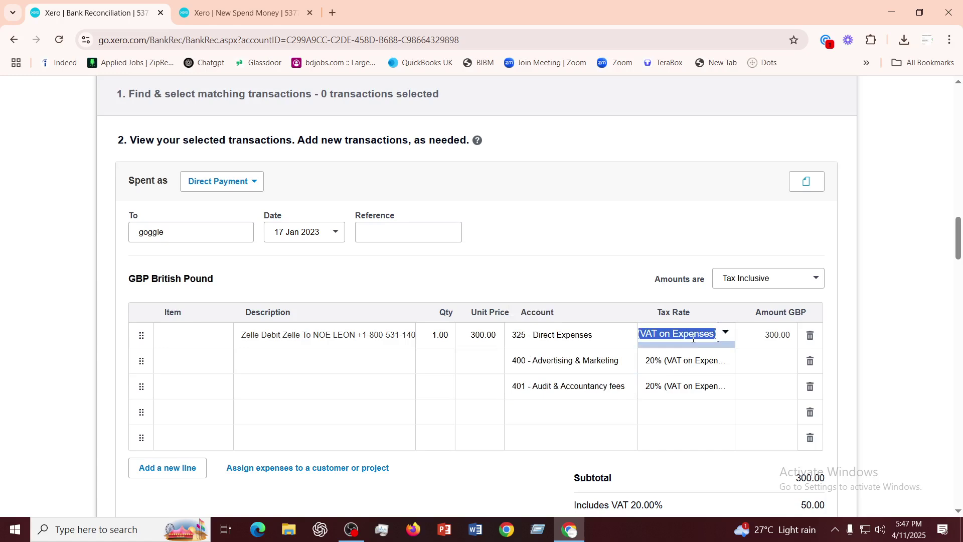
left_click(724, 334)
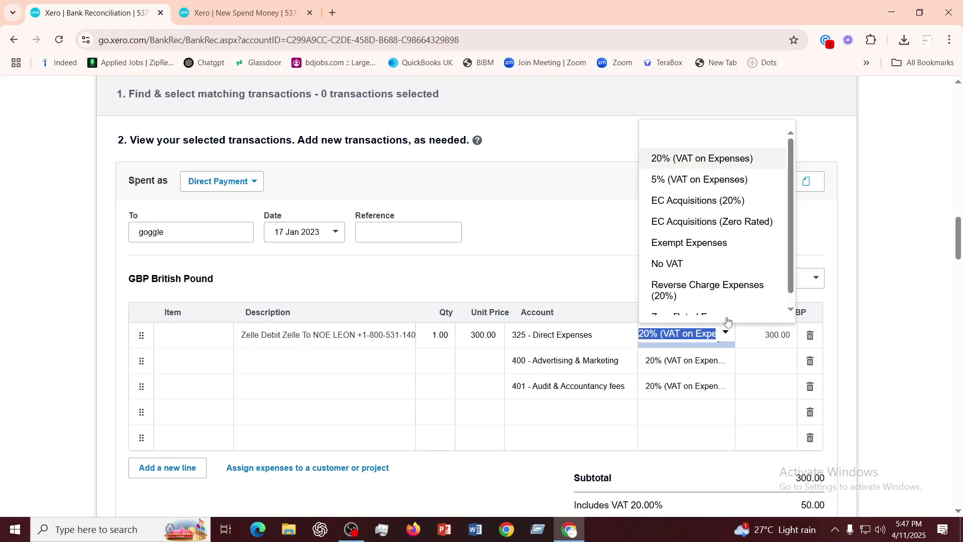
left_click(701, 245)
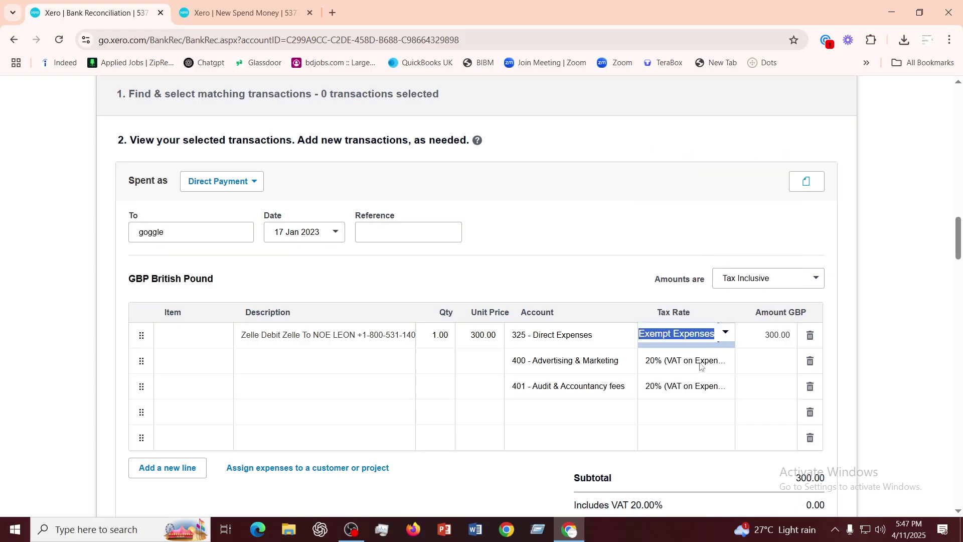
left_click(700, 365)
left_click(725, 359)
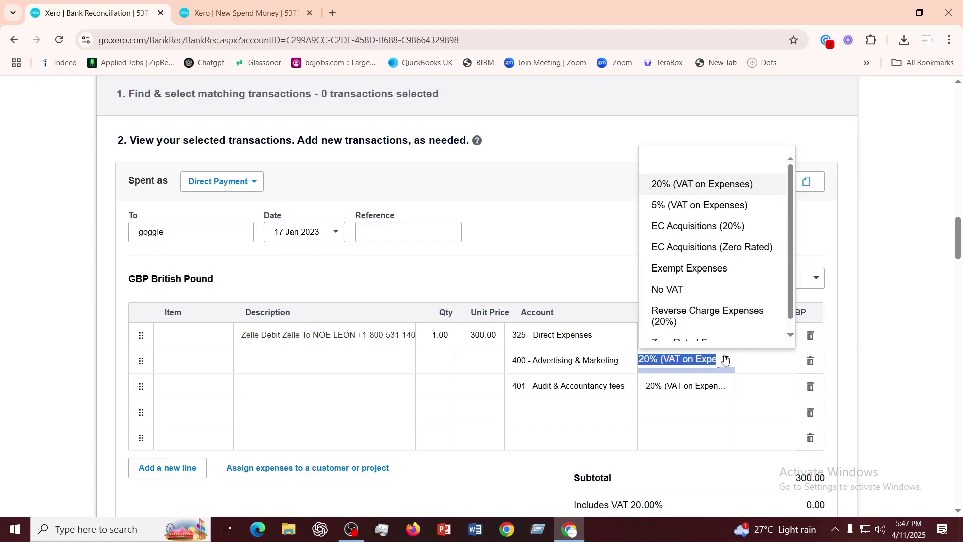
left_click(704, 273)
left_click(695, 389)
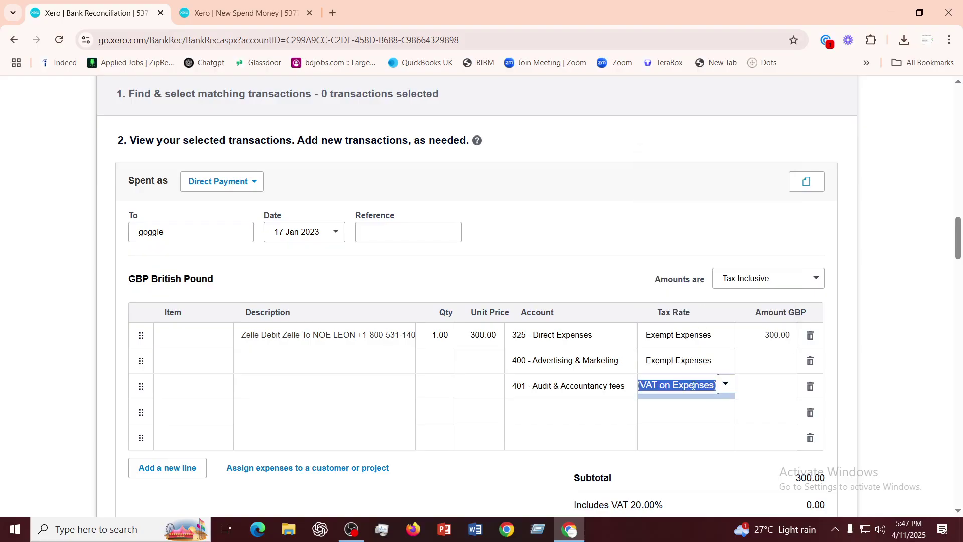
left_click(725, 385)
left_click(695, 295)
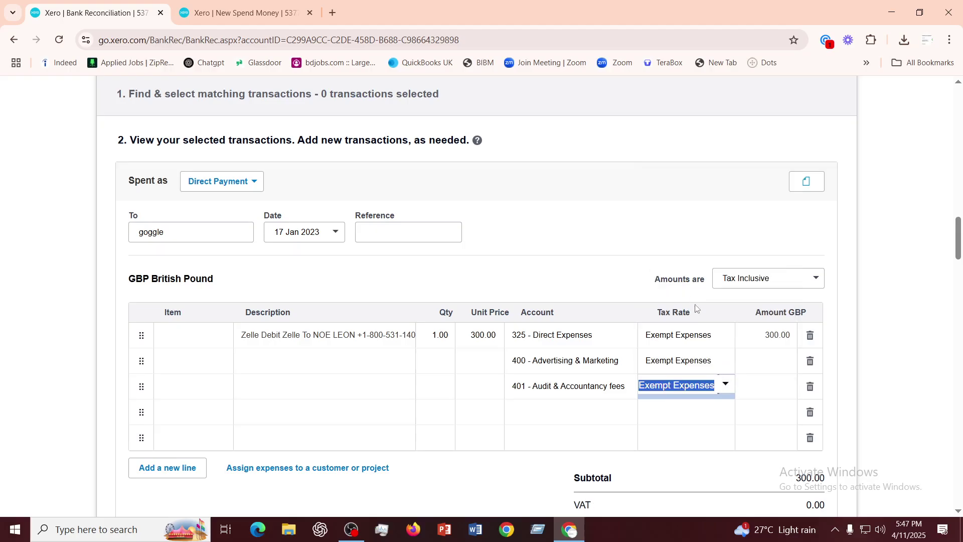
Split the payment evenly by giving each of the three item lines a quantity of 1.00 and a unit price of 100.00
left_click(773, 336)
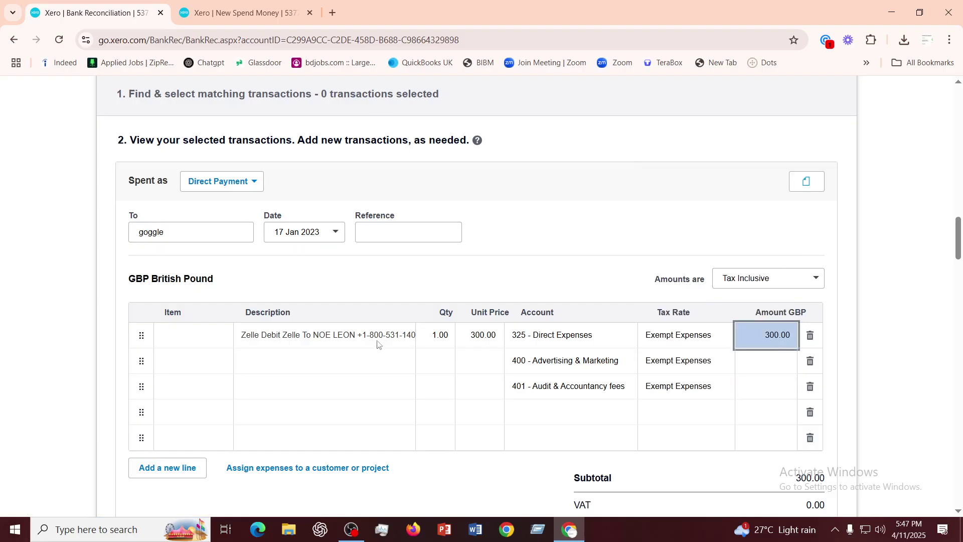
left_click(482, 338)
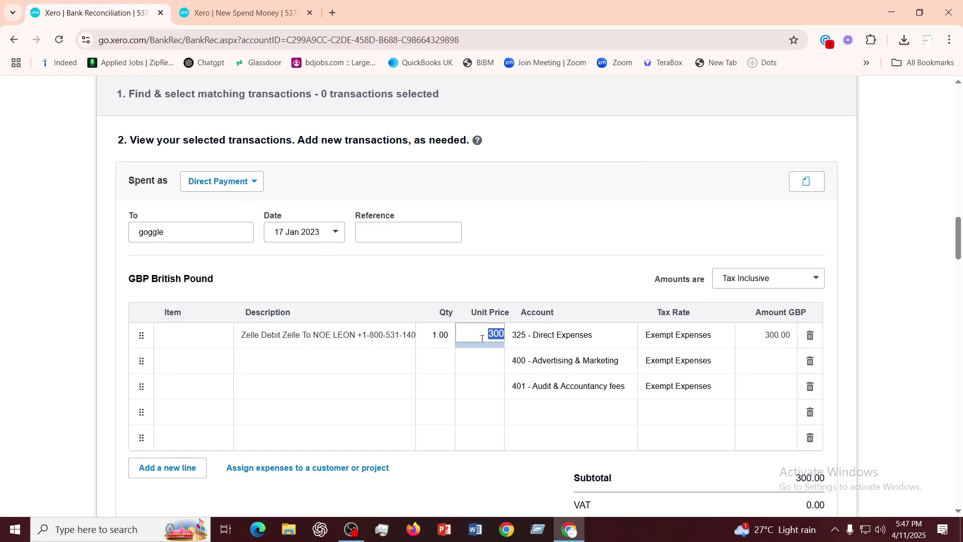
type("100")
left_click(476, 358)
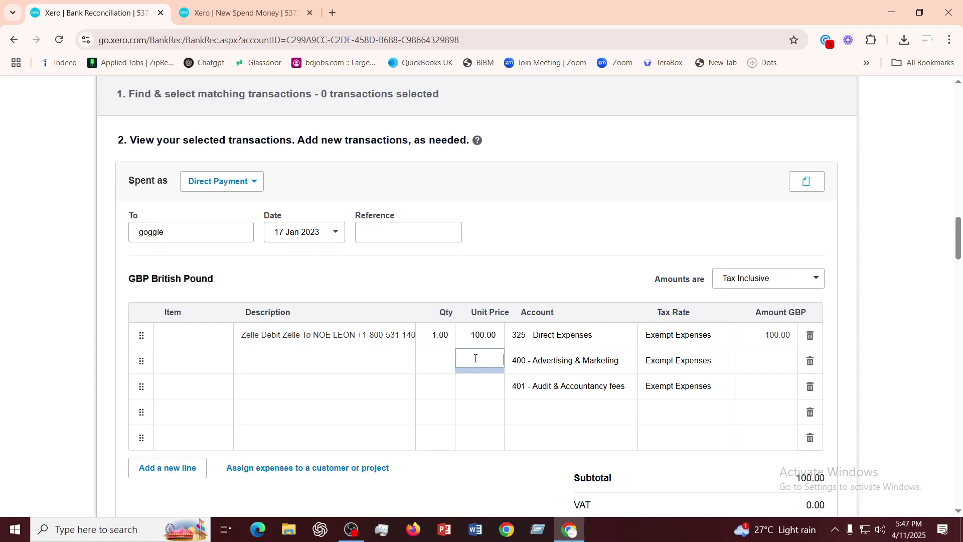
left_click(442, 357)
left_click(480, 354)
type("100")
left_click(432, 383)
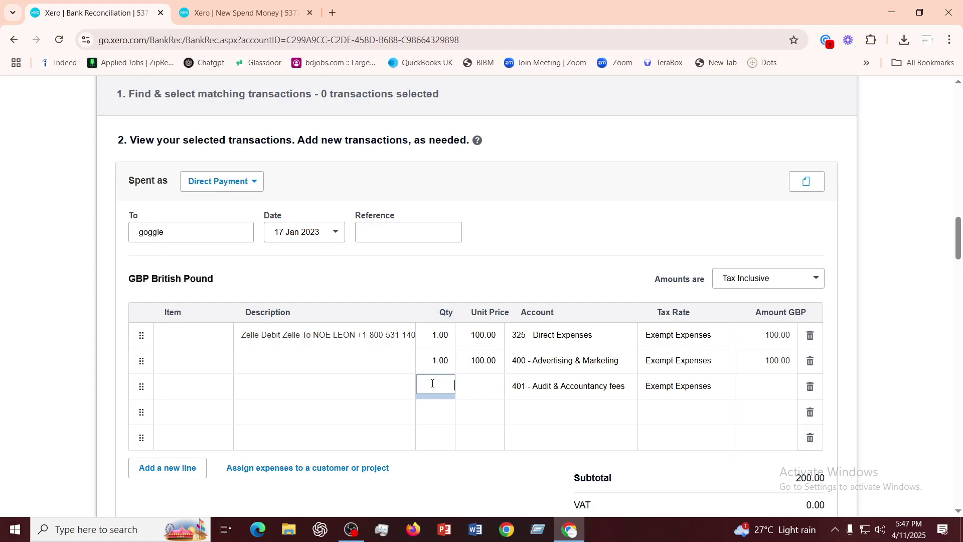
left_click(481, 384)
type("1.00")
left_click(565, 221)
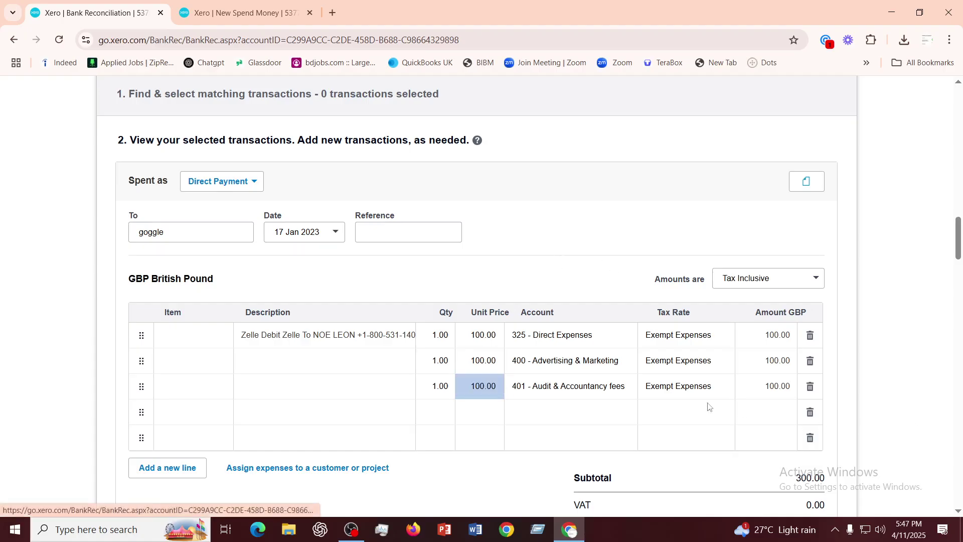
Save the split Spend Money transaction and reconcile it with the Zelle debit statement line
scroll(673, 400, "down", 3)
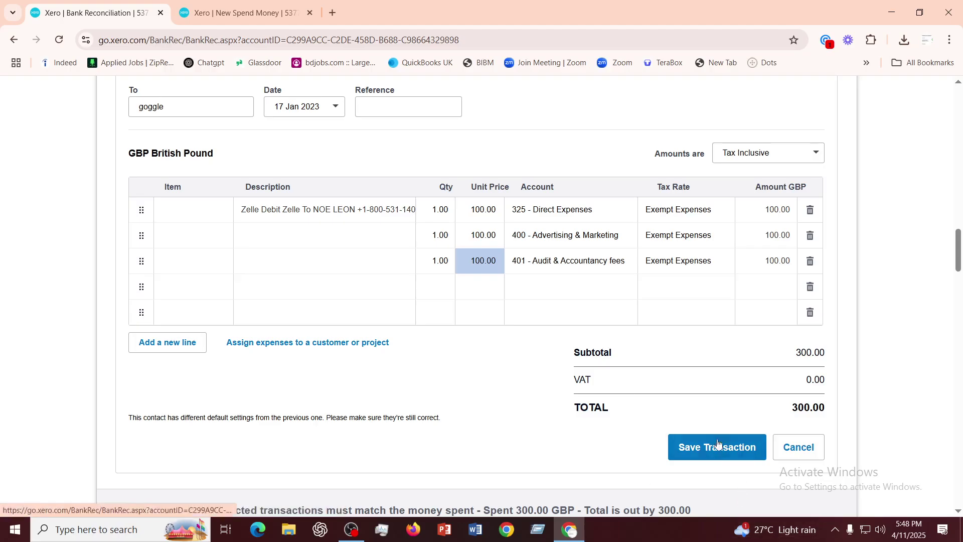
left_click(710, 455)
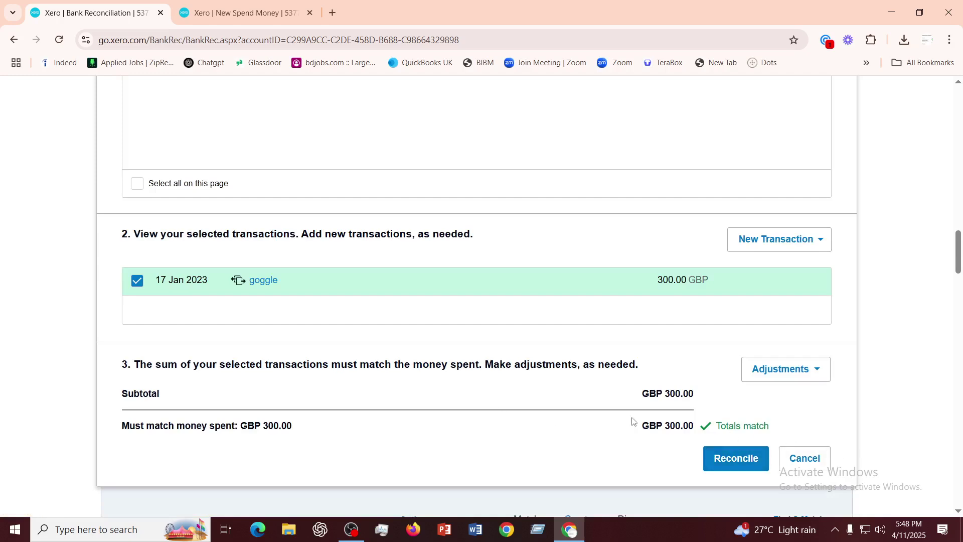
left_click(736, 459)
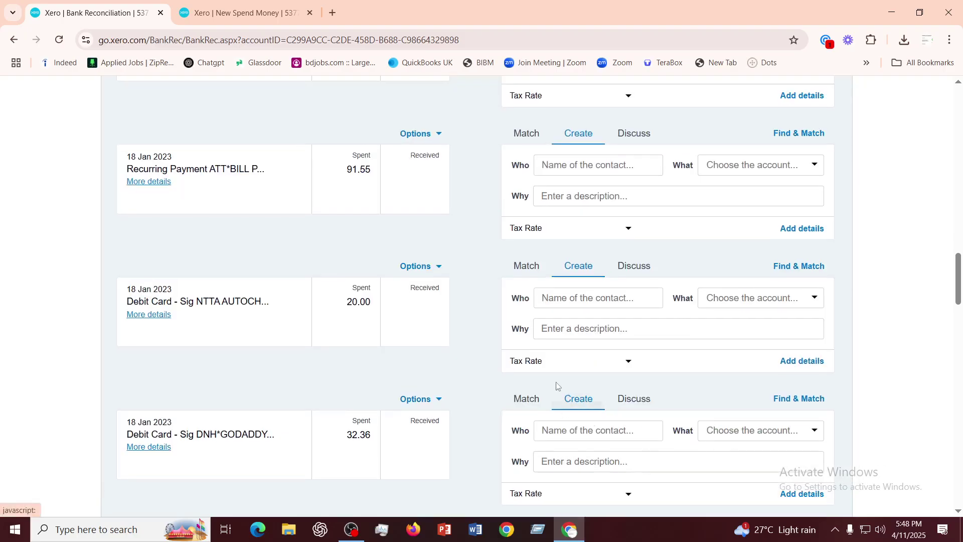
Review the account balances and the statement lines that still need reconciling
scroll(556, 393, "up", 10)
scroll(557, 386, "up", 10)
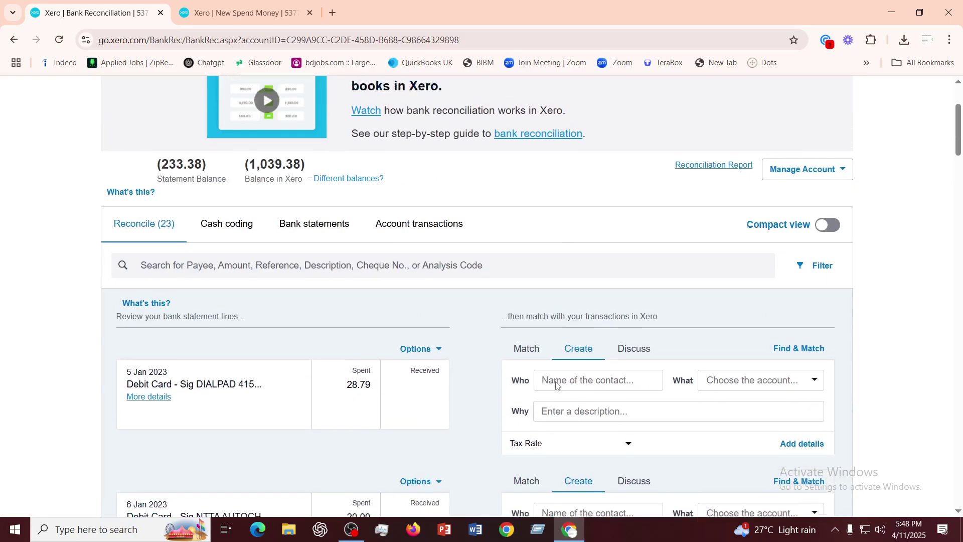
scroll(557, 385, "down", 3)
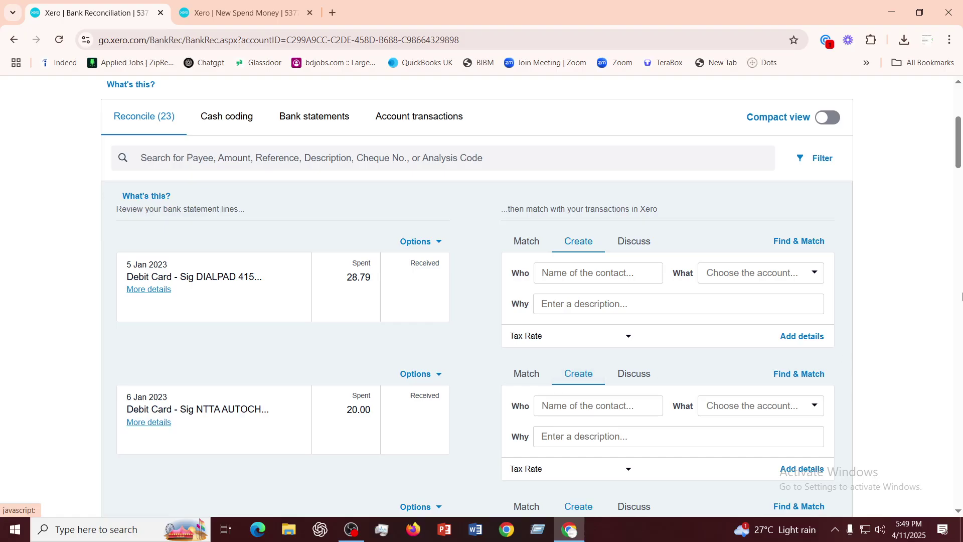
scroll(463, 323, "down", 4)
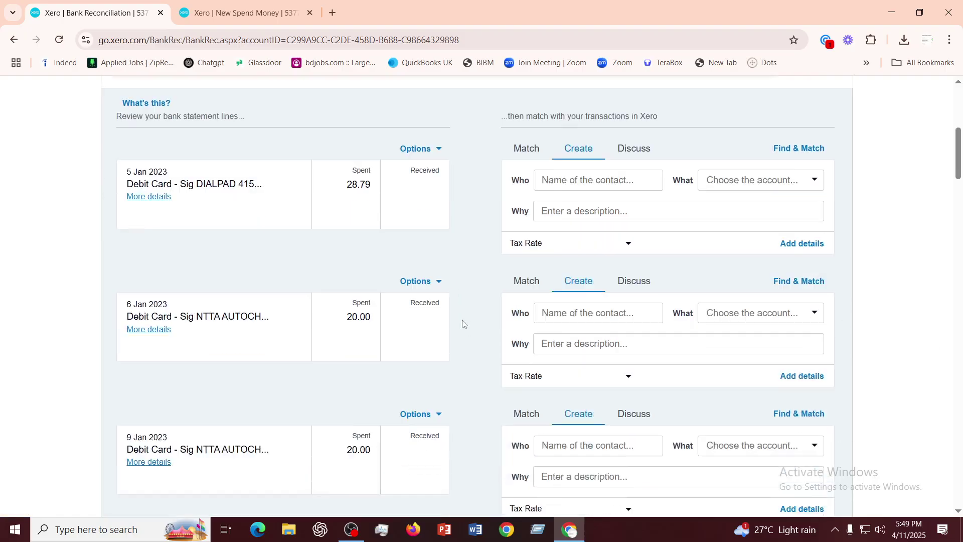
scroll(463, 324, "up", 7)
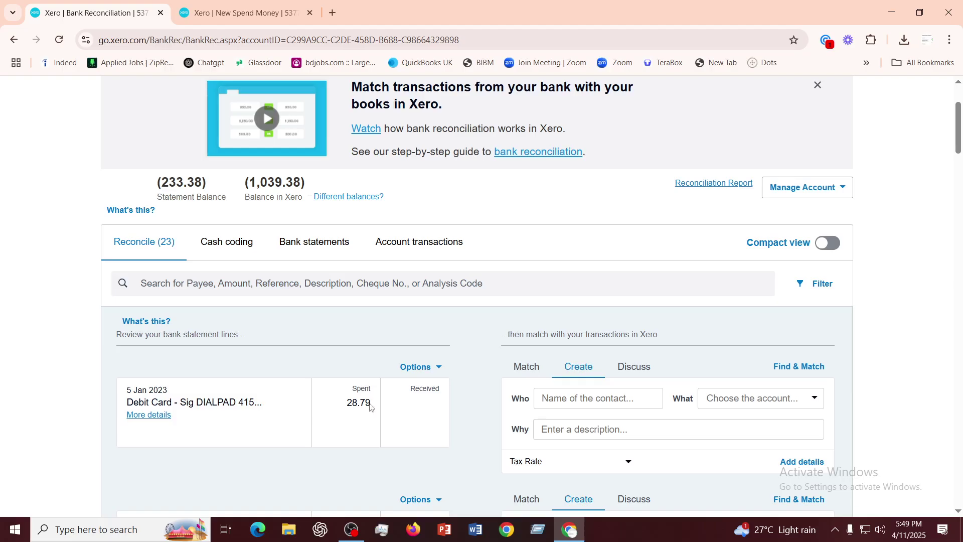
scroll(351, 395, "down", 3)
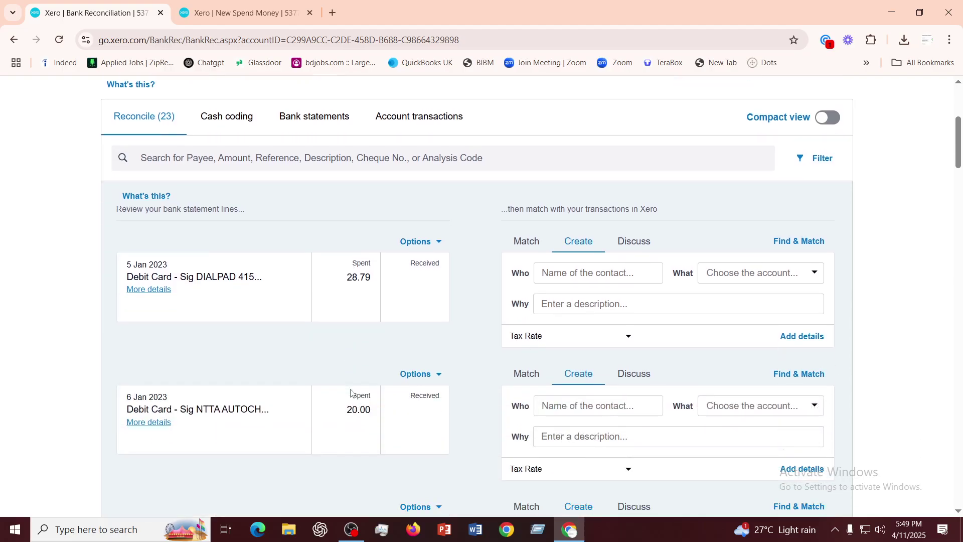
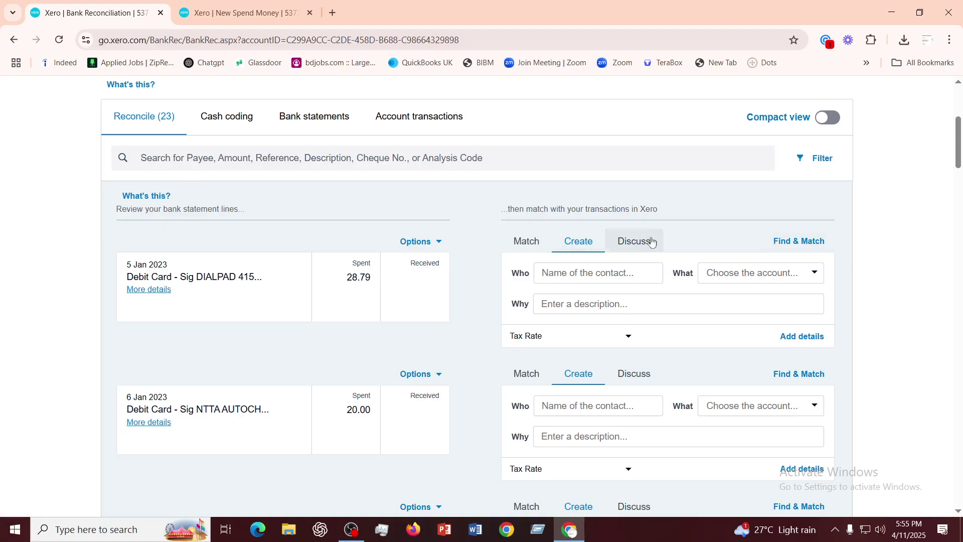
View the Discuss note area of the 5 Jan 2023 DIALPAD statement line and return the line to Create
left_click(634, 245)
left_click(557, 285)
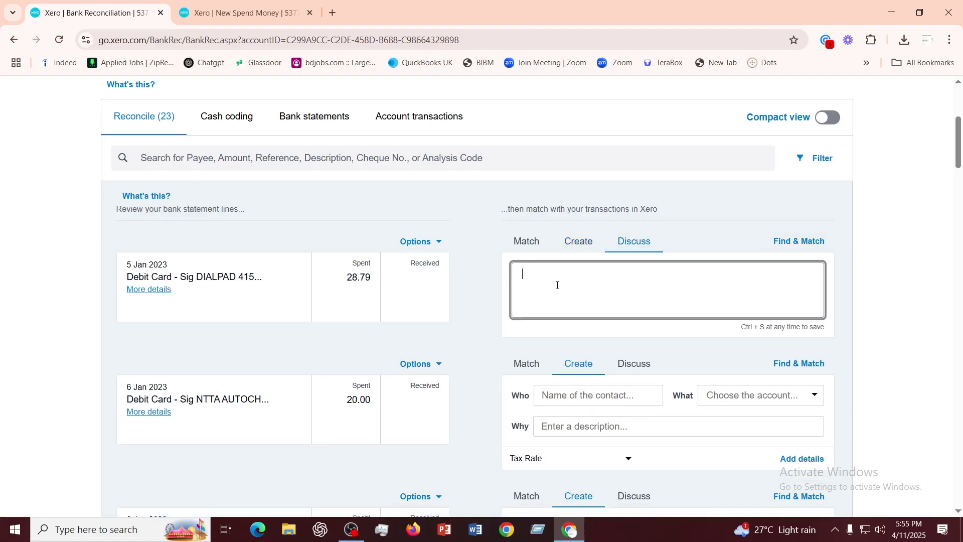
left_click(579, 242)
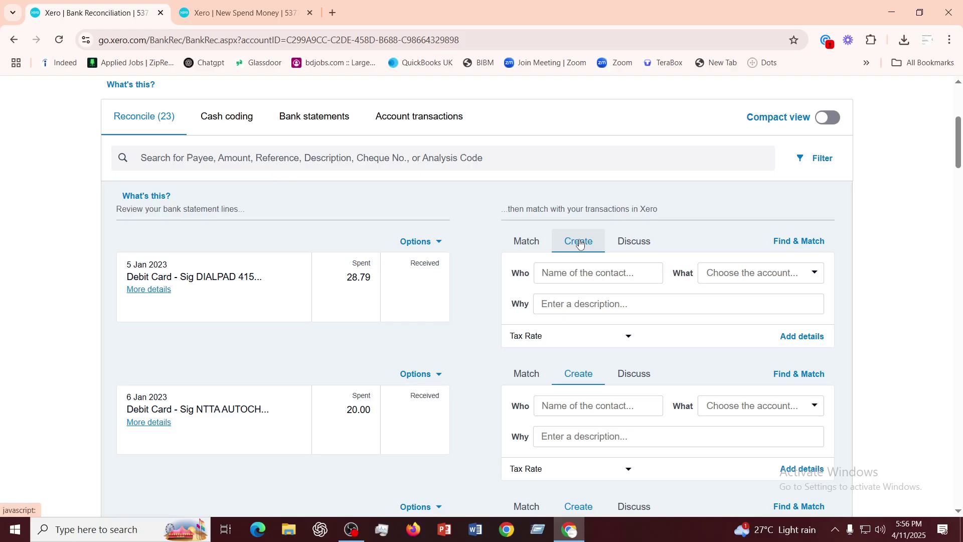
scroll(357, 366, "down", 4)
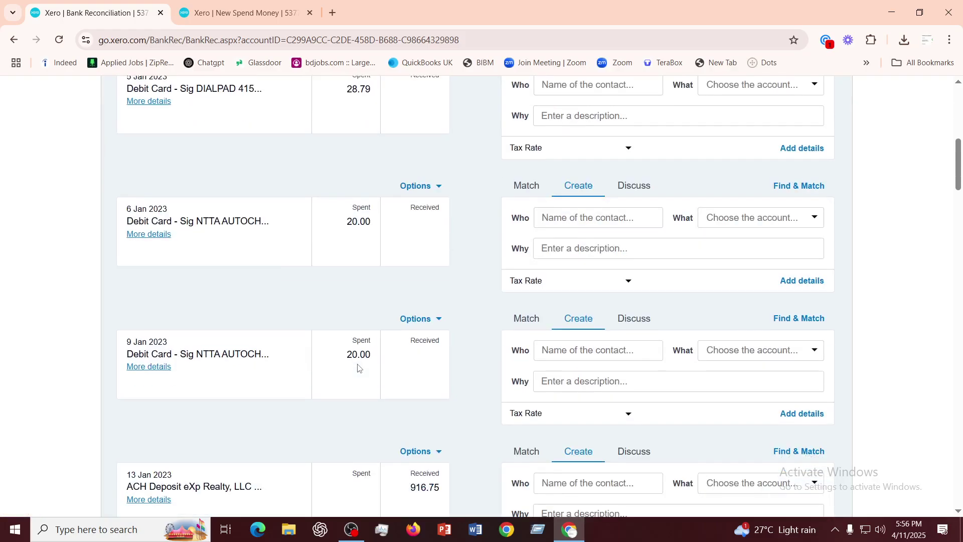
scroll(358, 368, "up", 8)
scroll(380, 449, "down", 1)
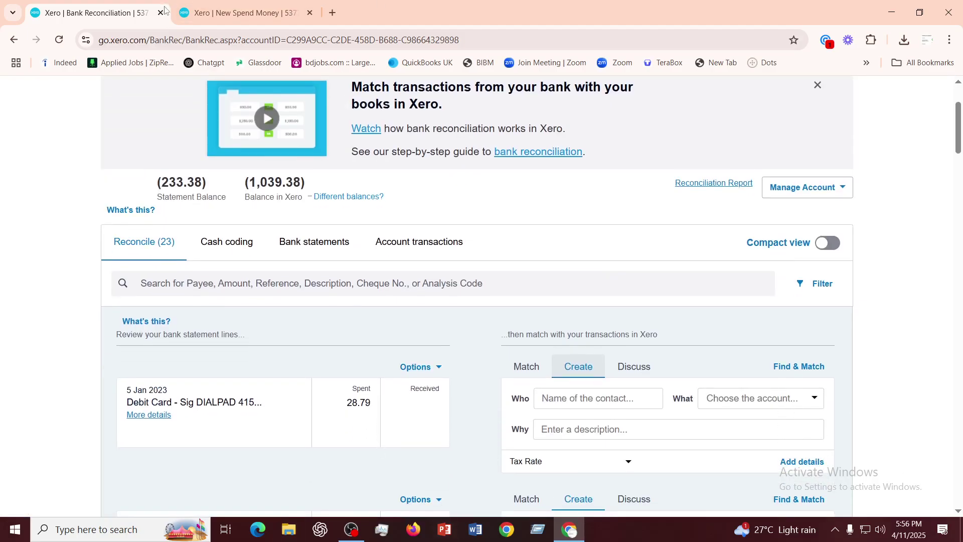
Duplicate the Bank Reconciliation page in a second browser tab
left_click(213, 14)
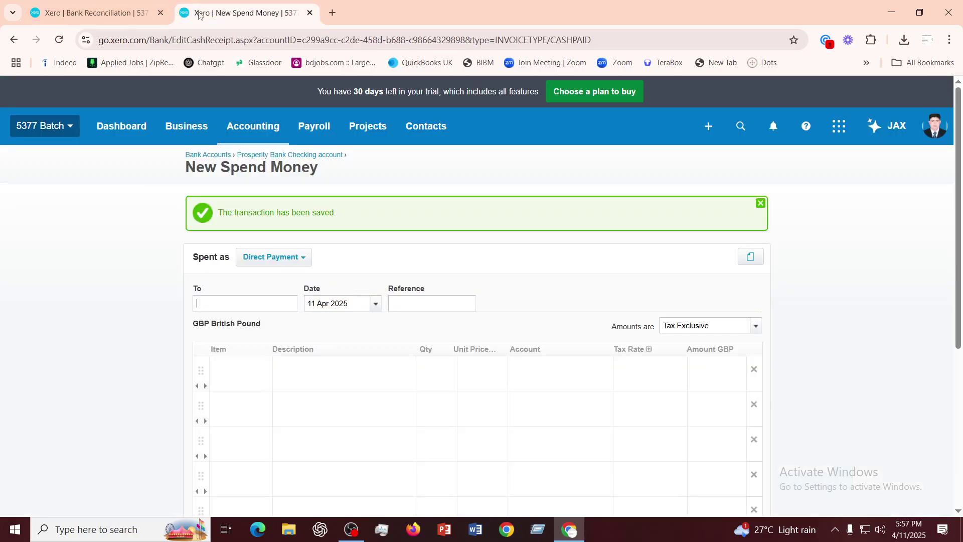
left_click(114, 10)
right_click(113, 11)
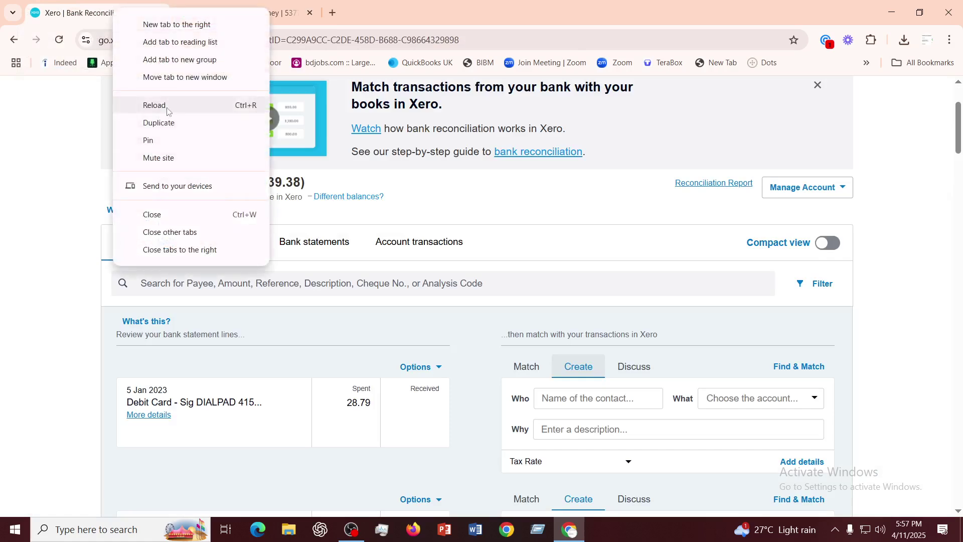
left_click(159, 123)
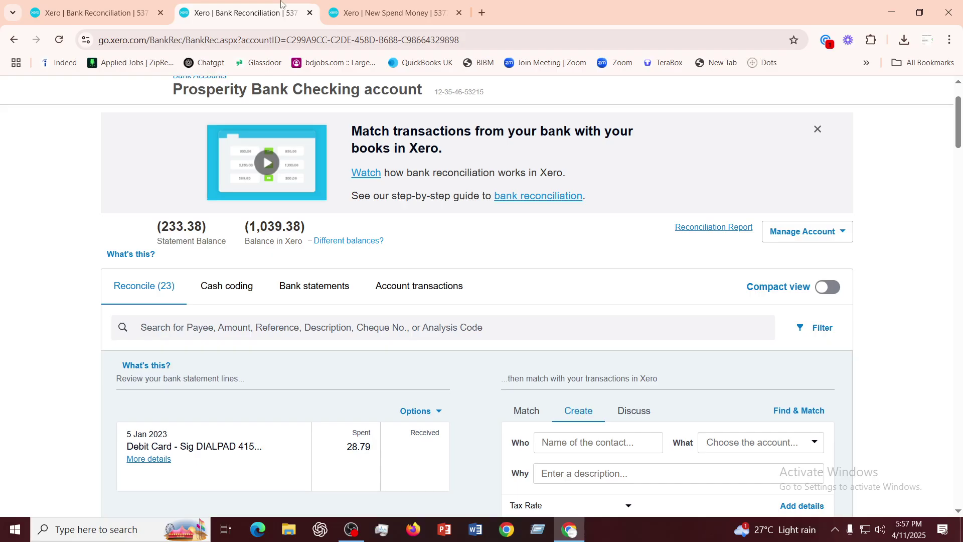
Start a new bill with goggle as the supplier
left_click(405, 13)
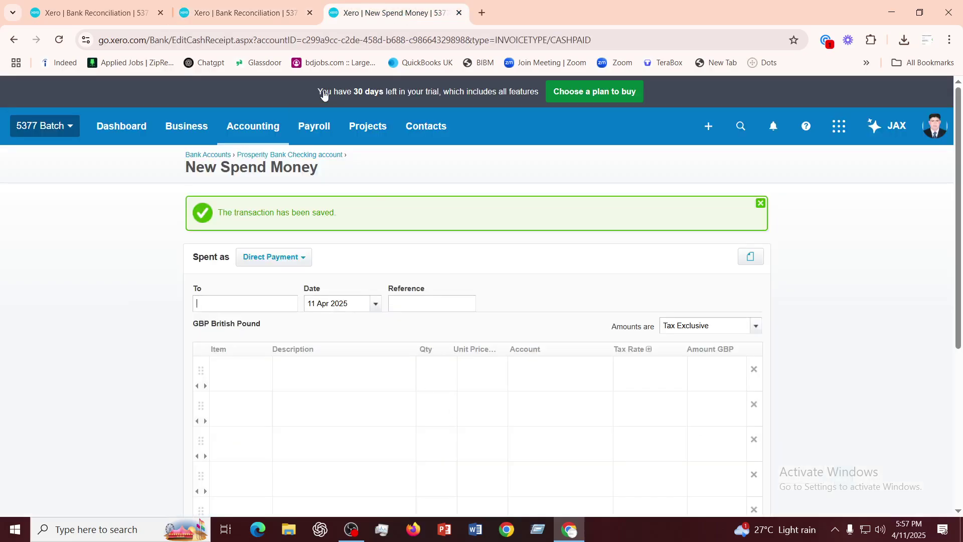
left_click(705, 128)
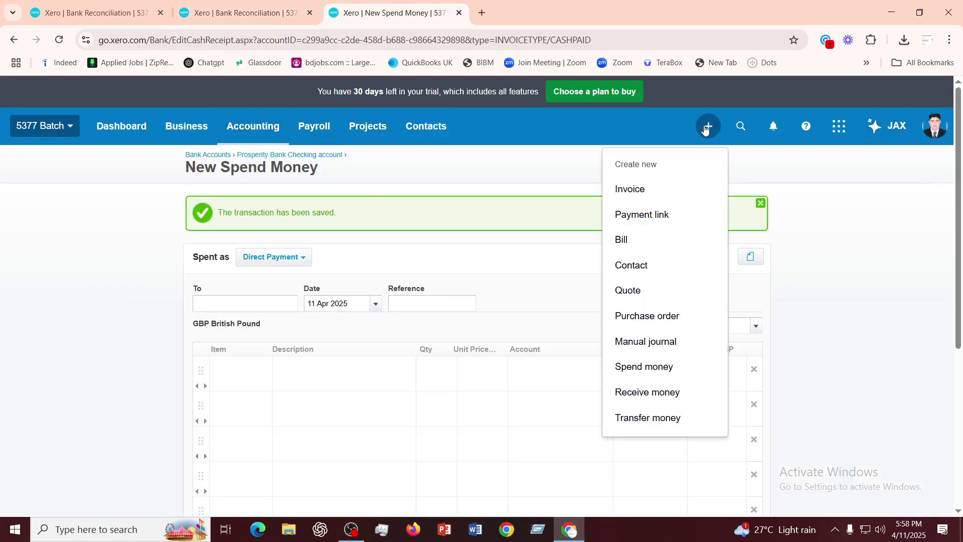
left_click(629, 240)
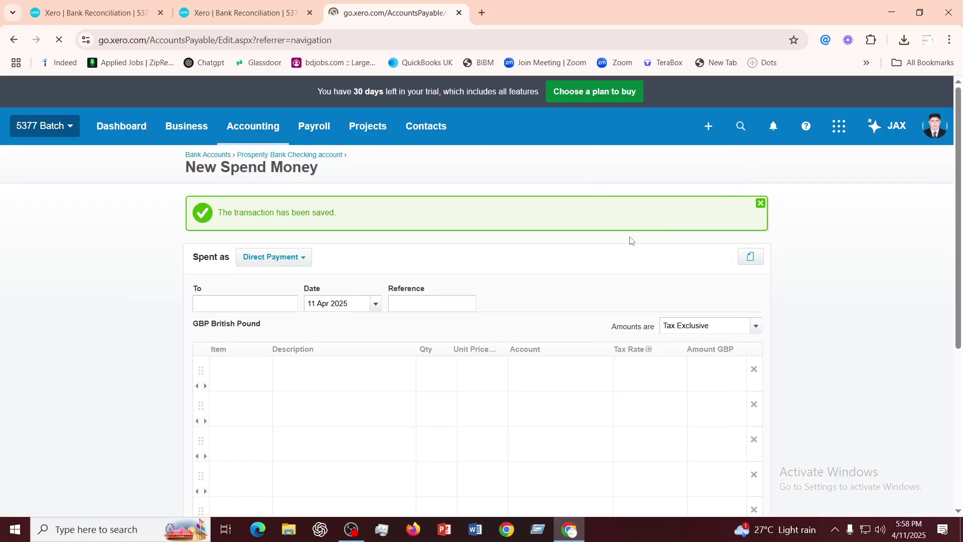
left_click(151, 230)
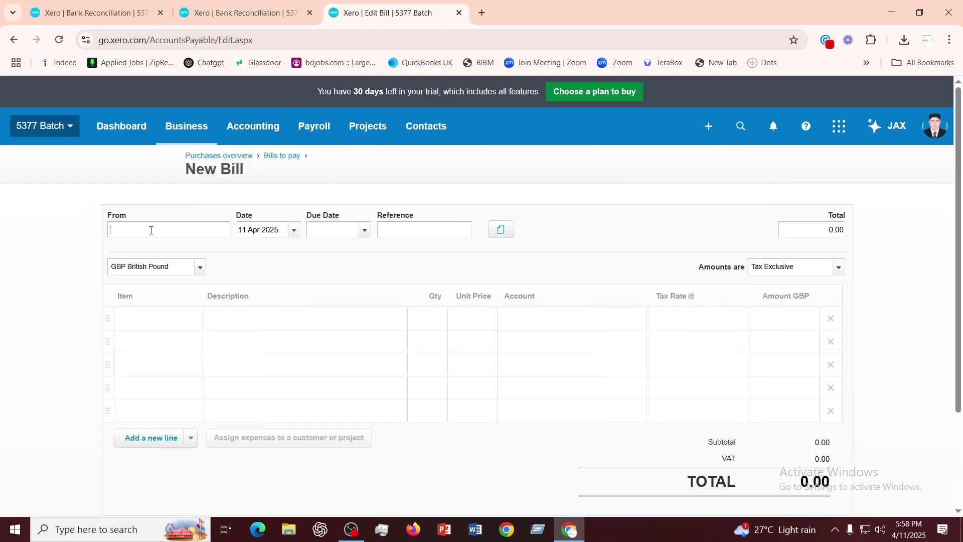
type("goggle")
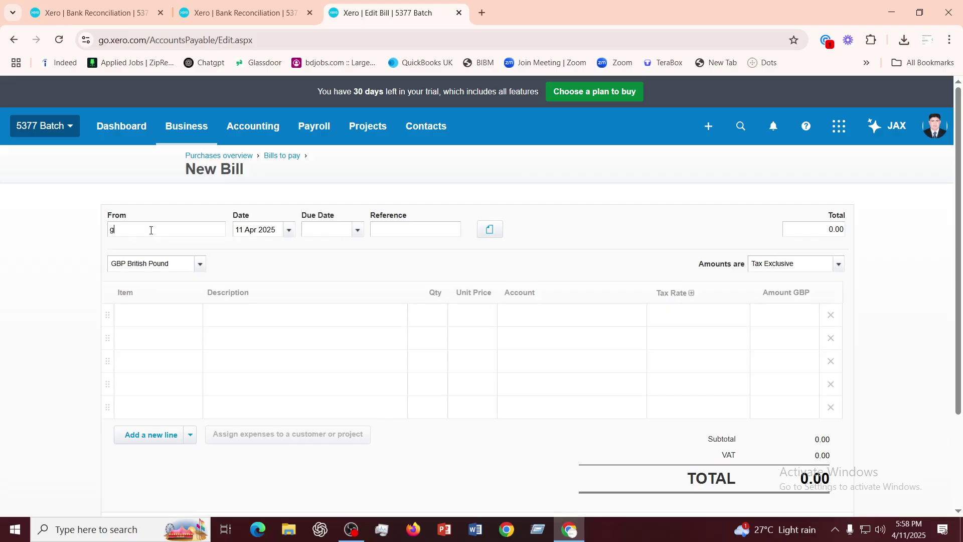
left_click(140, 255)
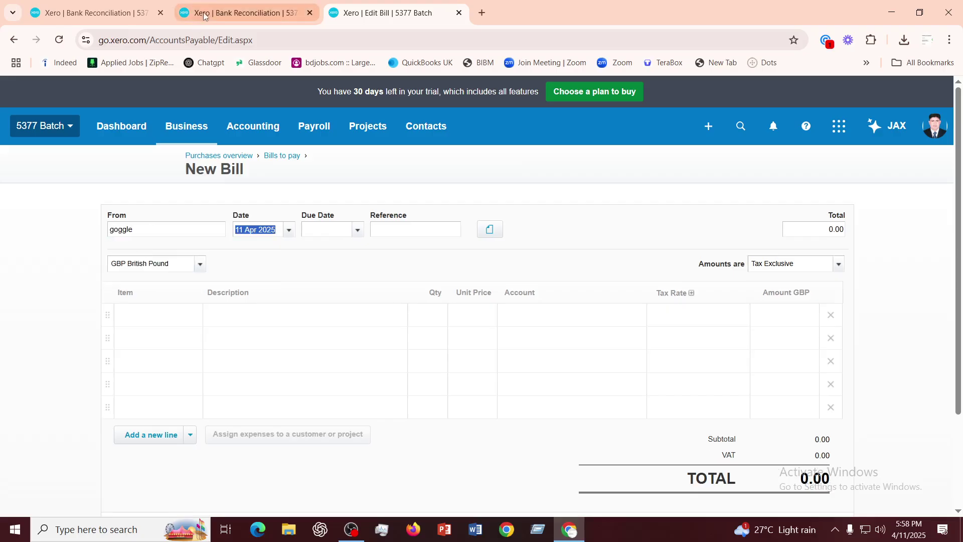
Check the date of the DIALPAD statement line and set the bill date to 5 Jan 2023
left_click(241, 12)
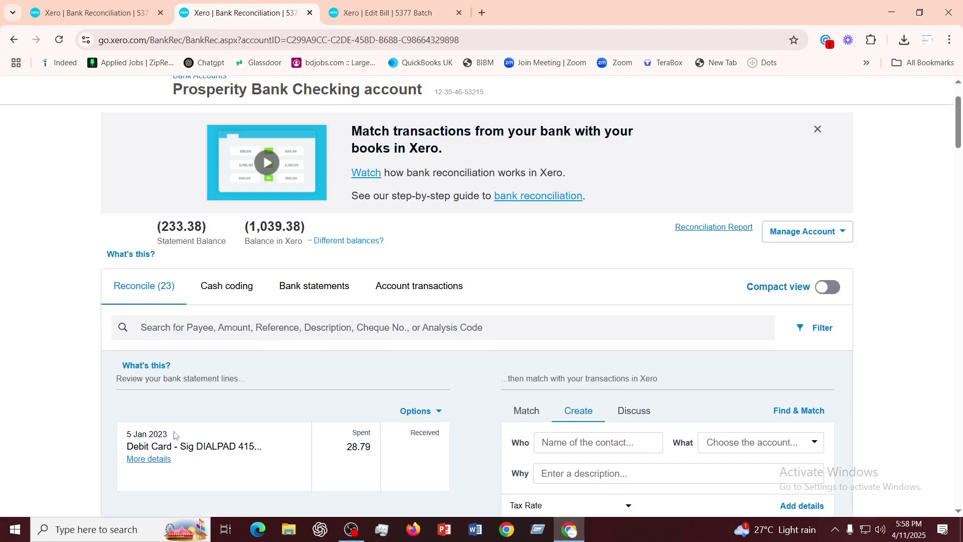
left_click(375, 14)
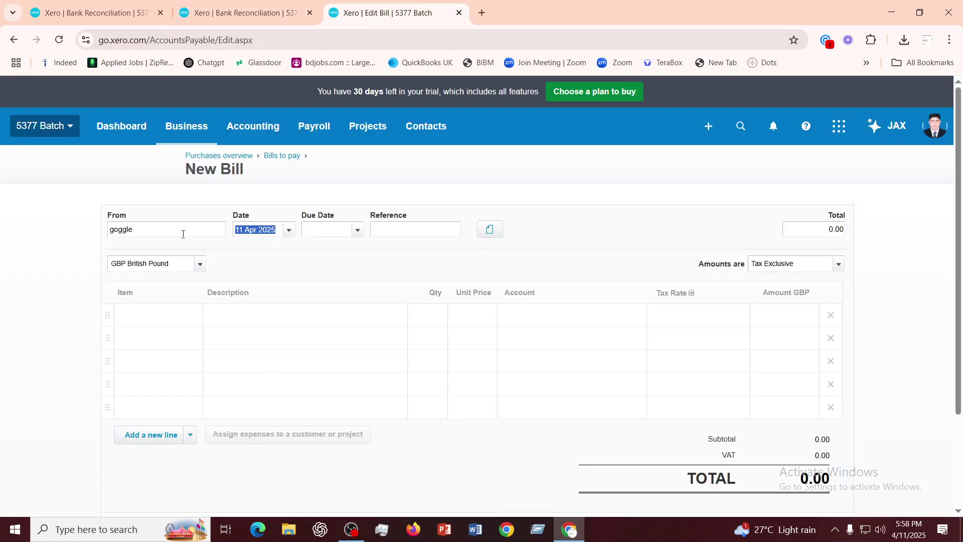
left_click(290, 232)
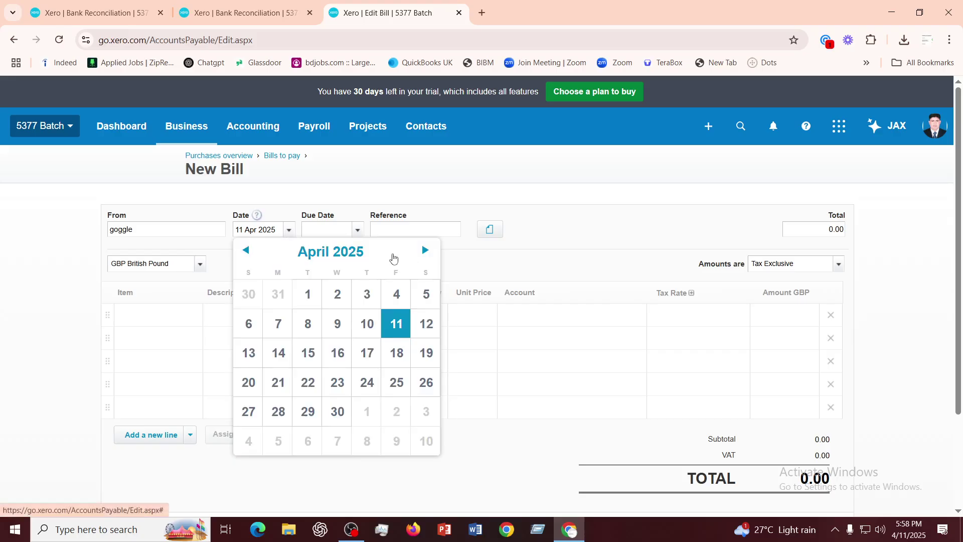
left_click(337, 251)
double_click(361, 336)
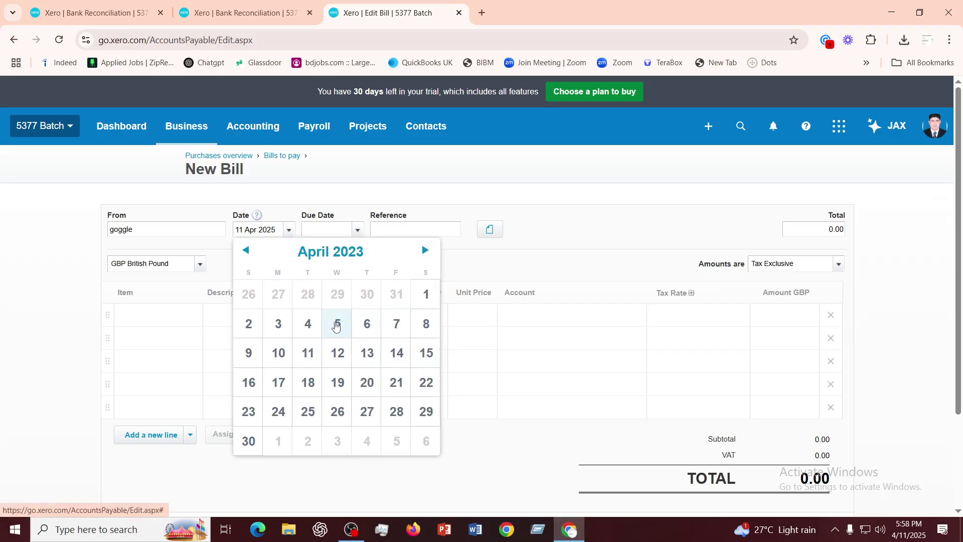
left_click(246, 251)
left_click(249, 254)
left_click(249, 253)
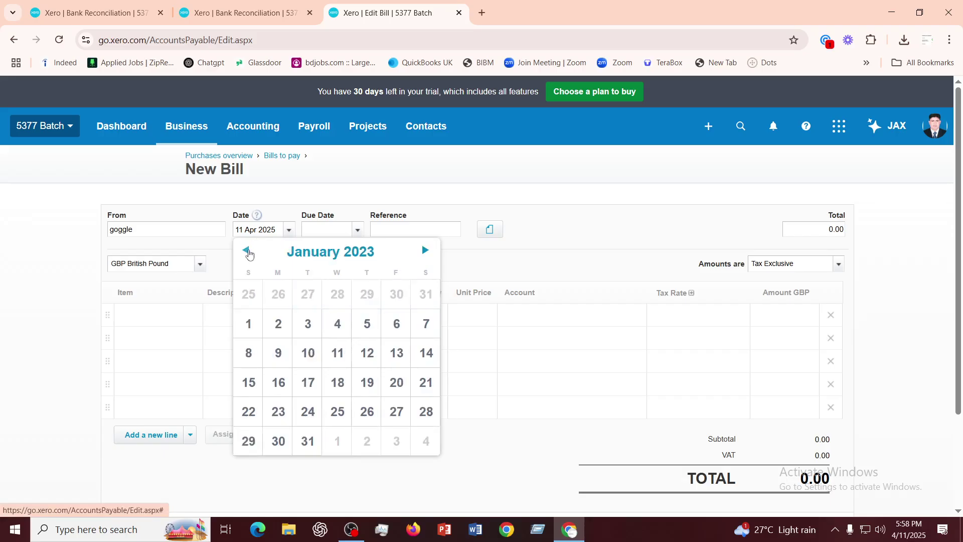
left_click(368, 325)
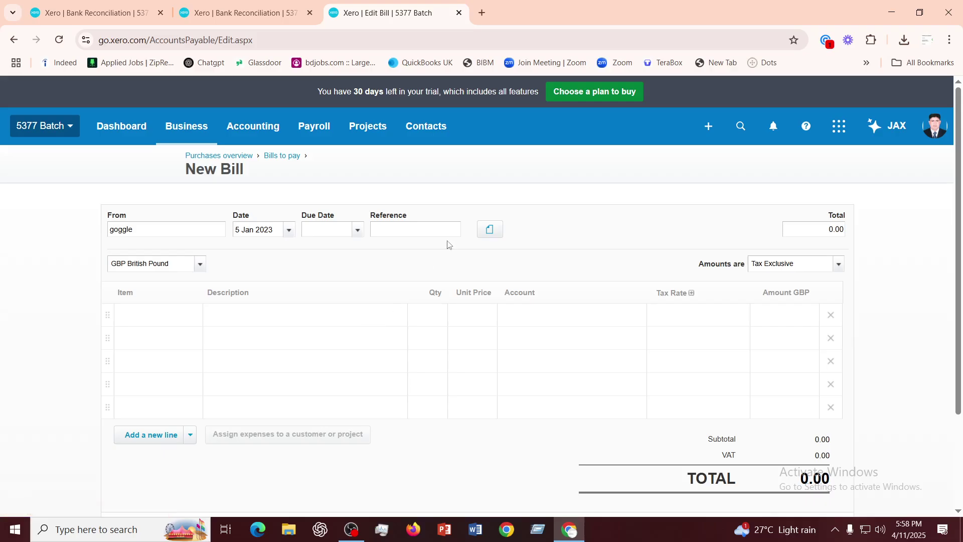
Fill the first bill line with quantity 1, unit price 30 and account 310 - Cost of Goods Sold
left_click(454, 319)
left_click(437, 319)
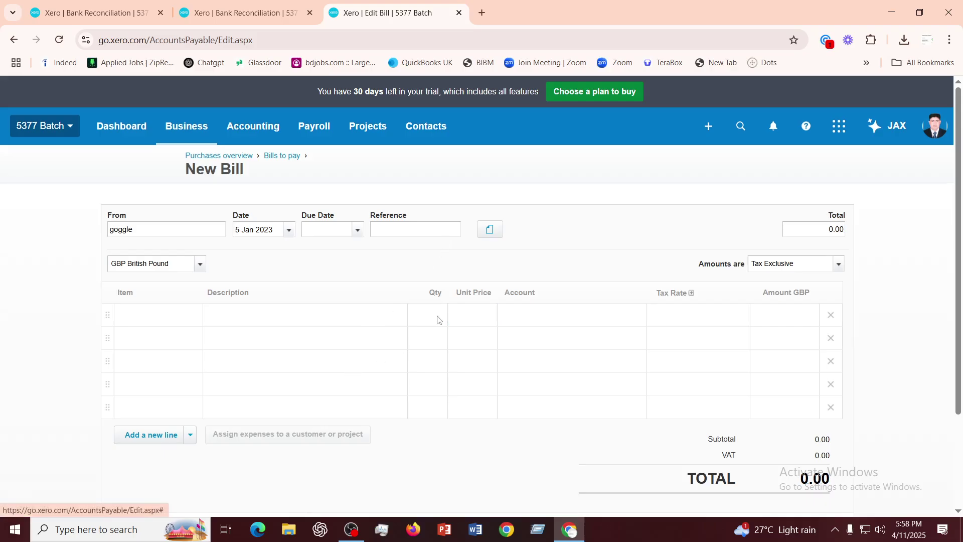
type("1")
left_click(469, 308)
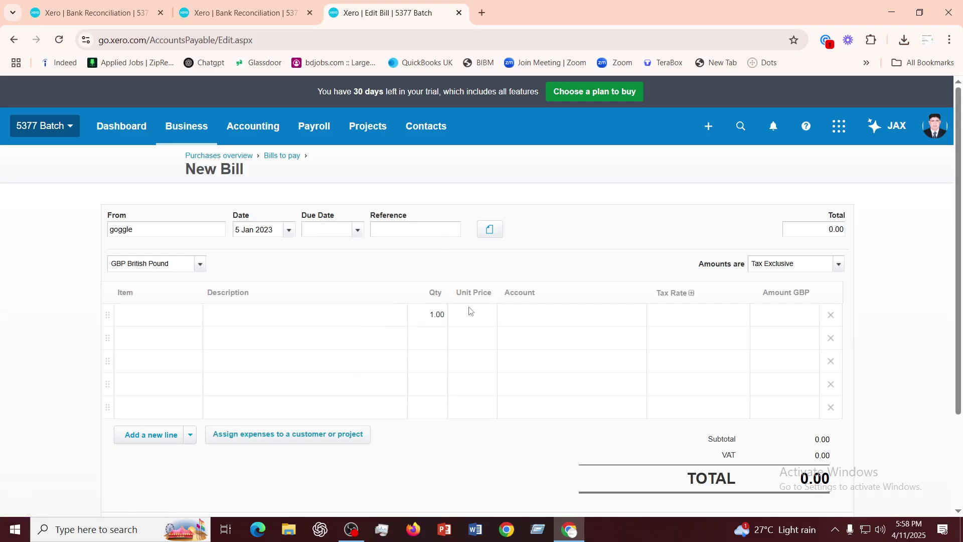
type("30")
left_click(543, 312)
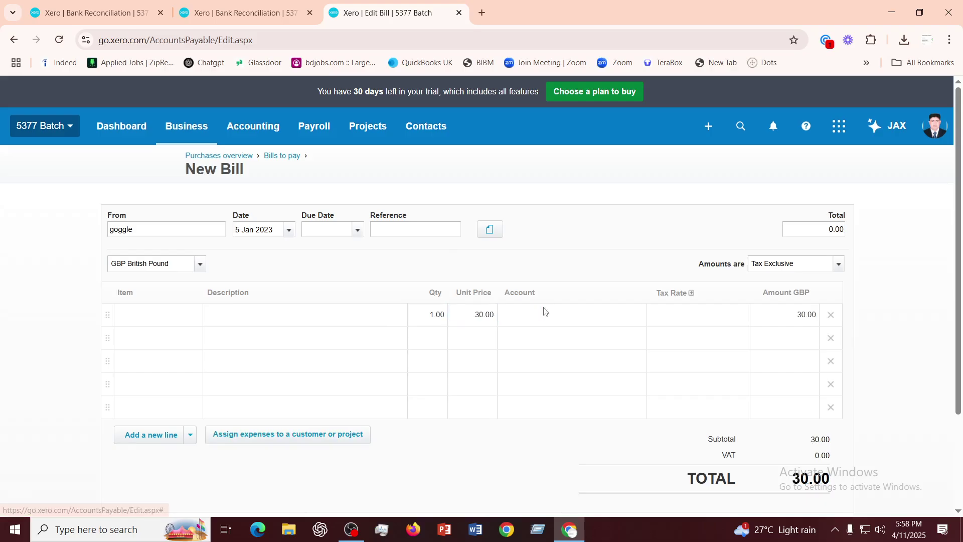
left_click(641, 316)
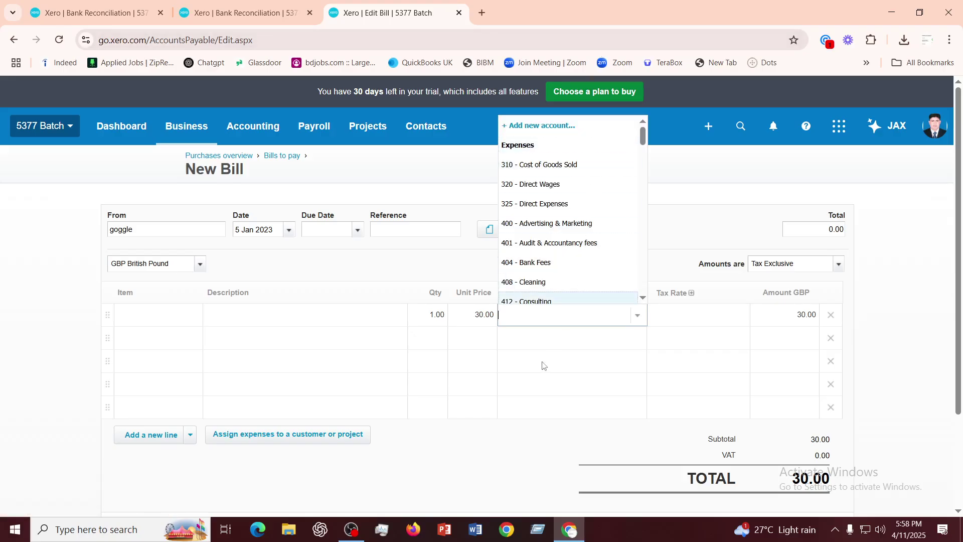
left_click(549, 167)
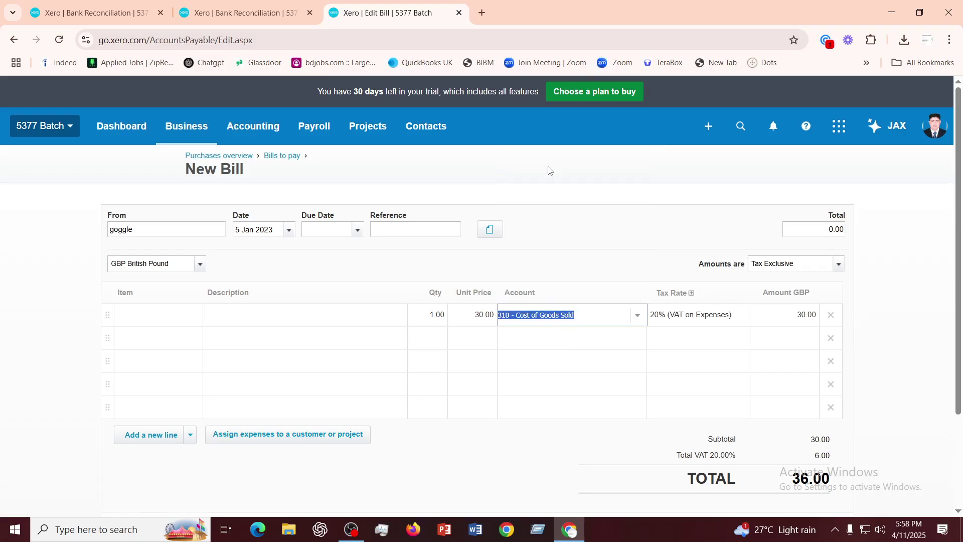
left_click(595, 193)
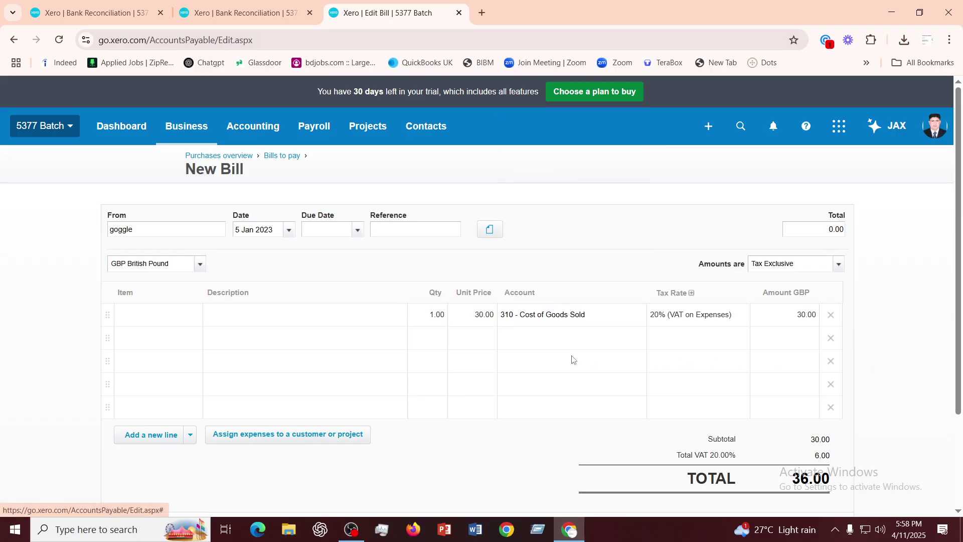
Set the tax rate of the Cost of Goods Sold bill line to Exempt Expenses
scroll(573, 360, "down", 2)
scroll(573, 359, "up", 1)
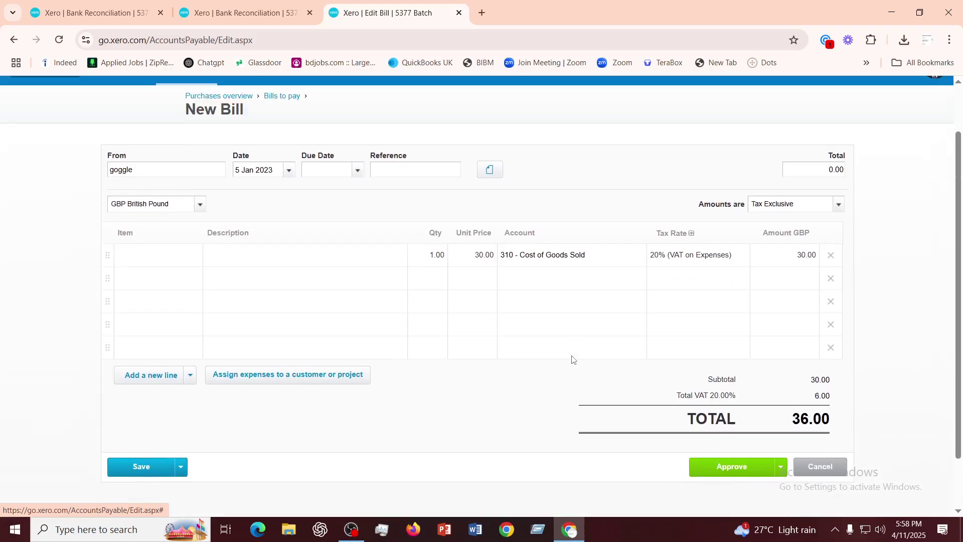
left_click(740, 253)
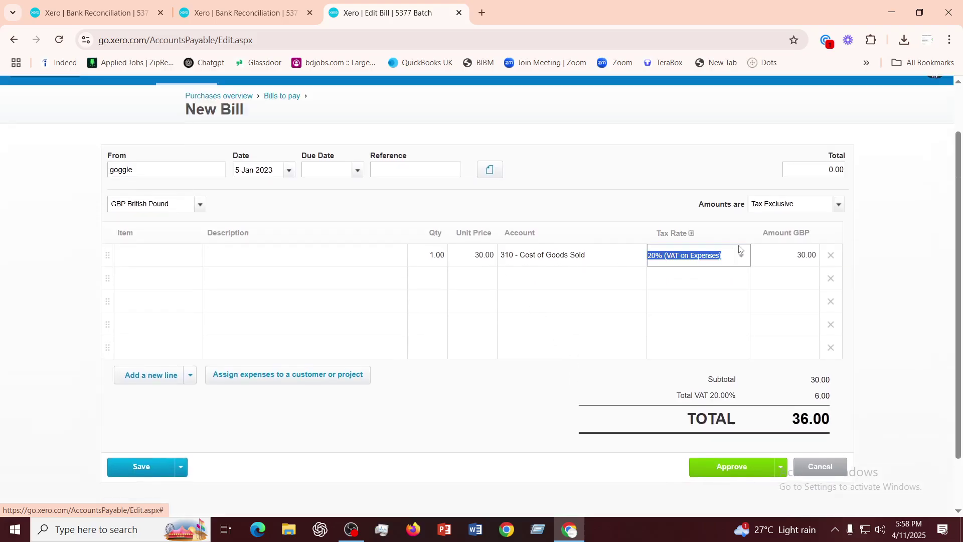
left_click(713, 257)
left_click(748, 256)
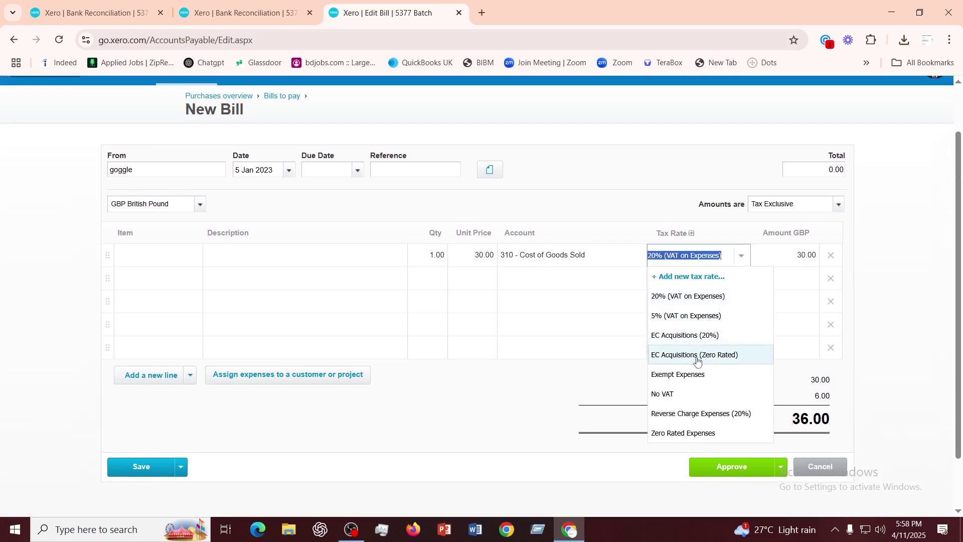
left_click(680, 378)
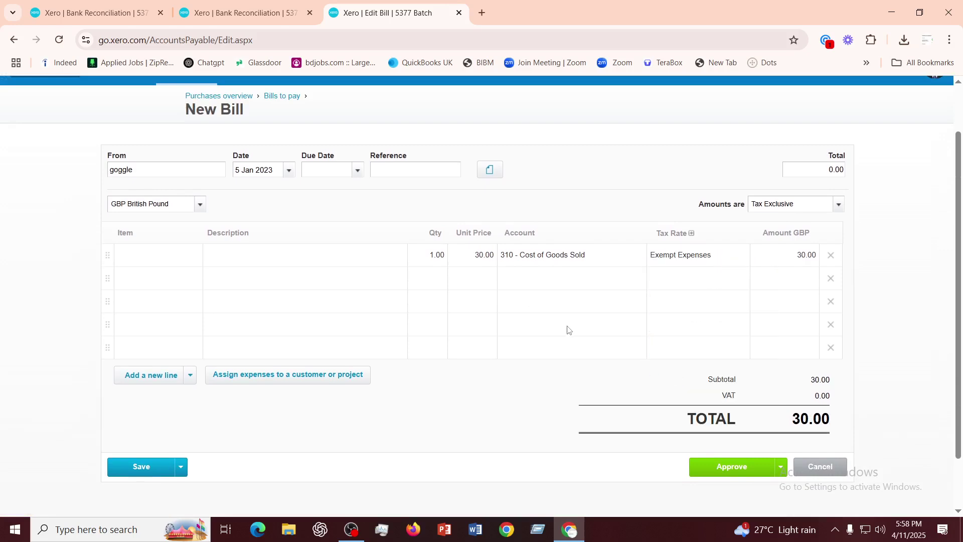
Try to approve the bill, and set its due date to 19 Jan 2023
left_click(726, 471)
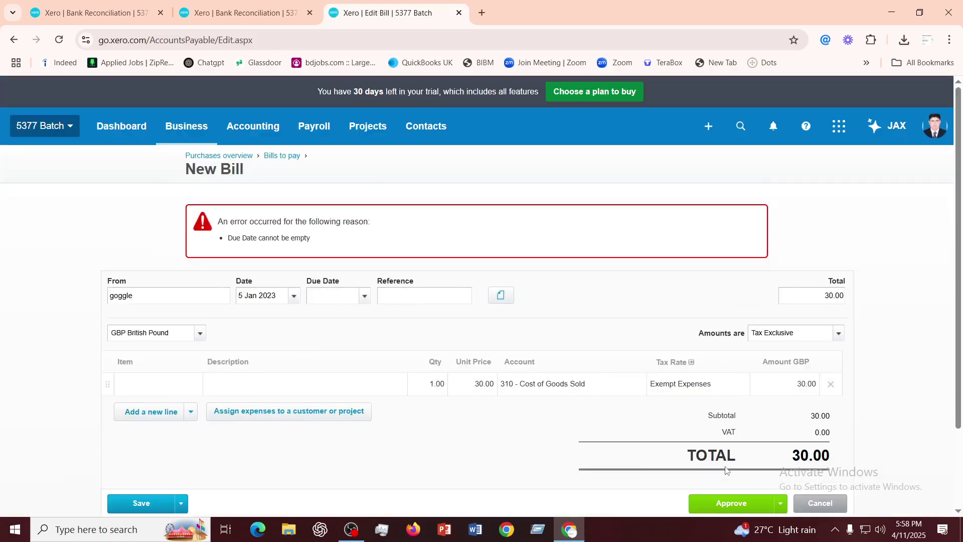
left_click(360, 298)
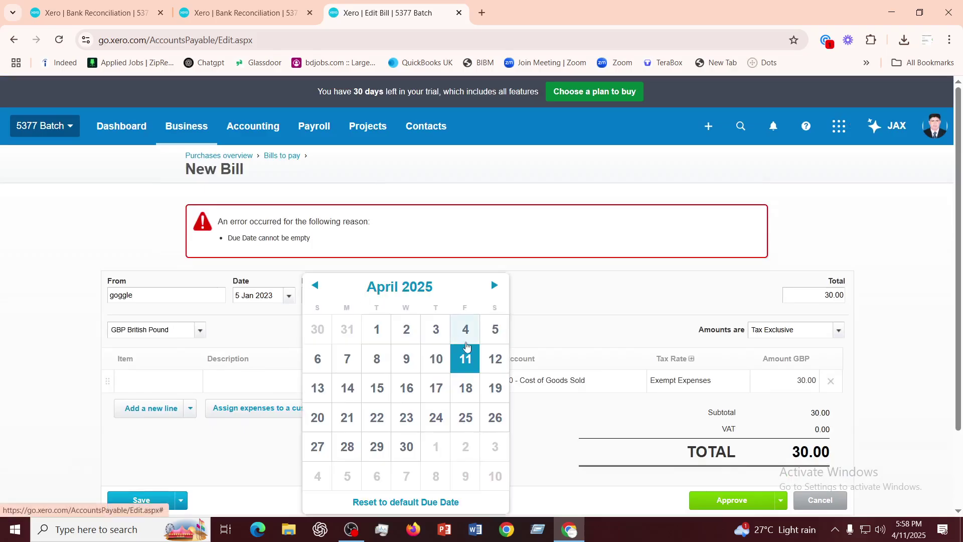
left_click(401, 287)
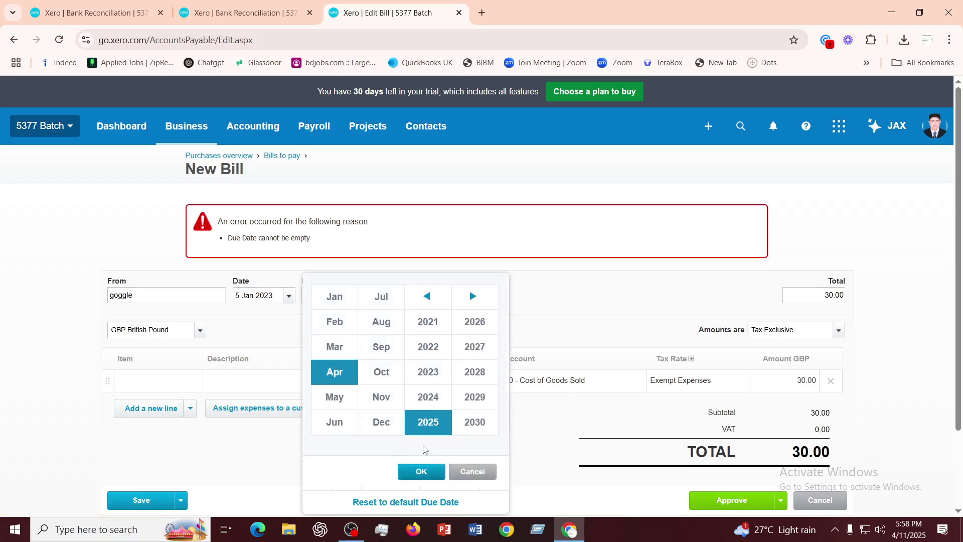
double_click(434, 374)
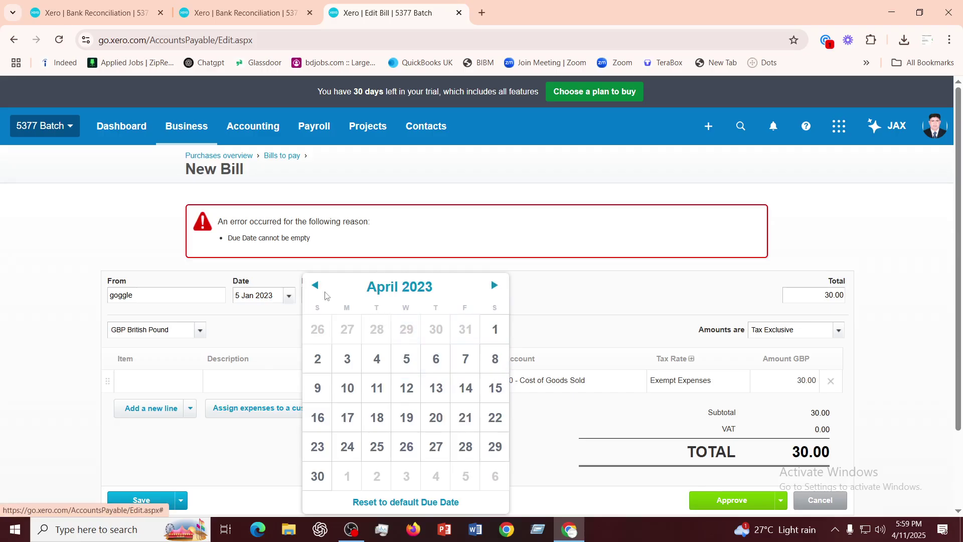
left_click(317, 284)
left_click(317, 285)
left_click(317, 285)
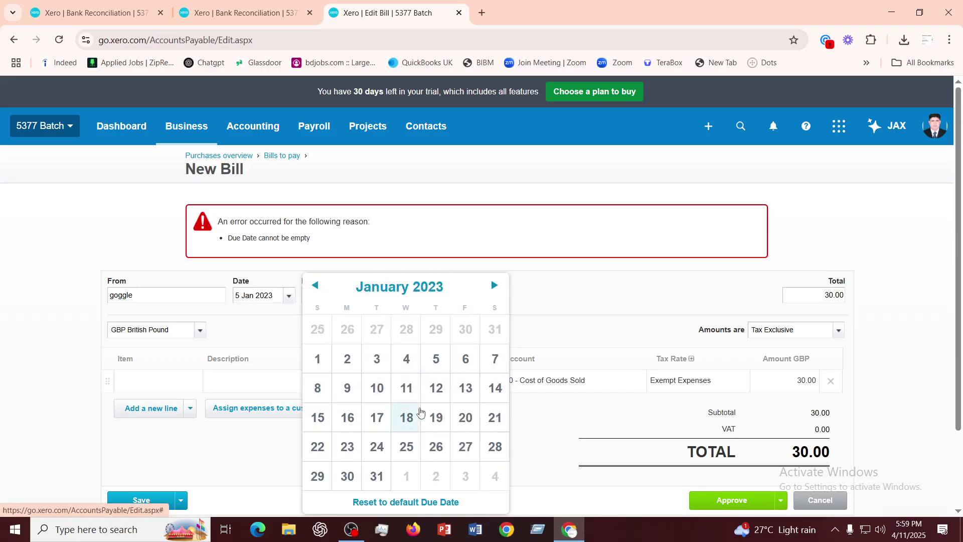
left_click(436, 417)
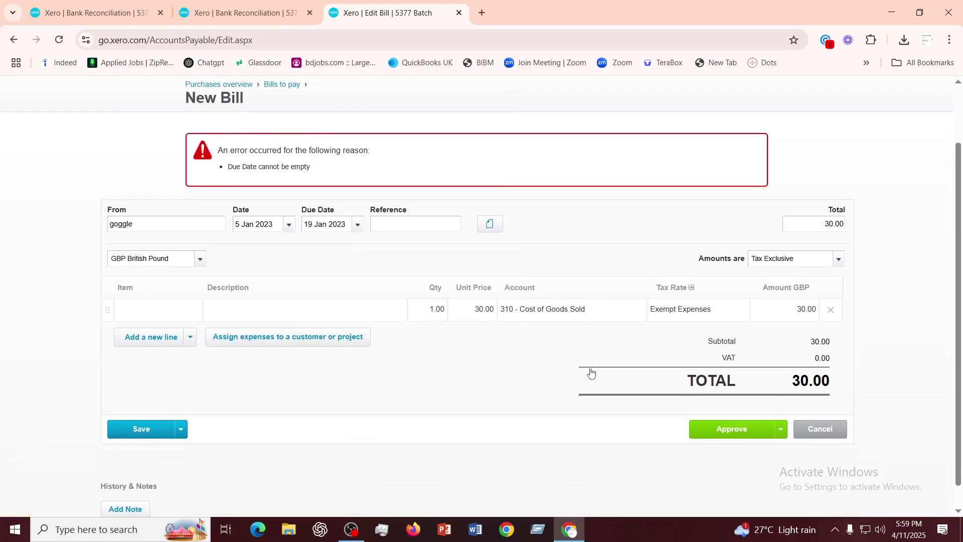
Approve the goggle bill and check its details
scroll(591, 371, "down", 2)
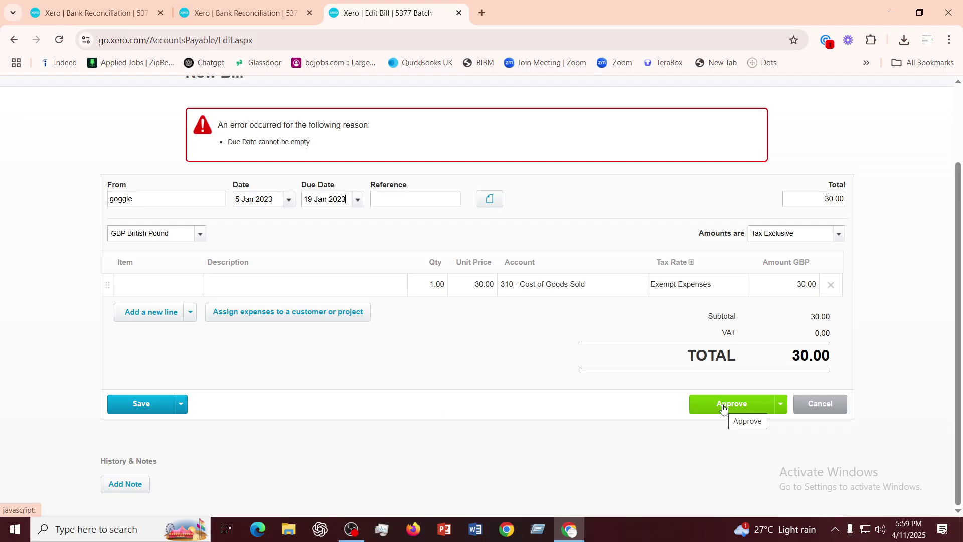
left_click(723, 409)
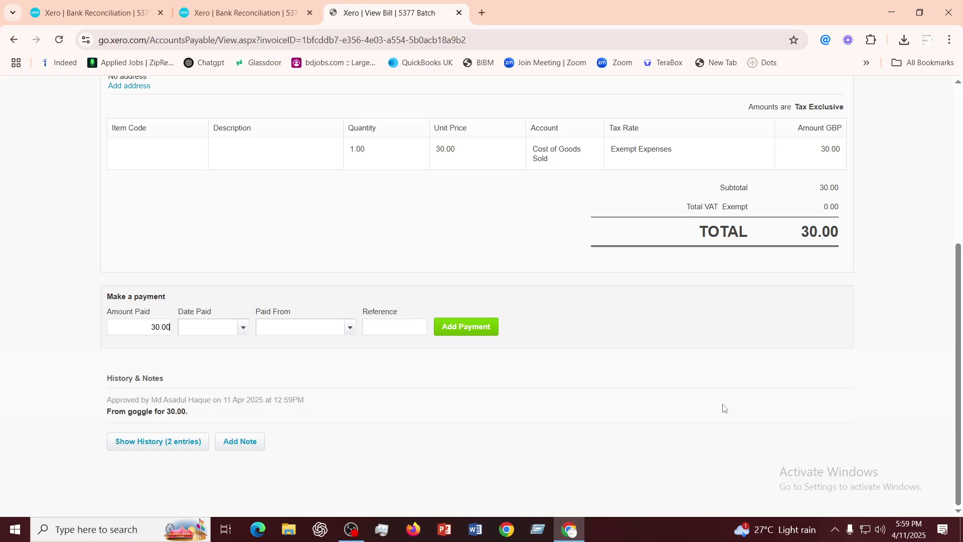
scroll(637, 365, "up", 2)
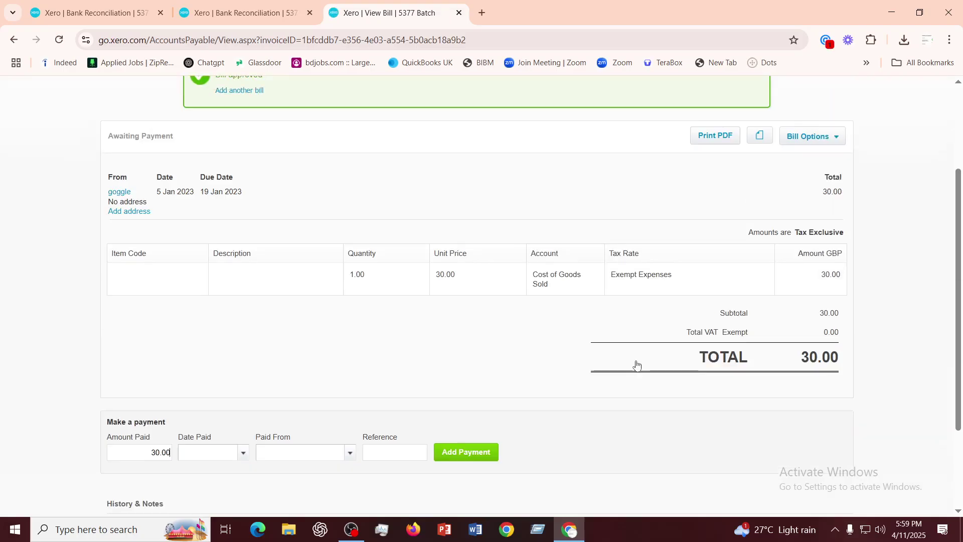
Return to the bank reconciliation and open Find & Match for the 5 Jan 2023 DIALPAD statement line
left_click(235, 12)
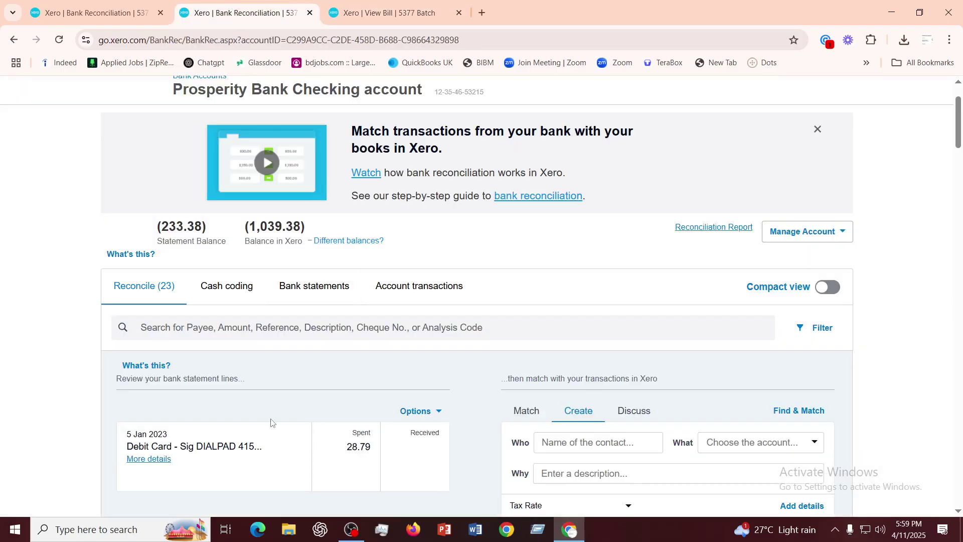
left_click(61, 43)
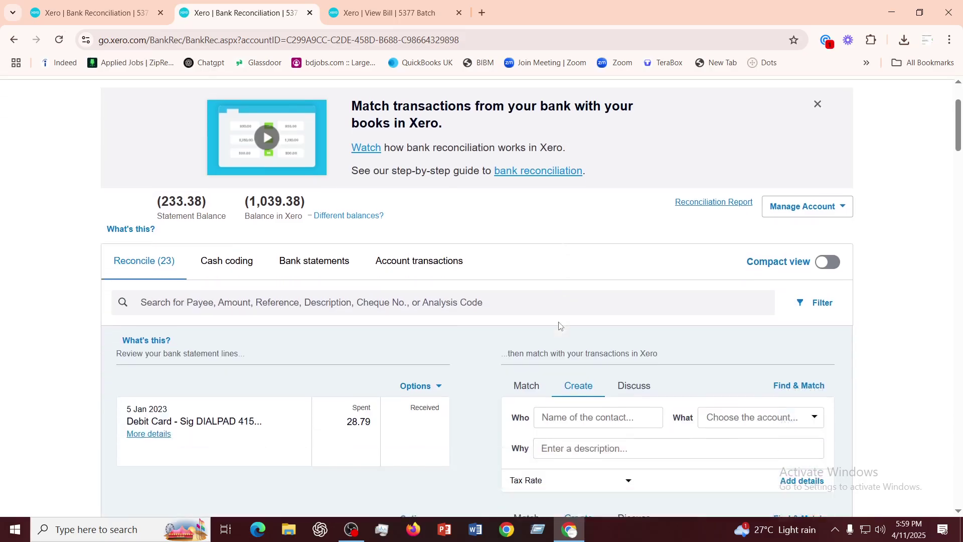
scroll(560, 326, "down", 2)
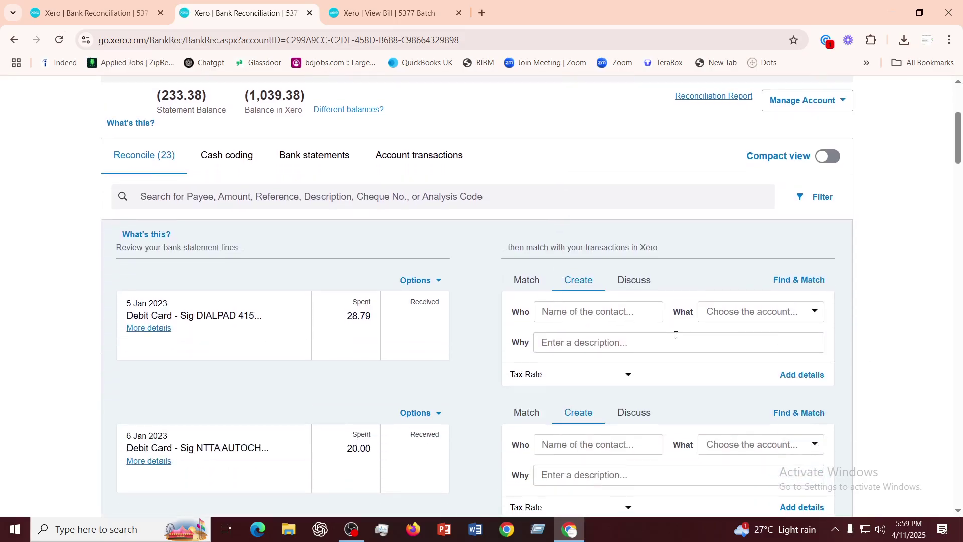
left_click(810, 279)
scroll(557, 293, "down", 3)
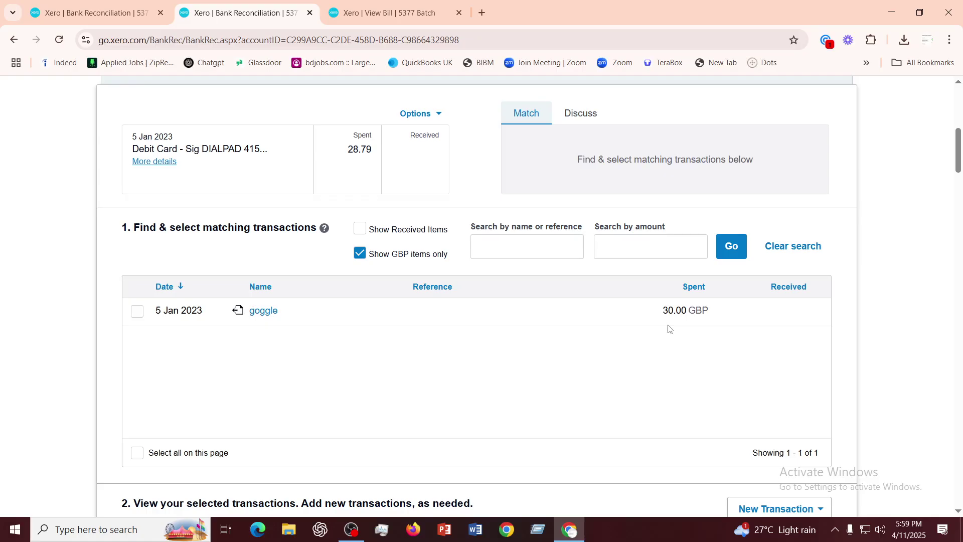
Examine the matching candidates, selected transactions and totals for the 28.79 DIALPAD statement line
scroll(670, 330, "up", 1)
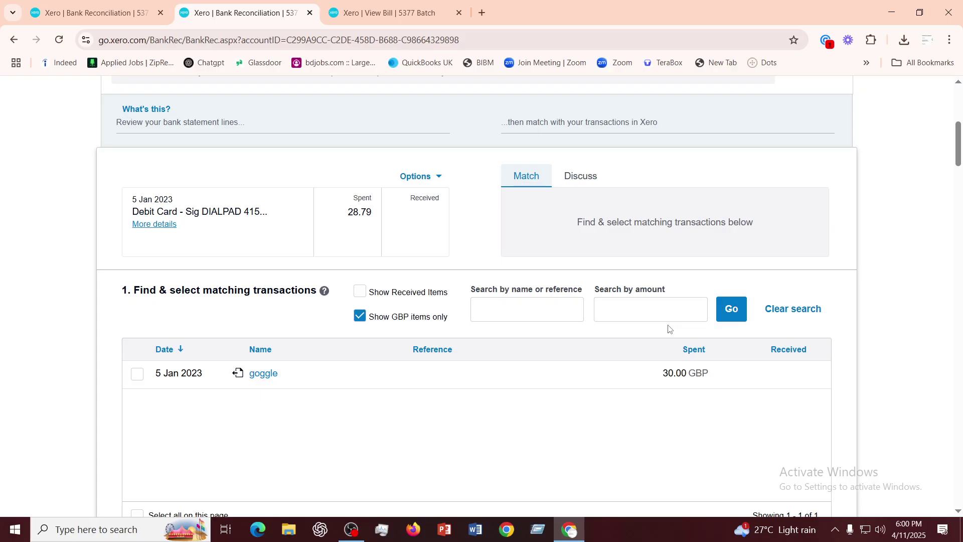
scroll(670, 329, "down", 6)
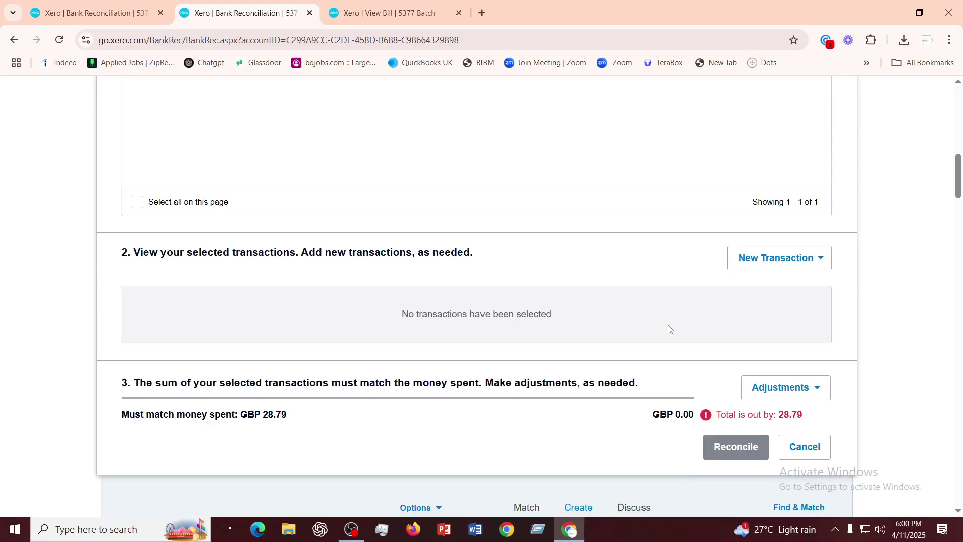
scroll(669, 328, "up", 5)
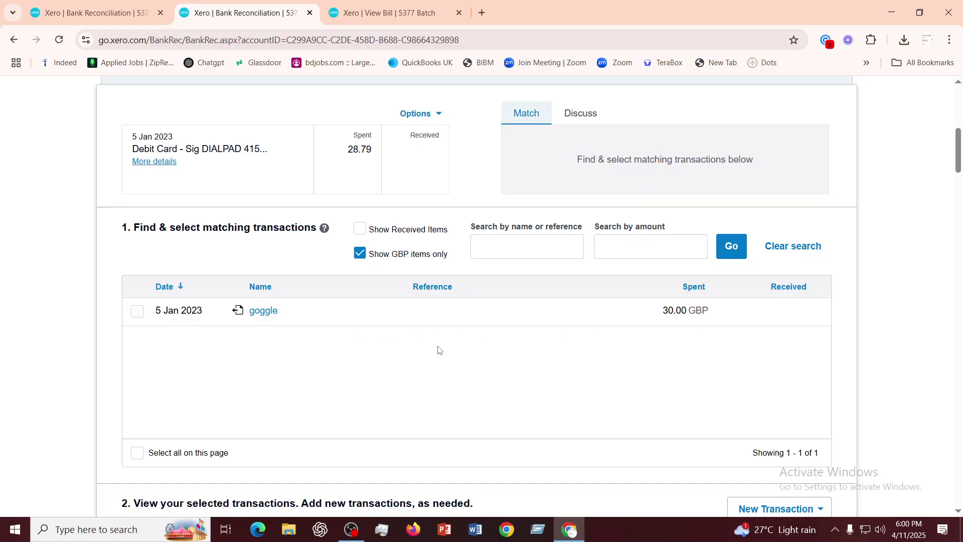
scroll(447, 347, "down", 5)
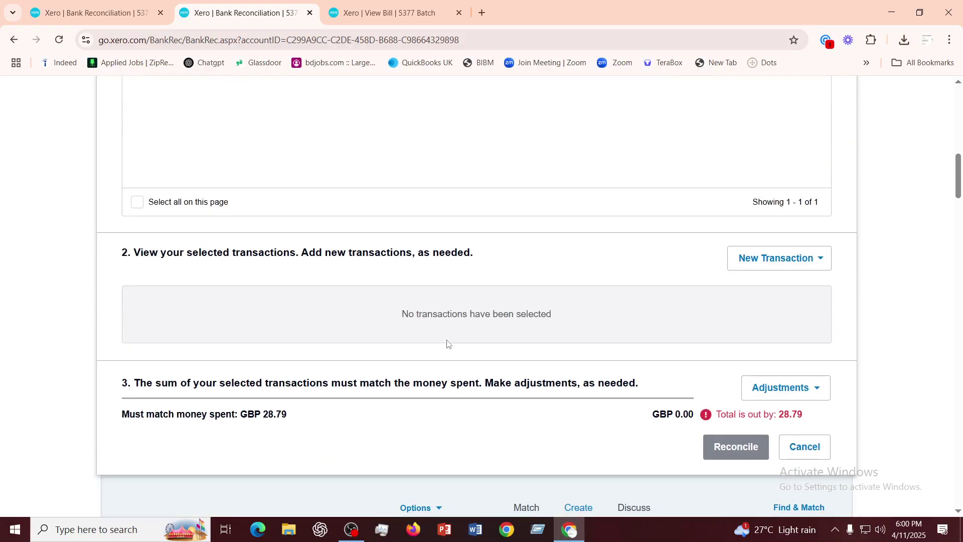
scroll(448, 344, "down", 4)
scroll(448, 344, "up", 9)
scroll(447, 340, "up", 3)
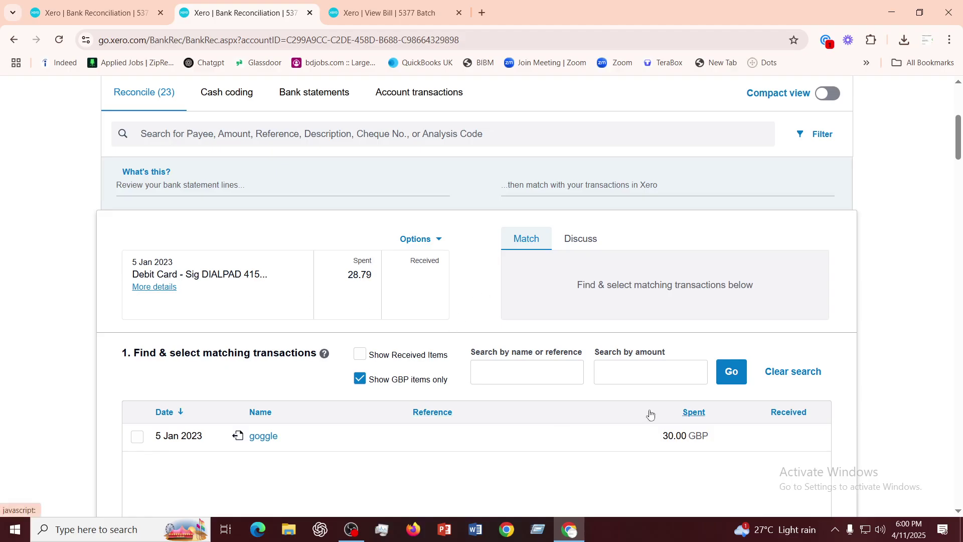
scroll(477, 408, "down", 3)
Open the goggle bill from the matching candidates and set the date paid of its payment to 5 Jan 2023
left_click(253, 313)
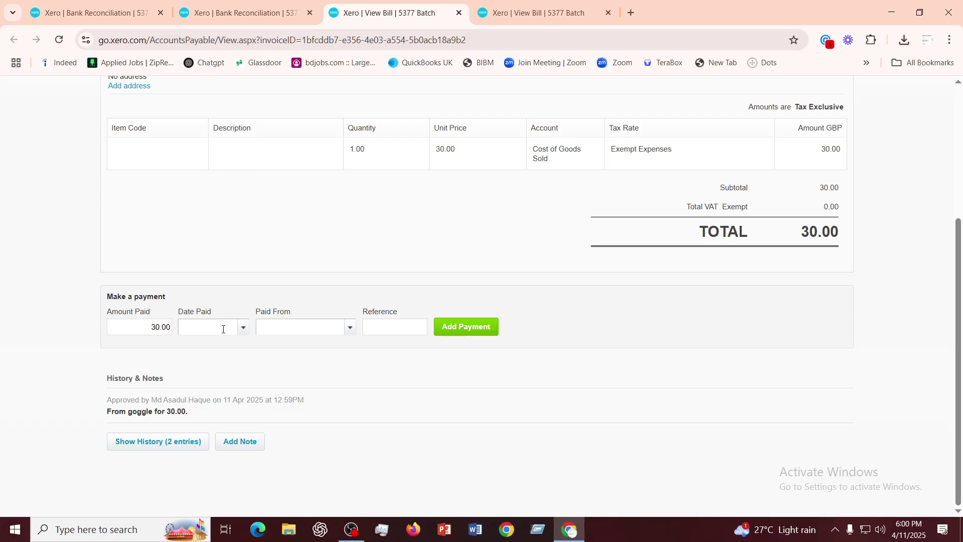
left_click(244, 328)
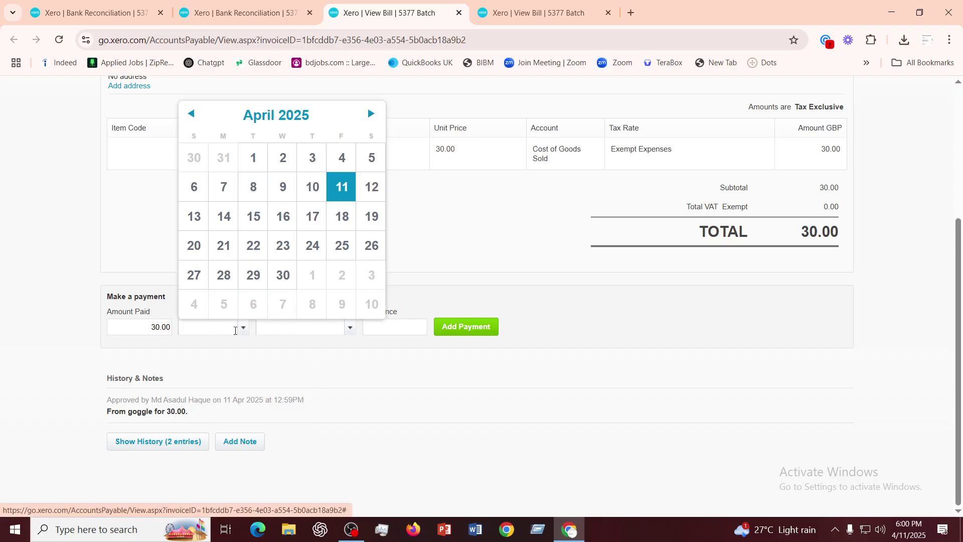
left_click(249, 118)
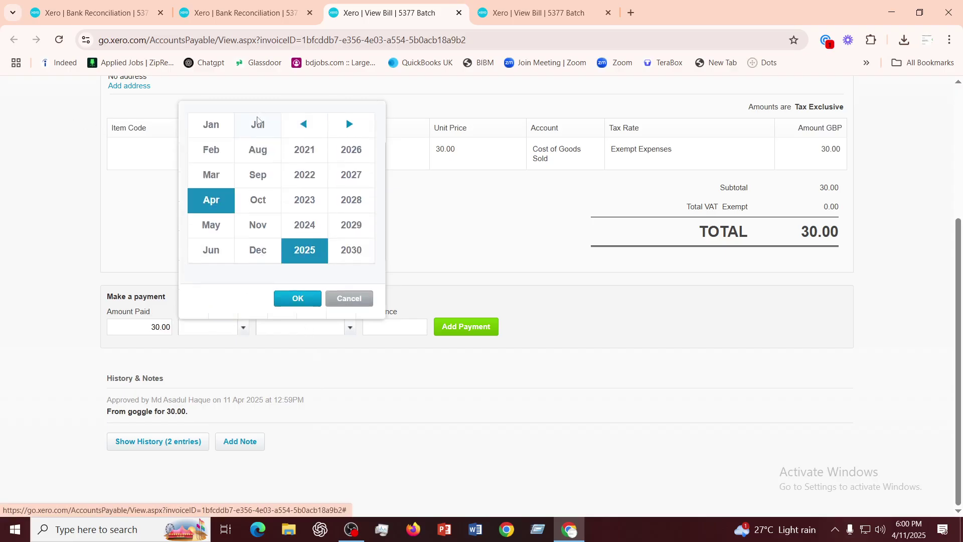
double_click(311, 206)
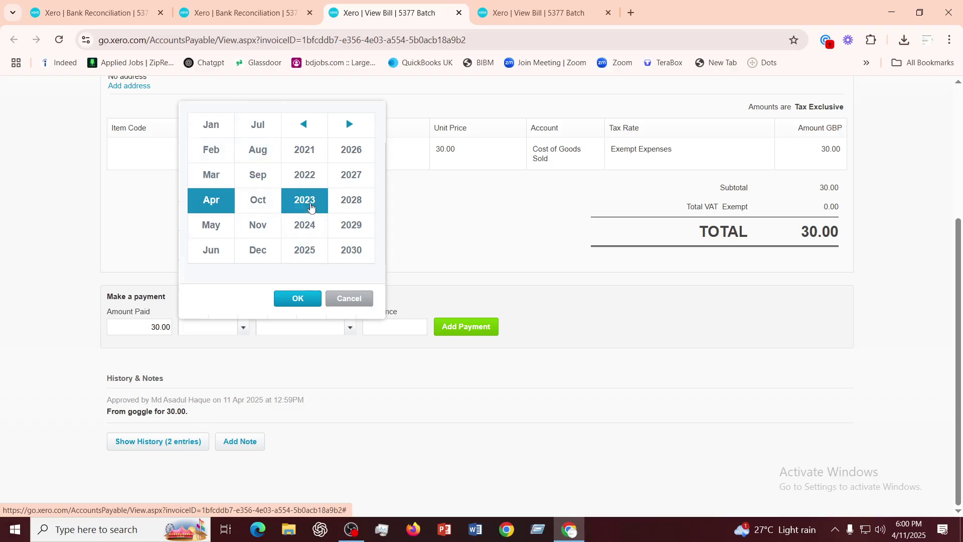
left_click(191, 115)
left_click(190, 114)
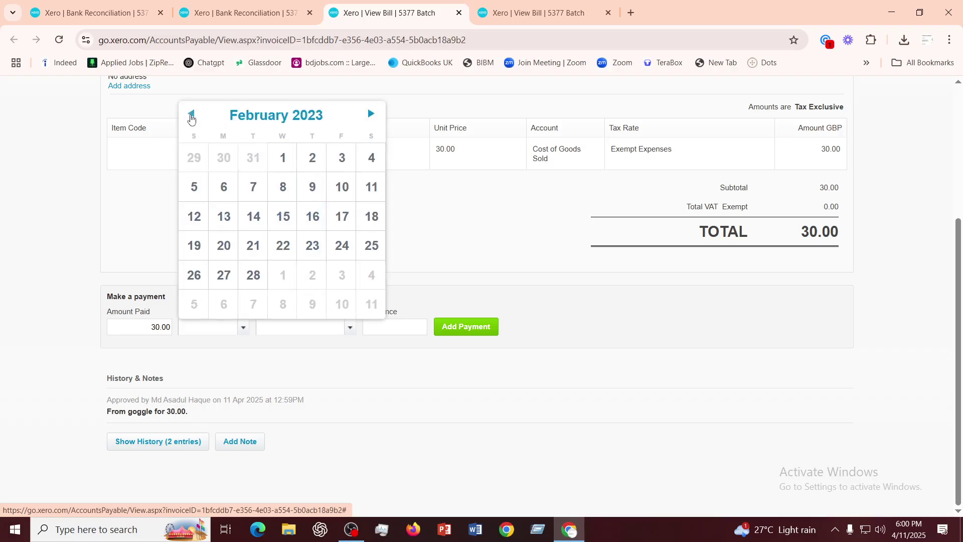
left_click(191, 114)
left_click(191, 114)
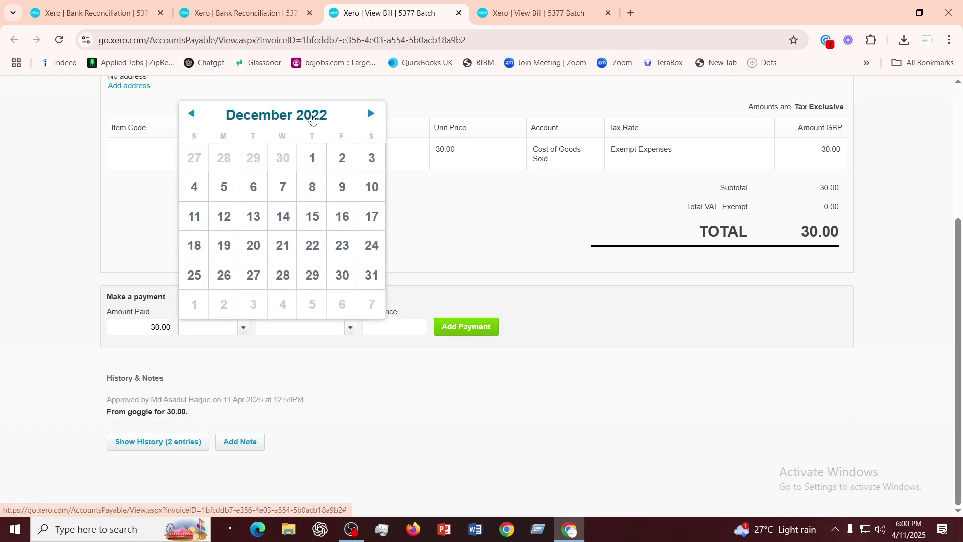
left_click(371, 114)
left_click(371, 115)
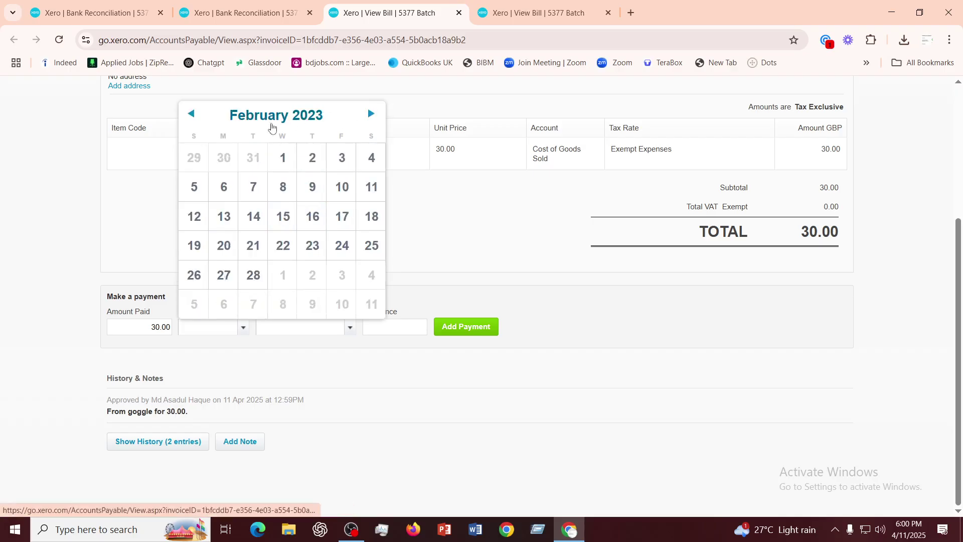
left_click(190, 114)
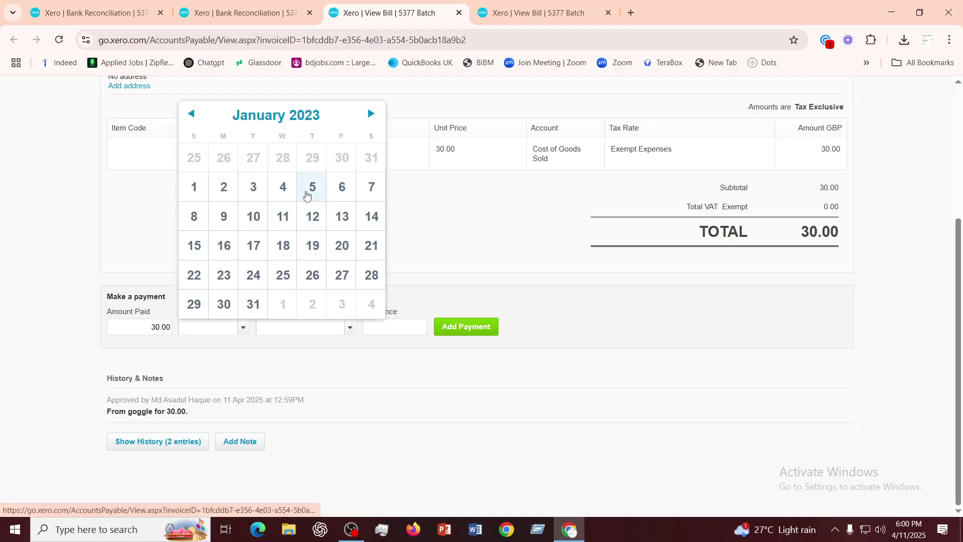
left_click(312, 190)
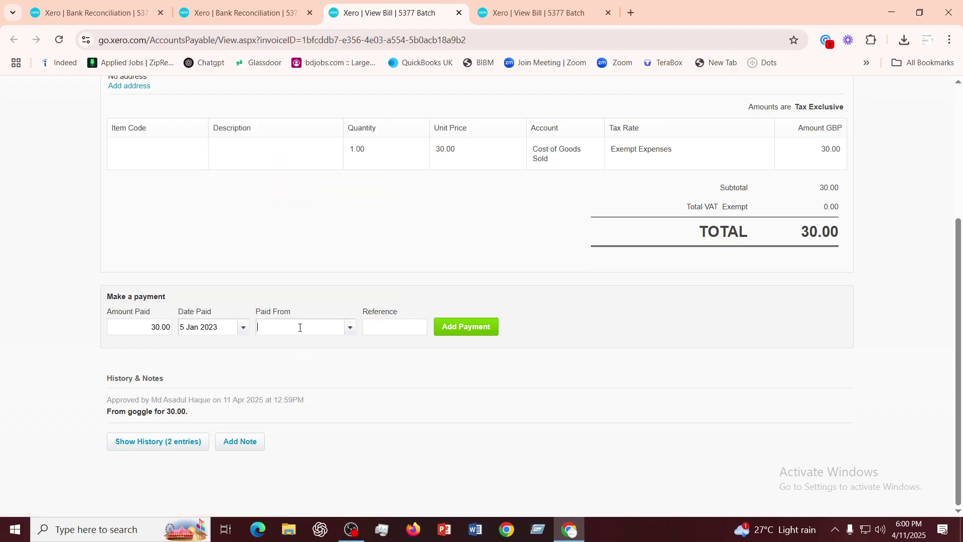
Return to the reconciliation, switch to the second open copy of the goggle bill, and choose 2023 as the year of its payment date
left_click(257, 16)
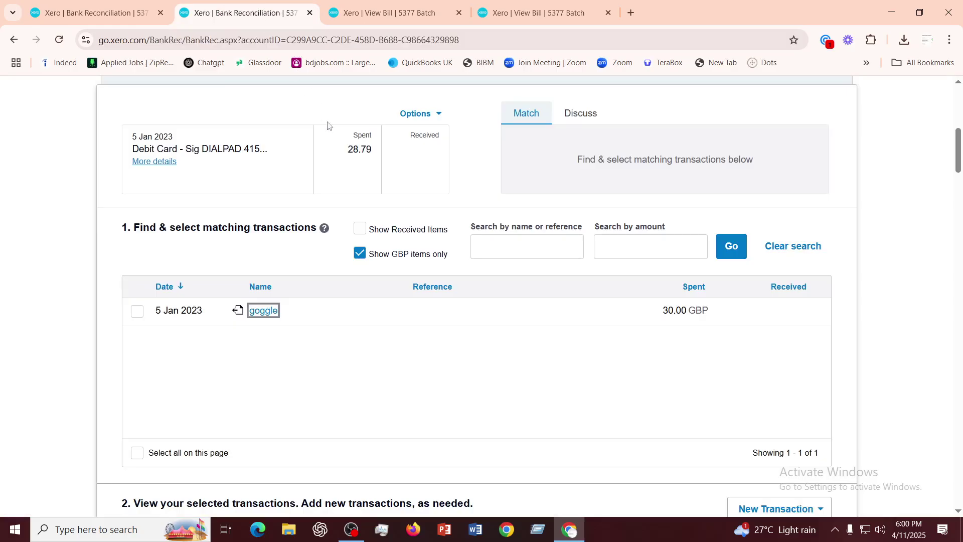
left_click(507, 16)
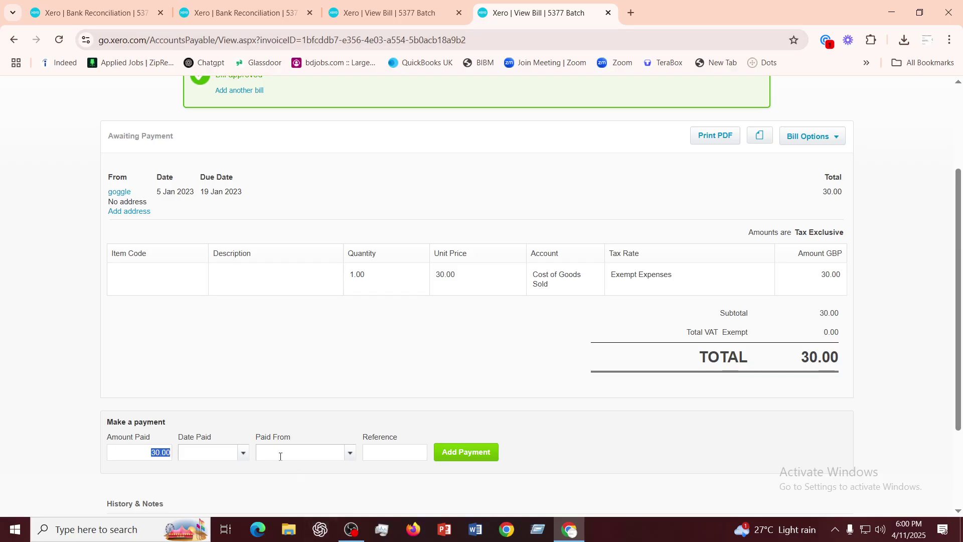
left_click(219, 455)
left_click(303, 450)
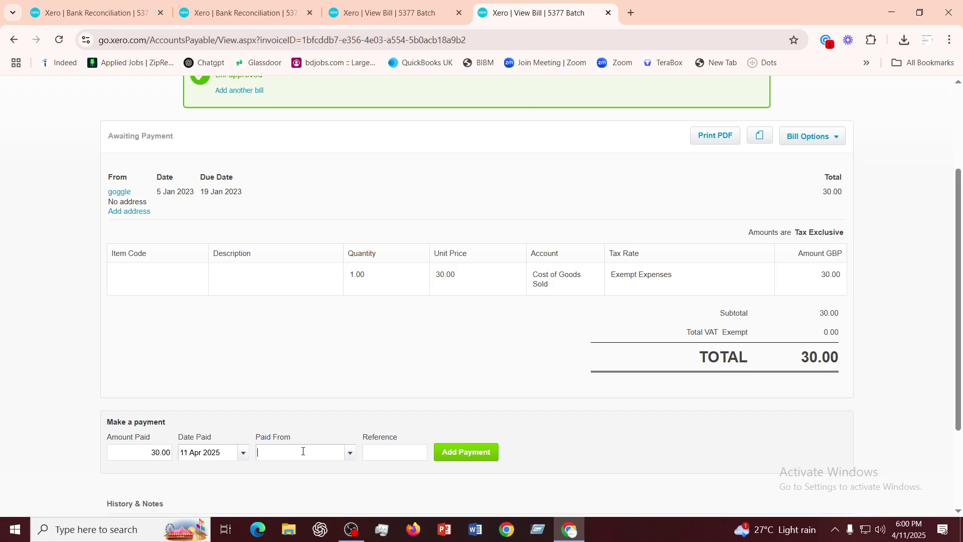
left_click(243, 453)
left_click(261, 246)
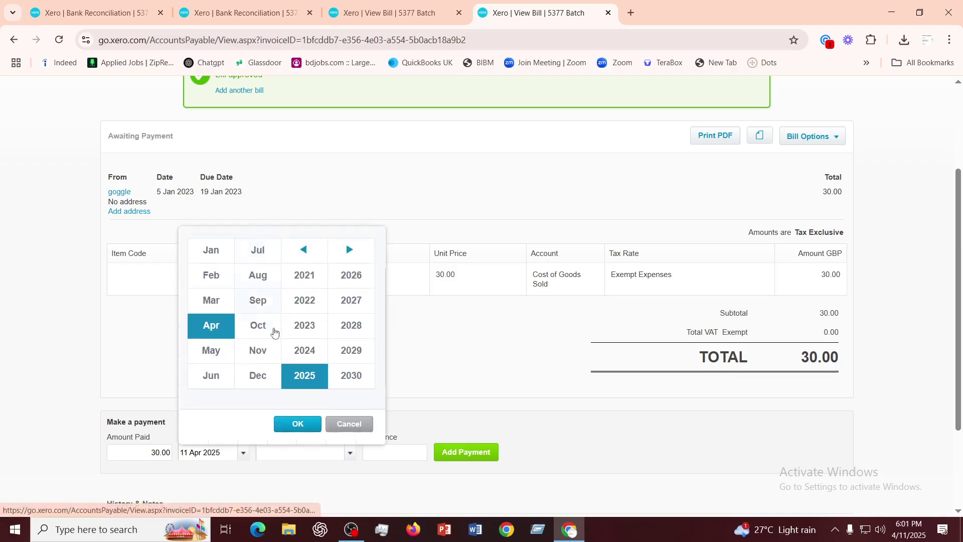
left_click(302, 337)
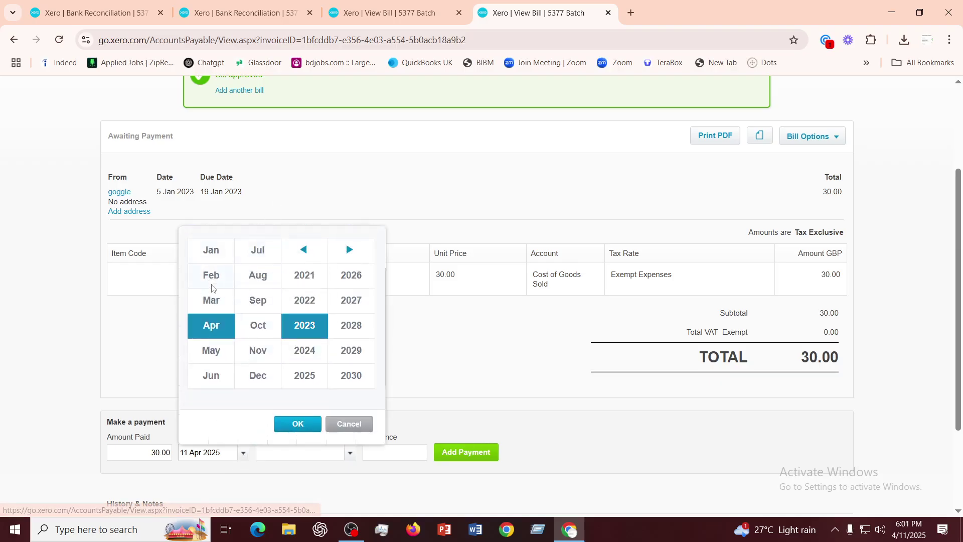
Set the payment date on the goggle bill to 5 Jan 2023
double_click(211, 253)
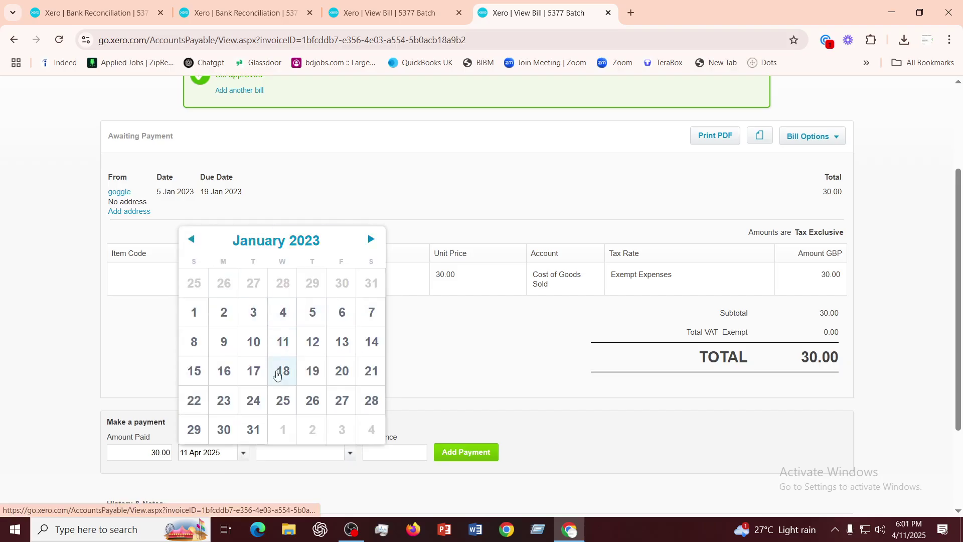
left_click(311, 313)
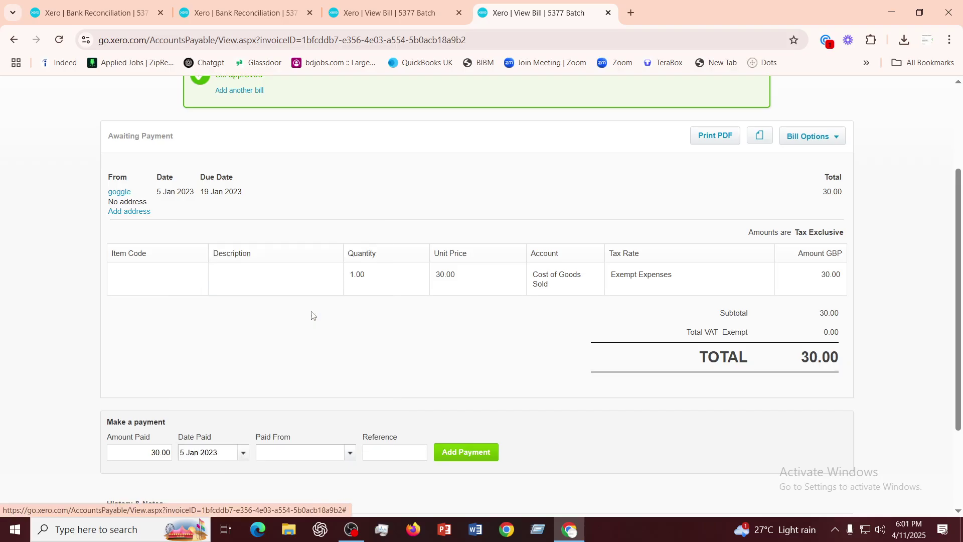
left_click(317, 452)
type("28.798")
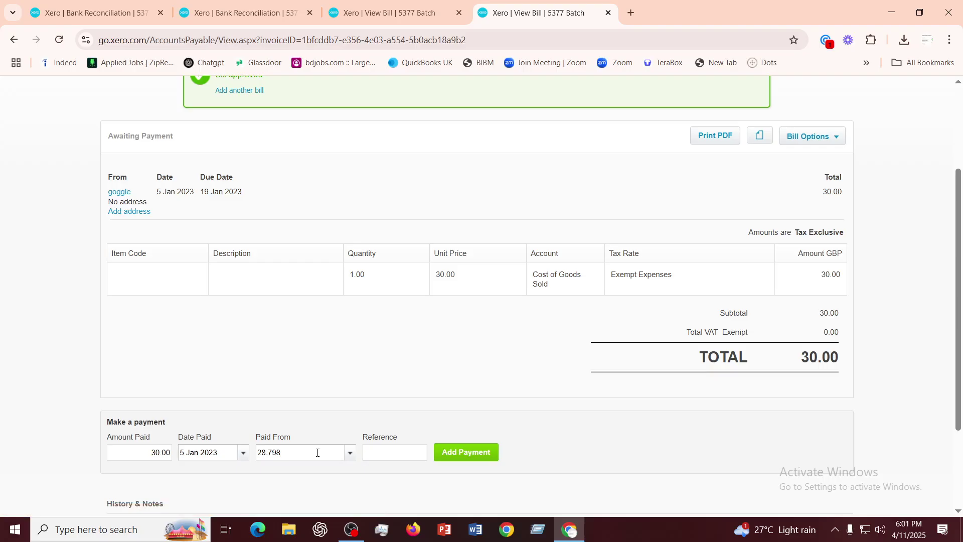
left_click(349, 329)
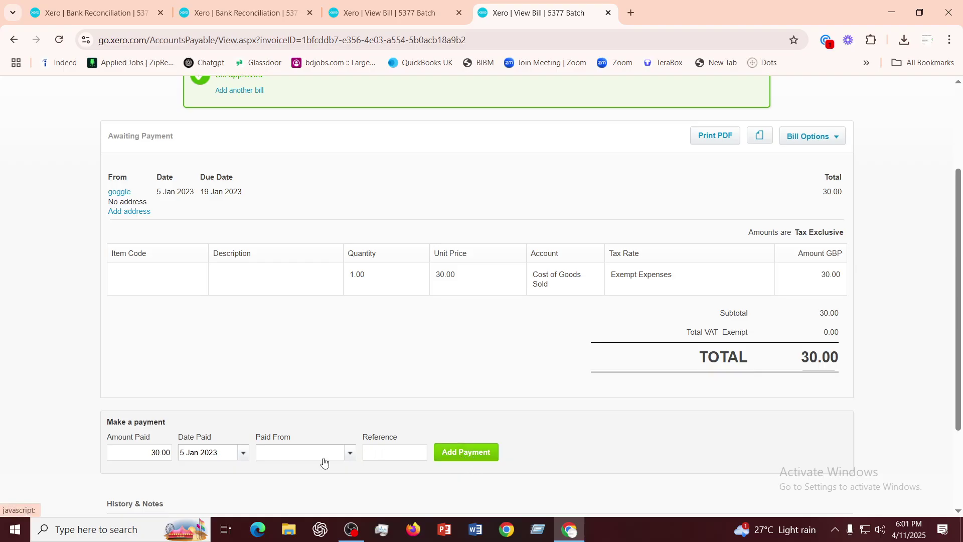
left_click(300, 452)
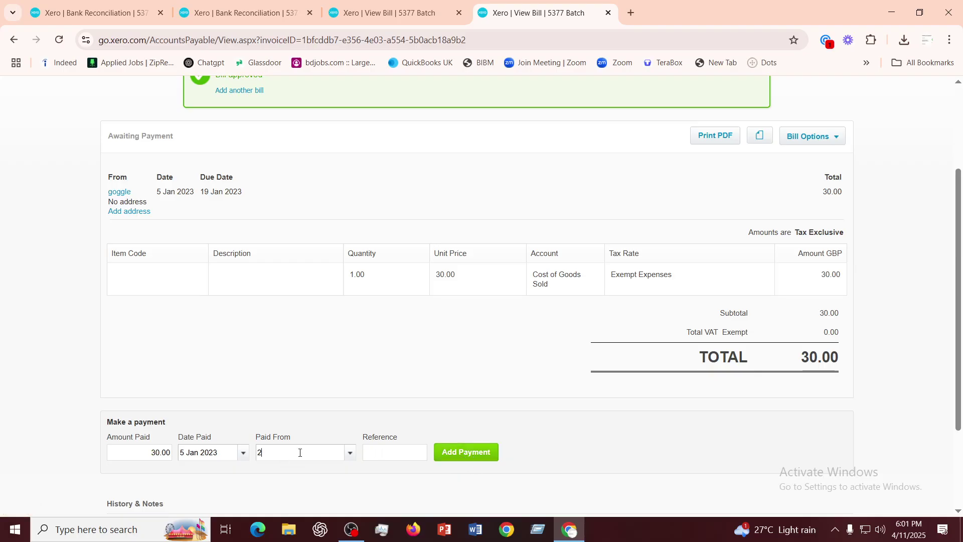
type("28.79")
left_click(321, 365)
Record a partial payment of 28.79 on the goggle bill, paid from the Prosperity Bank Checking account
left_click(144, 454)
left_click_drag(144, 454, 168, 450)
type("28.79")
left_click(350, 453)
left_click(297, 501)
left_click(455, 454)
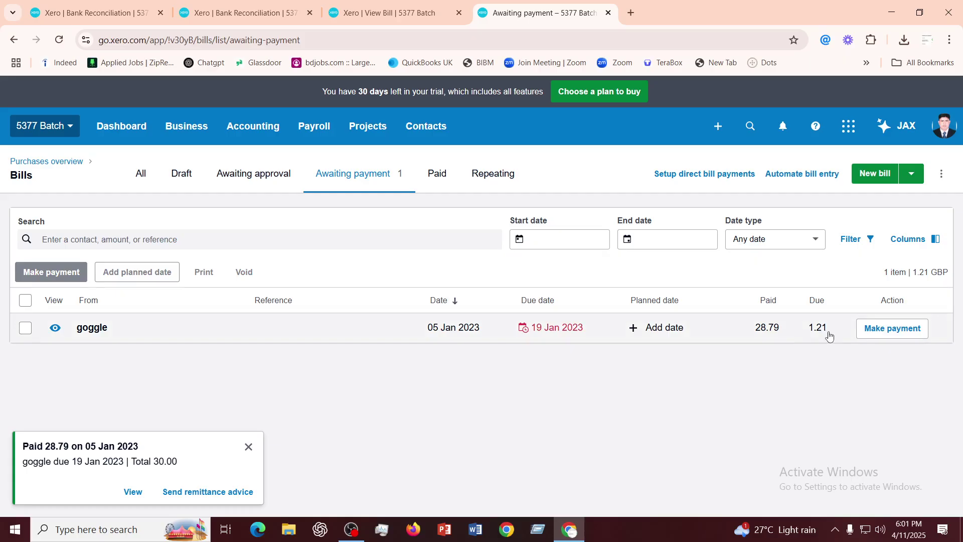
Close both bill pages, reload the bank reconciliation, and reconcile the 5 Jan 2023 DIALPAD line with the goggle payment
left_click(608, 15)
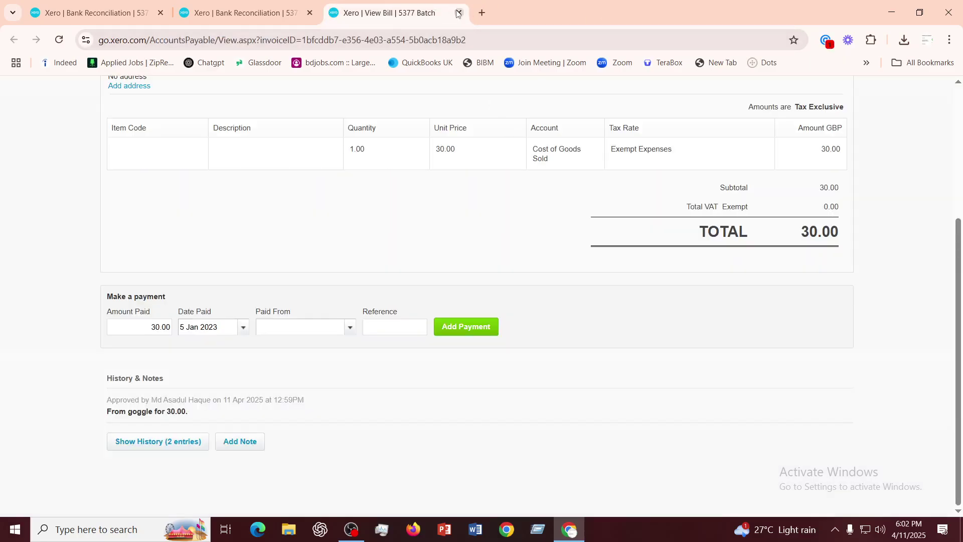
left_click(458, 13)
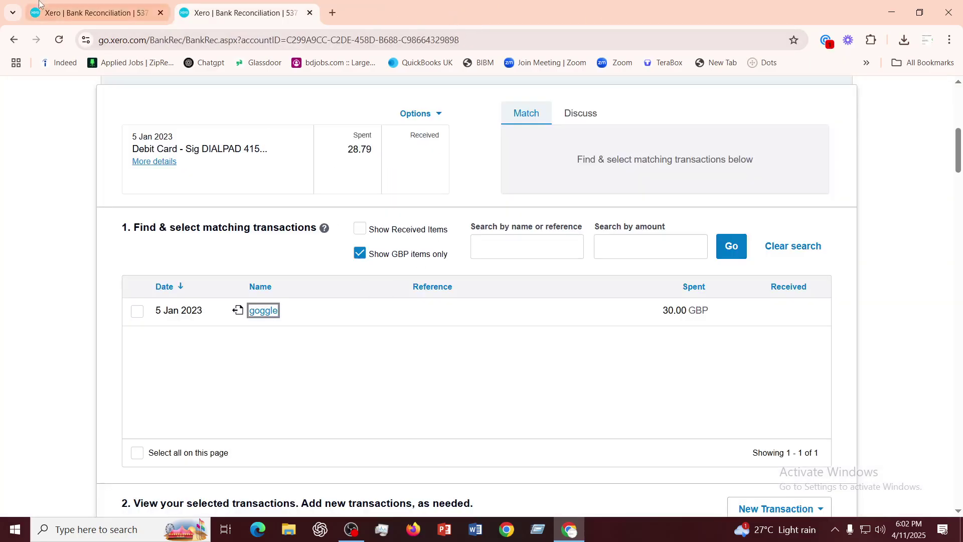
left_click(58, 39)
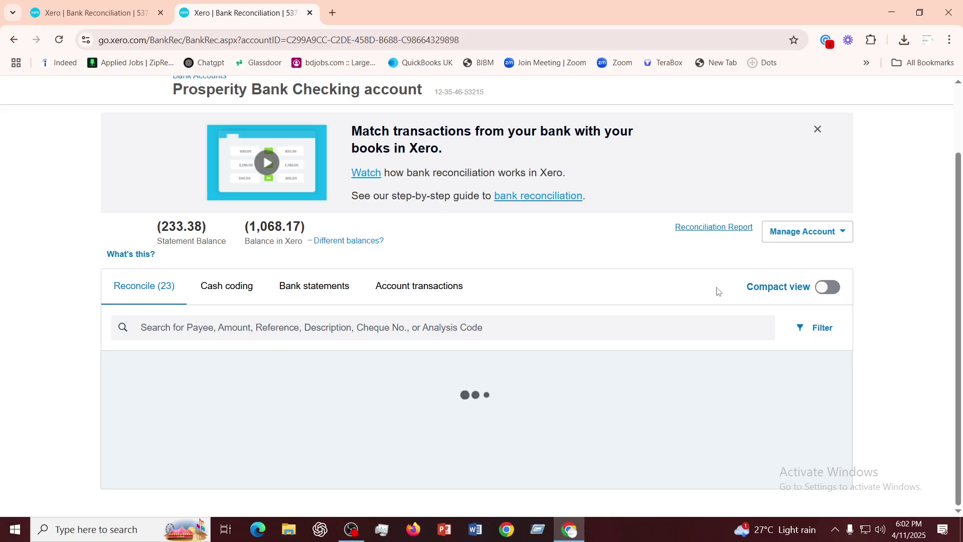
scroll(718, 291, "down", 3)
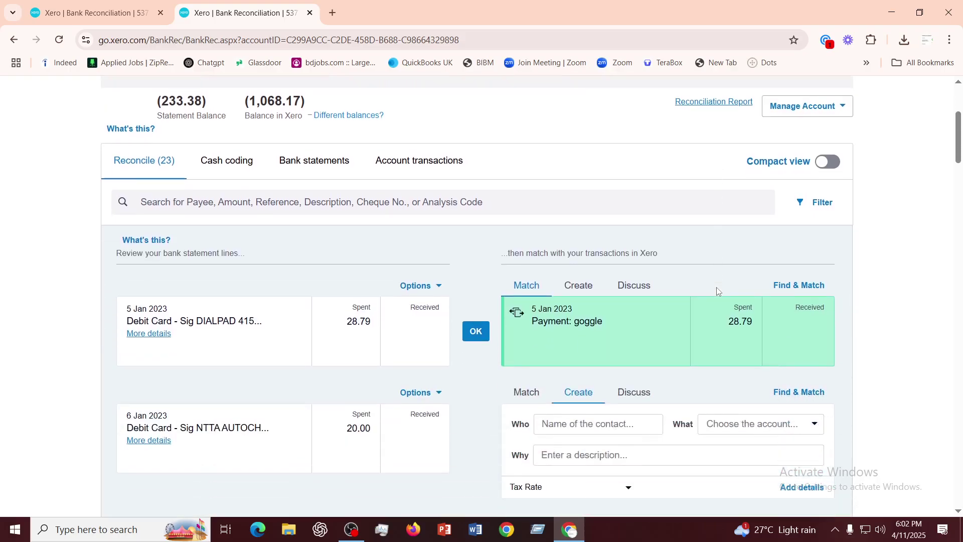
left_click(476, 335)
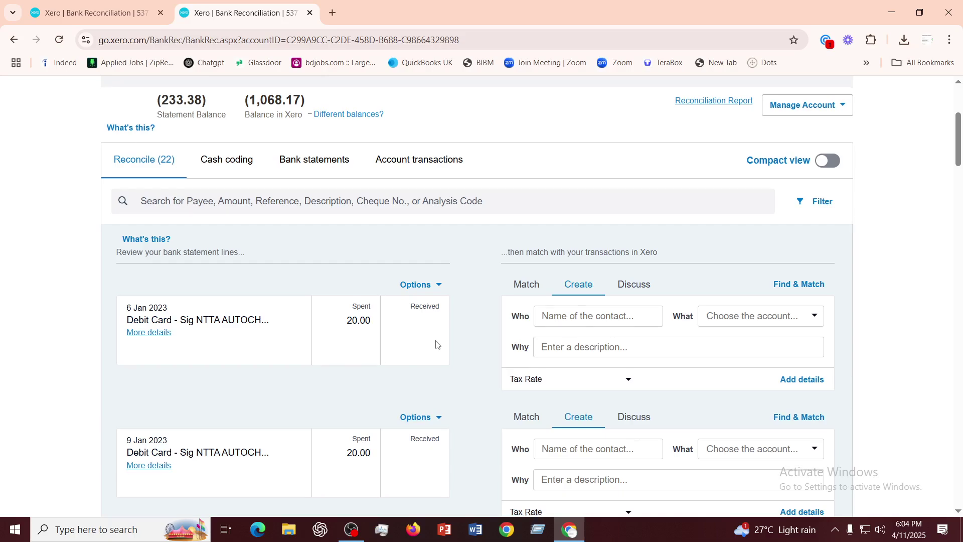
Review the unreconciled statement lines and the match candidates for the 6 Jan 2023 NTTA debit, returning to the reconcile list
scroll(436, 345, "down", 10)
scroll(436, 344, "up", 10)
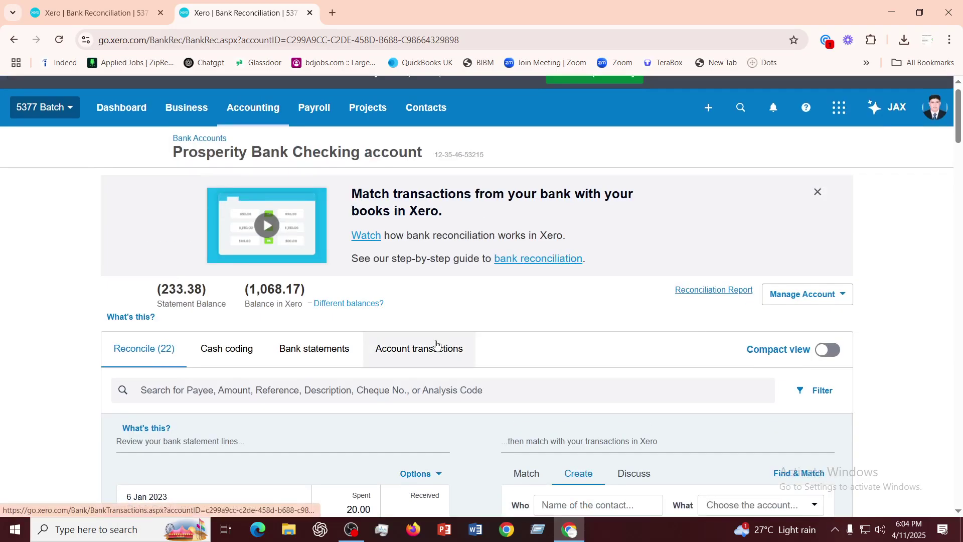
scroll(436, 344, "down", 7)
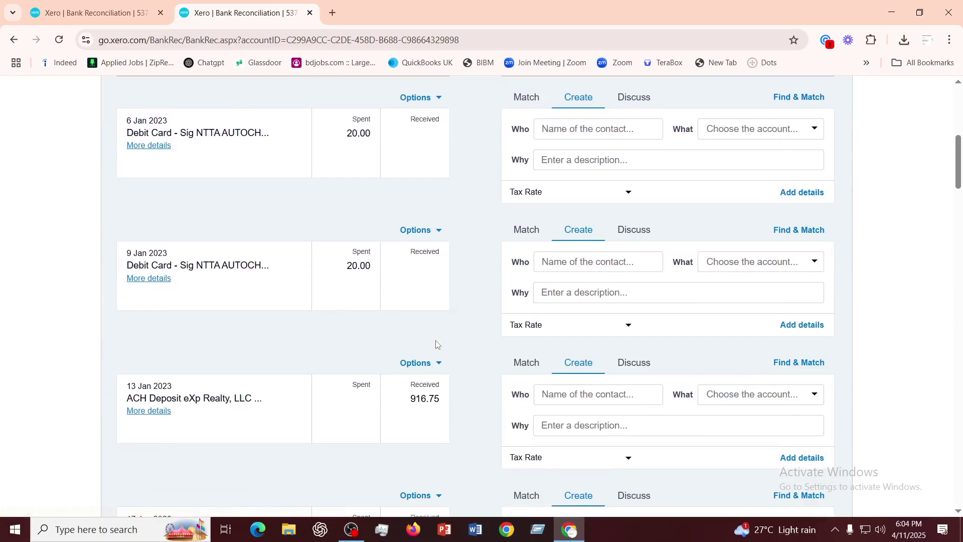
scroll(281, 386, "down", 5)
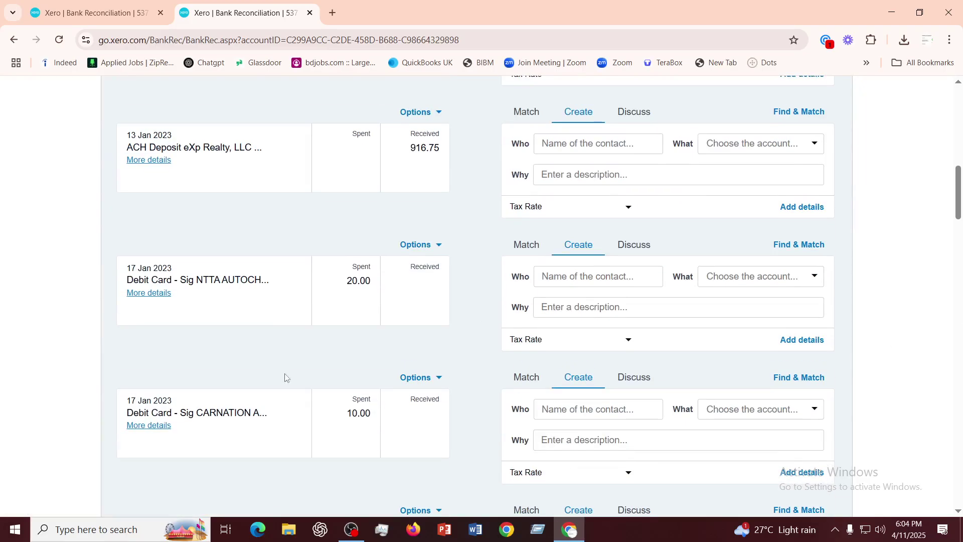
scroll(491, 346, "up", 7)
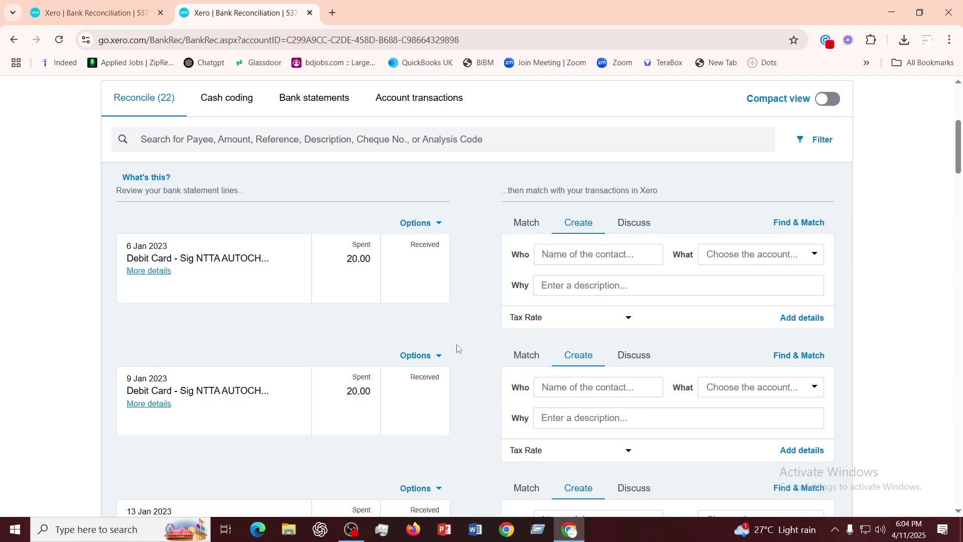
left_click(525, 223)
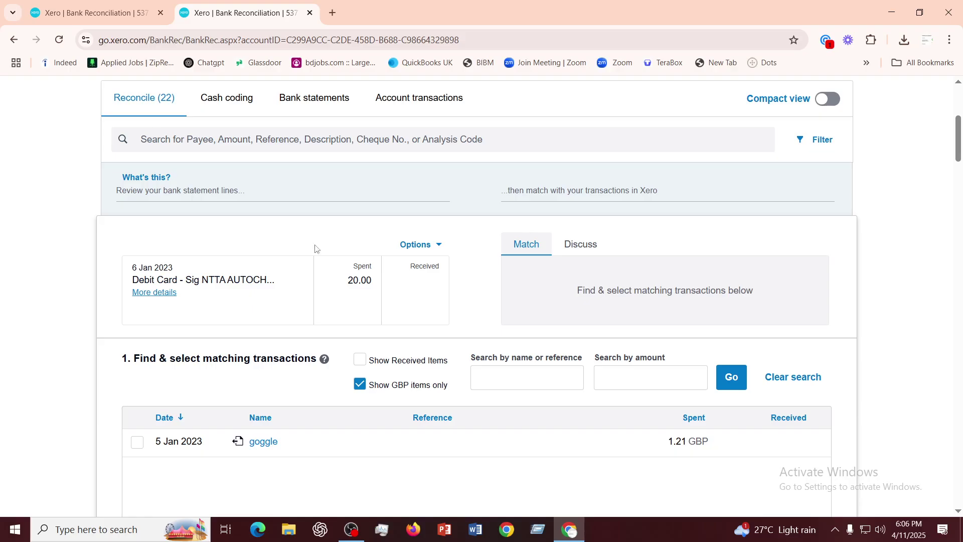
scroll(511, 286, "down", 5)
scroll(512, 287, "up", 3)
scroll(512, 287, "up", 7)
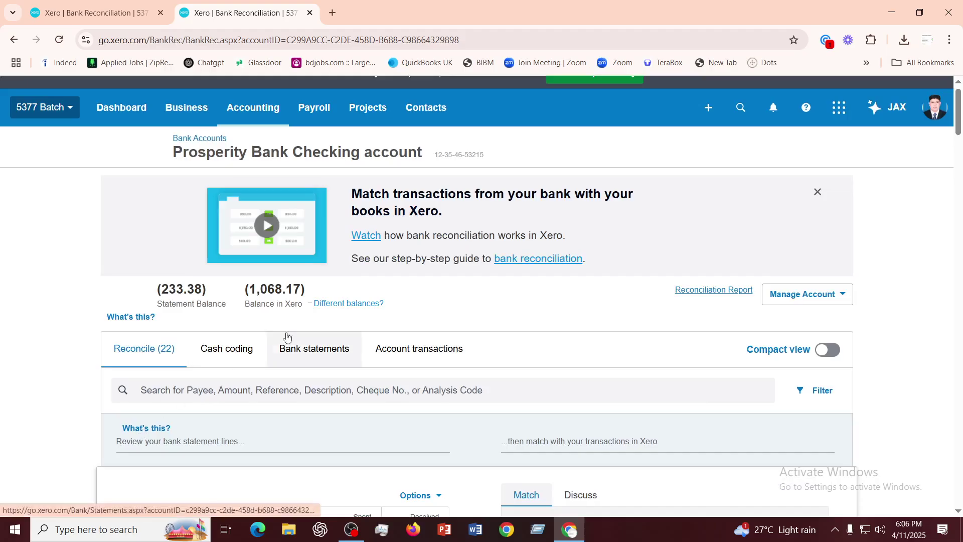
scroll(286, 338, "down", 3)
scroll(287, 334, "down", 4)
scroll(288, 333, "up", 6)
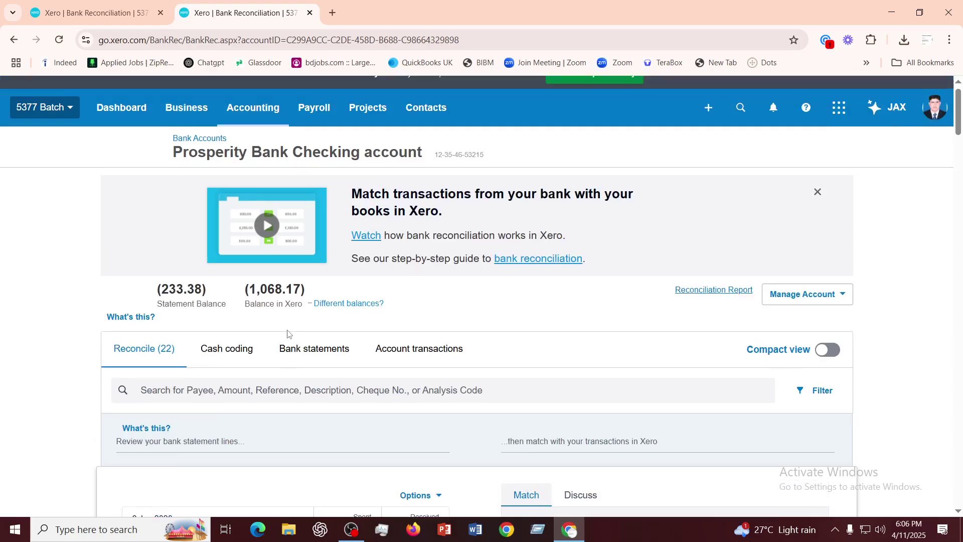
left_click(146, 353)
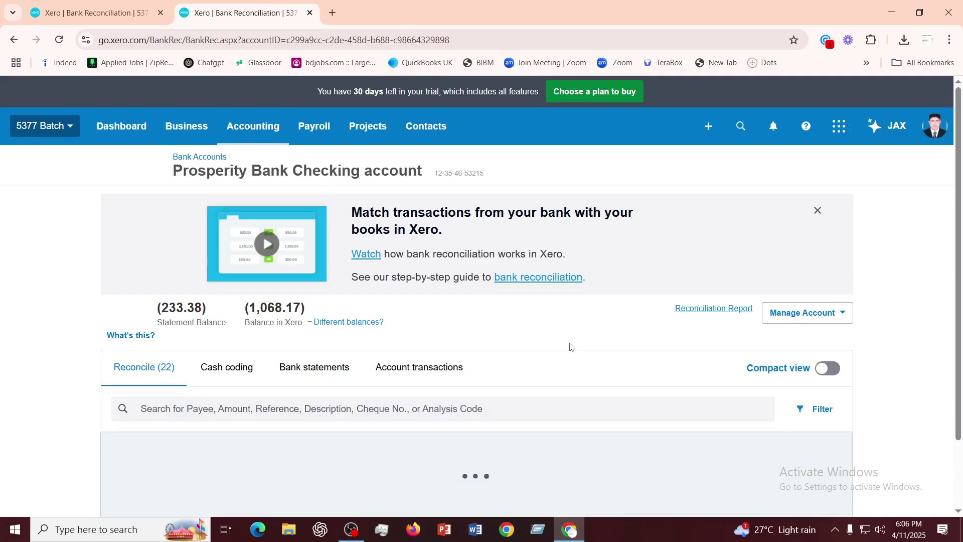
Look through the checking account's cash coding, bank statements and account transactions, selecting the 17 Jan 2023 goggle transaction
scroll(571, 346, "down", 3)
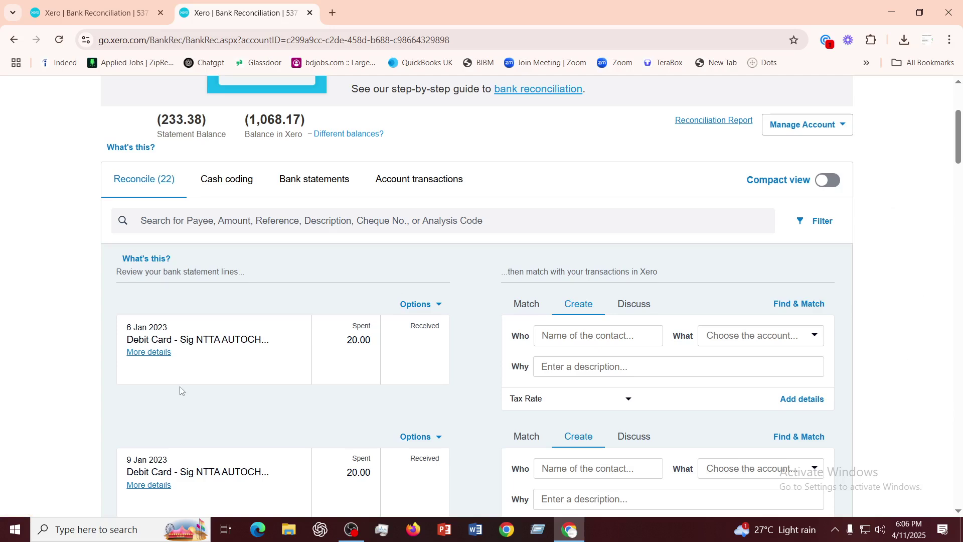
left_click(236, 186)
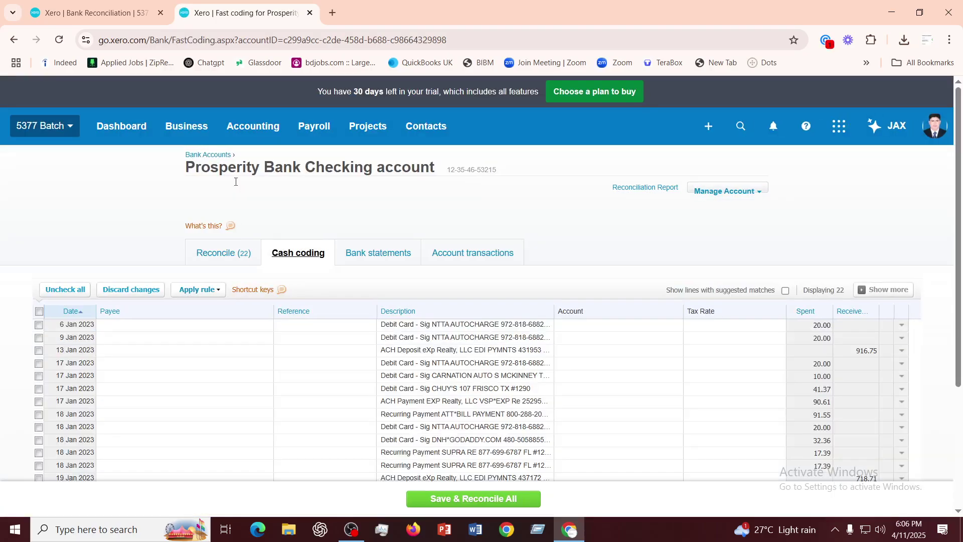
left_click(380, 256)
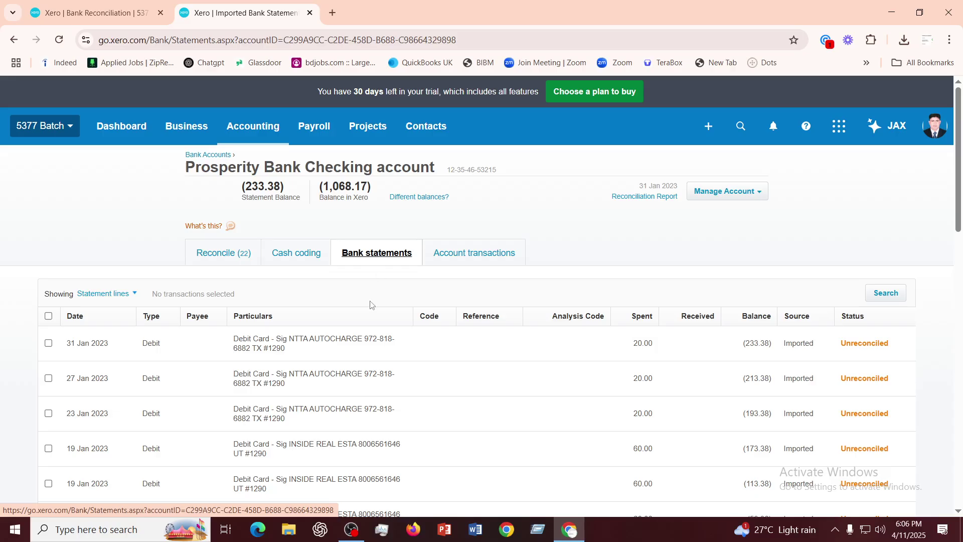
left_click(467, 253)
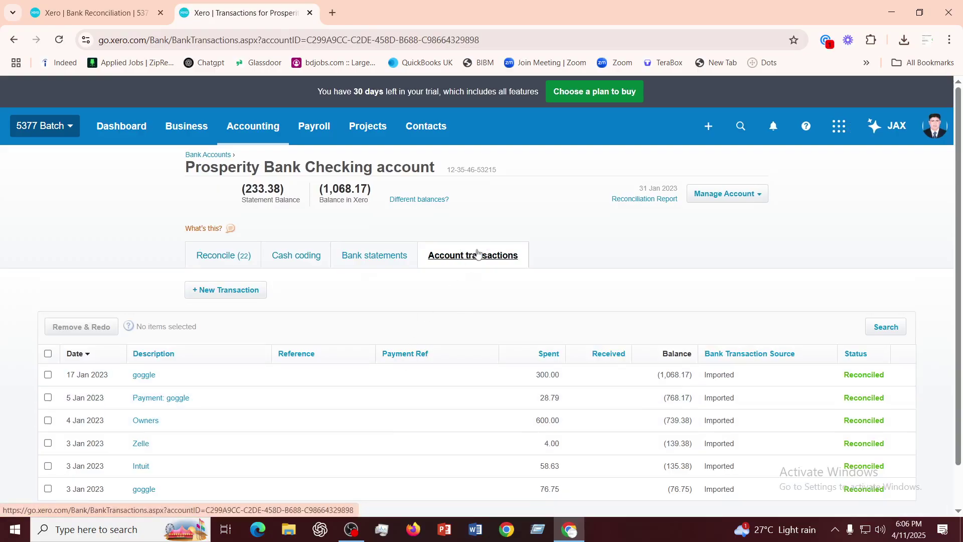
scroll(313, 465, "down", 1)
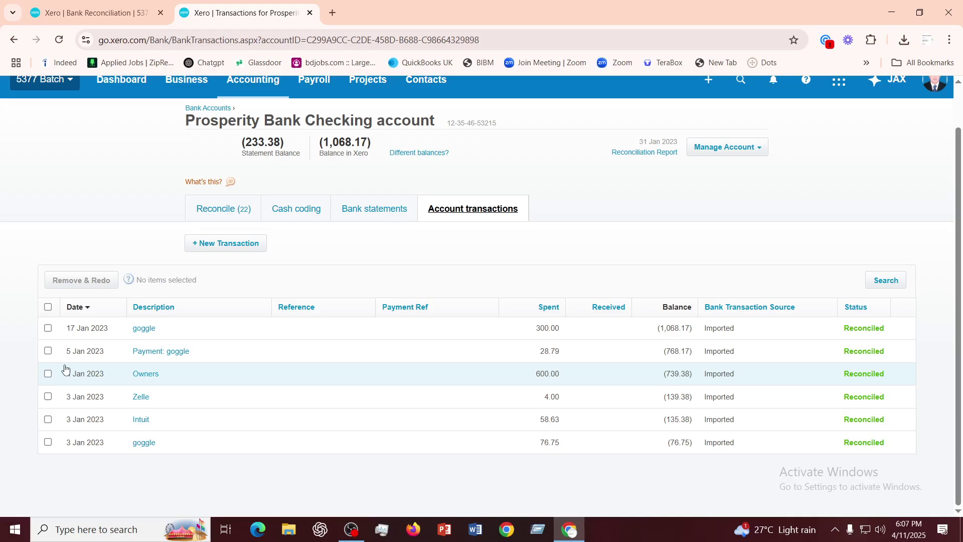
left_click(48, 329)
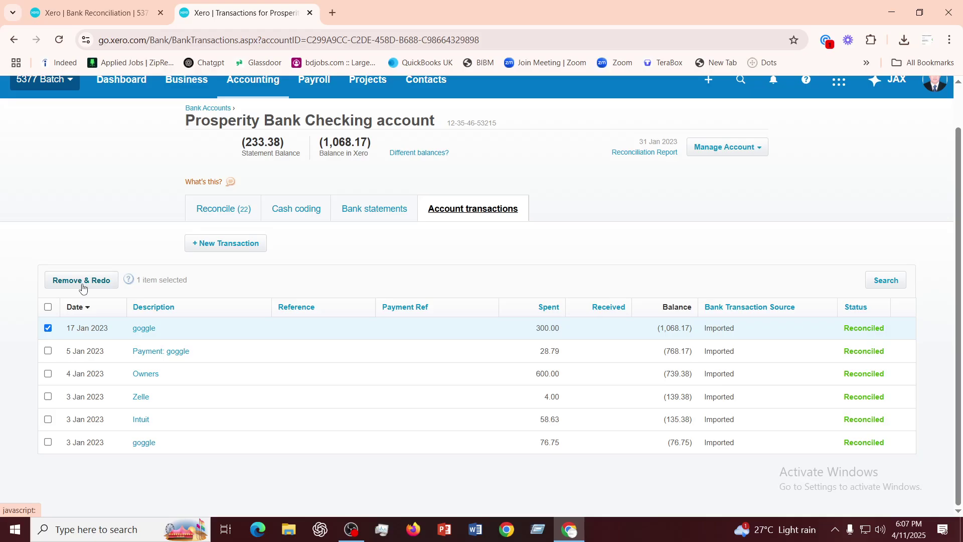
In cash coding, select the 6 and 9 Jan 2023 NTTA lines and assign both to account 400 - Advertising & Marketing
left_click(306, 211)
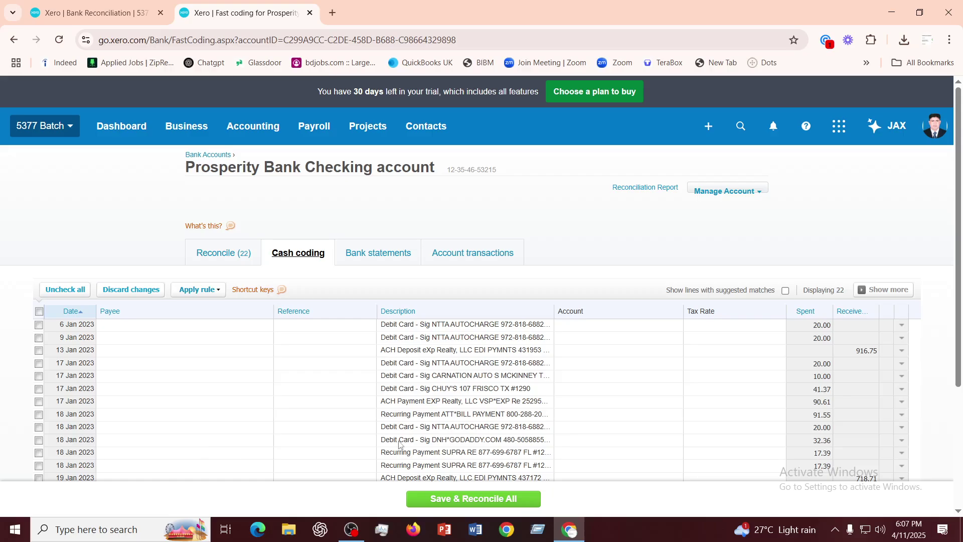
scroll(98, 399, "down", 1)
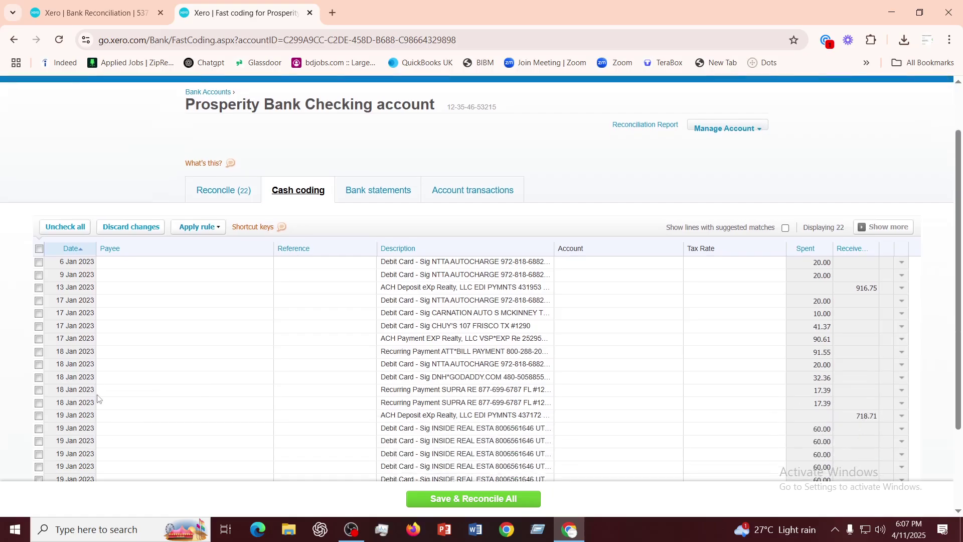
left_click(39, 262)
left_click(38, 275)
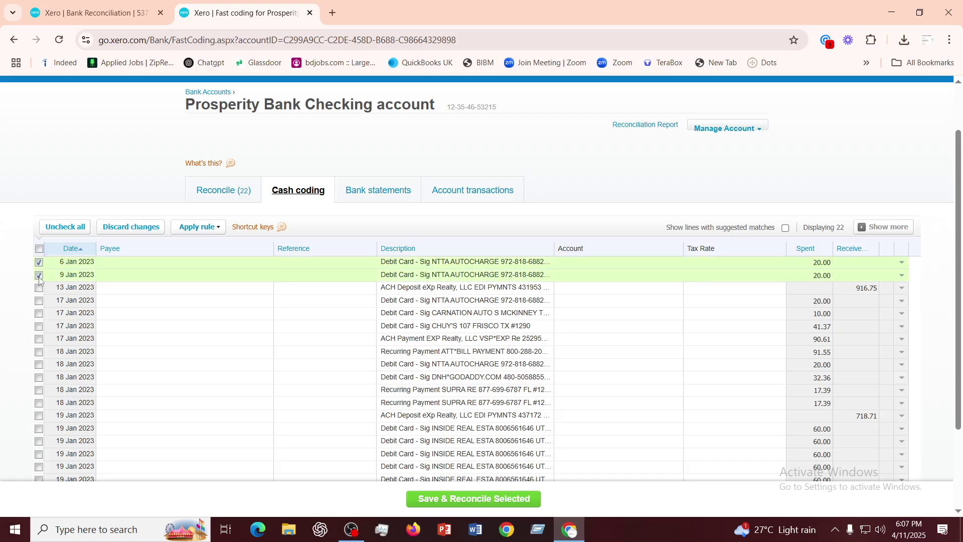
left_click(658, 262)
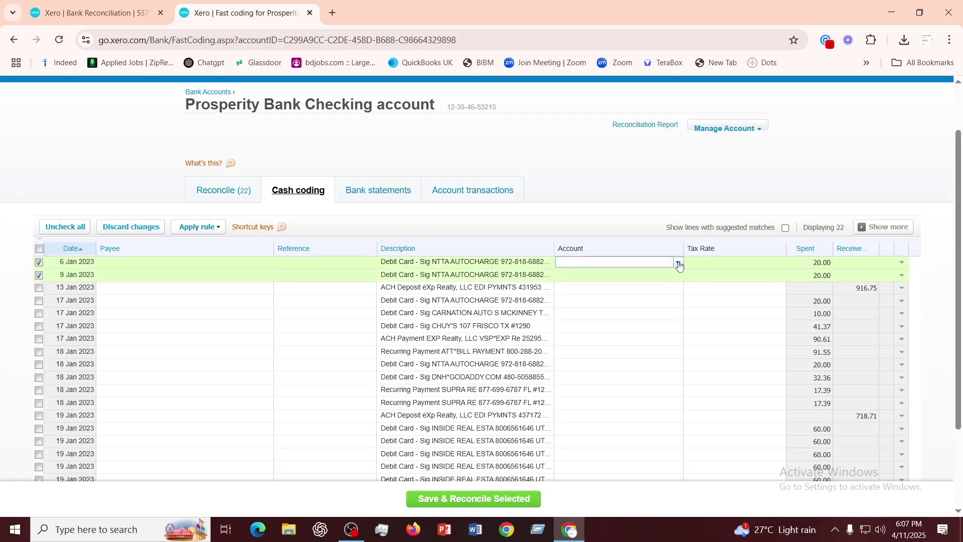
left_click(680, 263)
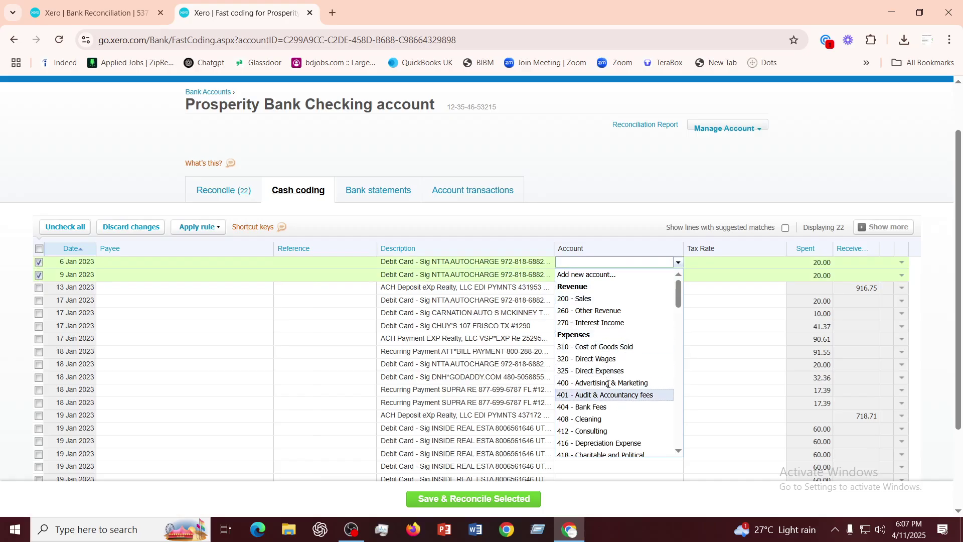
left_click(599, 383)
left_click(667, 276)
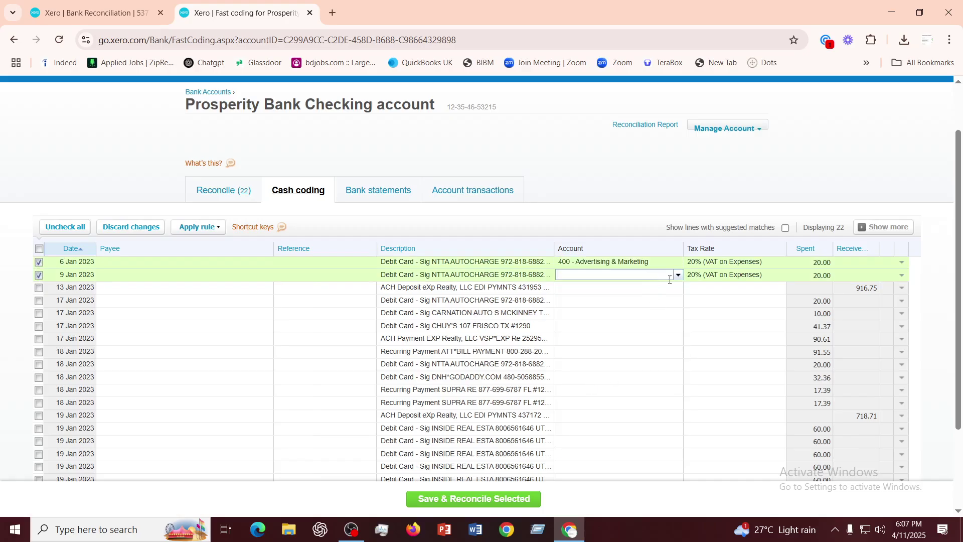
left_click(679, 275)
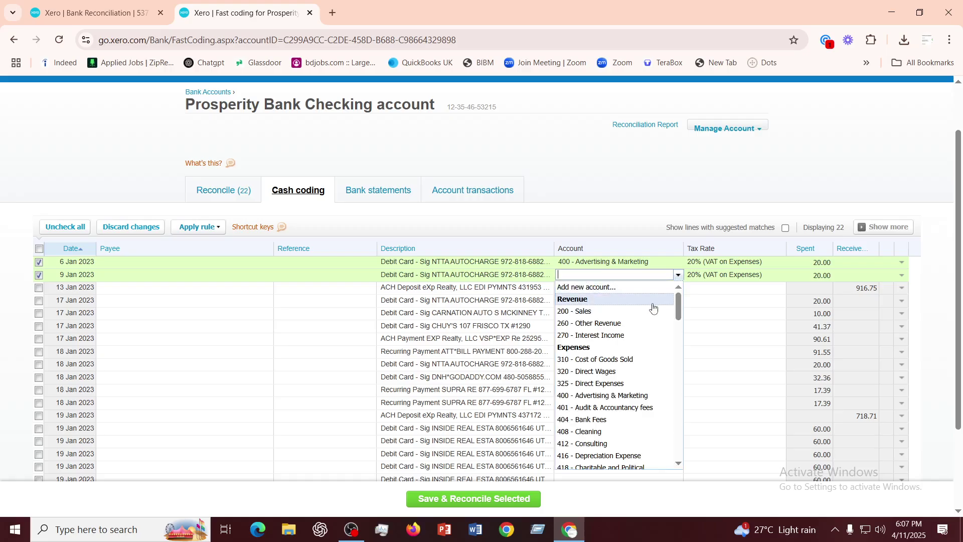
left_click(645, 187)
left_click(597, 313)
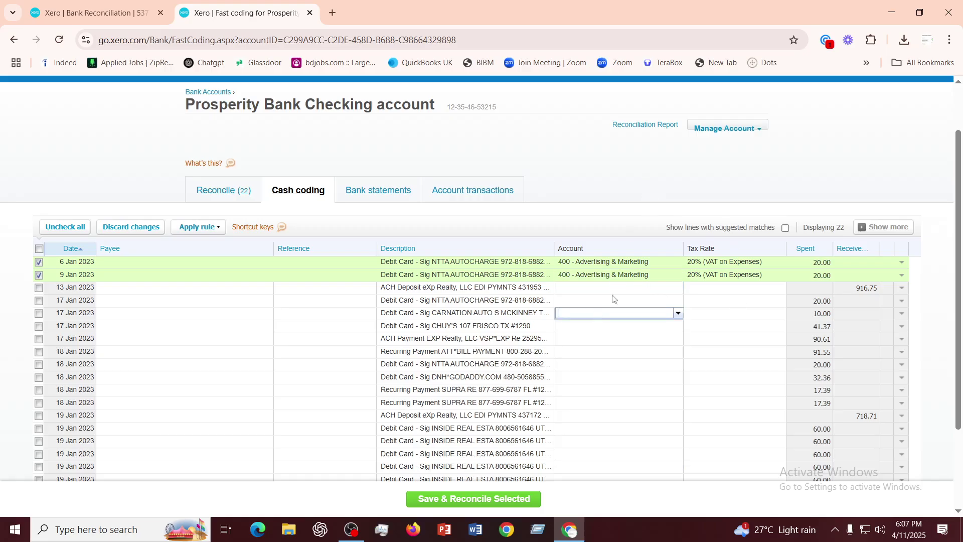
left_click(618, 352)
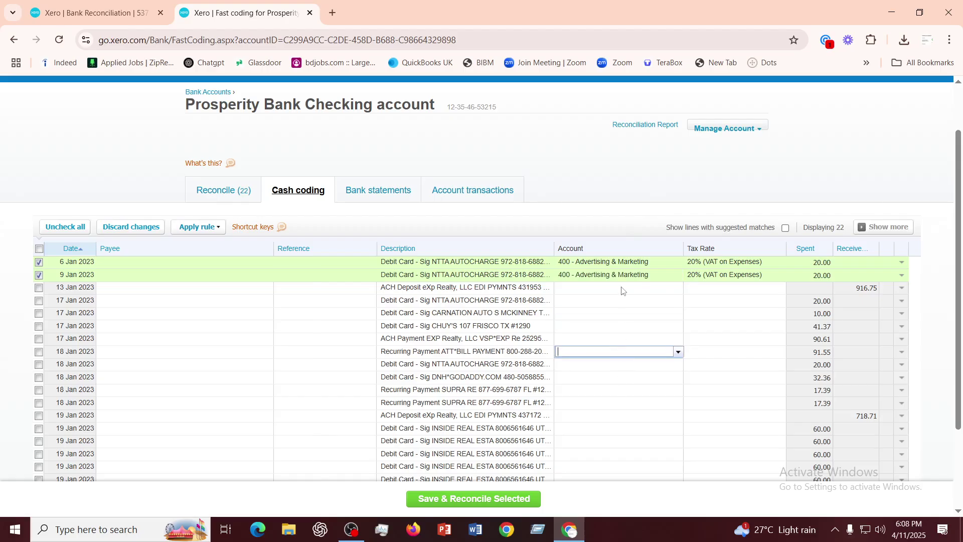
left_click(622, 289)
left_click(618, 314)
left_click(618, 364)
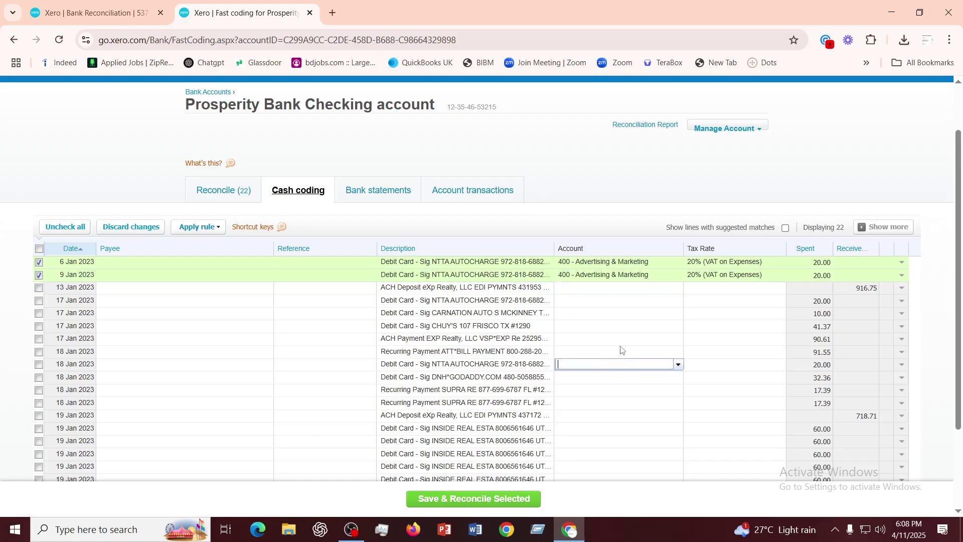
Assign the 18 Jan 2023 ATT bill payment line to account 400 - Advertising & Marketing
left_click(622, 351)
left_click(679, 352)
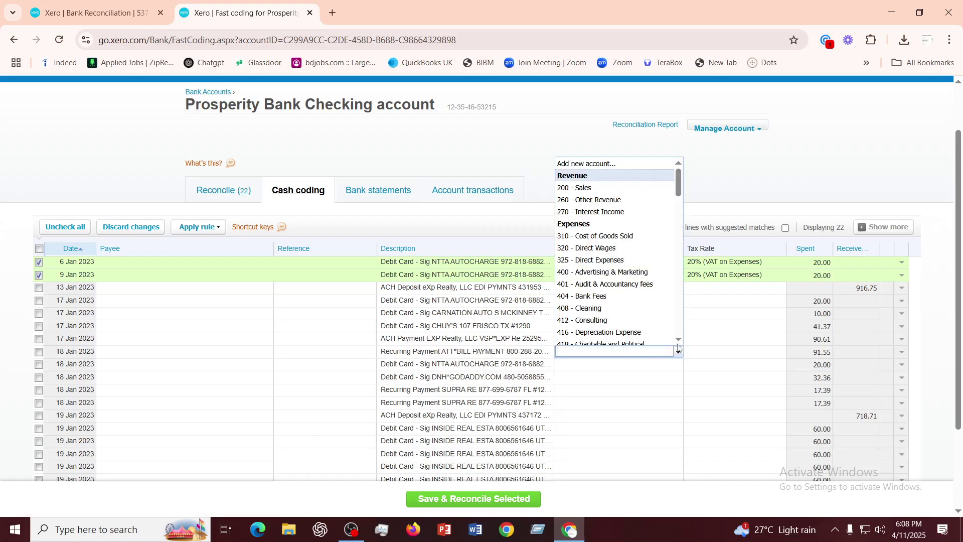
left_click(600, 272)
left_click(614, 404)
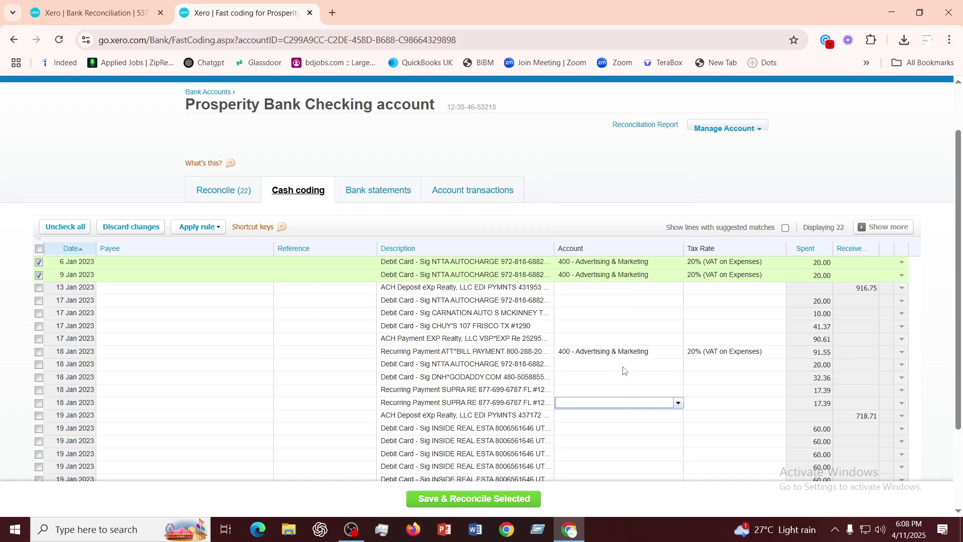
Assign the 18 Jan 2023 NTTA debit line to account 400 - Advertising & Marketing
left_click(624, 365)
left_click(622, 404)
left_click(662, 363)
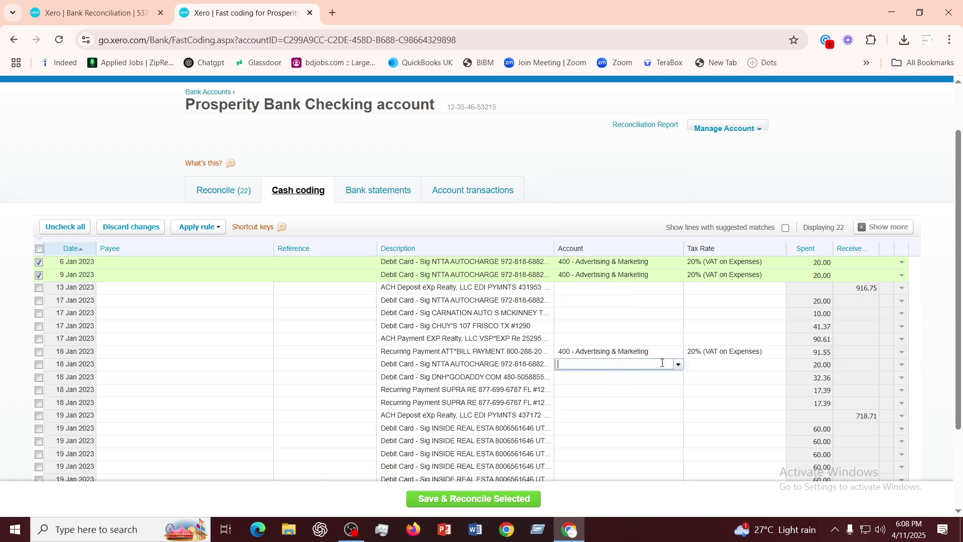
left_click(678, 365)
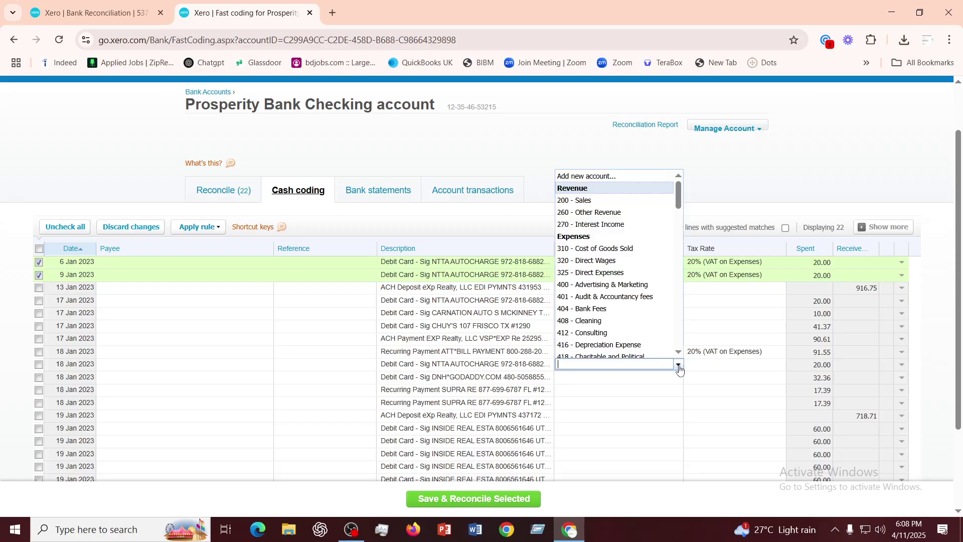
left_click(593, 285)
left_click(604, 425)
left_click(614, 368)
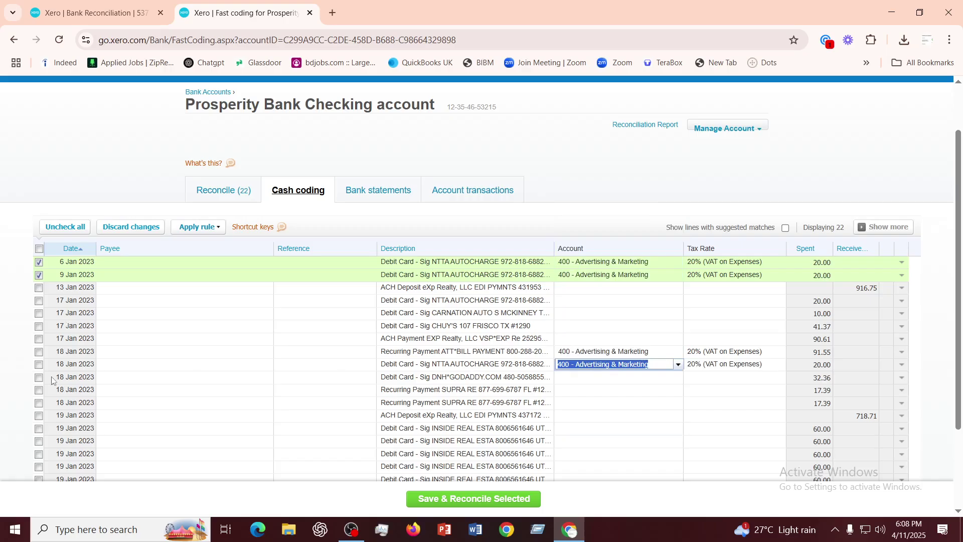
Select the 17 Jan EXP Realty payment, 18 Jan ATT and second 18 Jan SUPRA lines and assign them all to 400 - Advertising & Marketing
left_click(39, 339)
left_click(38, 353)
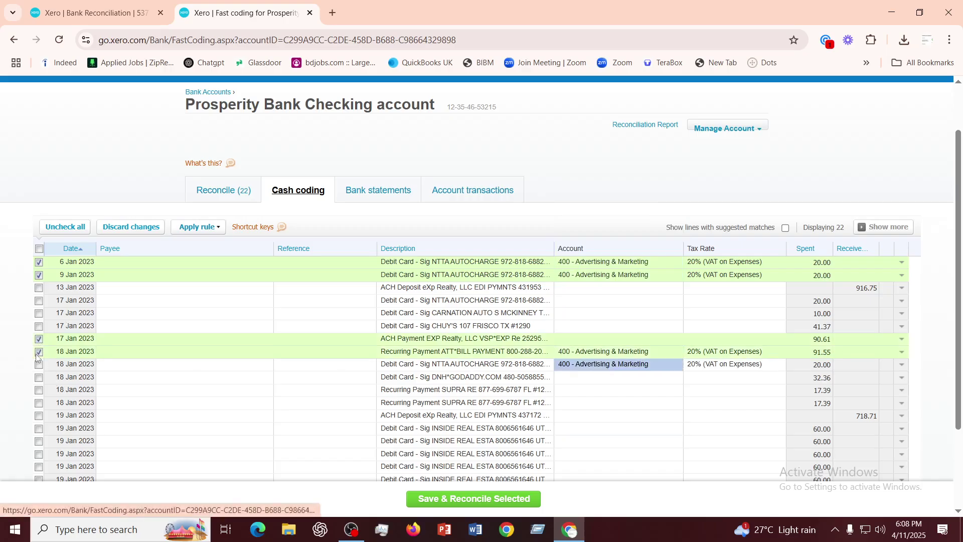
left_click(39, 404)
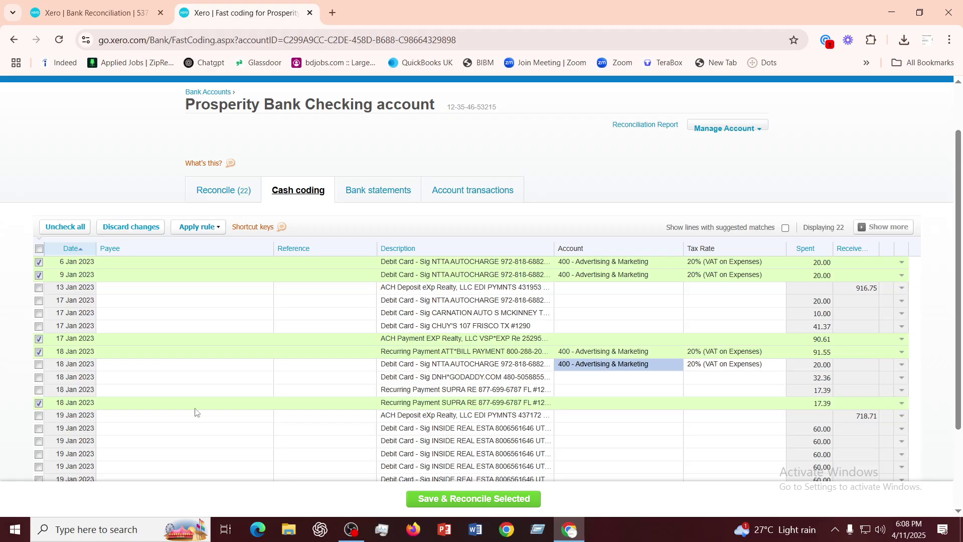
left_click(587, 402)
left_click(678, 403)
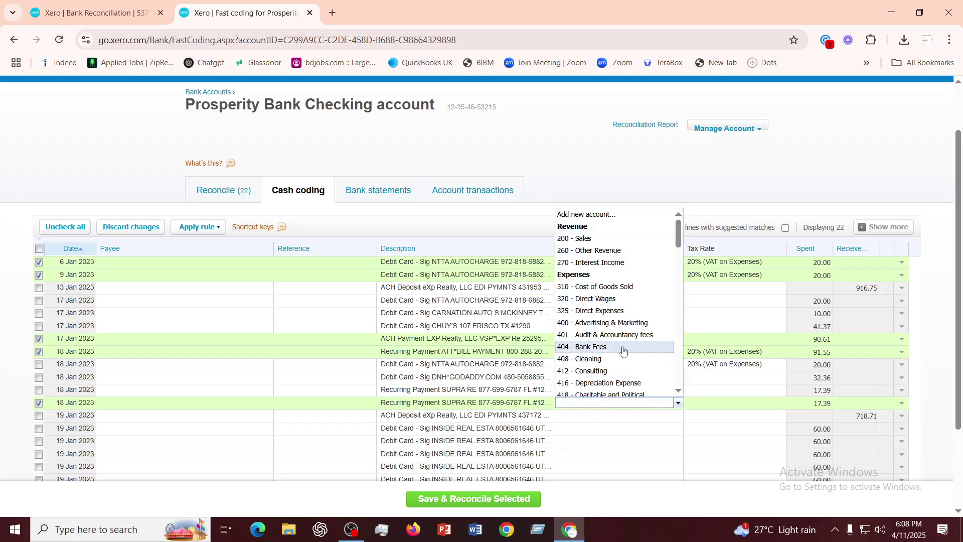
left_click(603, 322)
left_click(599, 454)
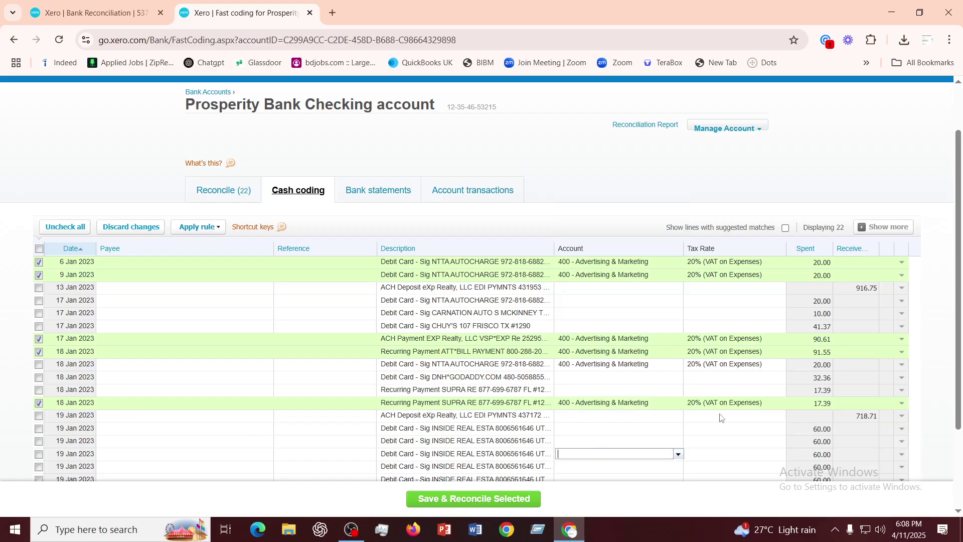
Deselect the 17 and 18 Jan lines, keeping only the 6 and 9 Jan NTTA lines selected, and save and reconcile those
left_click(38, 402)
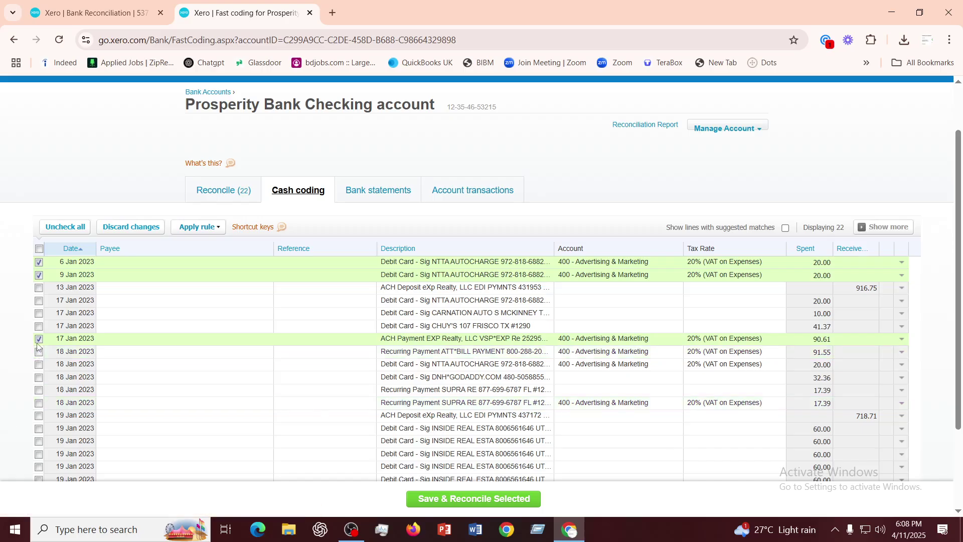
left_click(39, 339)
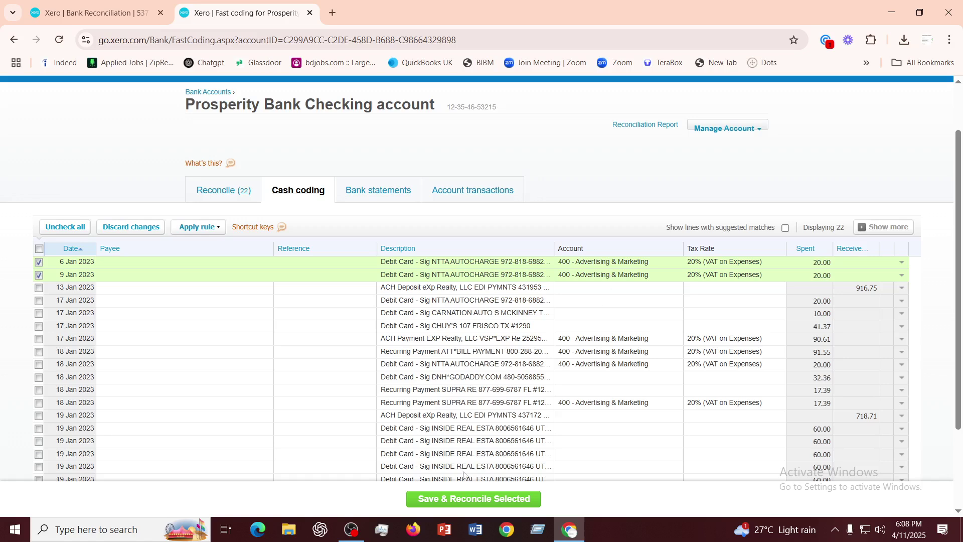
left_click(458, 508)
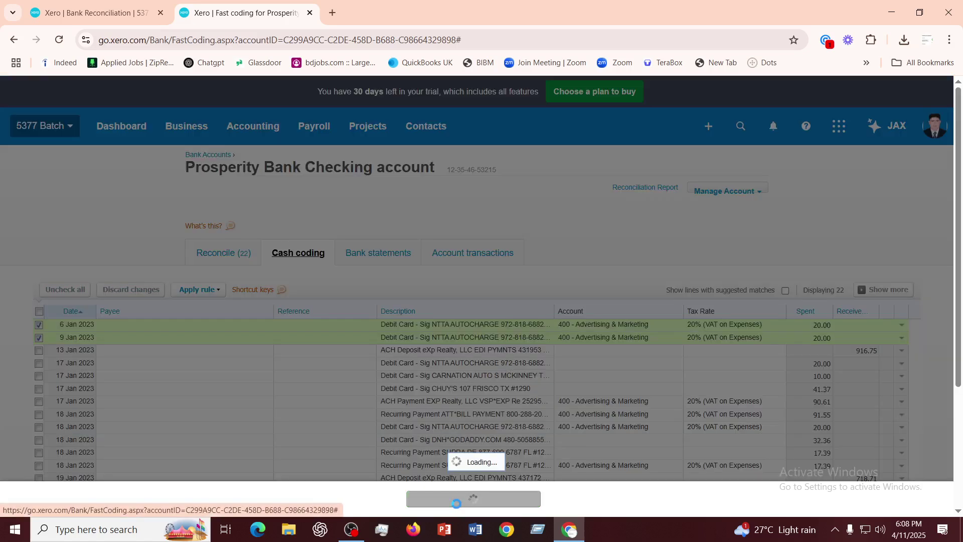
left_click(527, 323)
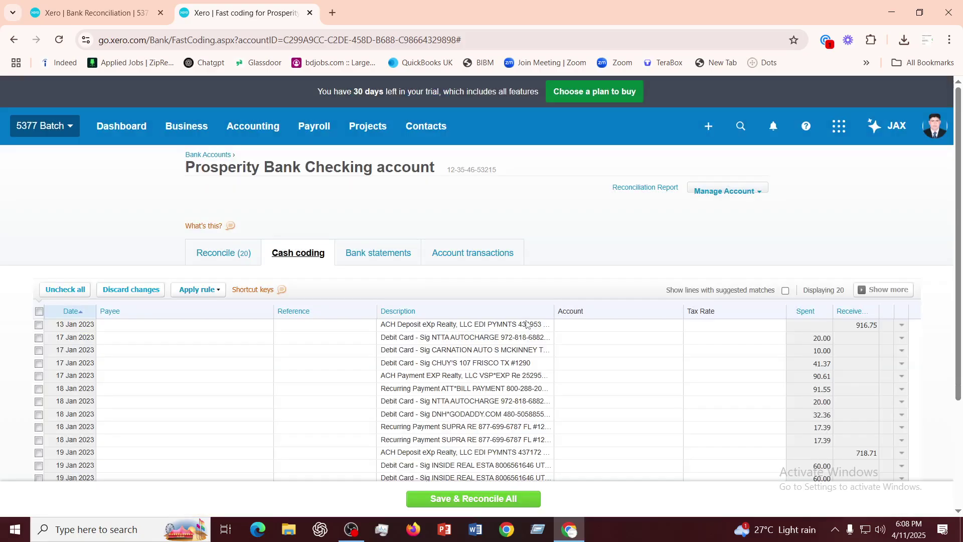
Select the 13 Jan 2023 eXp Realty deposit and code it to account 200 - Sales with the Exempt Income tax rate
scroll(527, 323, "down", 3)
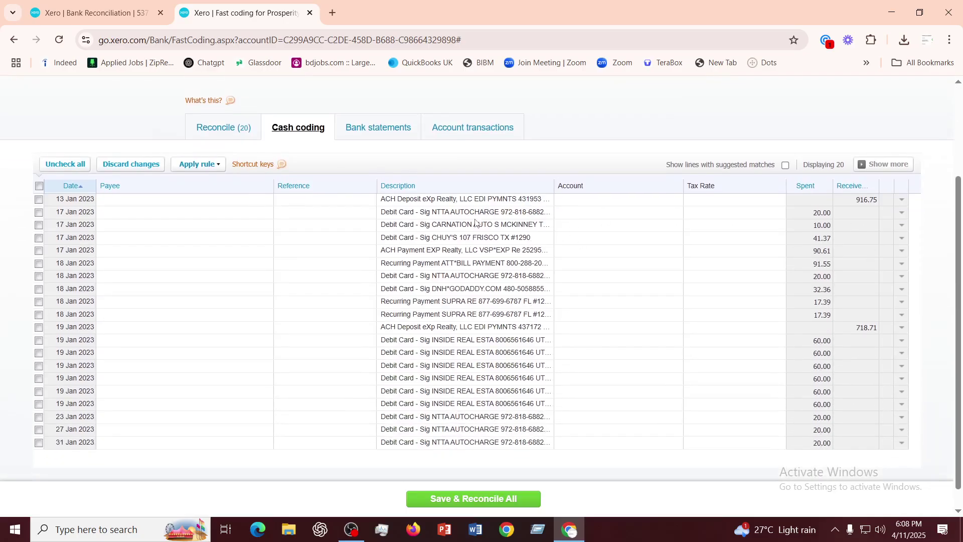
left_click(38, 200)
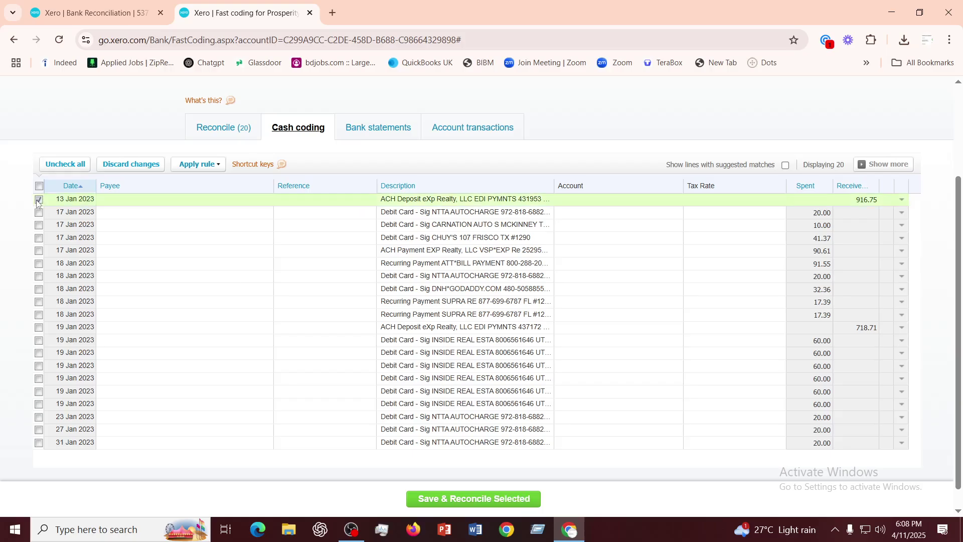
left_click(645, 200)
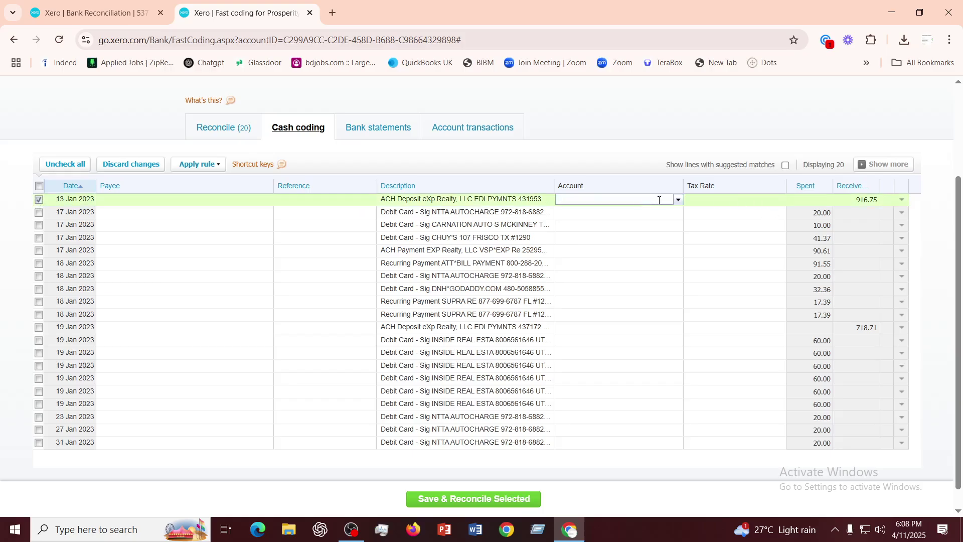
type("sales")
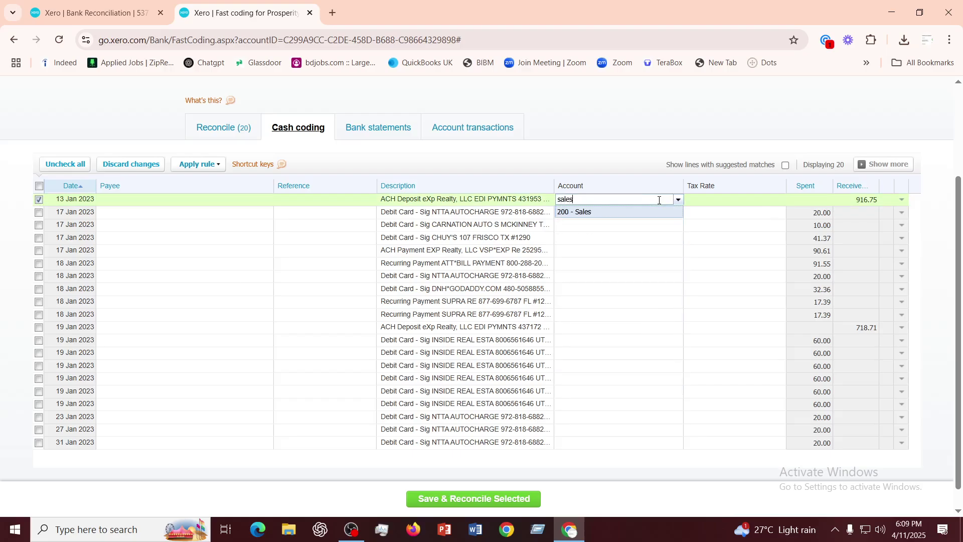
left_click(616, 216)
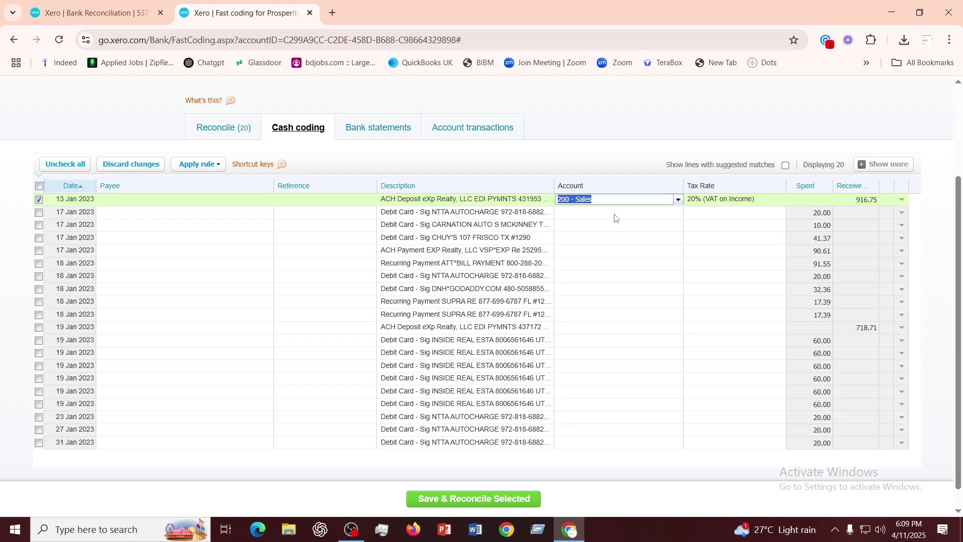
left_click(757, 200)
left_click(784, 201)
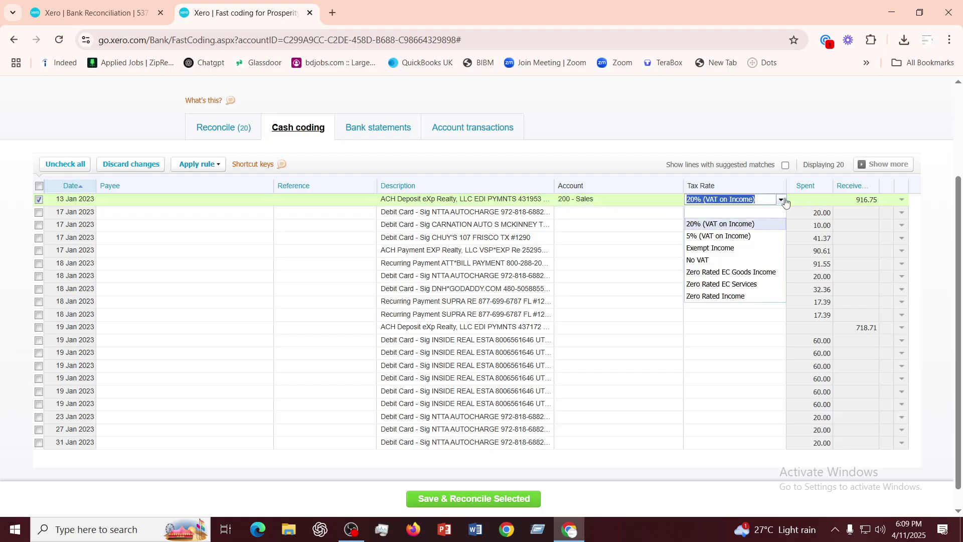
left_click(711, 248)
left_click(570, 264)
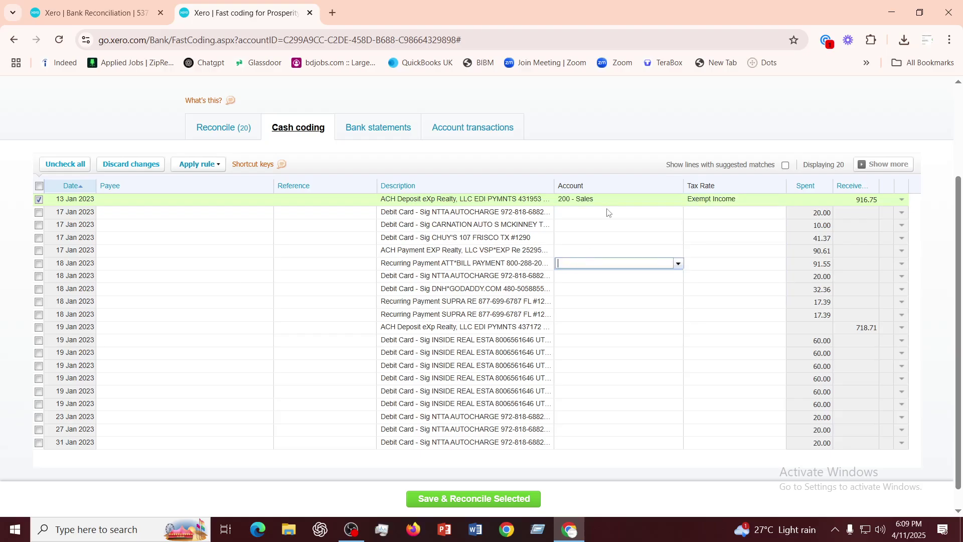
left_click(40, 211)
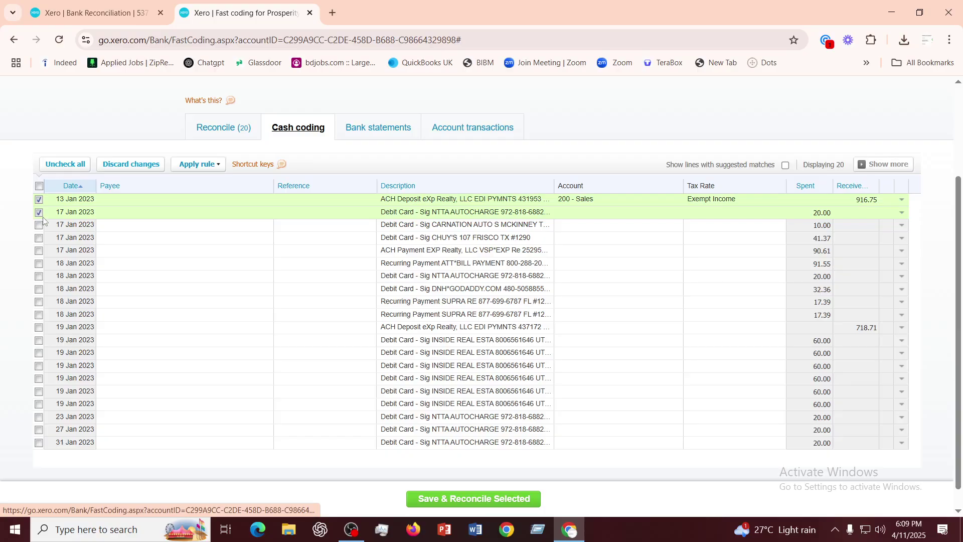
left_click(39, 224)
left_click(39, 238)
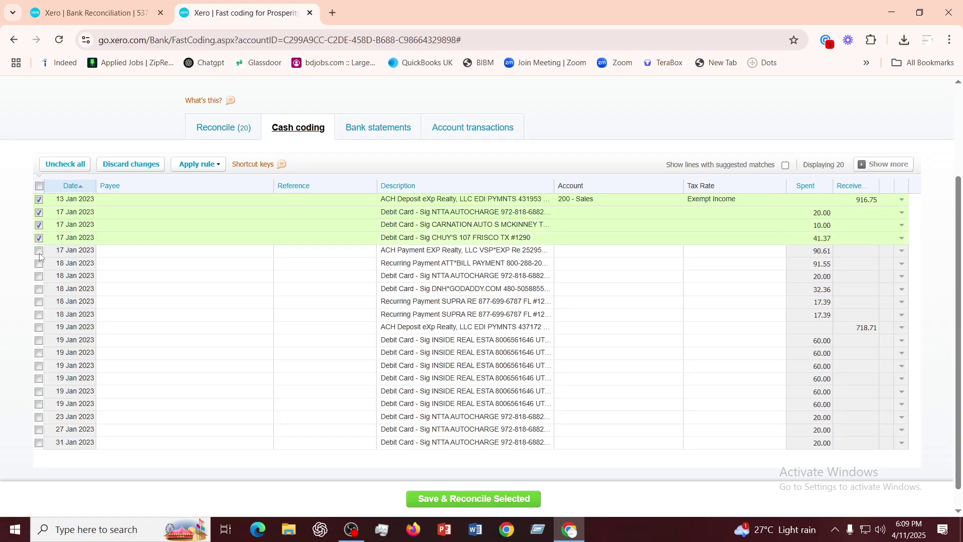
left_click(40, 253)
left_click(610, 213)
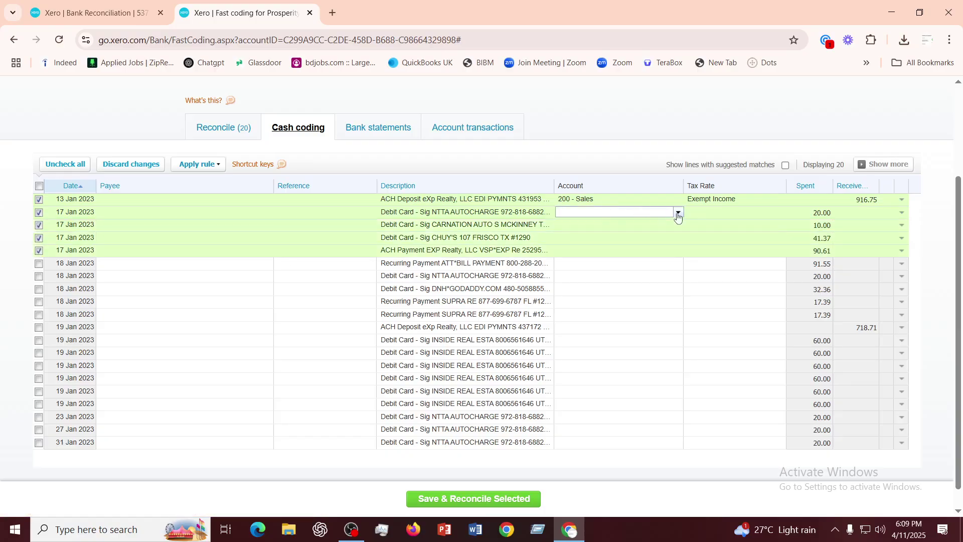
left_click(39, 215)
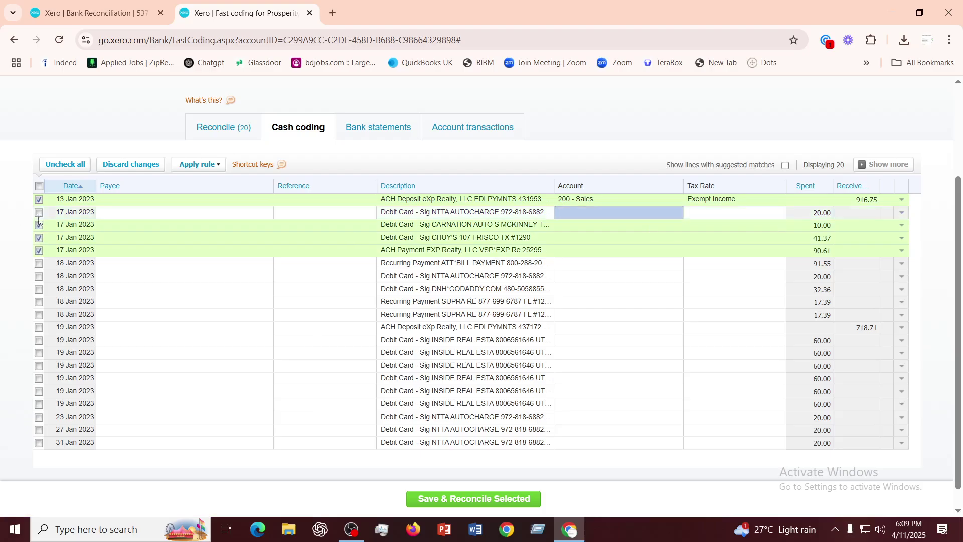
left_click(39, 224)
left_click(39, 237)
left_click(39, 251)
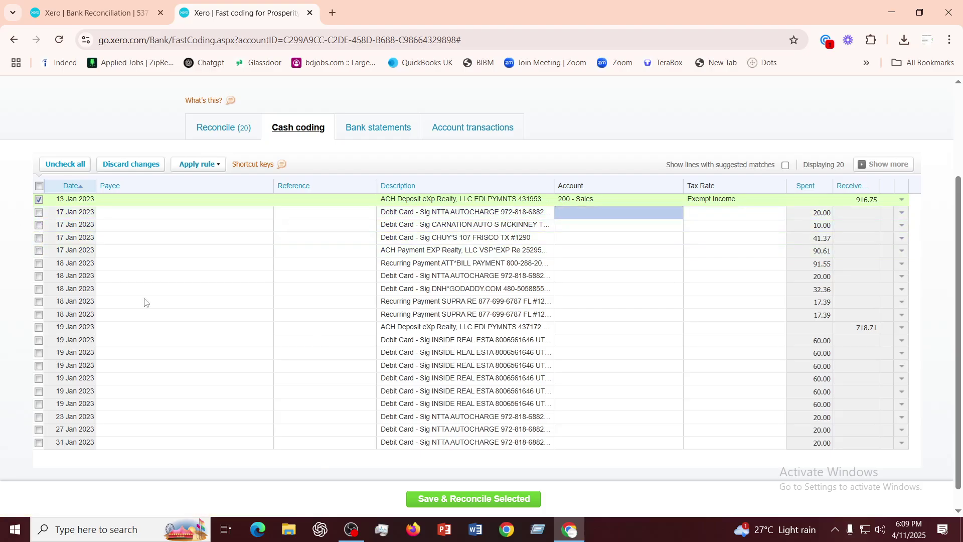
Save and reconcile the selected 13 Jan 2023 eXp Realty deposit
left_click(469, 499)
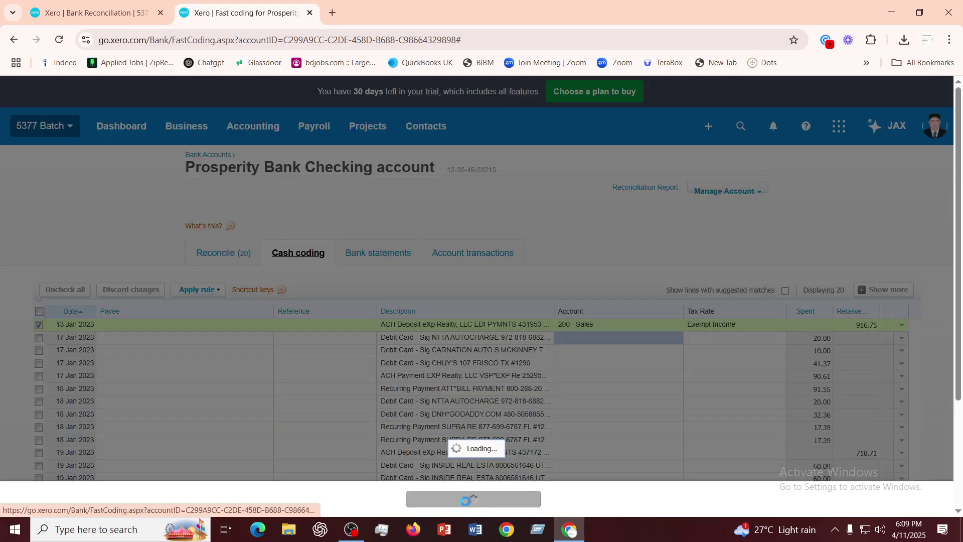
left_click(520, 323)
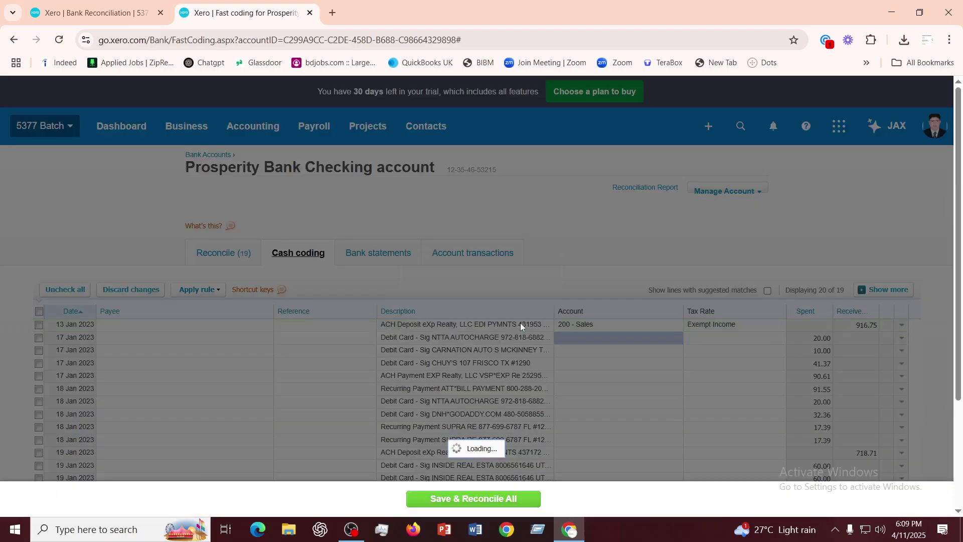
Select the four 17 Jan lines and the 18 Jan ATT bill payment and assign them all to account 400 - Advertising & Marketing
scroll(519, 323, "down", 2)
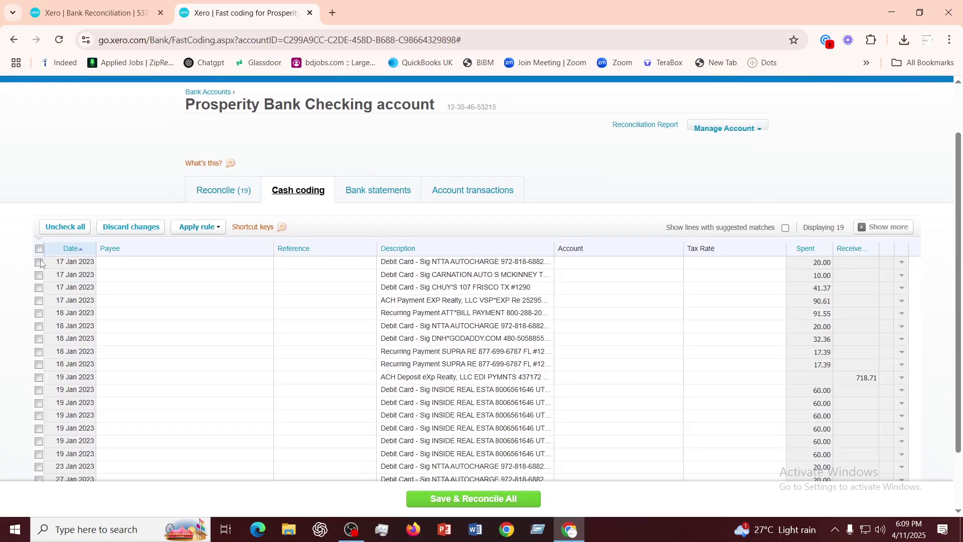
left_click(39, 262)
left_click(39, 275)
left_click(40, 288)
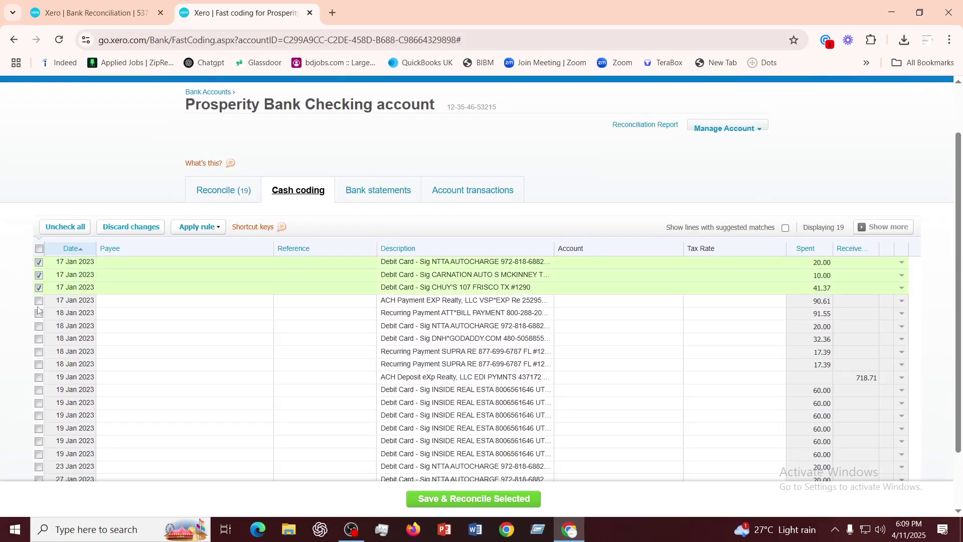
left_click(39, 301)
left_click(39, 313)
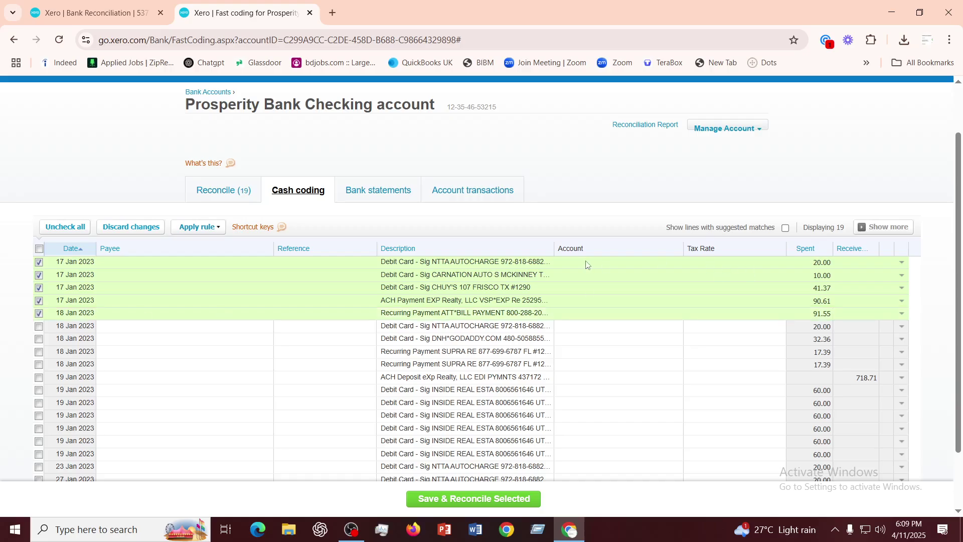
left_click(654, 264)
left_click(678, 263)
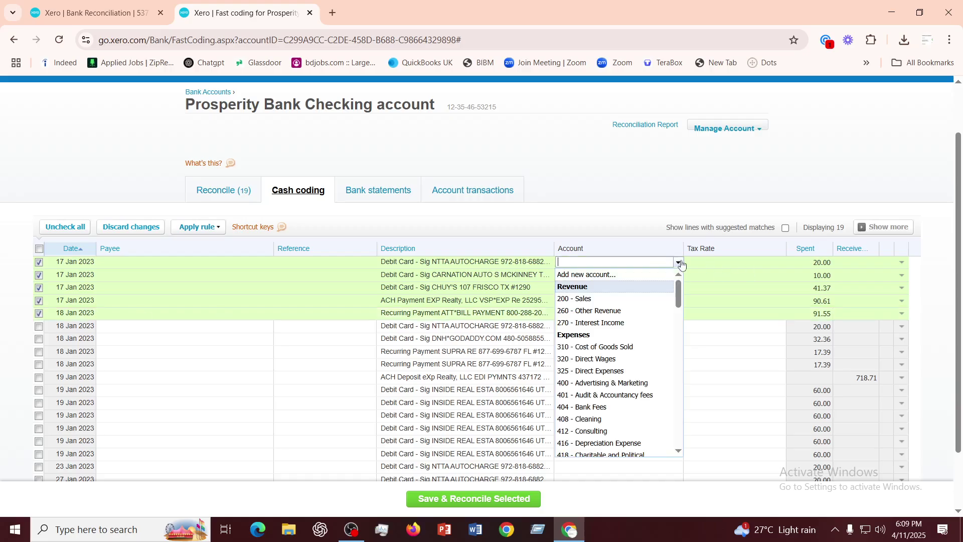
left_click(601, 384)
left_click(640, 351)
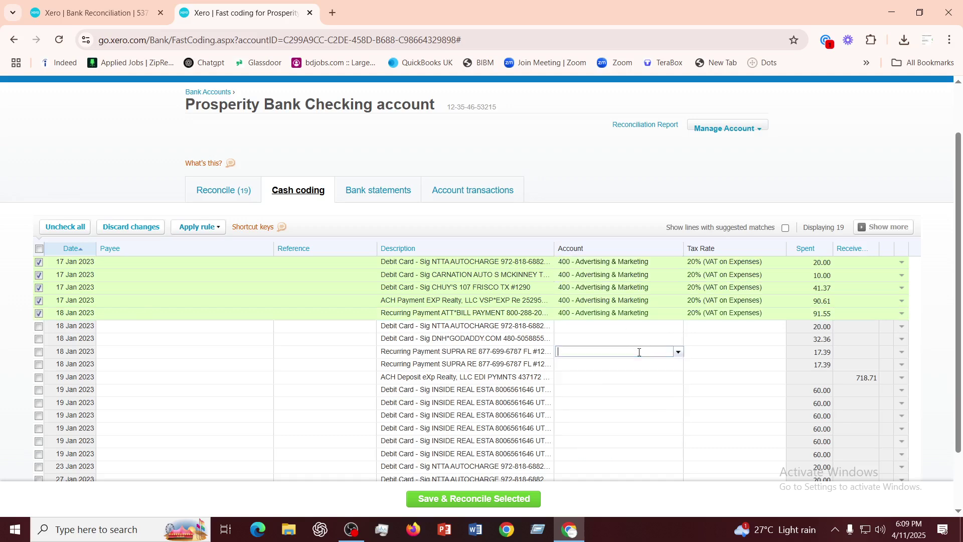
Set the tax rate of the five selected lines to Exempt Expenses and save and reconcile them
left_click(742, 264)
left_click(781, 263)
key("Down")
key("Down")
key("Down")
key("Down")
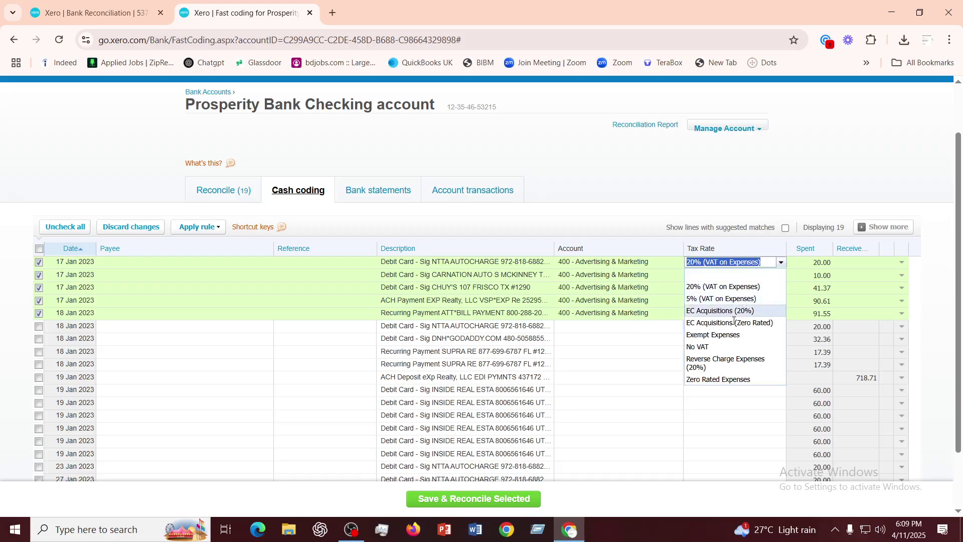
key("Return")
left_click(597, 356)
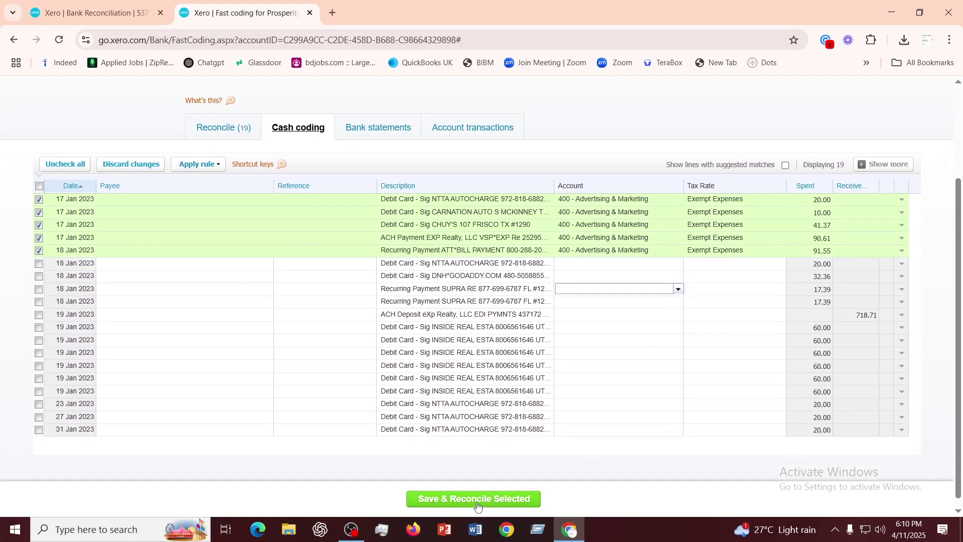
left_click(476, 500)
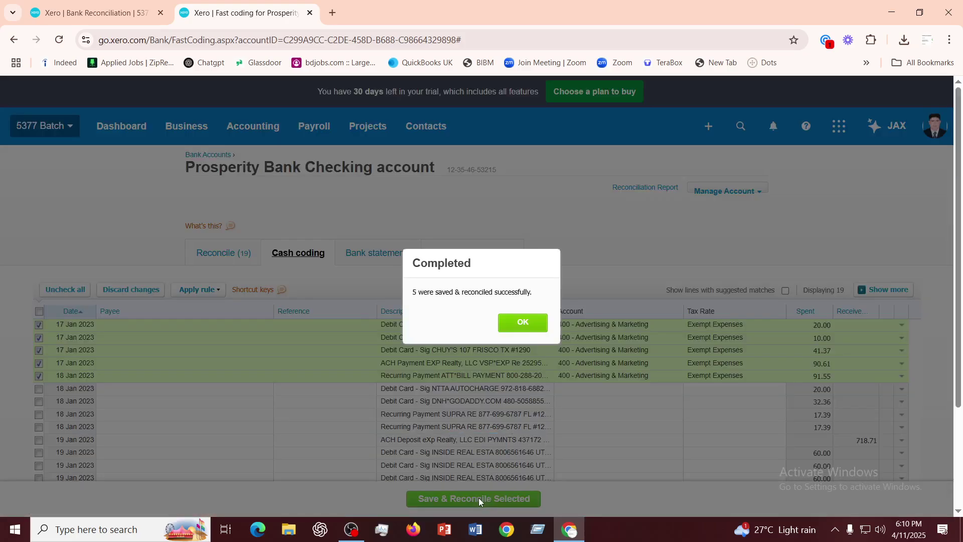
Dismiss the completion notice and widen the Description column of the cash coding list to show the full descriptions
left_click(526, 324)
scroll(526, 315, "down", 3)
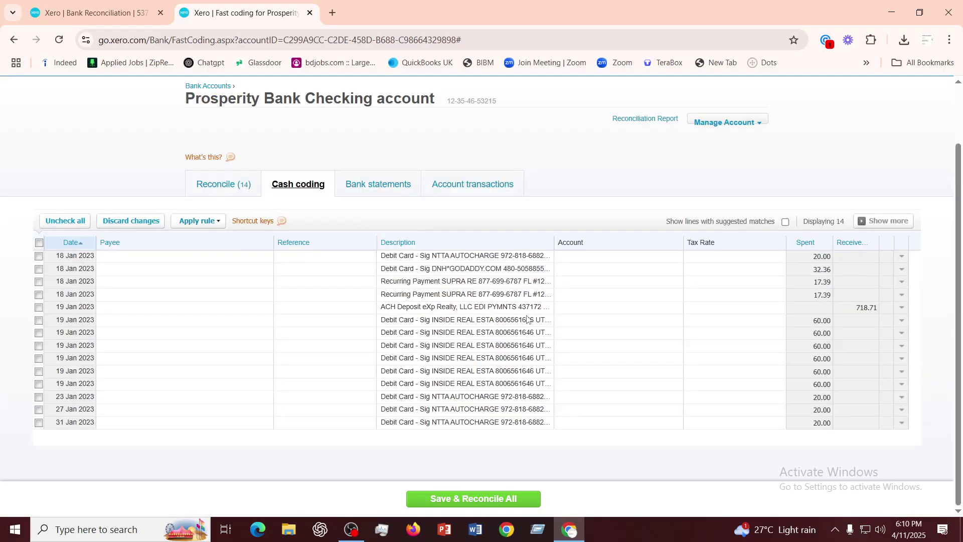
scroll(528, 320, "up", 2)
scroll(528, 320, "down", 2)
left_click_drag(556, 242, 599, 246)
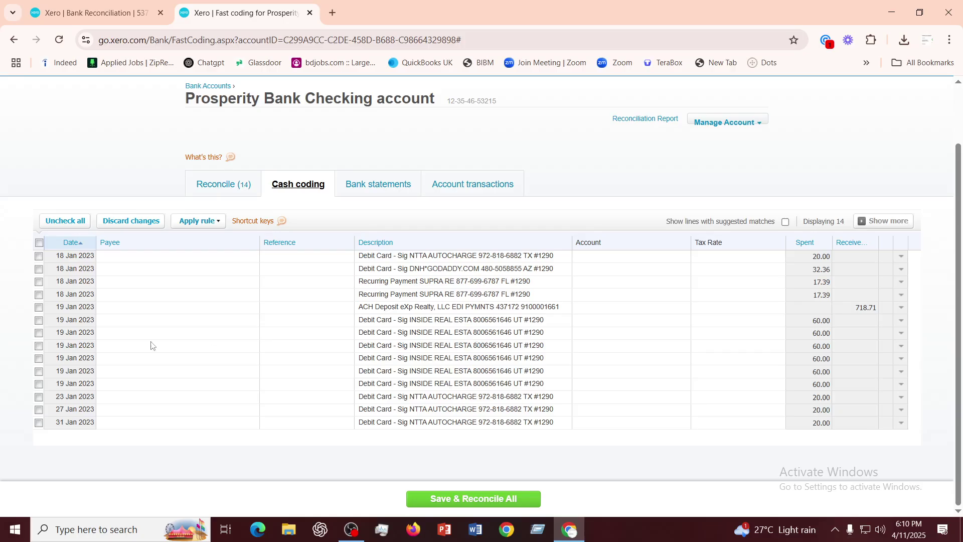
Select the six 19 Jan 2023 INSIDE REAL ESTA lines and assign them all to account 325 - Direct Expenses
left_click(39, 321)
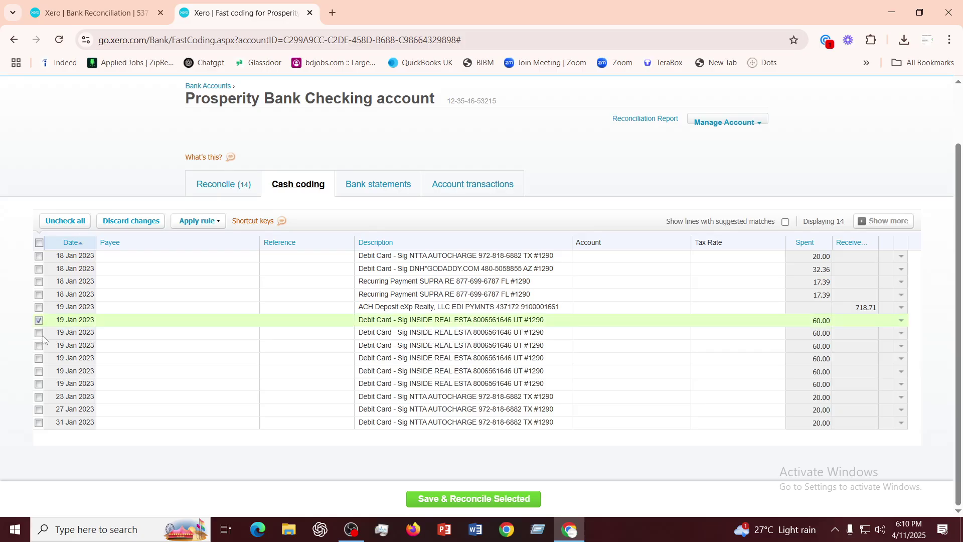
left_click(39, 333)
left_click(39, 346)
left_click(39, 359)
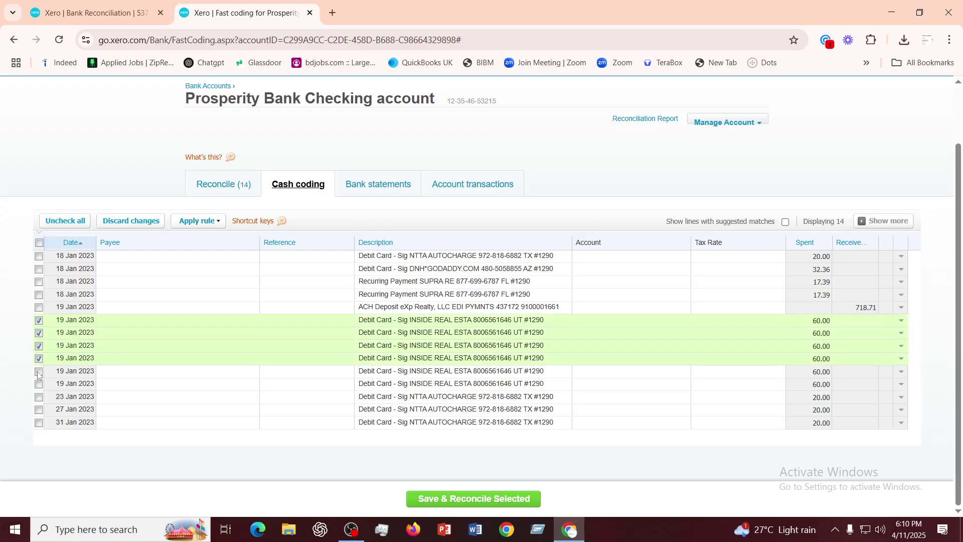
left_click(39, 371)
left_click(39, 384)
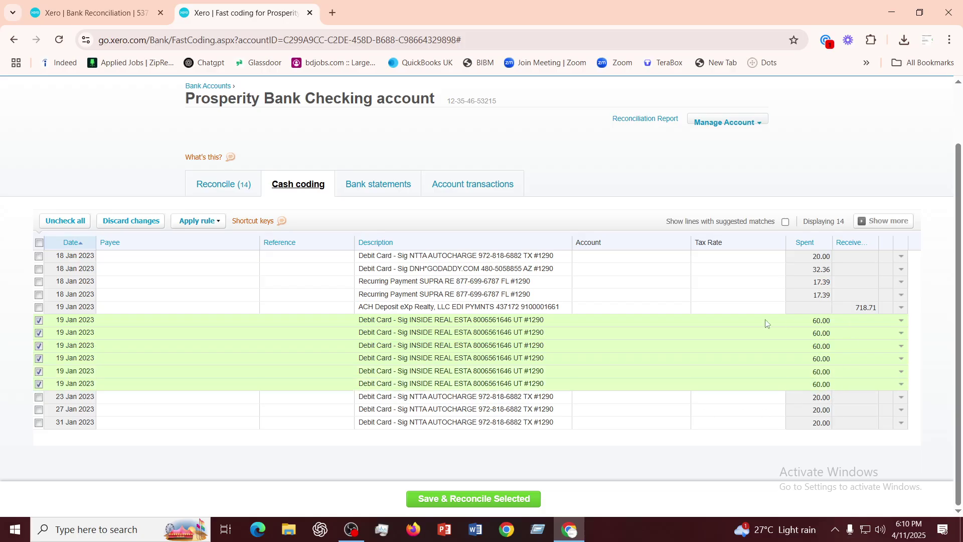
left_click(668, 320)
left_click(687, 320)
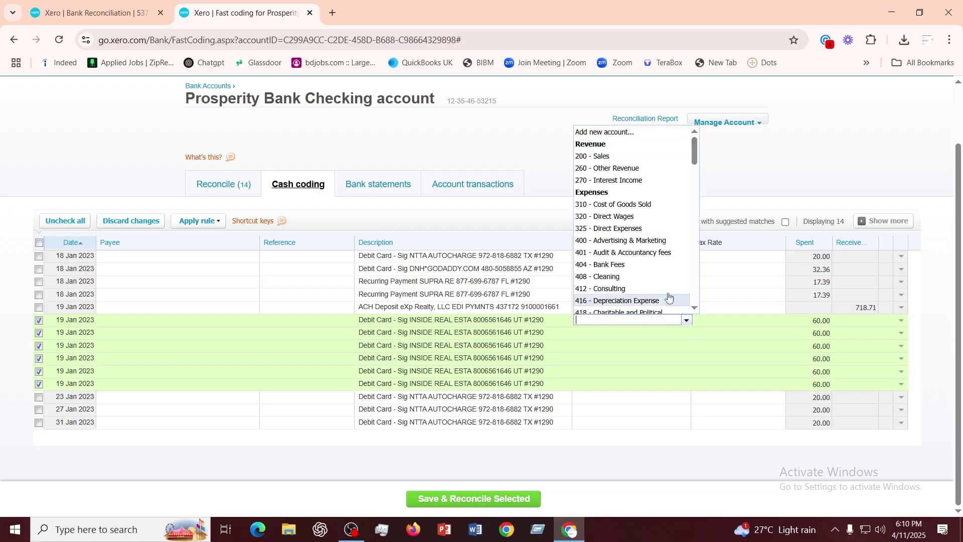
left_click(620, 229)
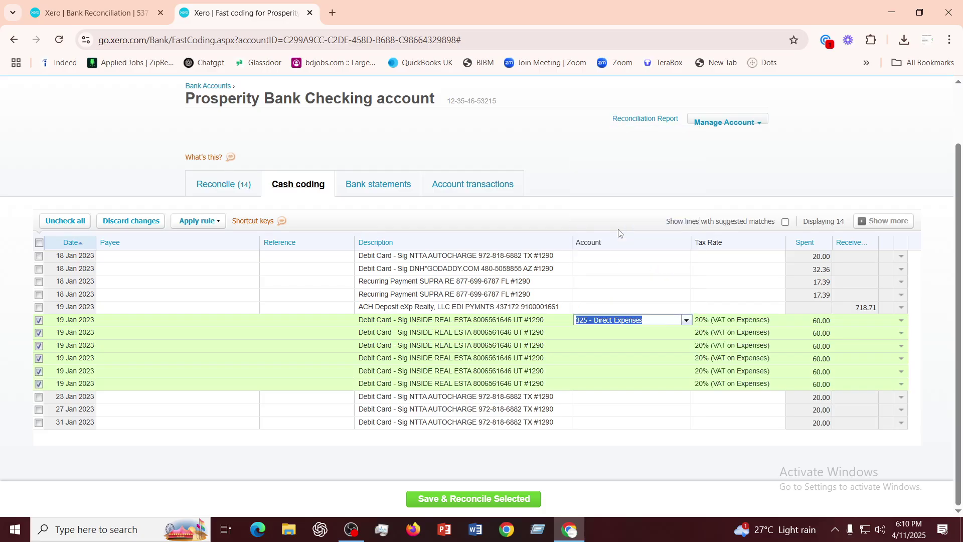
left_click(599, 423)
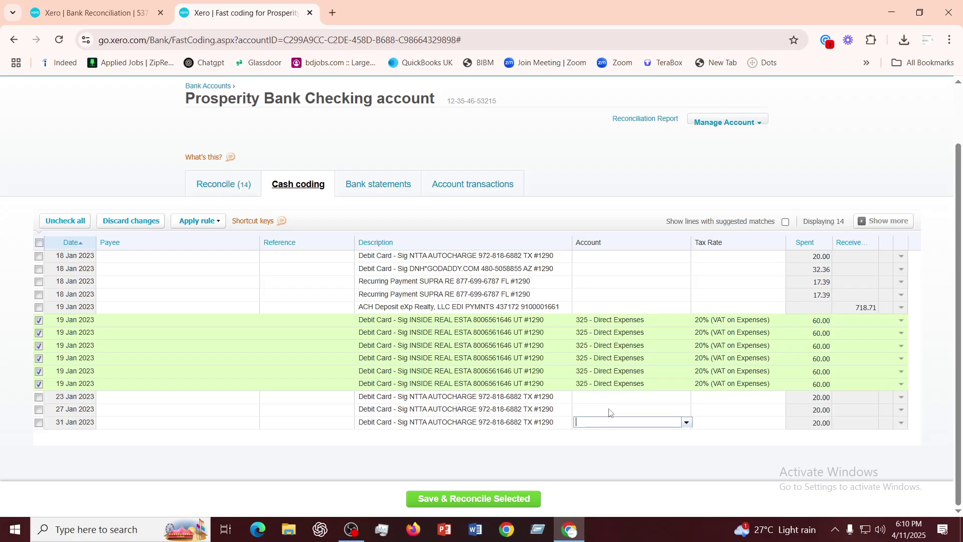
Set the tax rate of the six INSIDE REAL ESTA lines to Exempt Expenses and save and reconcile them
left_click(782, 321)
left_click(781, 321)
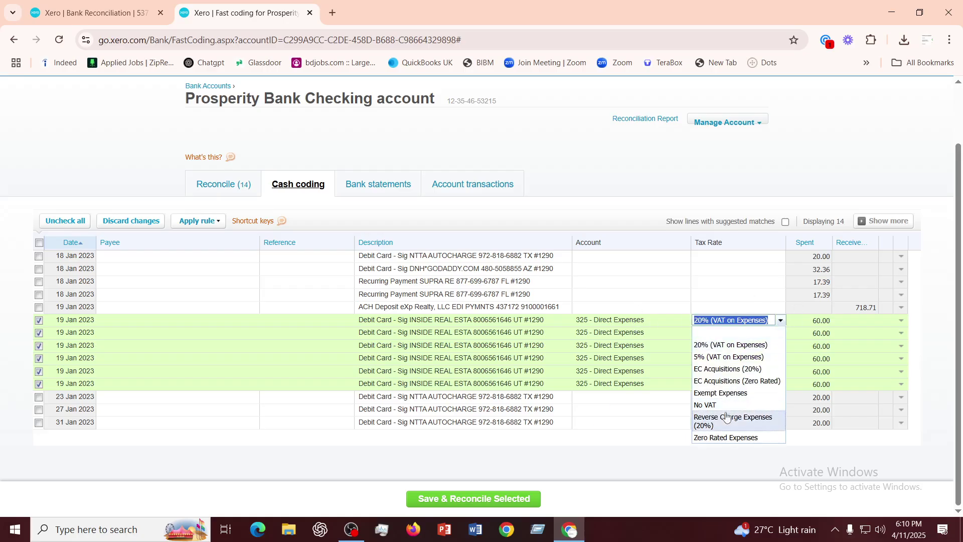
left_click(722, 392)
left_click(638, 415)
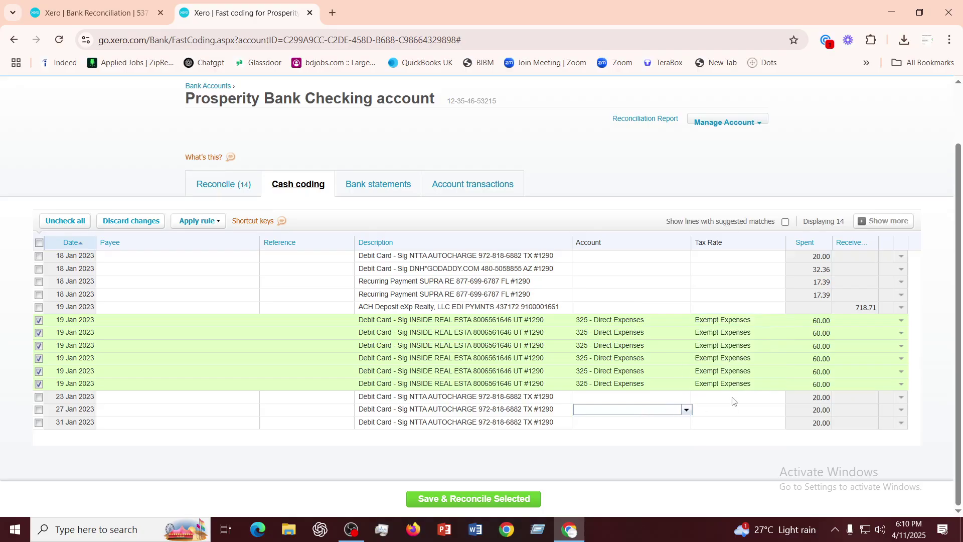
left_click(452, 499)
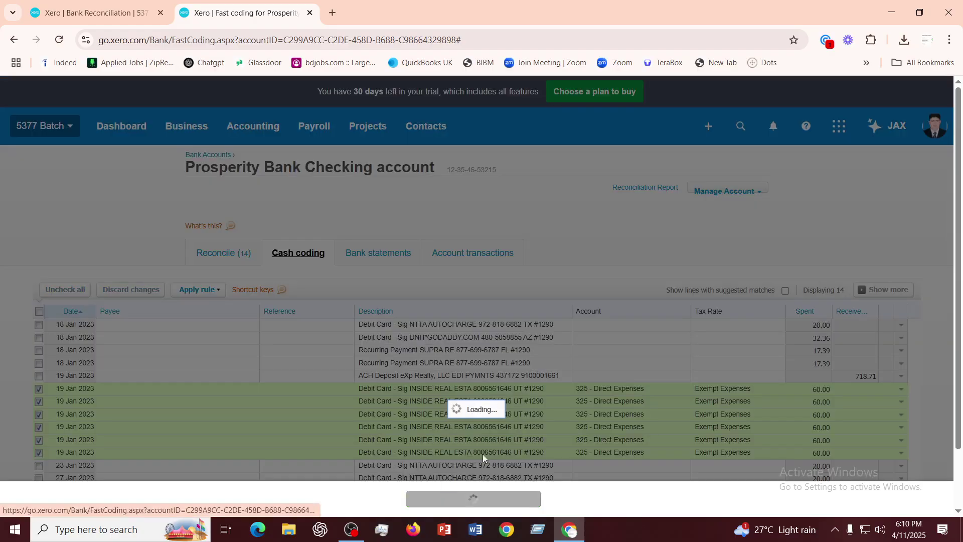
left_click(531, 327)
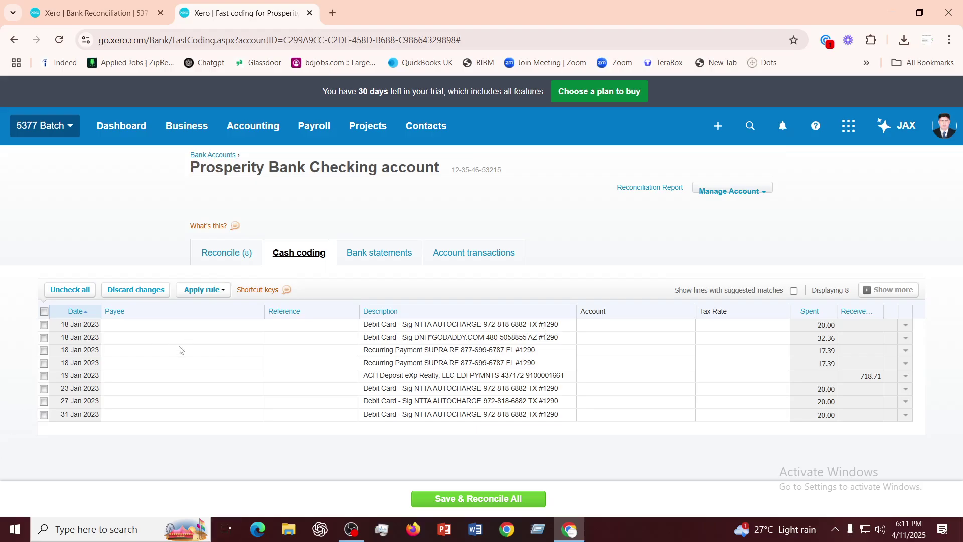
Select the 18 Jan 2023 NTTA AUTOCHARGE line and assign it to account 412 - Consulting
left_click(43, 326)
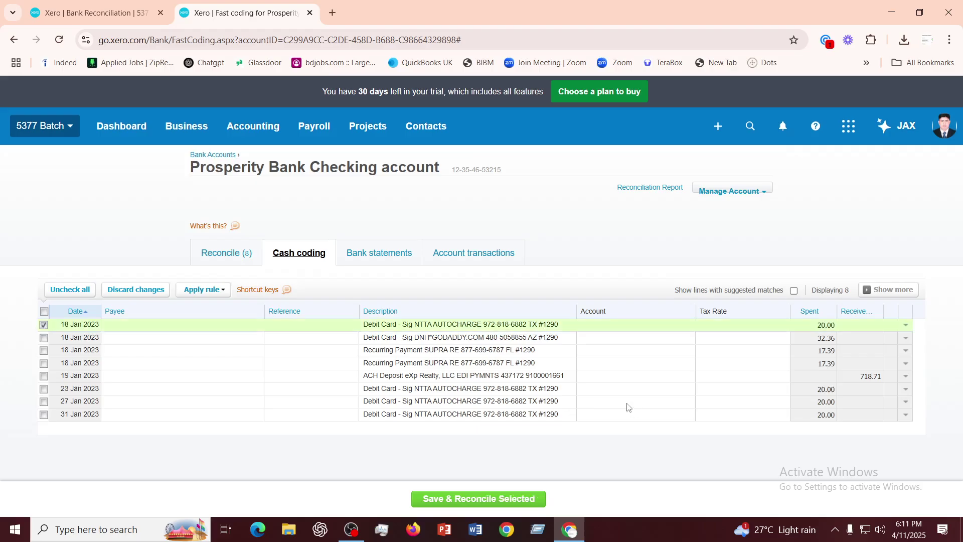
left_click(675, 326)
left_click(692, 327)
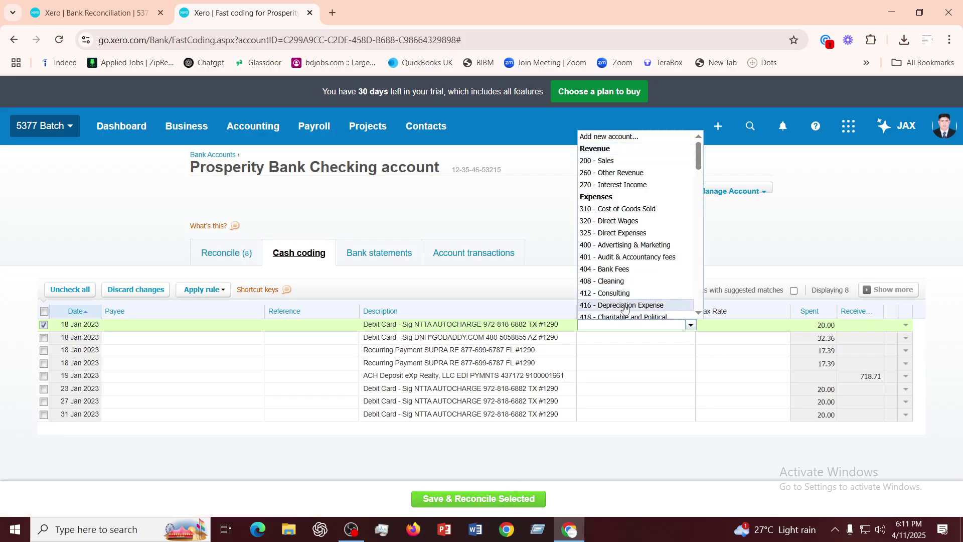
left_click(637, 293)
Set the 18 Jan NTTA AUTOCHARGE line's tax rate to Exempt Expenses and save and reconcile it
left_click(755, 325)
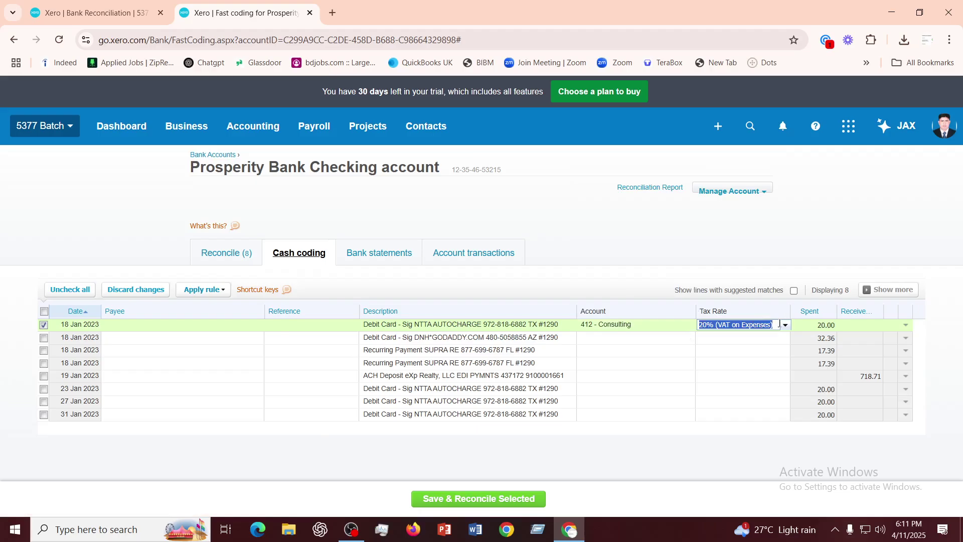
left_click(784, 331)
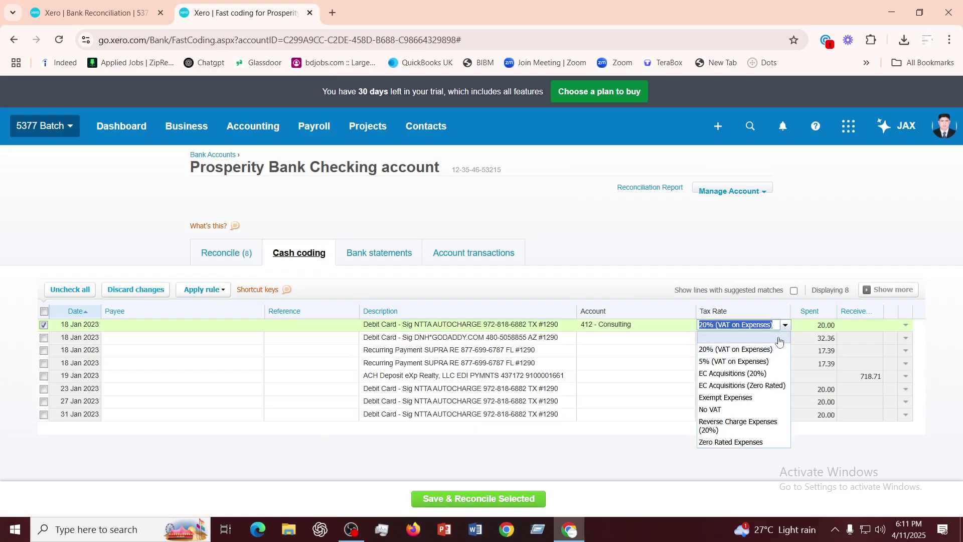
left_click(727, 399)
left_click(647, 391)
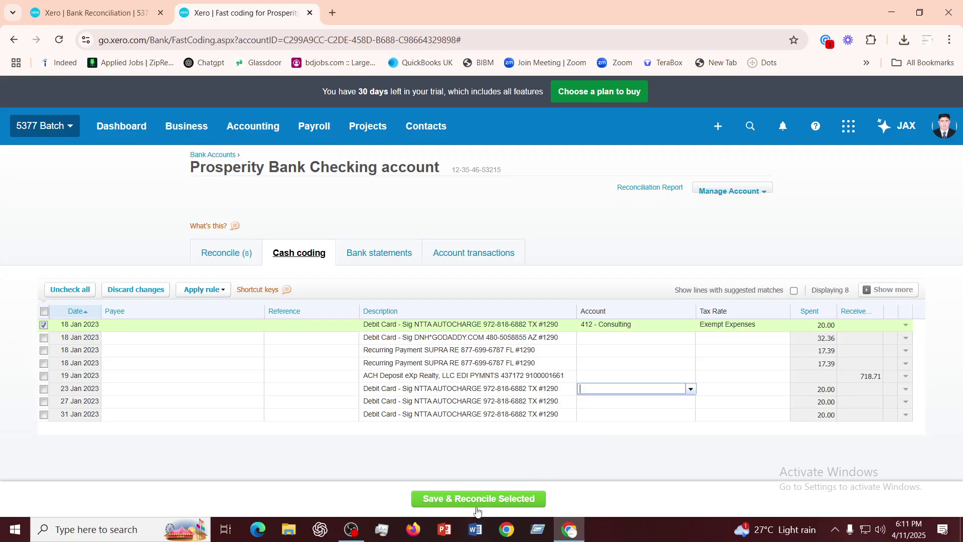
left_click(436, 499)
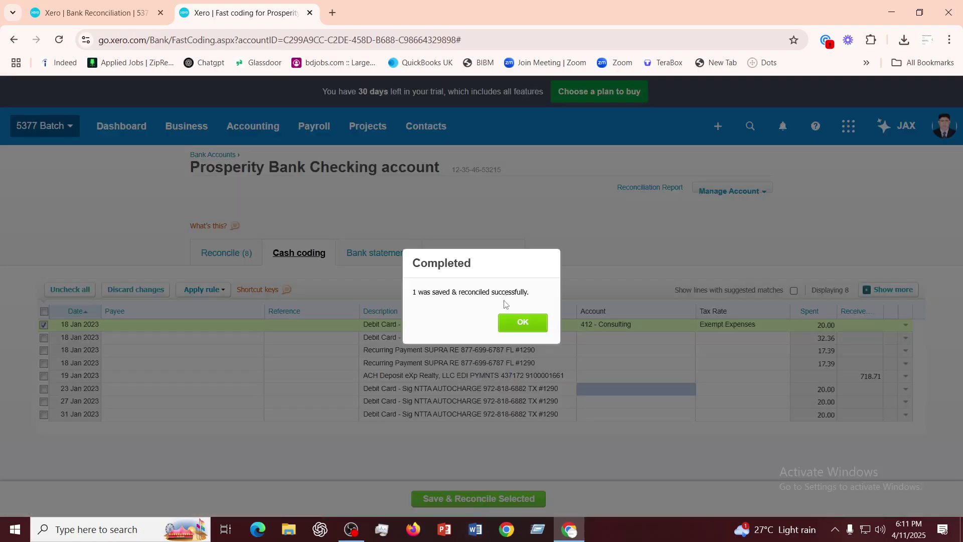
left_click(517, 326)
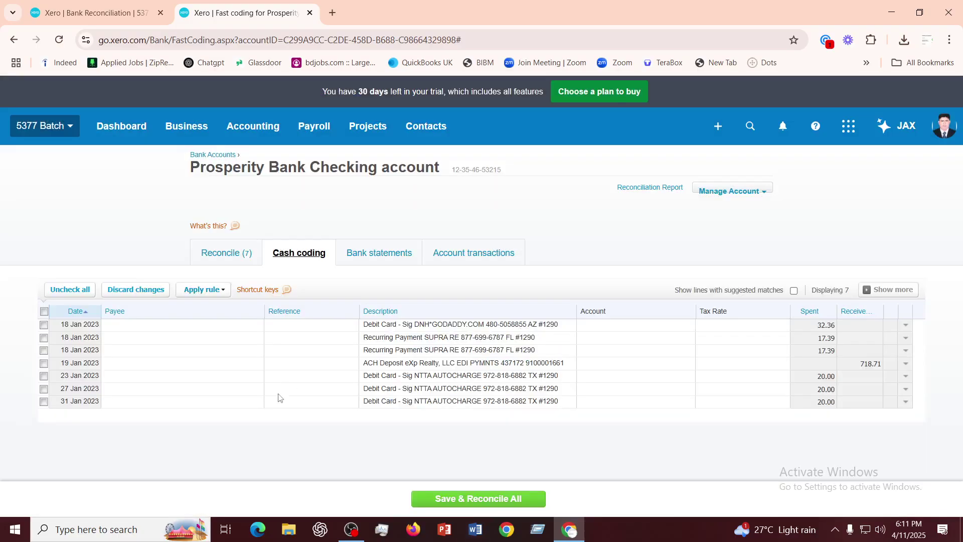
Select the 19 Jan 2023 eXp Realty deposit and assign it to account 200 - Sales
left_click(44, 364)
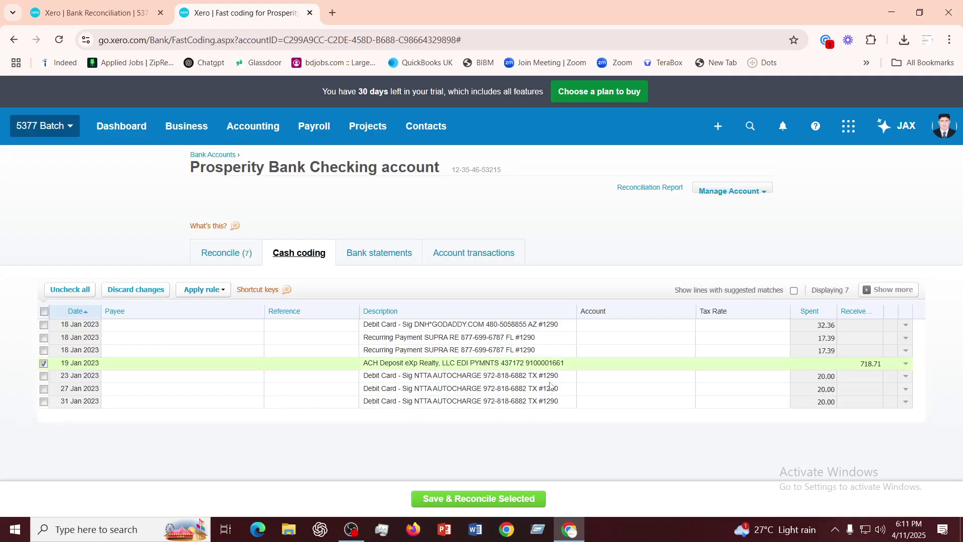
left_click(640, 366)
left_click(693, 364)
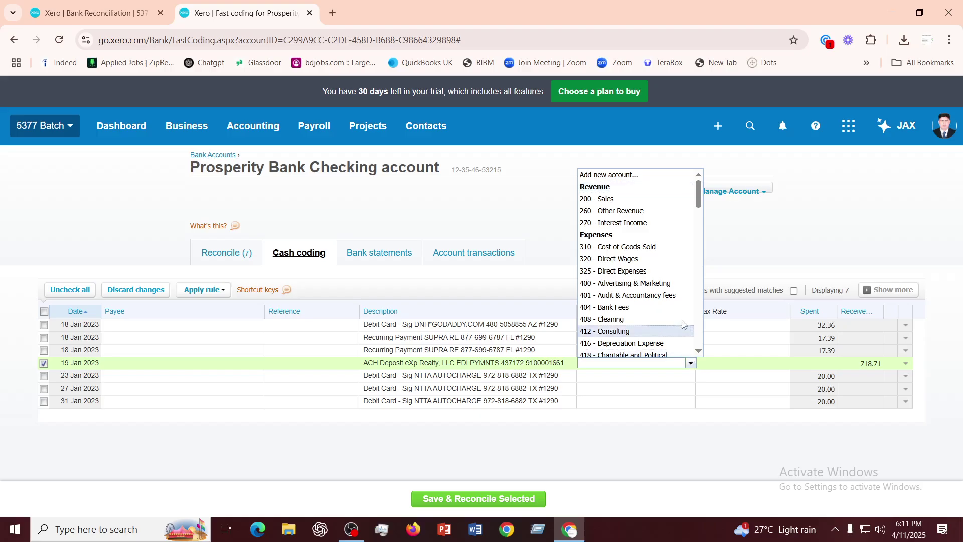
left_click(599, 199)
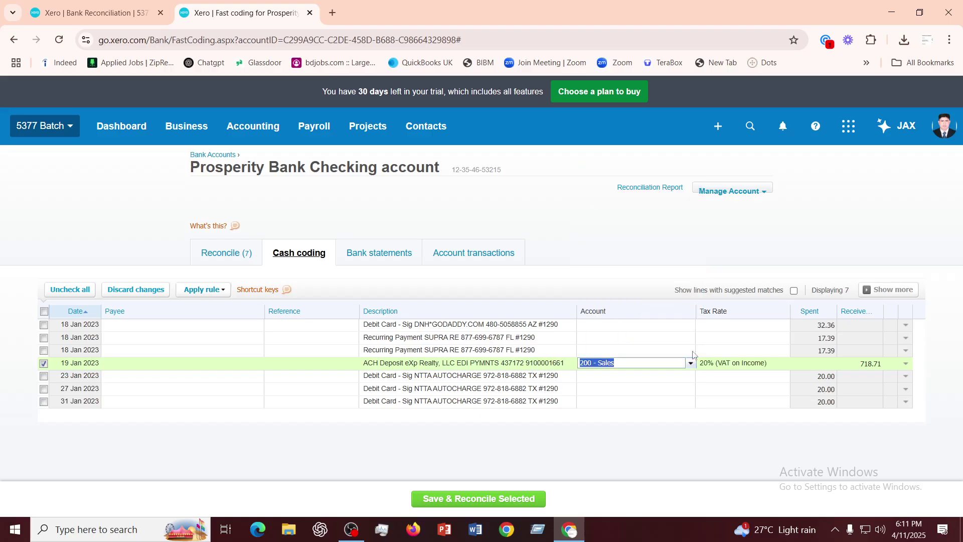
Set the 19 Jan eXp Realty deposit's tax rate to Exempt Income and save and reconcile it
left_click(773, 365)
left_click(785, 366)
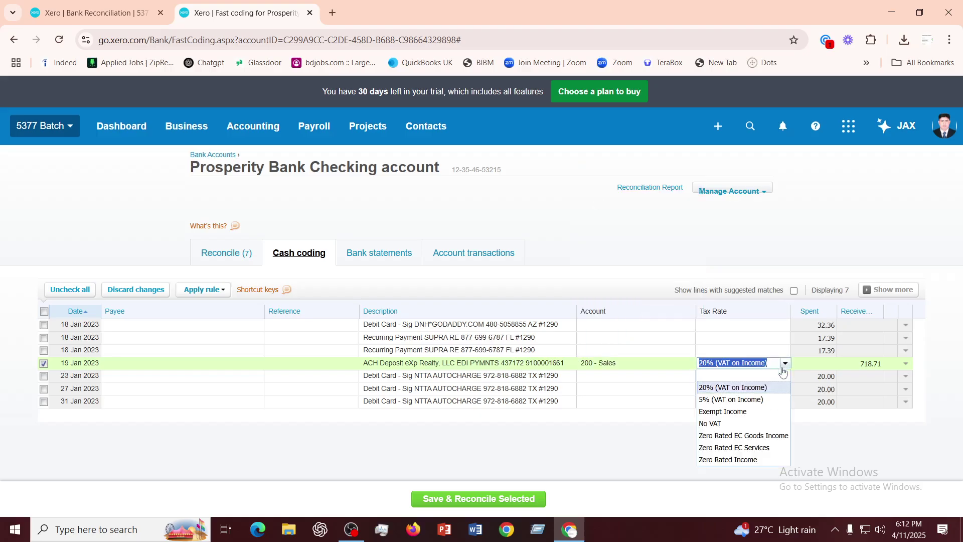
left_click(737, 411)
left_click(653, 407)
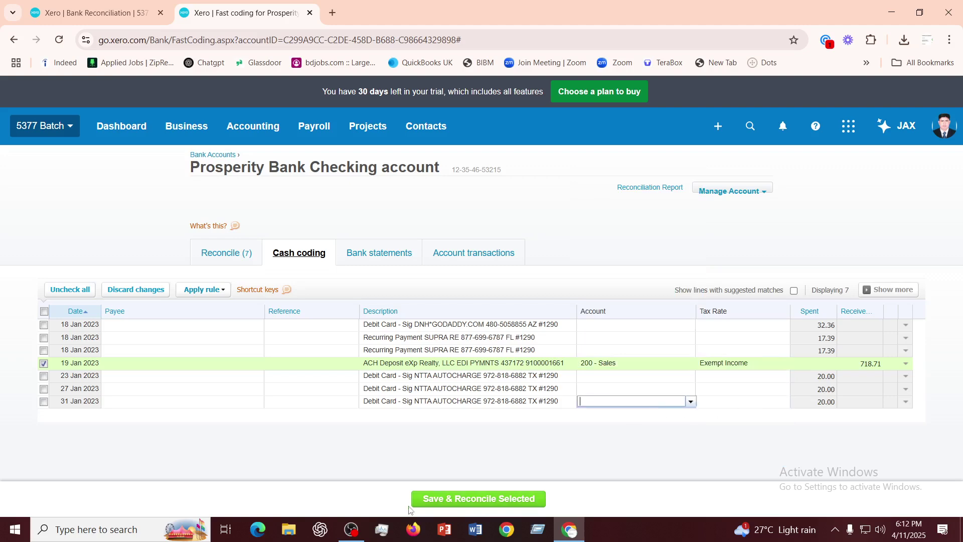
left_click(455, 500)
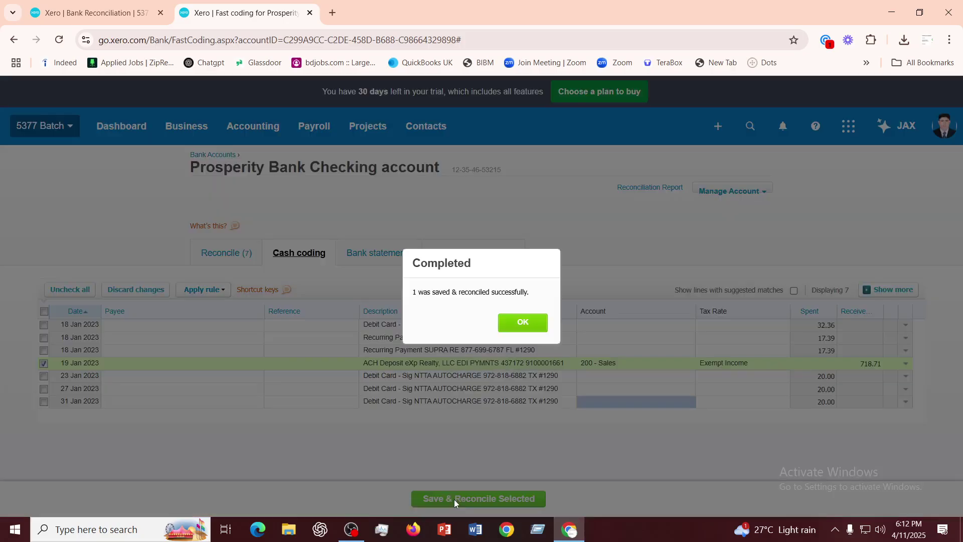
left_click(527, 322)
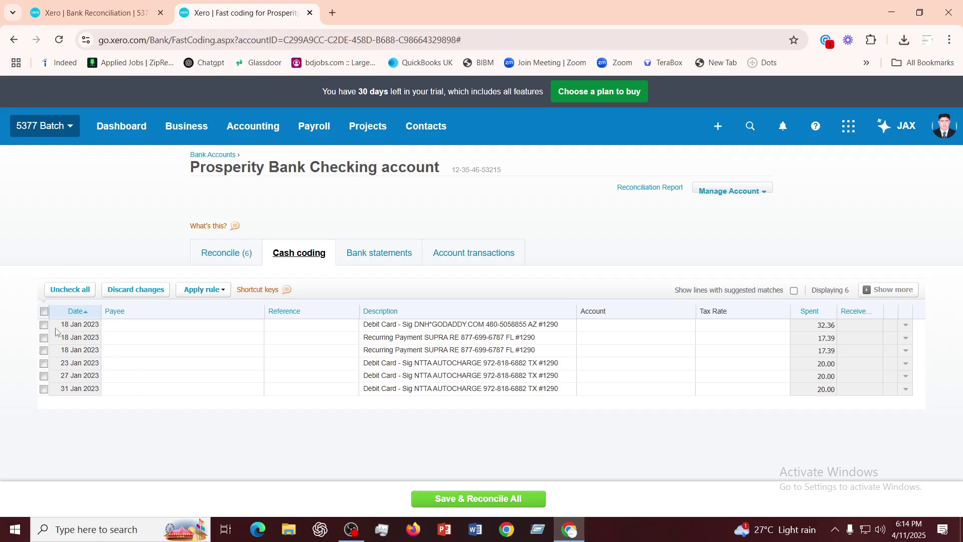
Select all six remaining statement lines and assign them to account 401 - Audit & Accountancy fees
left_click(44, 312)
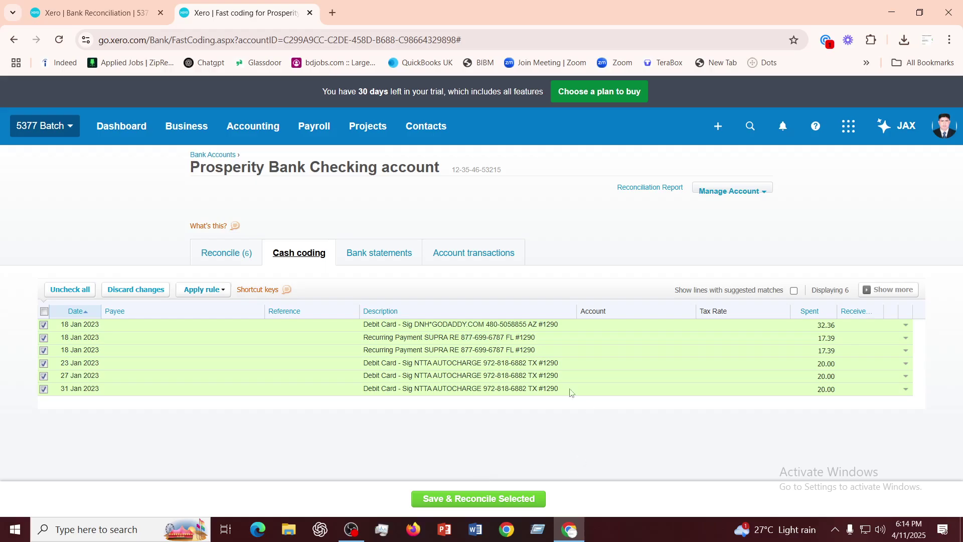
left_click(651, 325)
left_click(691, 326)
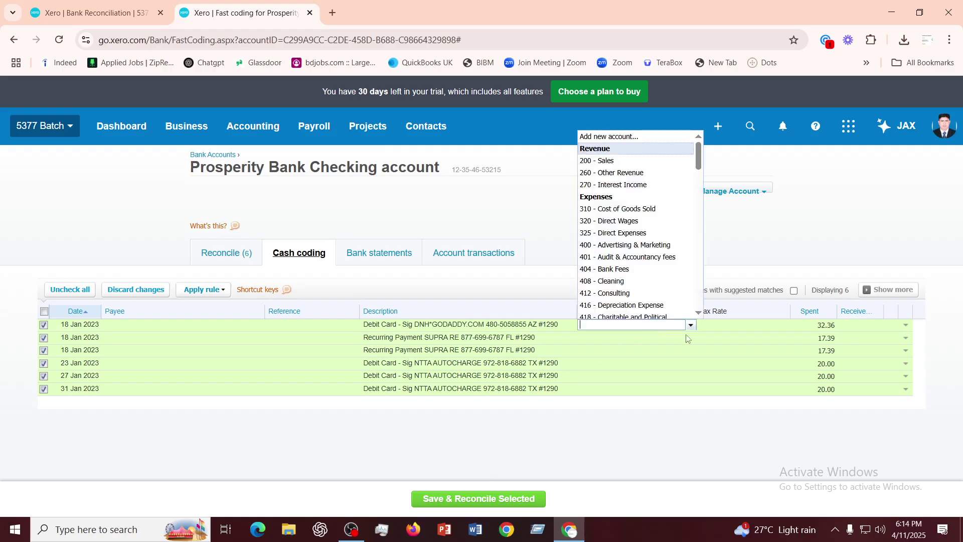
left_click(621, 259)
left_click(625, 388)
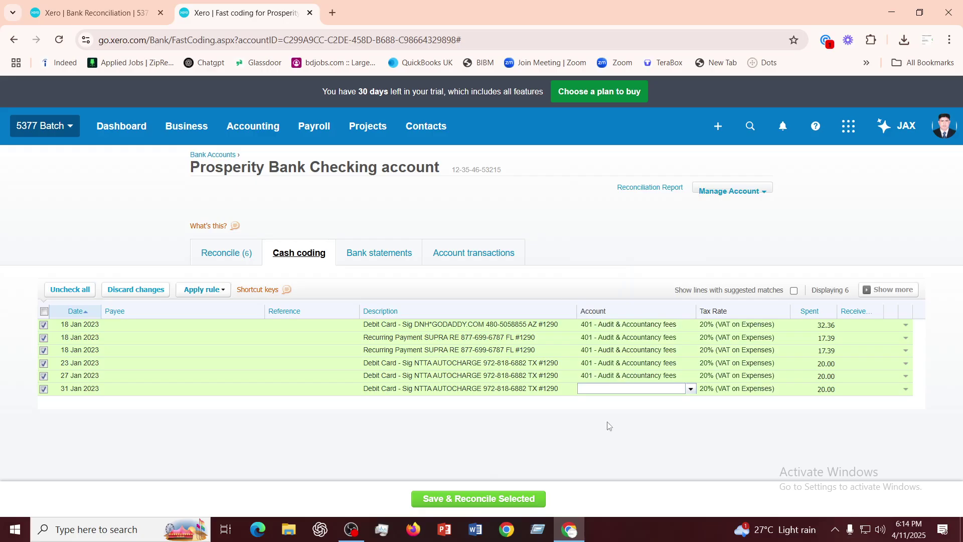
Set the tax rate of all six selected lines to Exempt Expenses and save and reconcile them
left_click(757, 326)
left_click(785, 325)
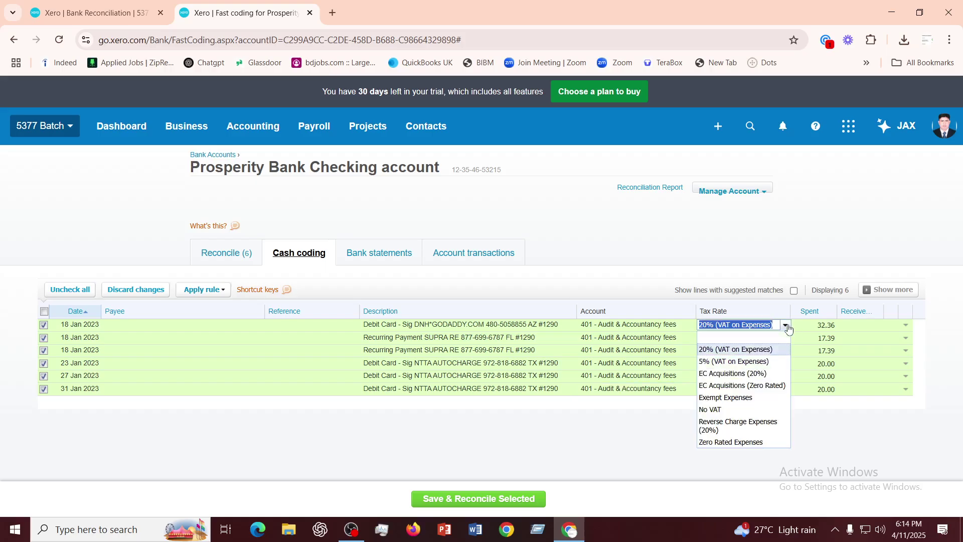
left_click(736, 400)
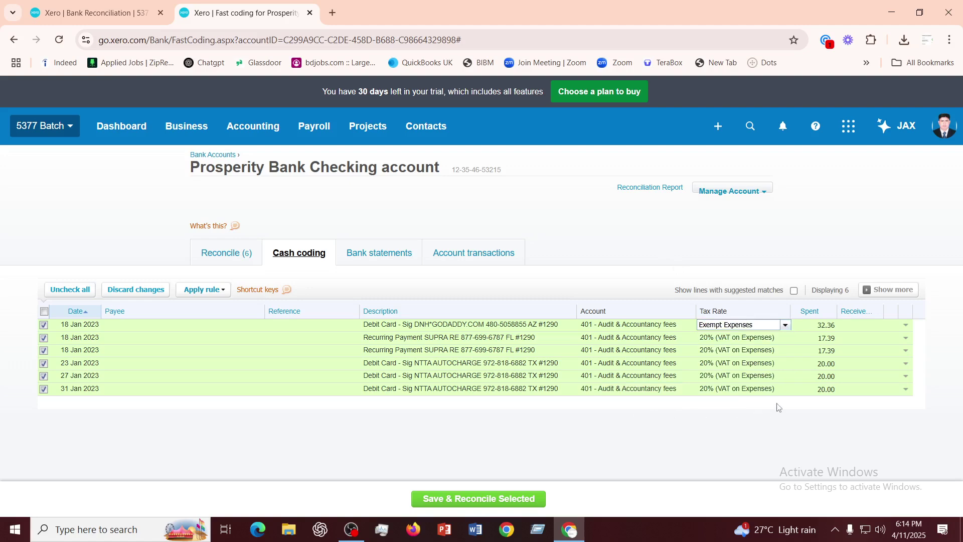
left_click(748, 350)
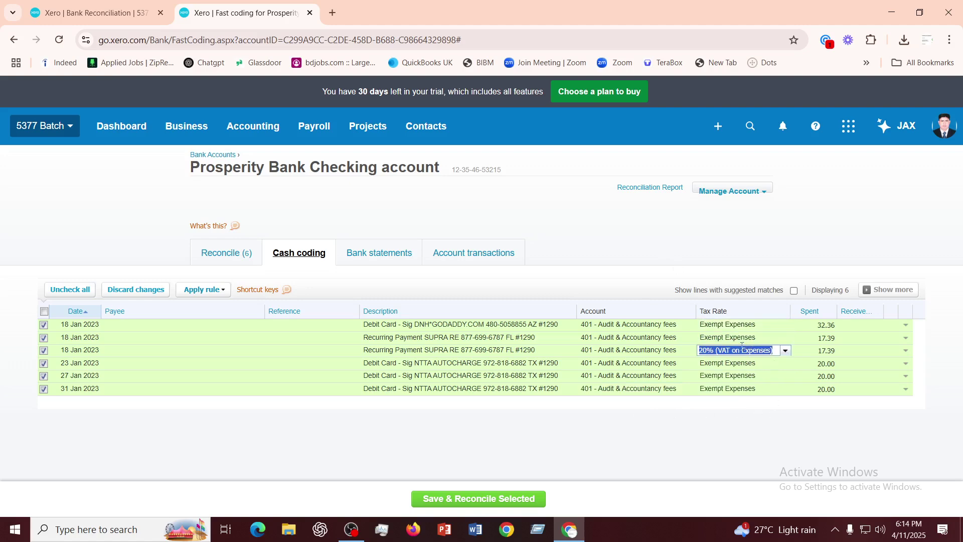
left_click(789, 350)
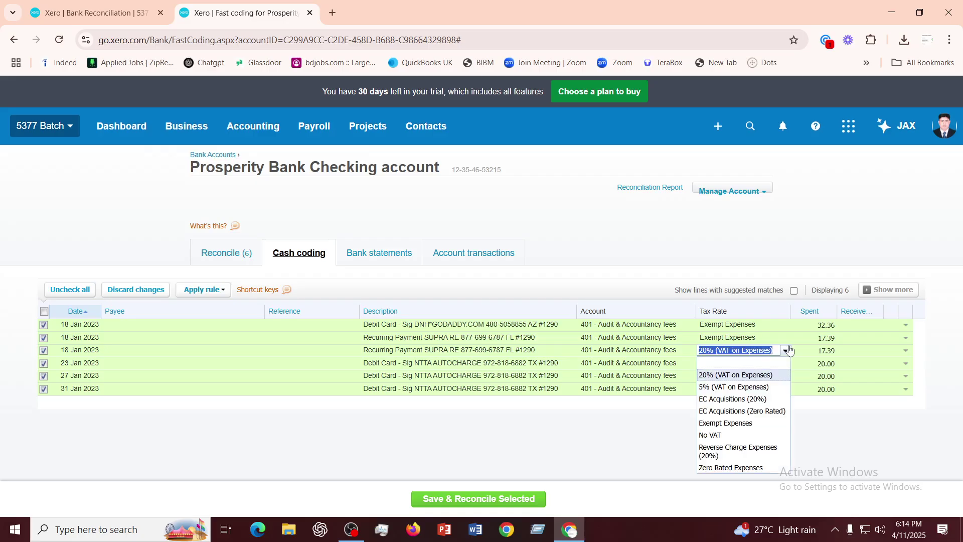
left_click(728, 424)
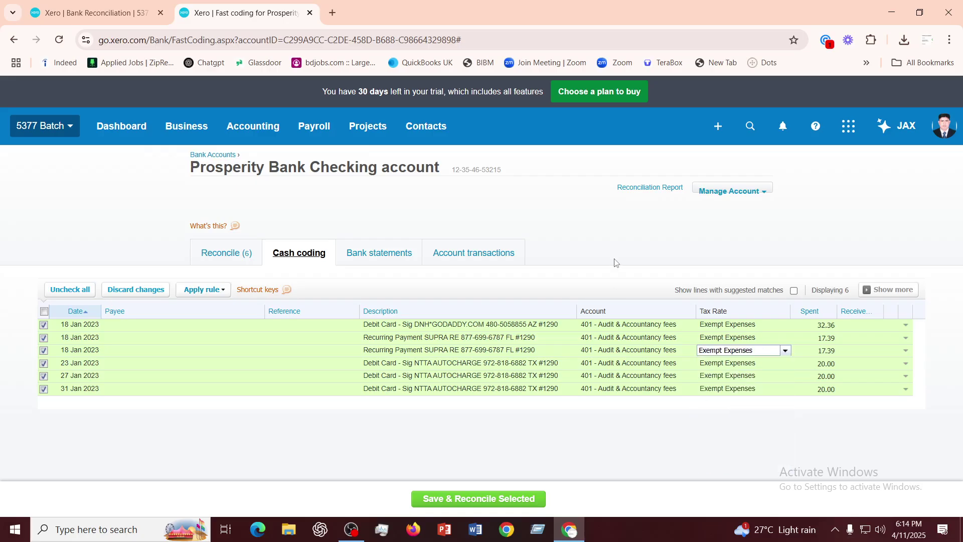
left_click(473, 499)
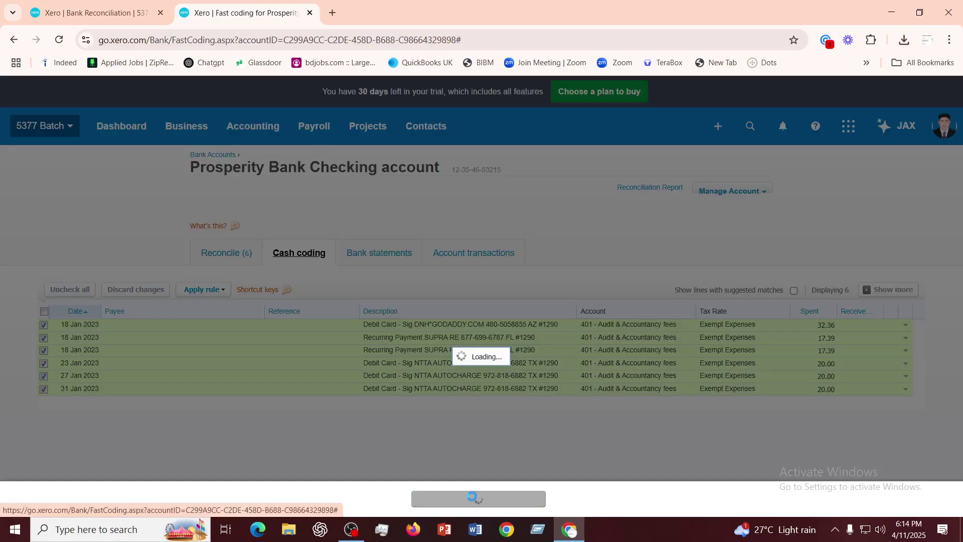
Remove and redo the 31 Jan 2023 transaction of 20.00 in the account transactions of the Prosperity Bank Checking account
left_click(535, 326)
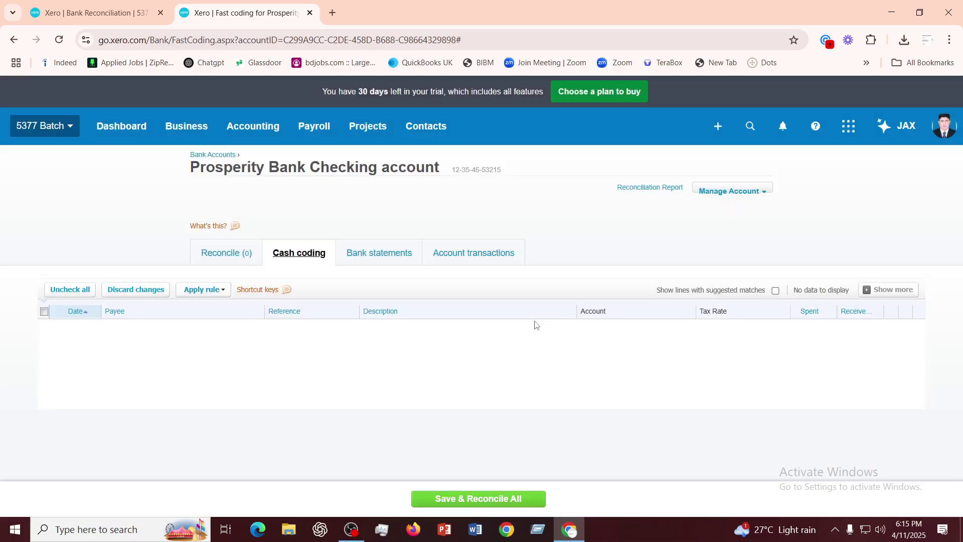
left_click(470, 259)
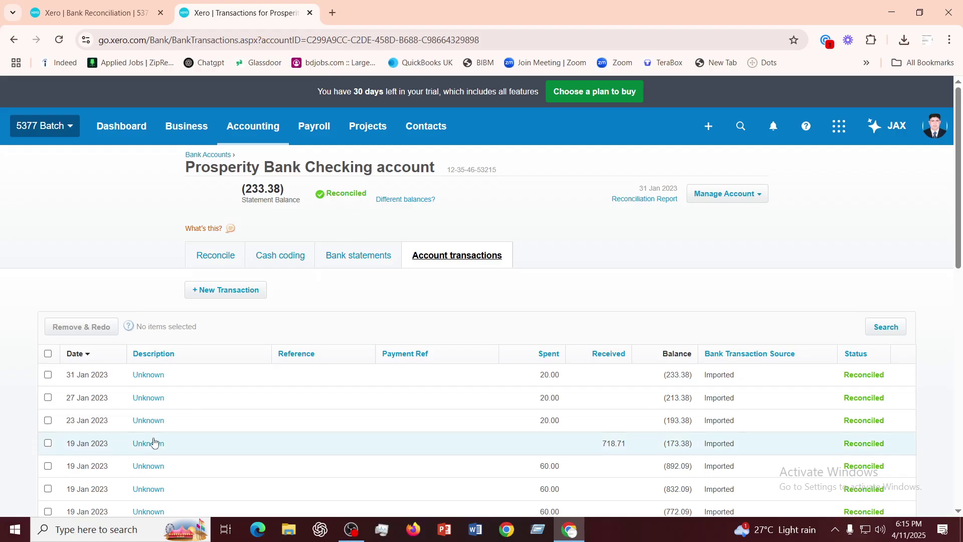
scroll(150, 434, "down", 2)
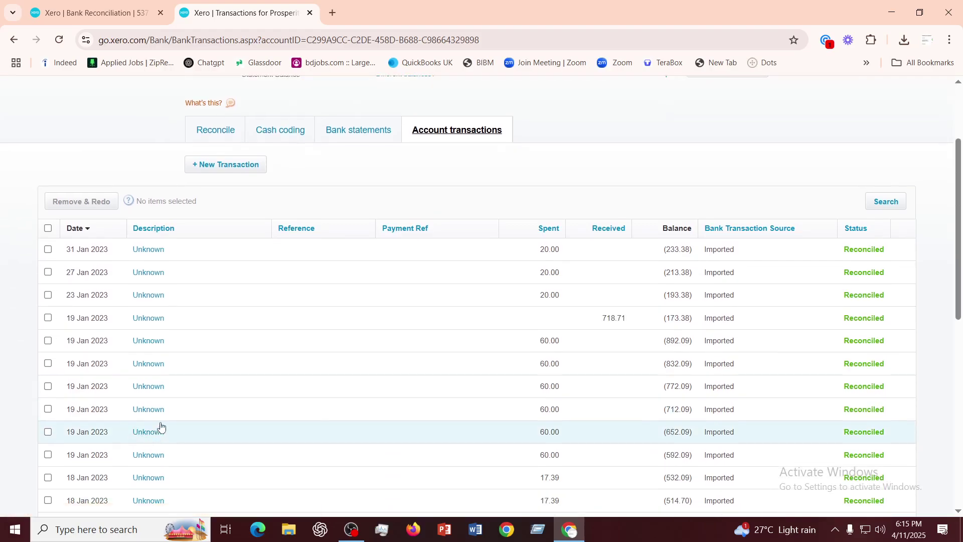
left_click(48, 250)
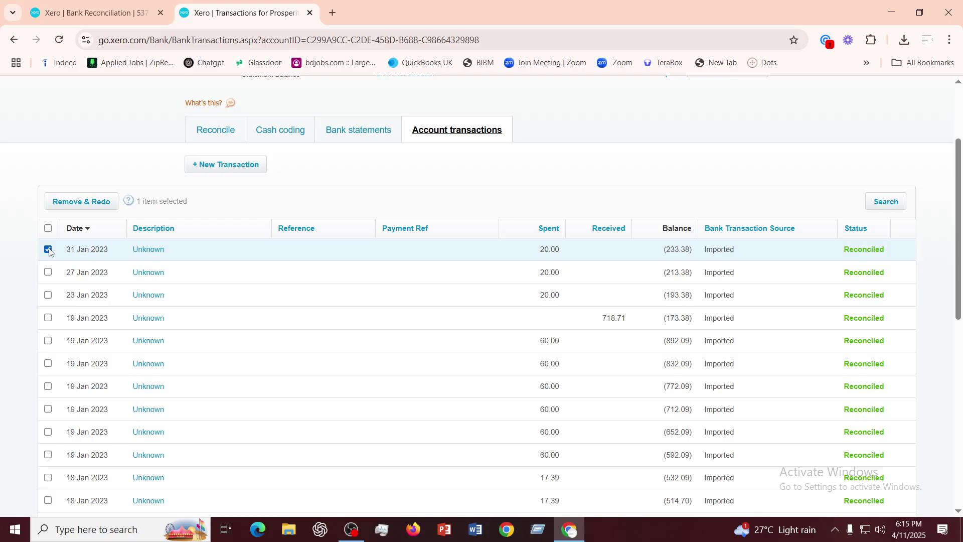
left_click(82, 201)
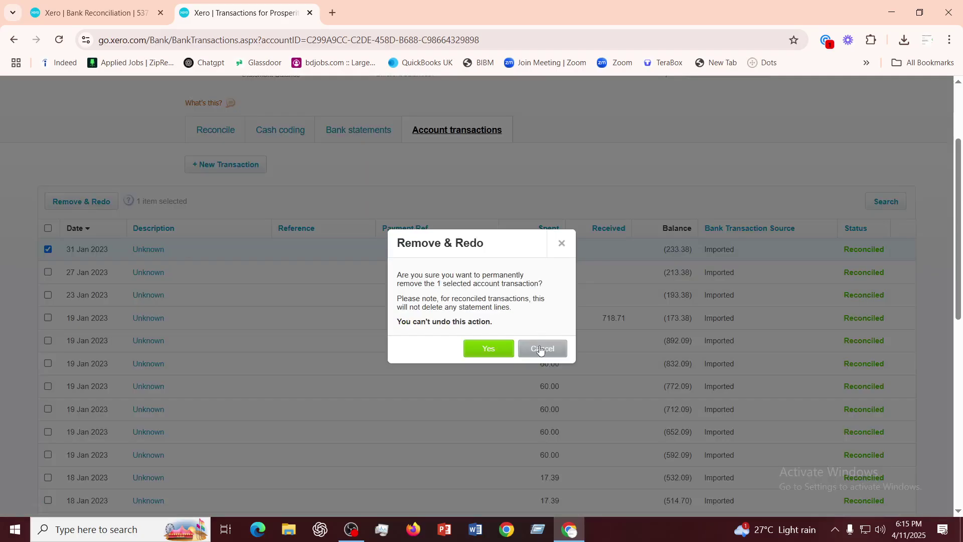
left_click(483, 354)
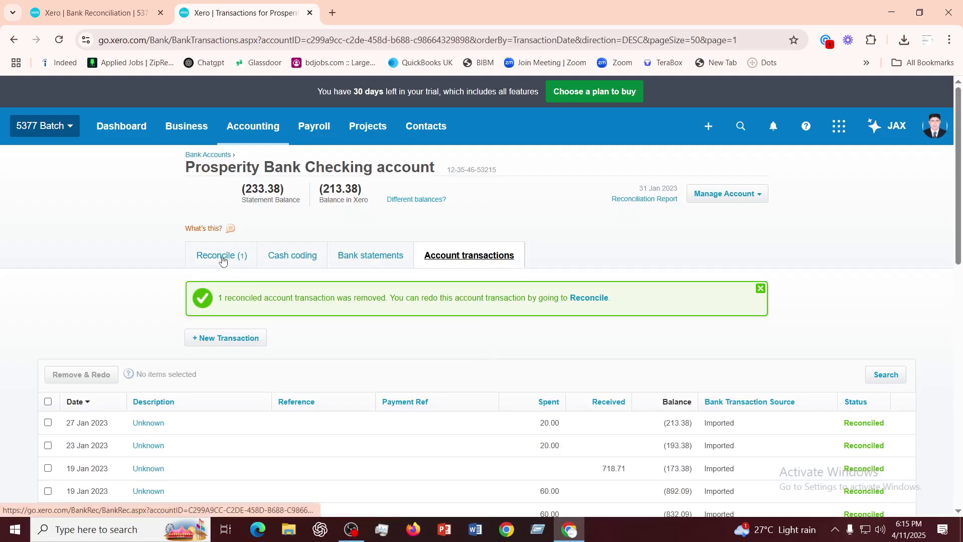
Reconcile the 31 Jan 2023 NTTA Autocharge statement line again with the suggested account 401 - Audit & Accountancy fees and Exempt Expenses
left_click(222, 258)
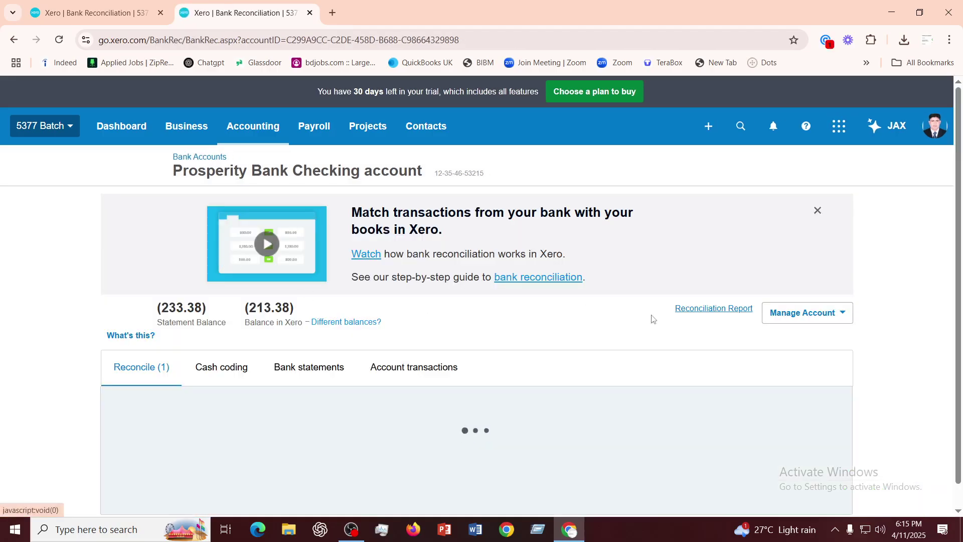
scroll(494, 338, "down", 1)
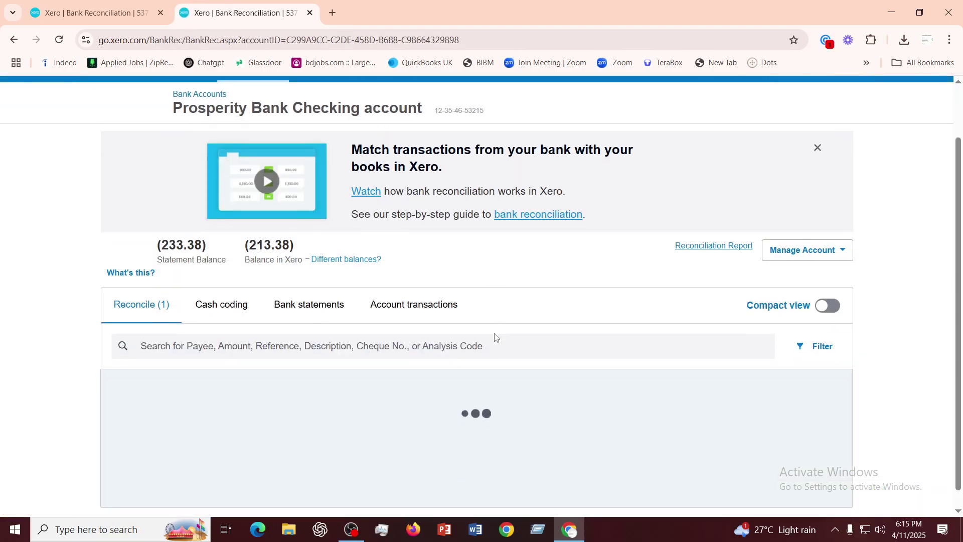
scroll(495, 337, "down", 2)
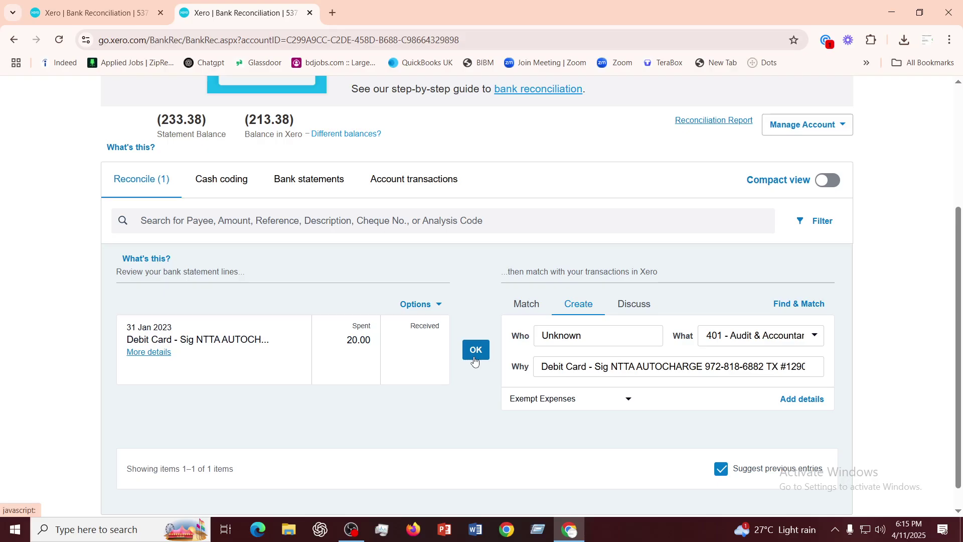
left_click(475, 351)
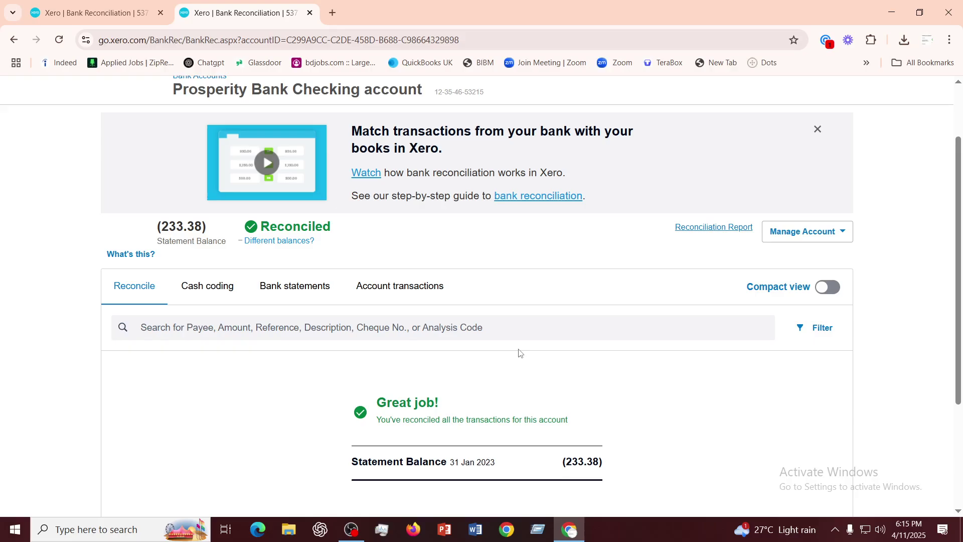
scroll(520, 353, "down", 3)
scroll(520, 352, "up", 3)
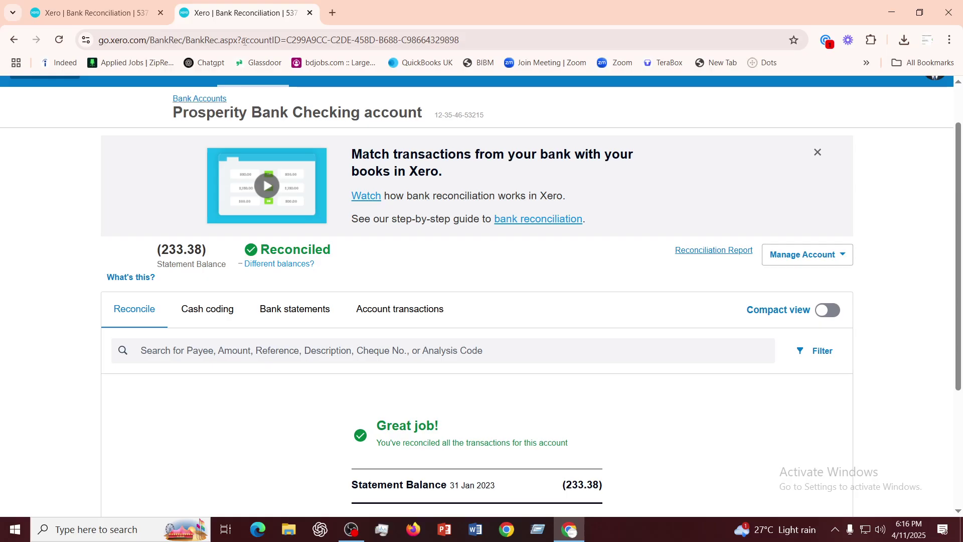
Open Google Drive in a new tab and view January 2023 Prosperity.csv in AMS 5323 (Trendup) > Xero > Reconcile
left_click(332, 13)
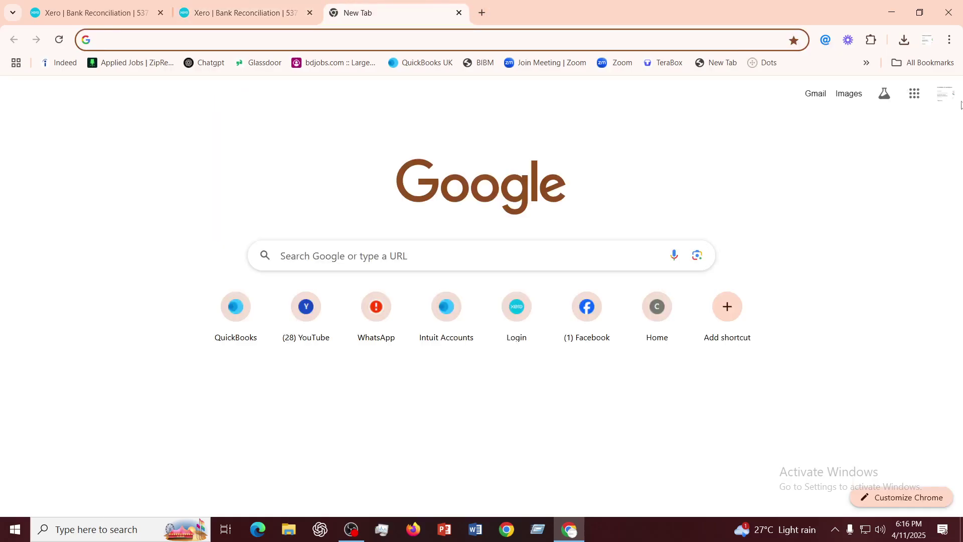
left_click(913, 96)
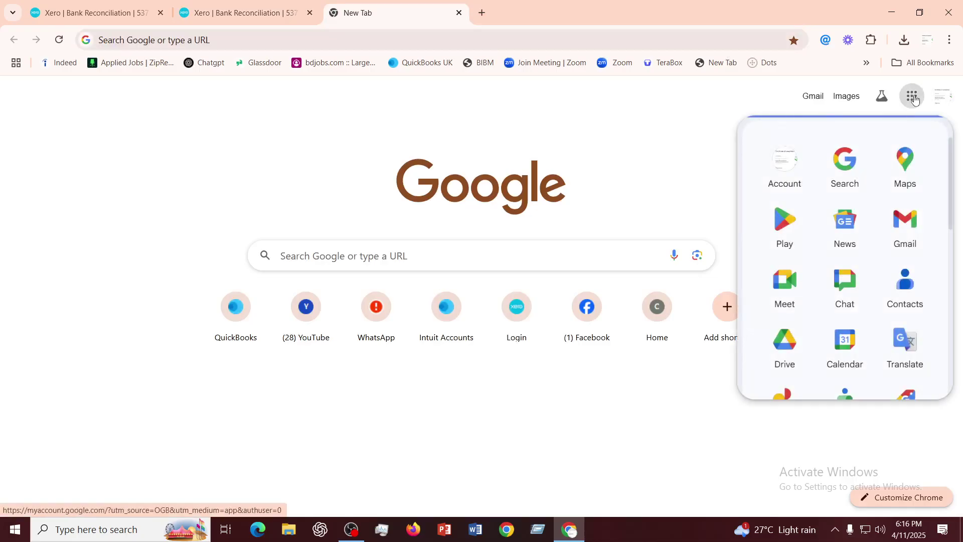
left_click(781, 351)
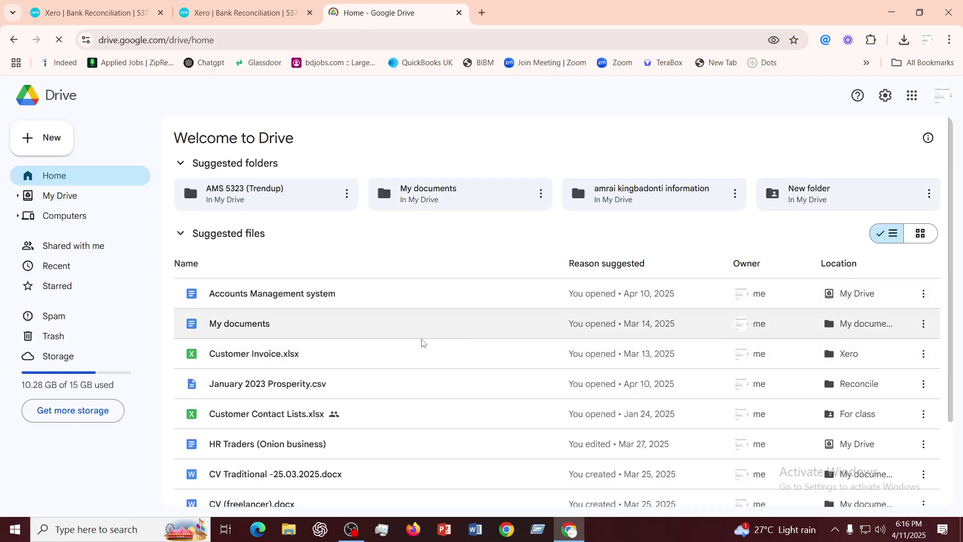
double_click(224, 196)
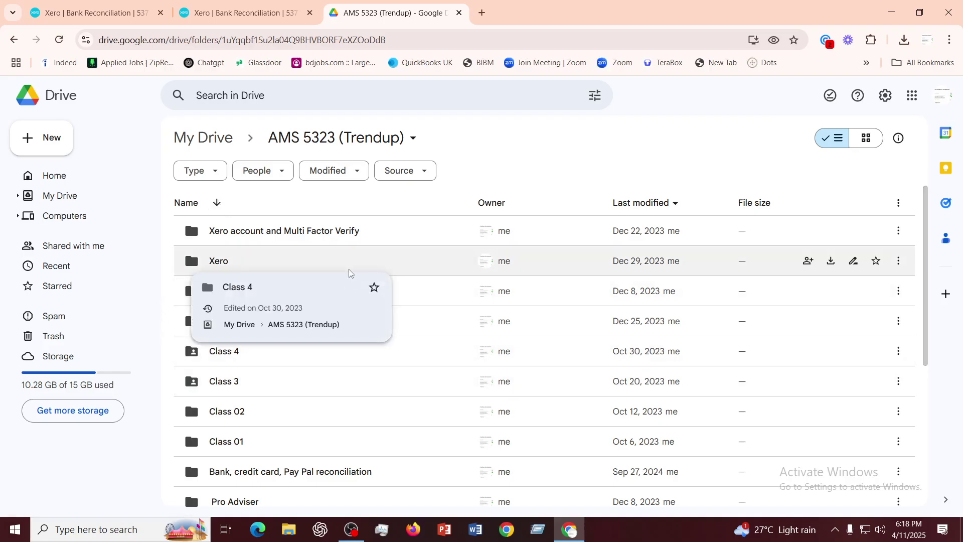
double_click(245, 260)
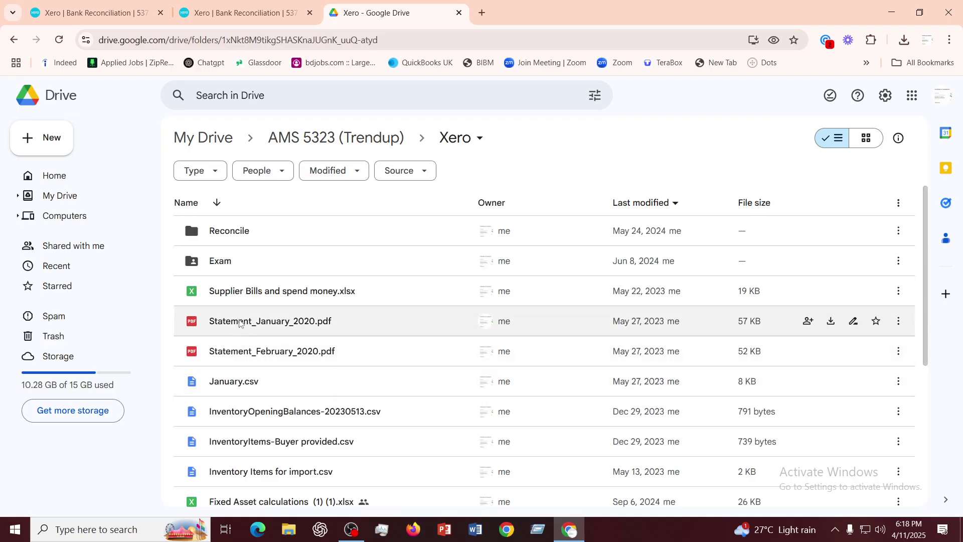
double_click(236, 232)
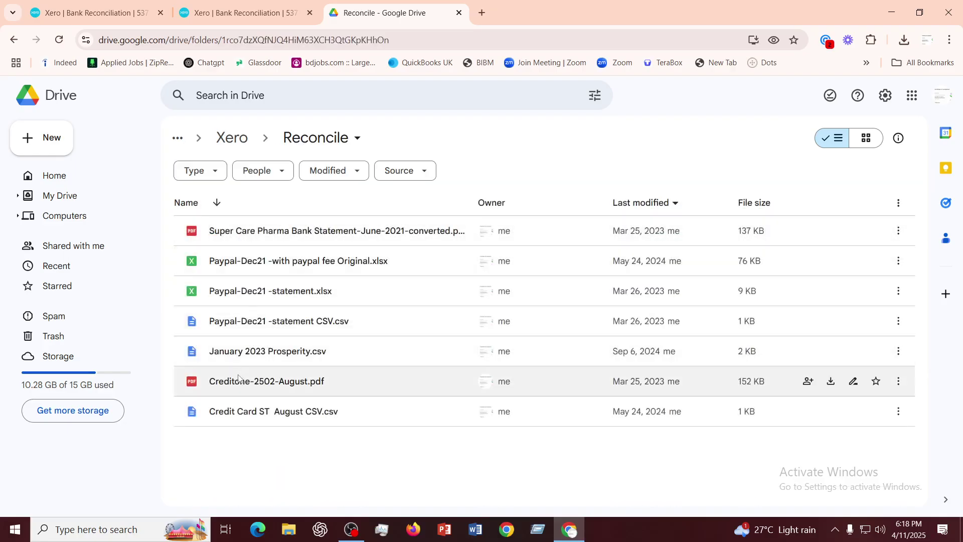
double_click(246, 354)
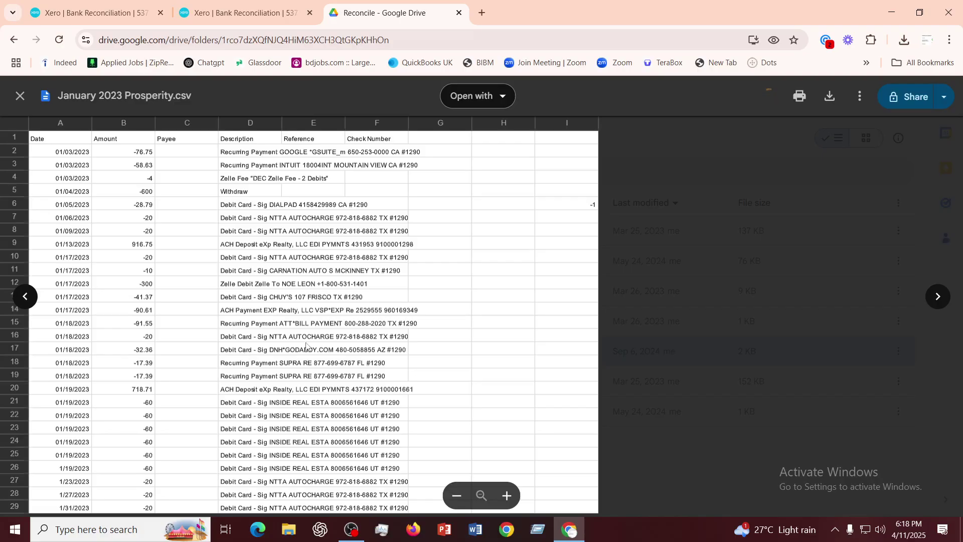
left_click(20, 95)
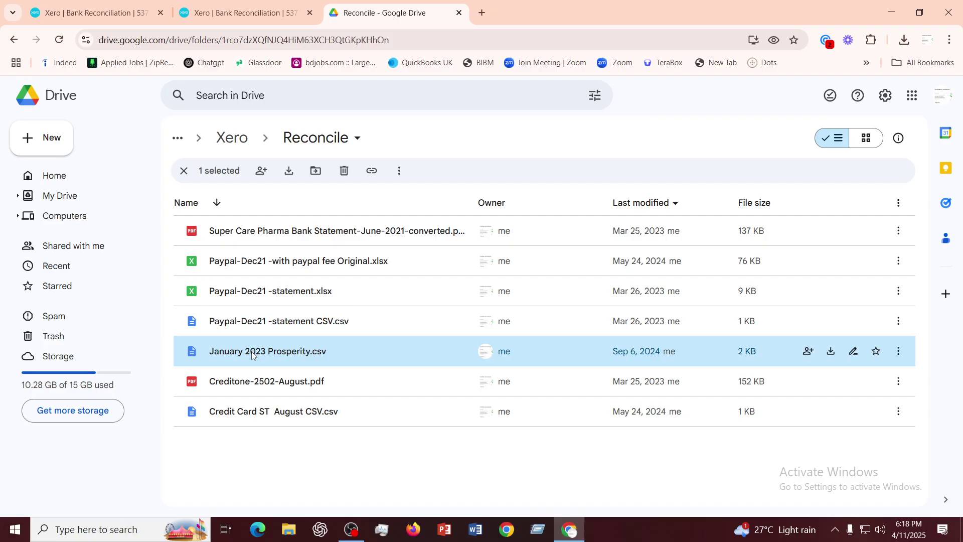
left_click(184, 171)
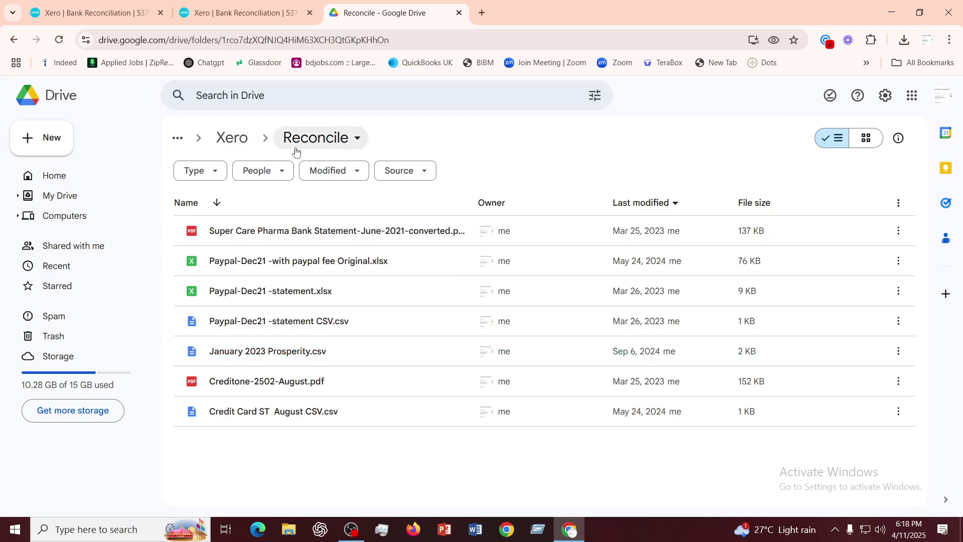
Return to the Xero folder in Drive and view Statement_January_2020.pdf
left_click(15, 40)
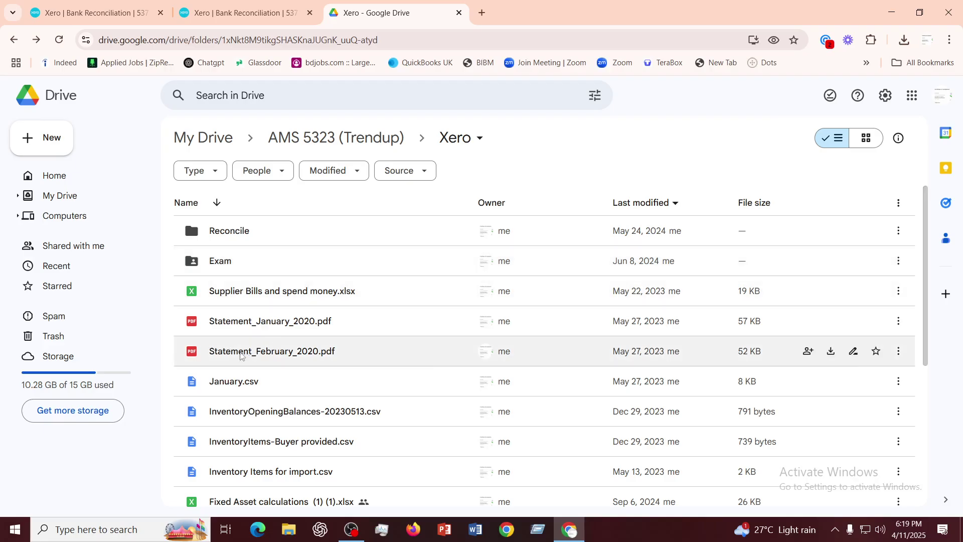
double_click(239, 321)
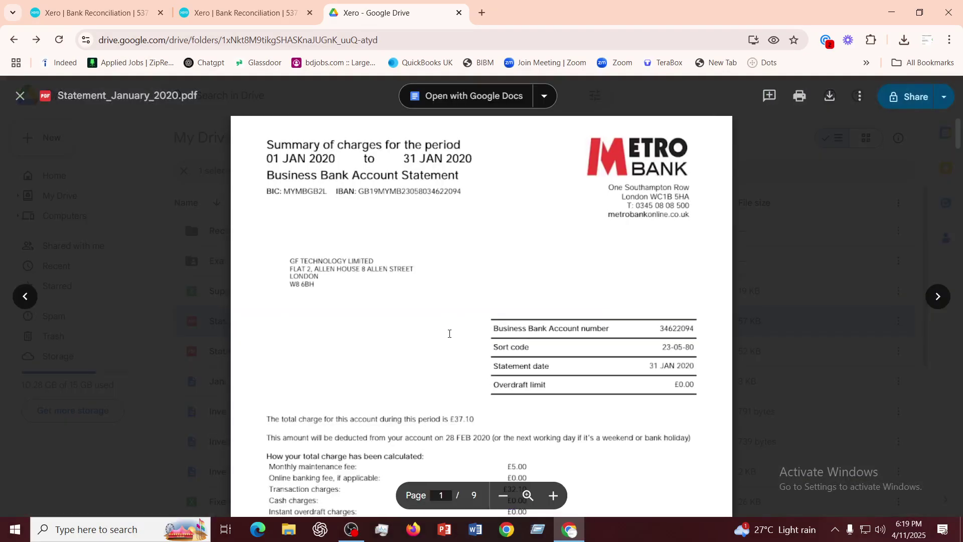
left_click(20, 96)
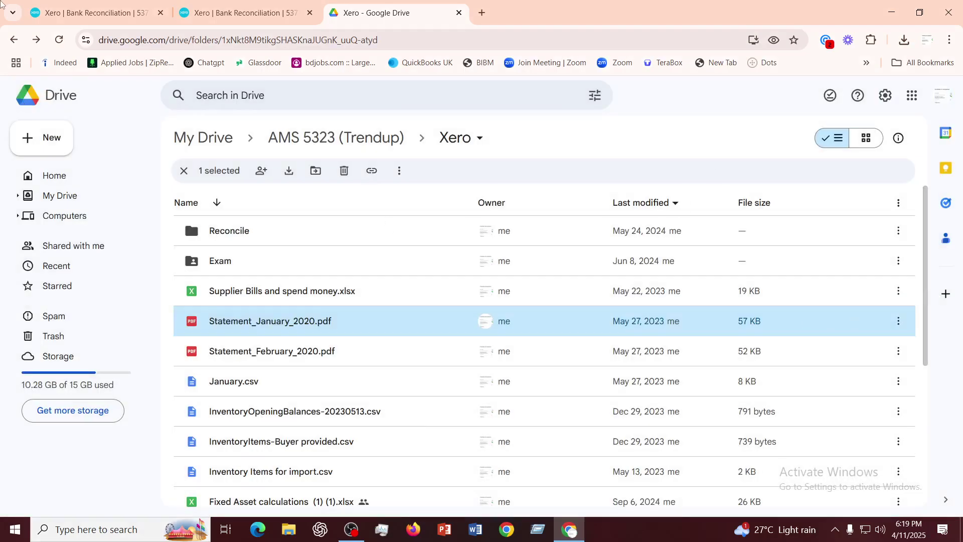
View January 2023 Prosperity.pdf in the AMS 5323 (Trendup) subfolder Bank, credit card, Pay Pal reconciliation
left_click(14, 40)
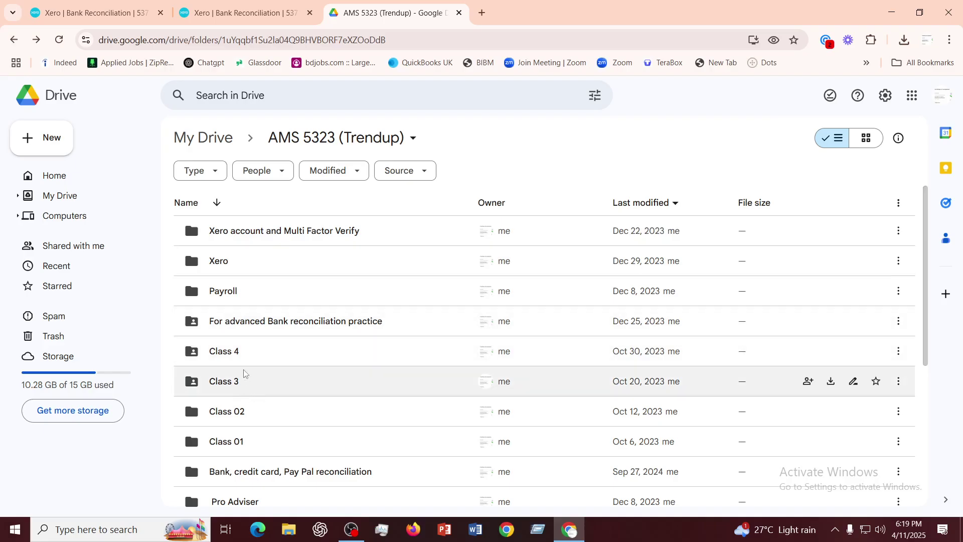
scroll(261, 391, "down", 3)
double_click(257, 348)
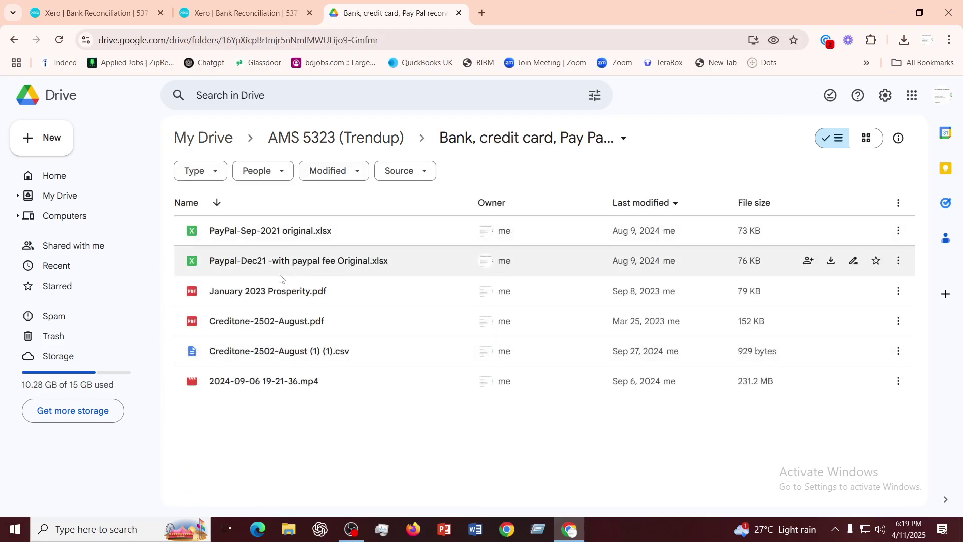
double_click(244, 289)
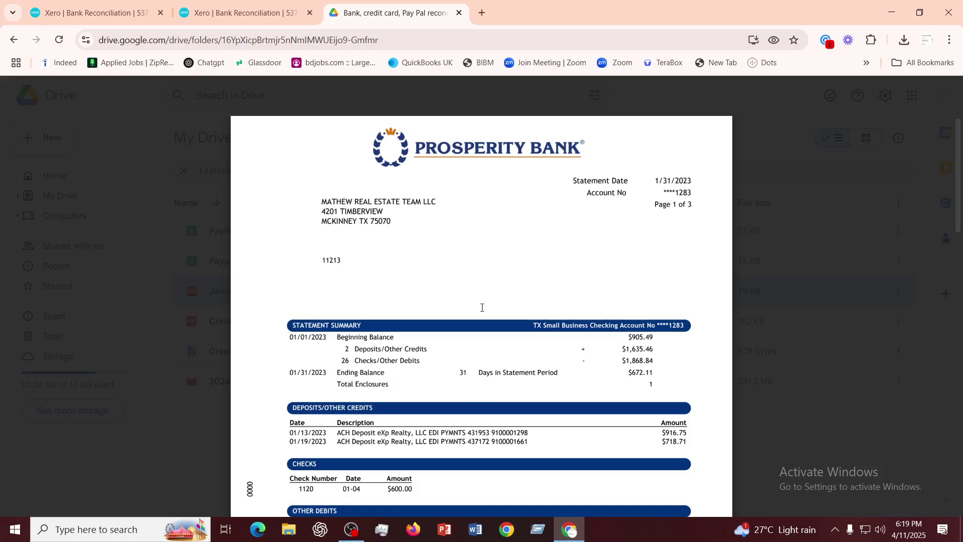
scroll(483, 308, "down", 2)
scroll(482, 308, "up", 2)
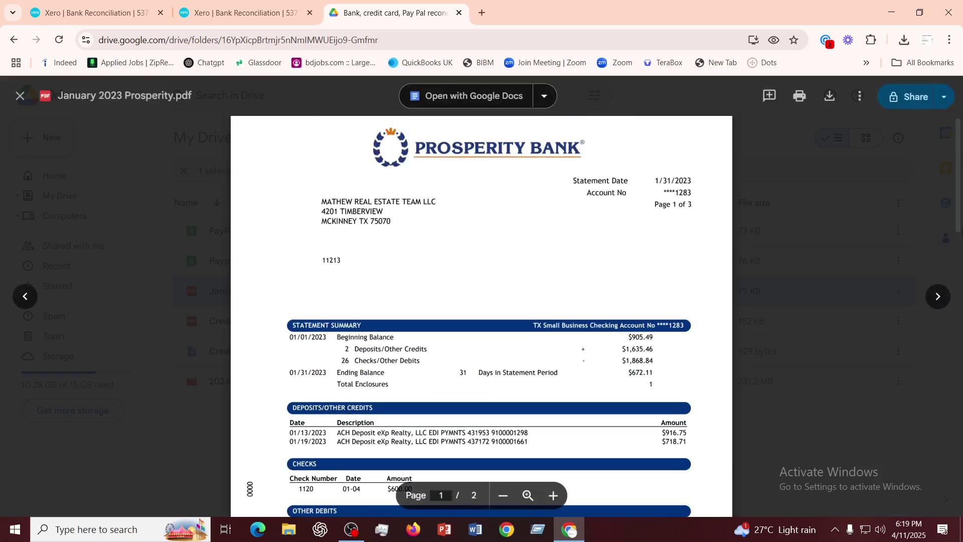
left_click(21, 95)
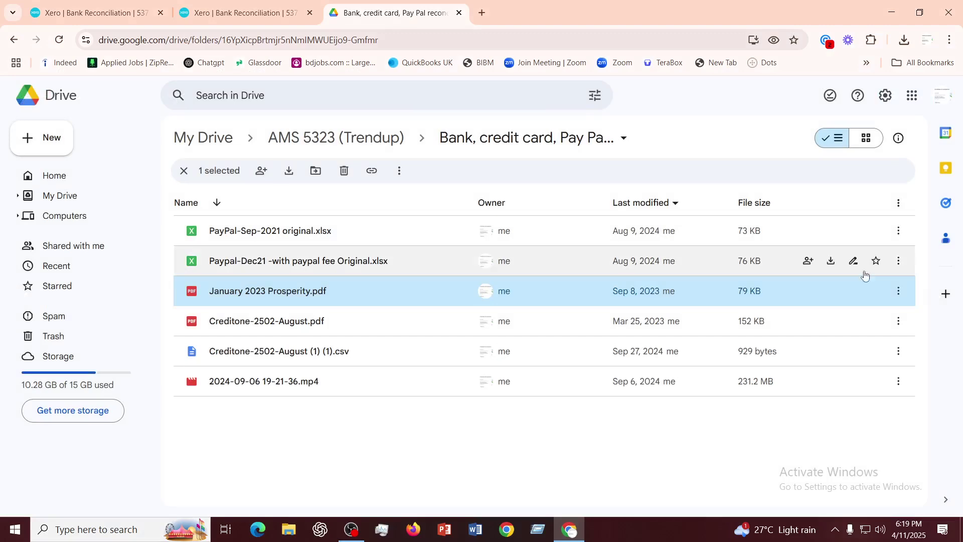
left_click(354, 448)
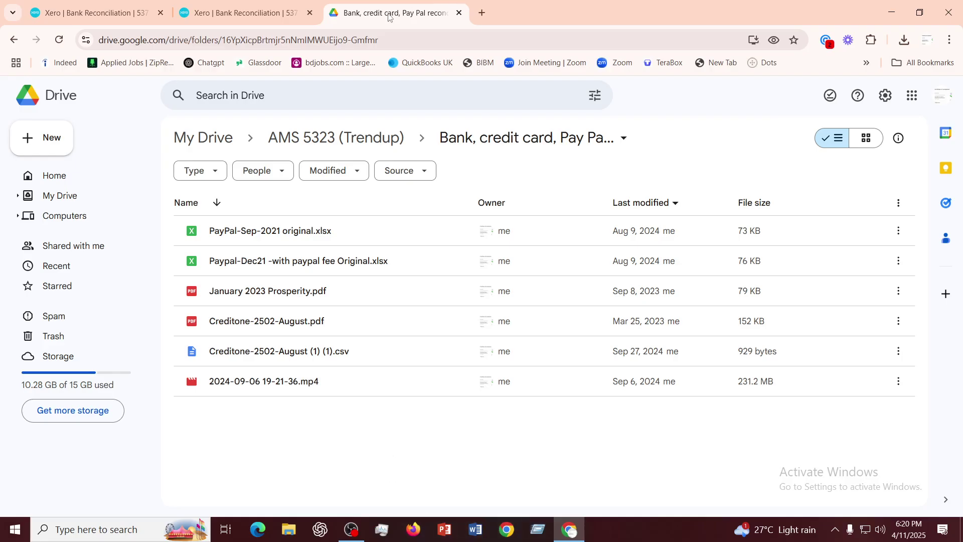
Compare the statement balance on Xero's reconcile page with the statement summary in January 2023 Prosperity.pdf
left_click(235, 8)
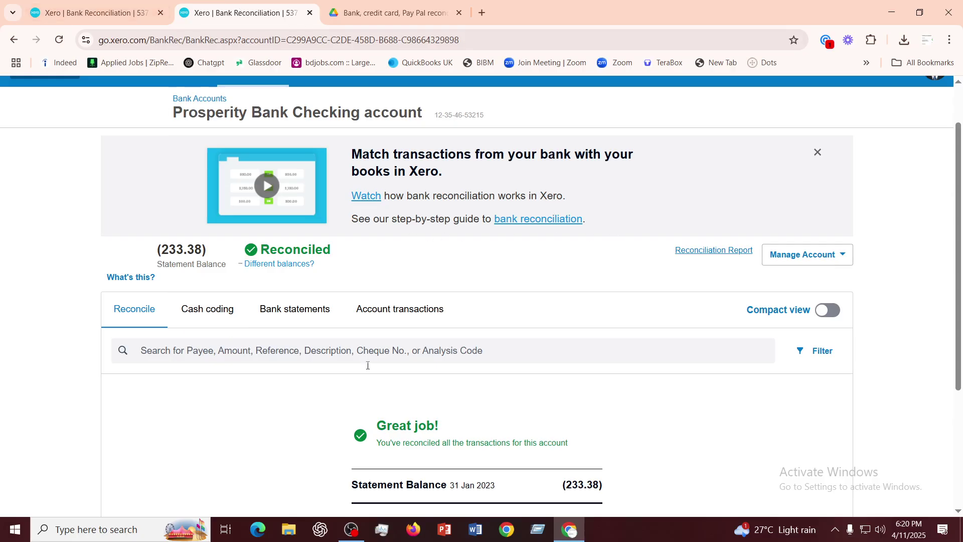
scroll(514, 349, "down", 3)
scroll(506, 337, "up", 3)
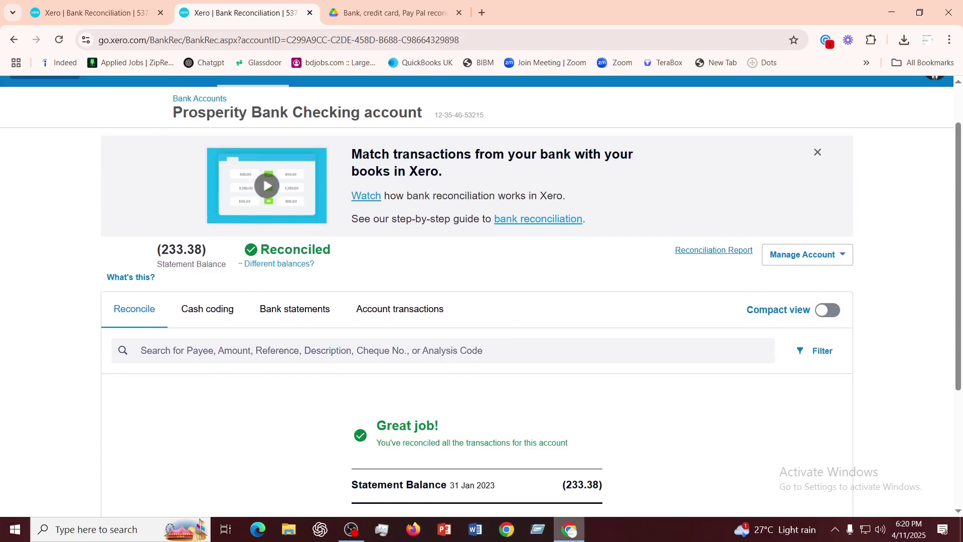
left_click(357, 15)
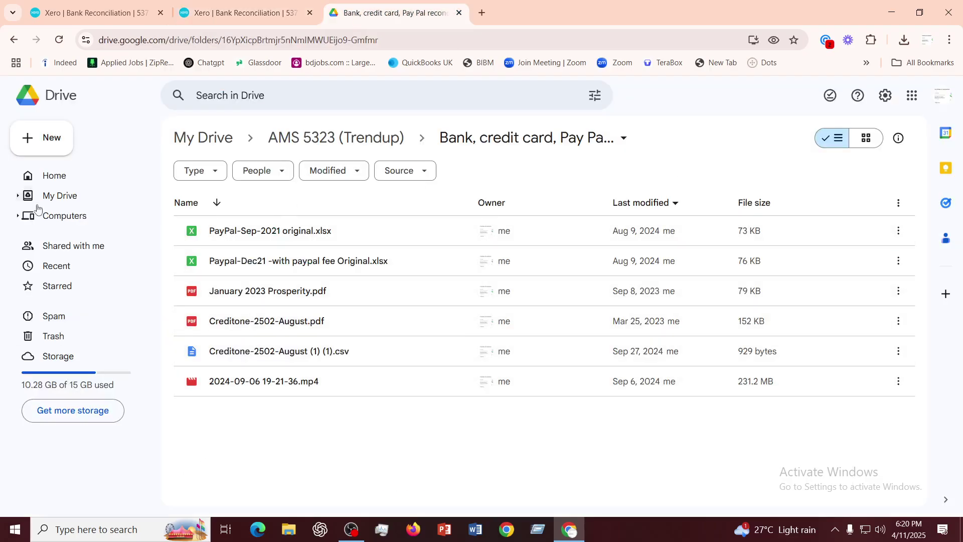
double_click(236, 291)
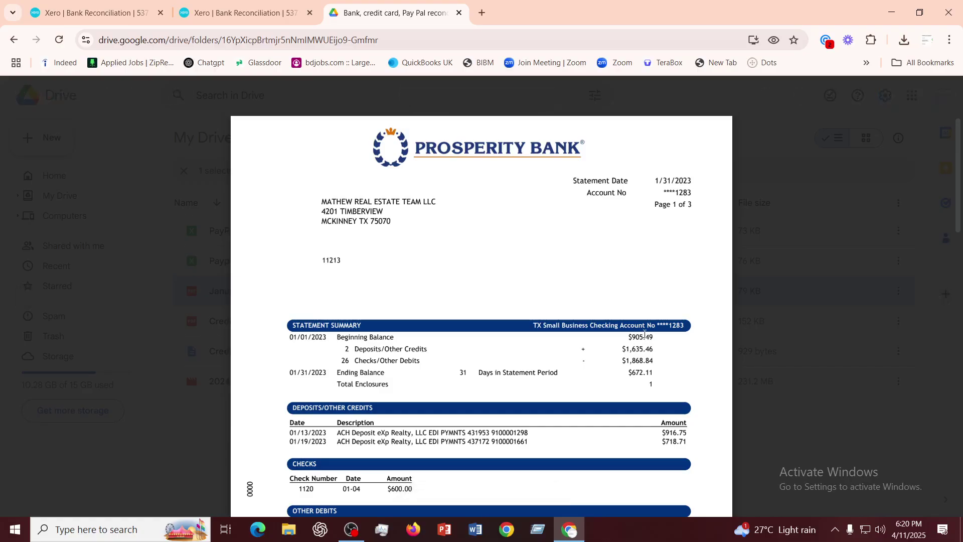
left_click(258, 12)
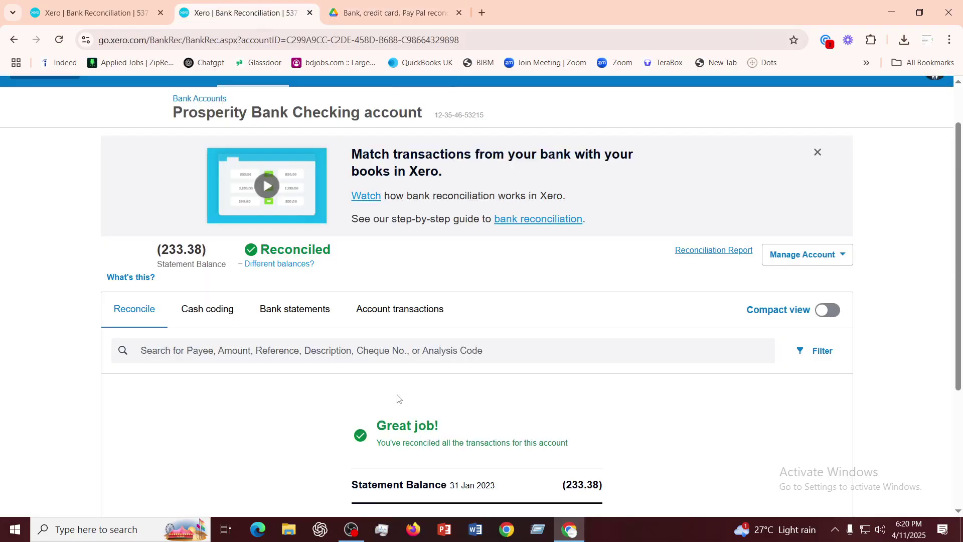
scroll(400, 399, "up", 2)
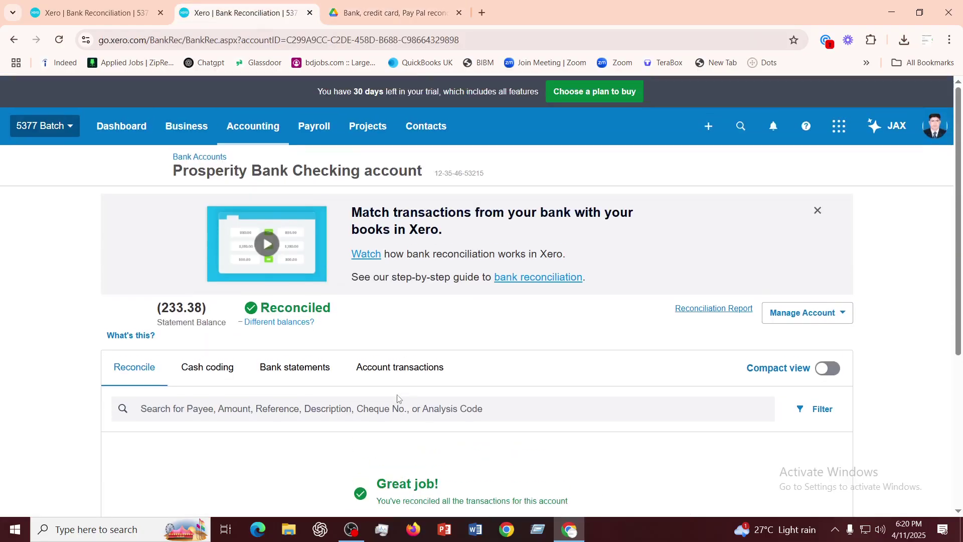
left_click(709, 128)
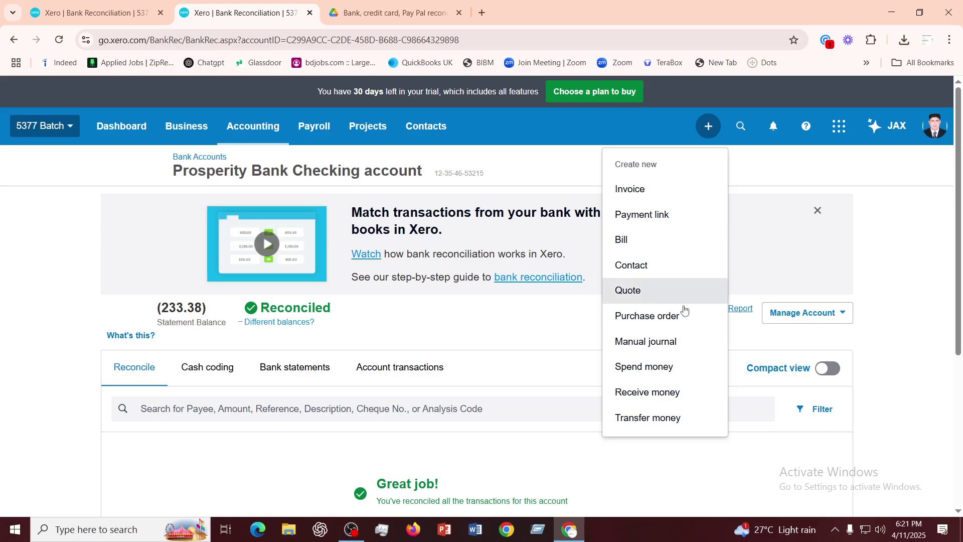
right_click(649, 347)
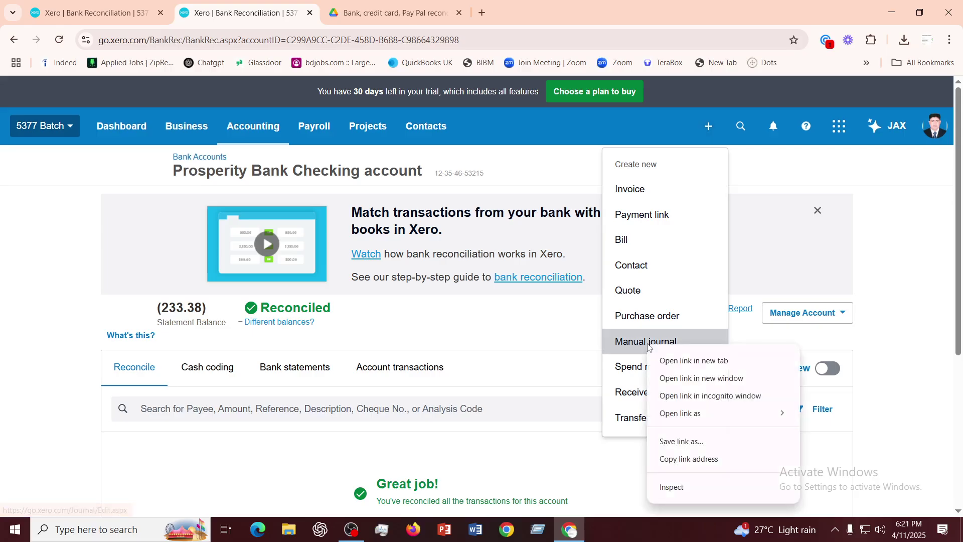
left_click(688, 360)
key("ctrl+Tab")
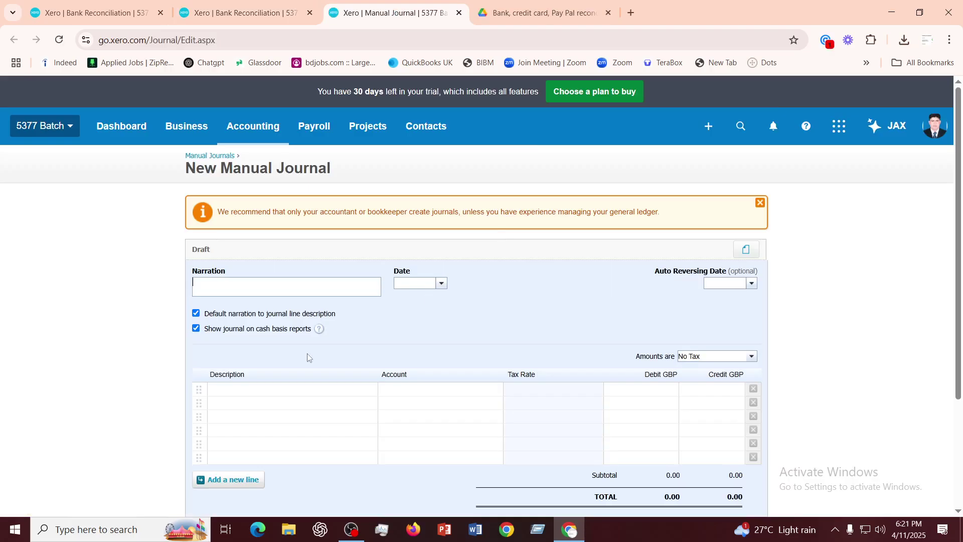
left_click(447, 394)
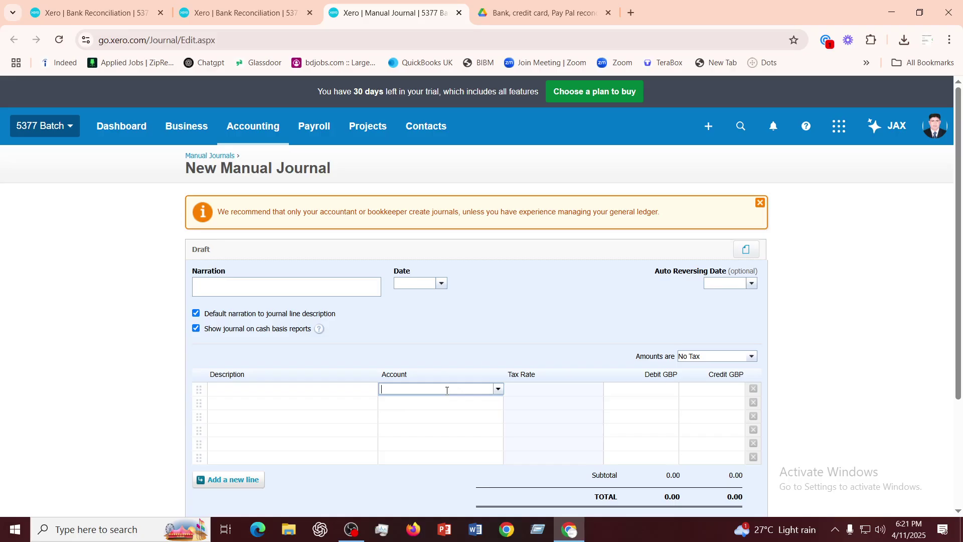
type("p")
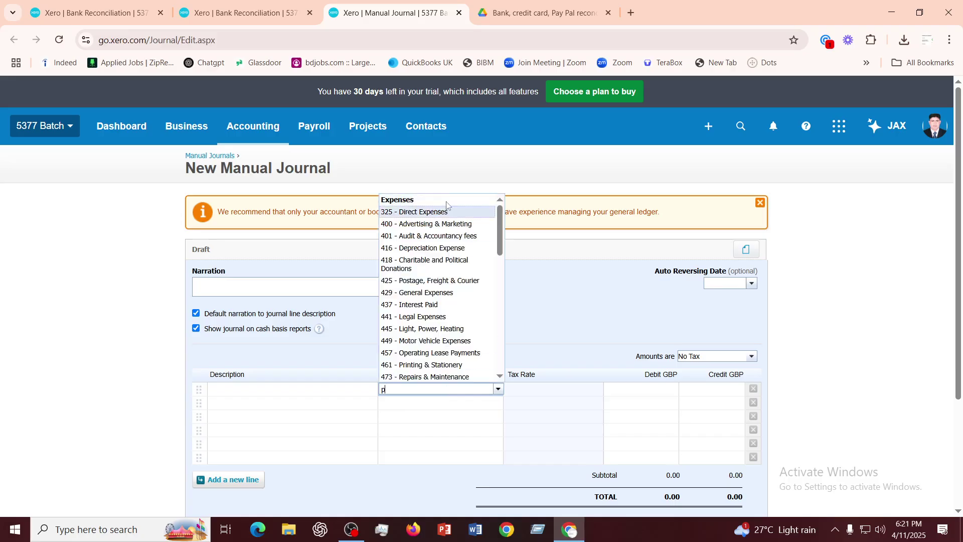
scroll(443, 316, "down", 3)
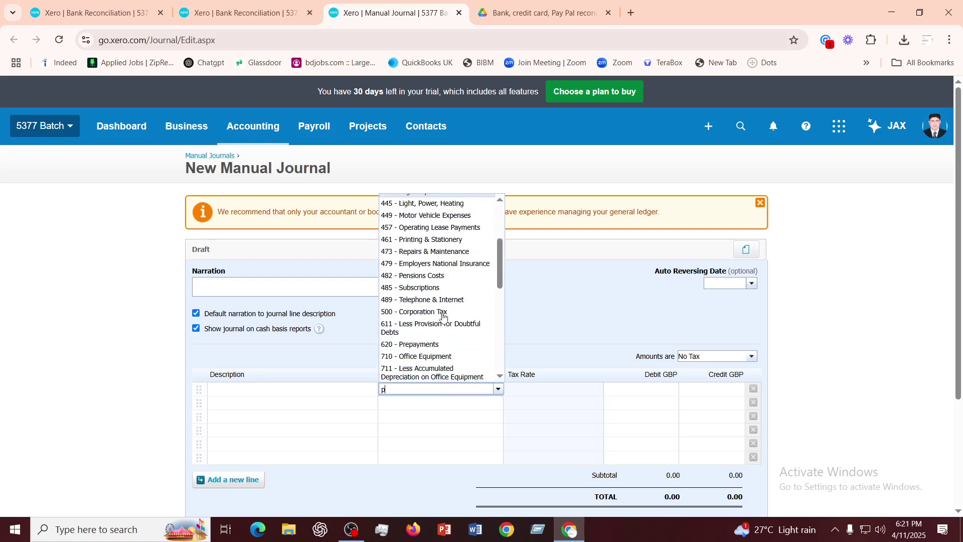
type("r")
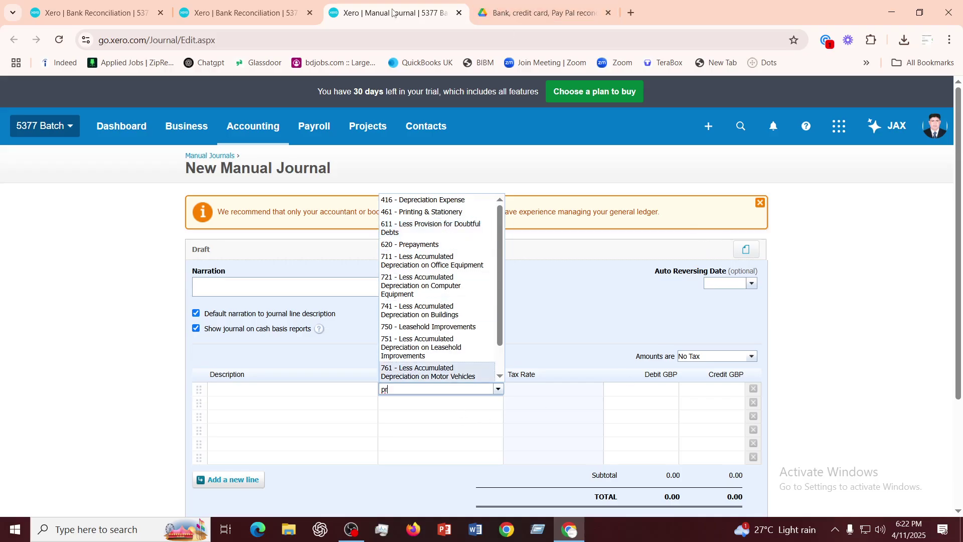
Start a new Receive Money transaction in a separate tab for the Prosperity Bank Checking account
left_click(236, 13)
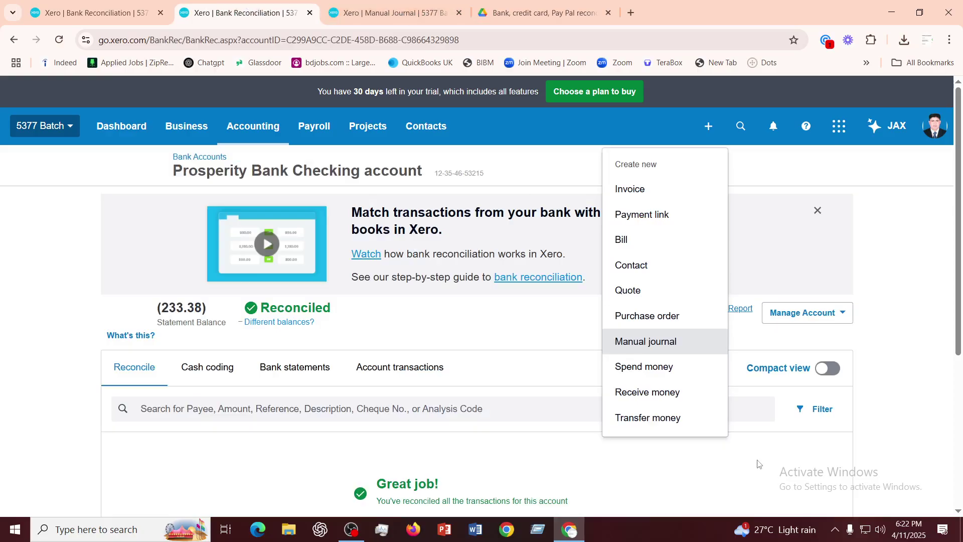
right_click(637, 394)
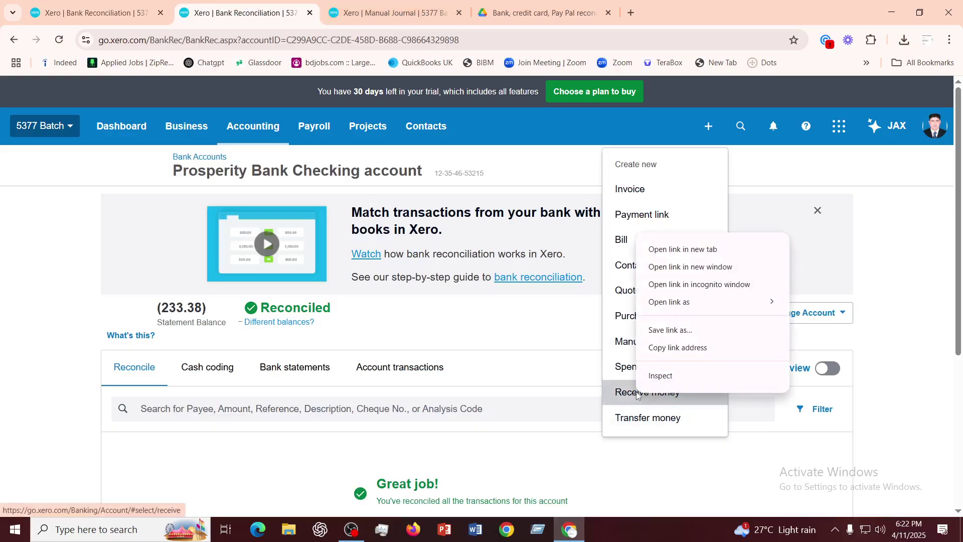
left_click(667, 249)
left_click(531, 11)
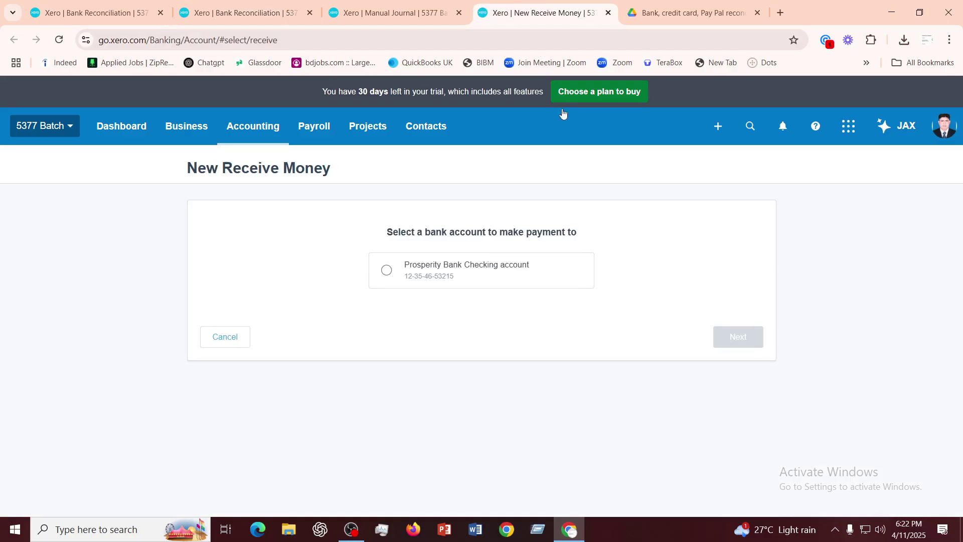
left_click(389, 276)
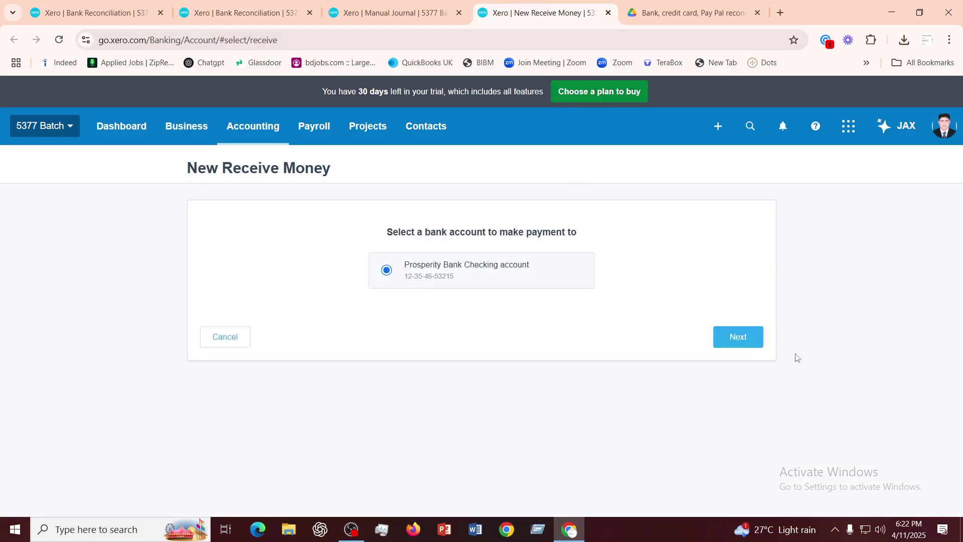
left_click(737, 338)
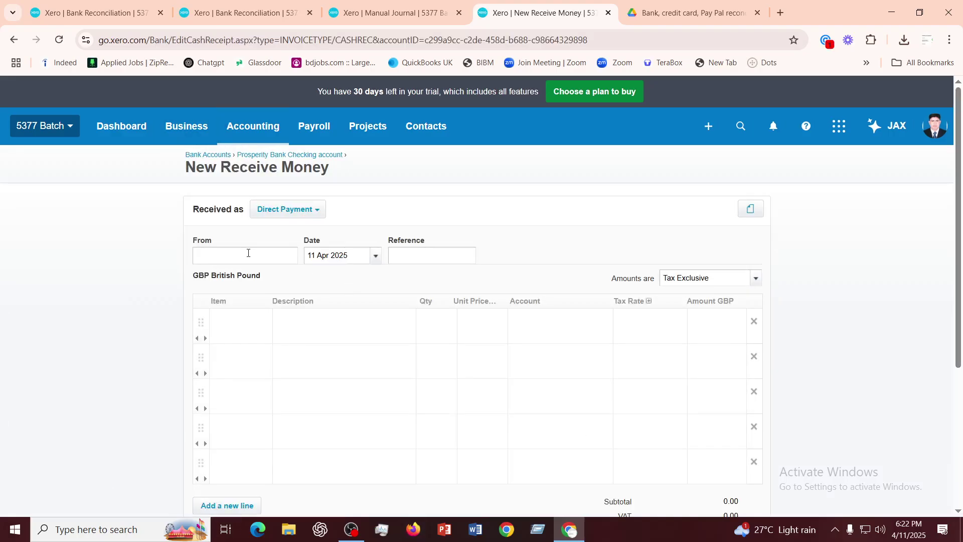
Set the payer of the receive money transaction to Owners and its date to 1 Jan 2023
type("own")
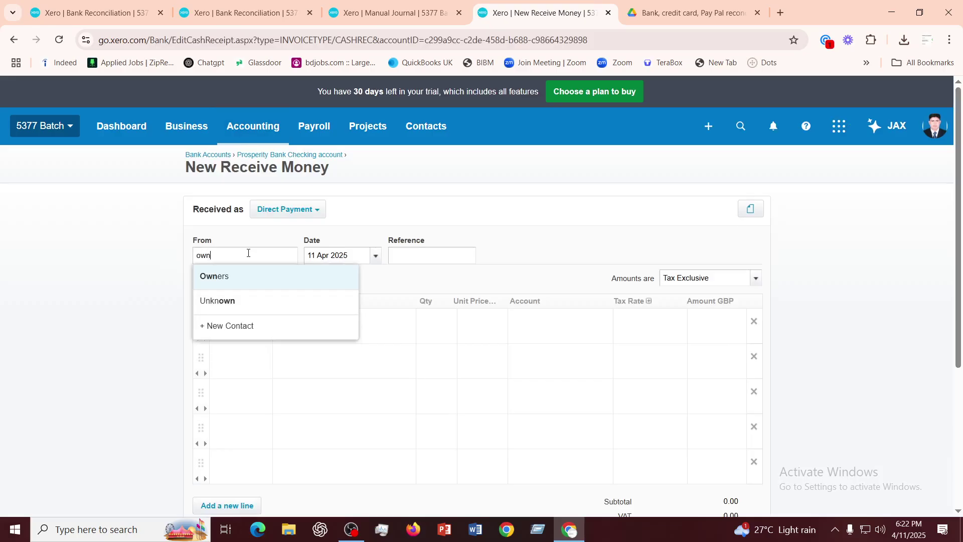
type("ers")
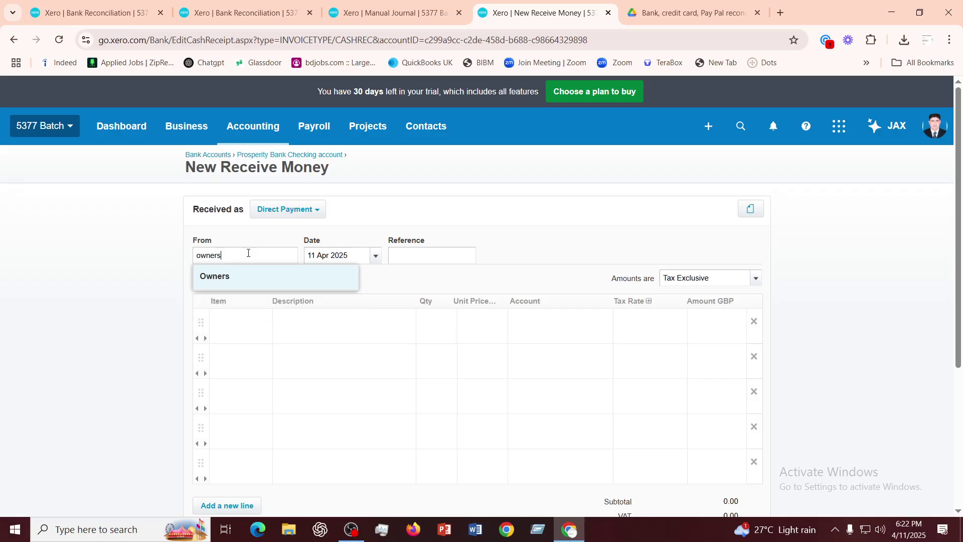
left_click(207, 279)
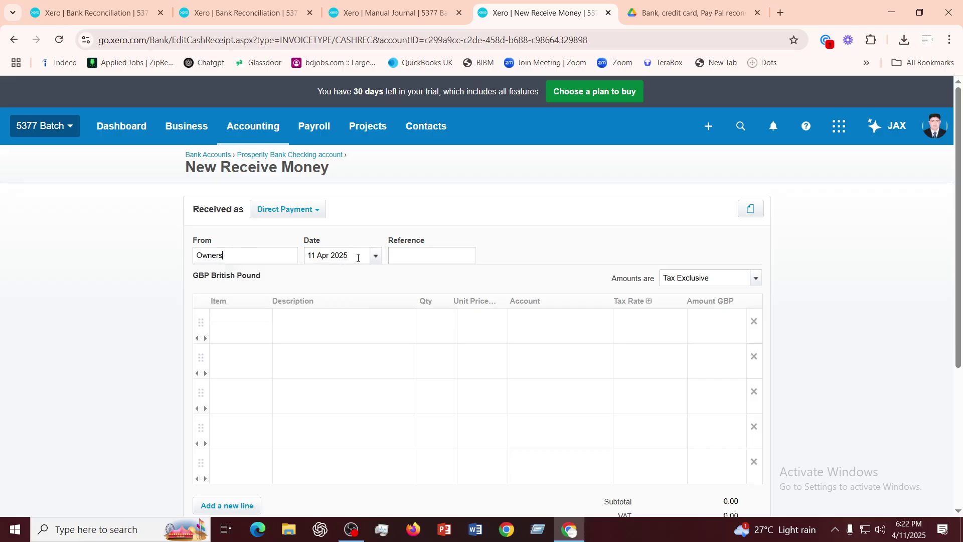
left_click(375, 256)
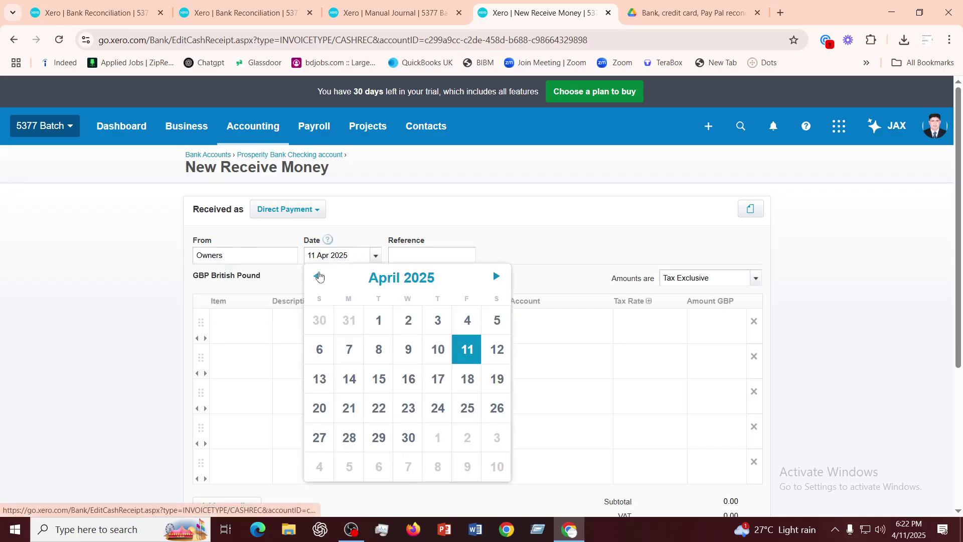
left_click(318, 276)
left_click(421, 279)
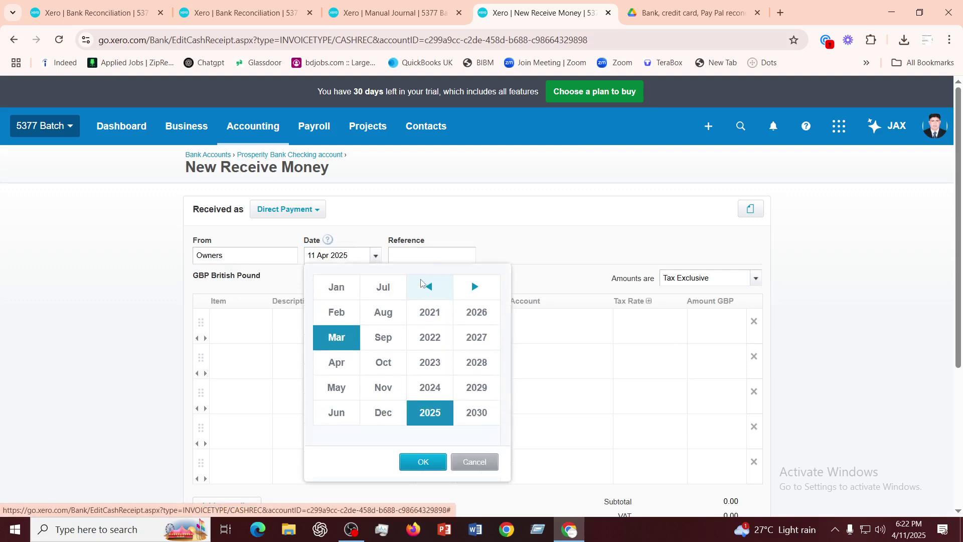
left_click(432, 368)
left_click(431, 368)
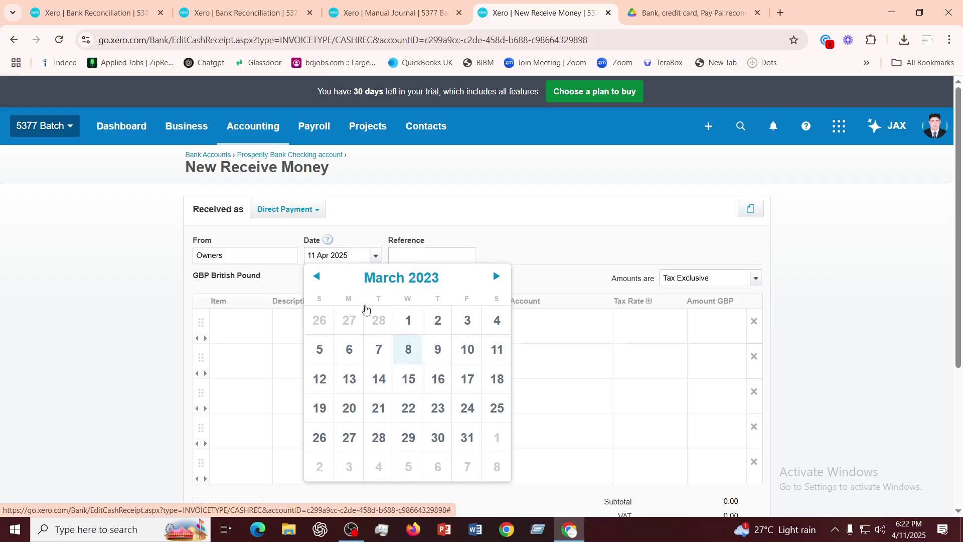
left_click(321, 277)
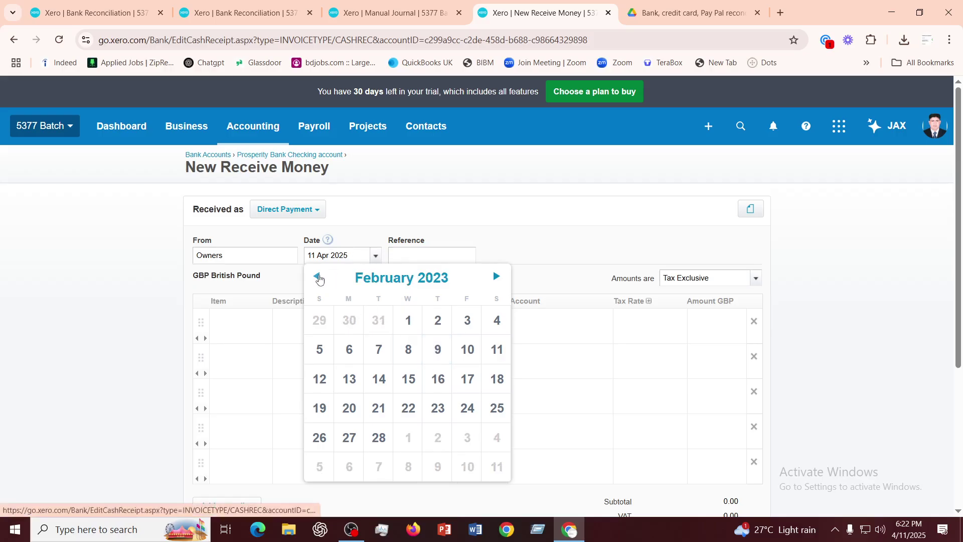
left_click(318, 277)
left_click(322, 353)
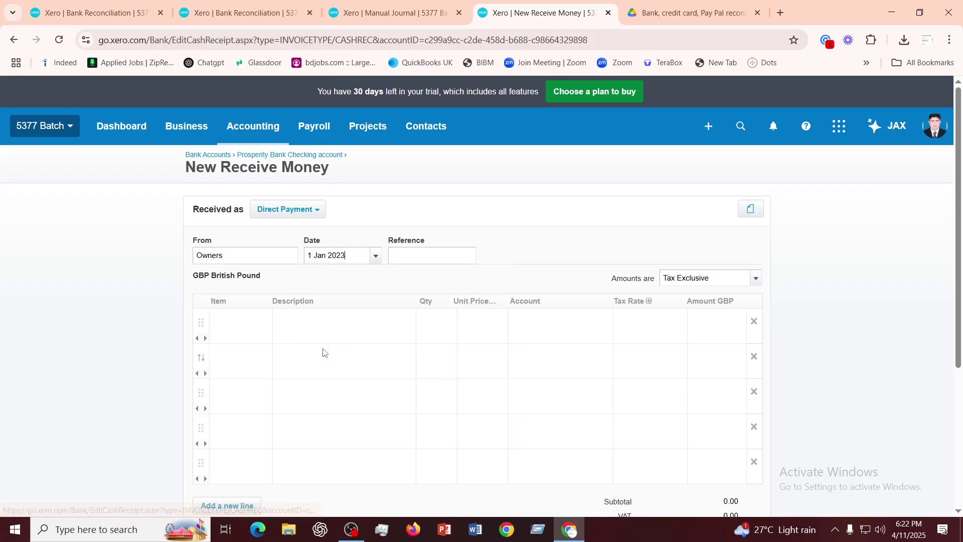
Enter quantity 1 and the January 2023 Prosperity.pdf beginning balance, 905.49, as the unit price on the first line
left_click(428, 321)
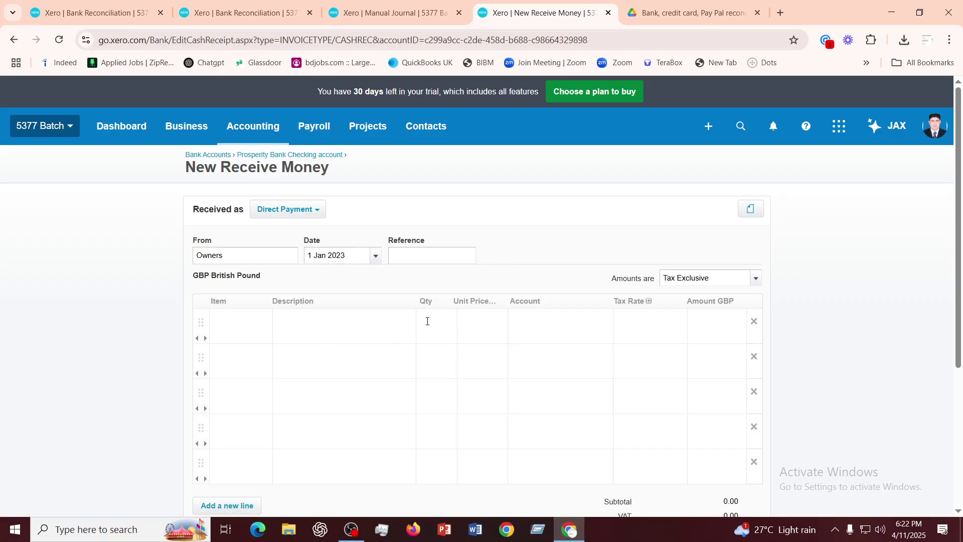
type("1")
left_click(494, 321)
left_click(507, 531)
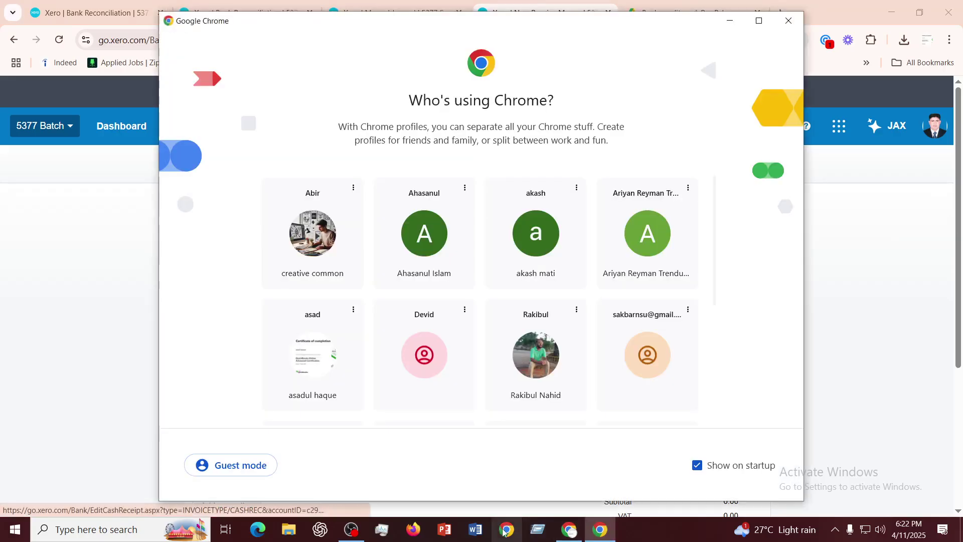
left_click(672, 14)
left_click(673, 16)
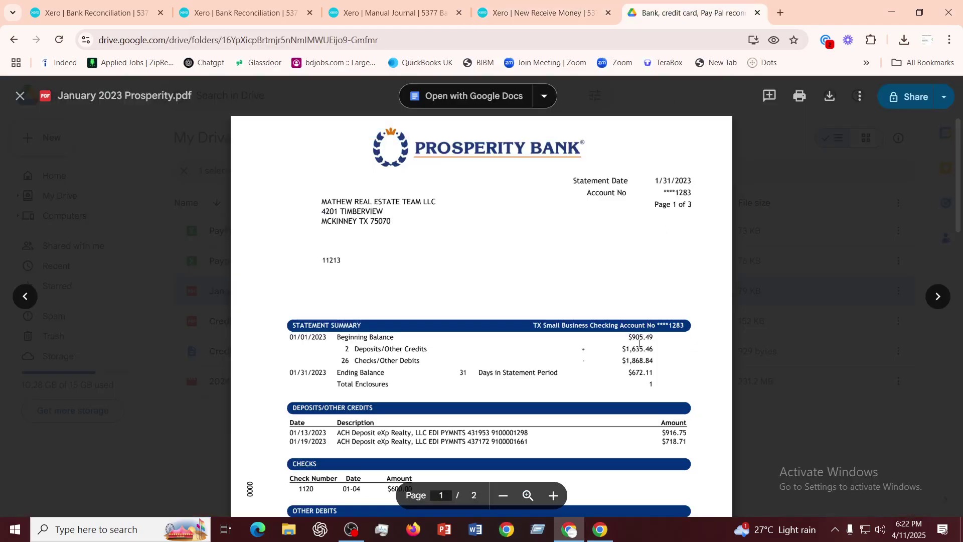
left_click(528, 10)
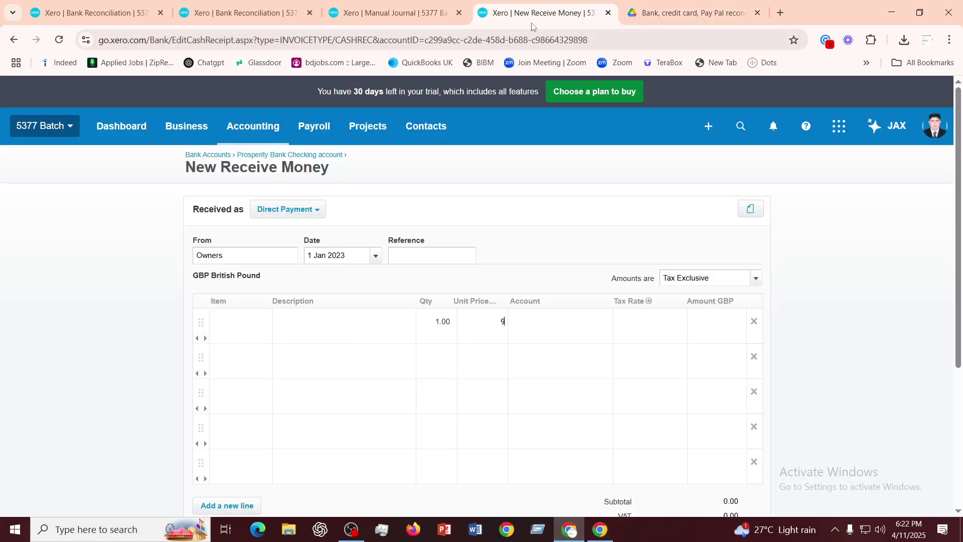
type("905.49")
Assign the 905.49 line to account 950 - Capital - x,xxx Ordinary Shares
left_click(589, 322)
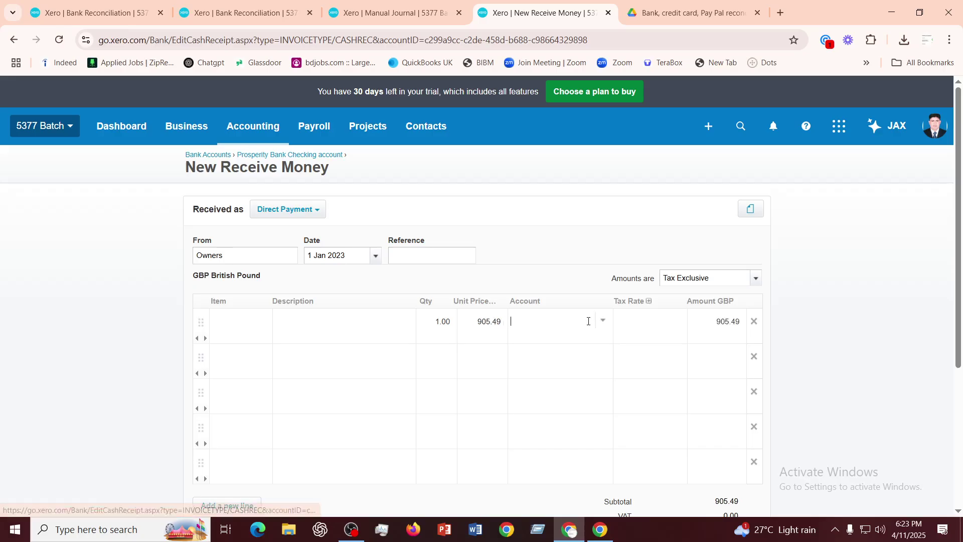
left_click(604, 322)
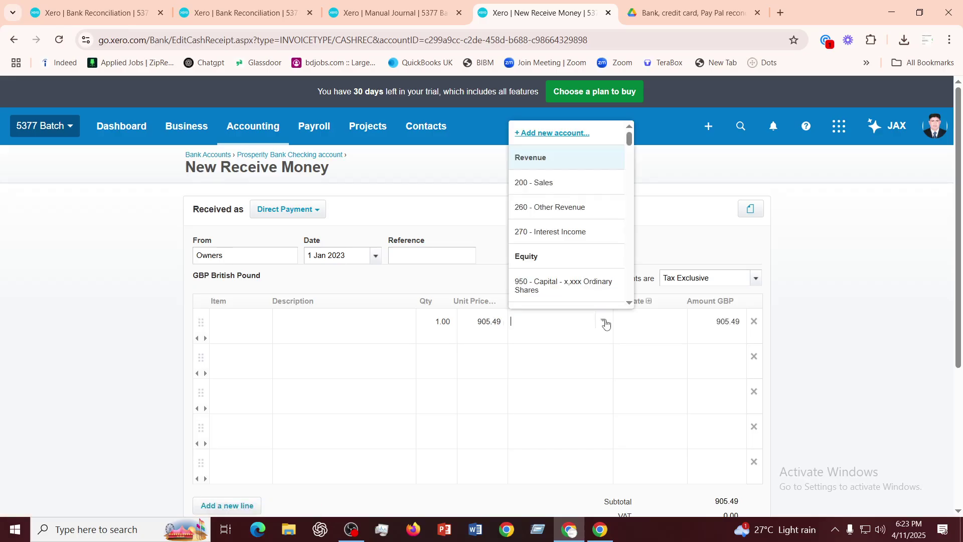
left_click(582, 284)
left_click(559, 222)
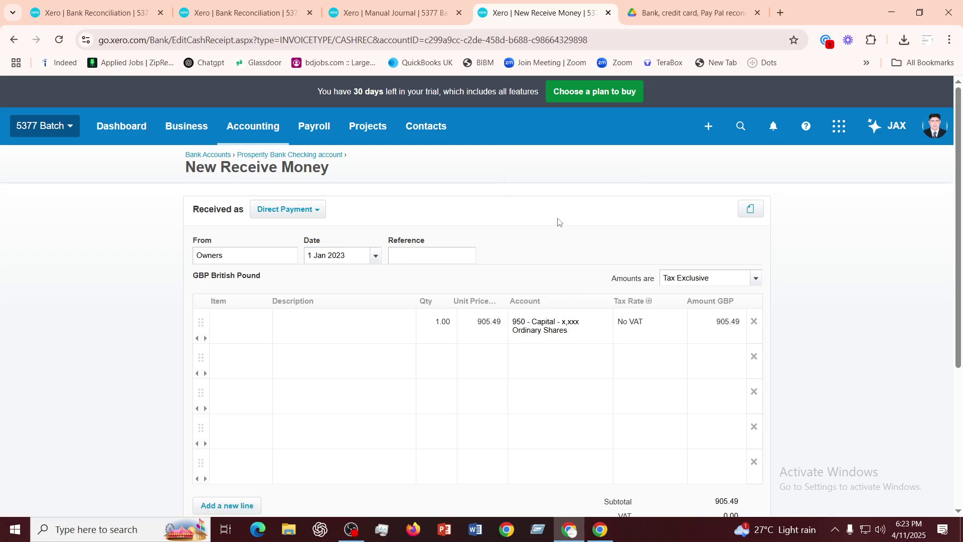
Remove the four empty lines and save the receive money transaction, continuing with another blank one
scroll(436, 373, "down", 2)
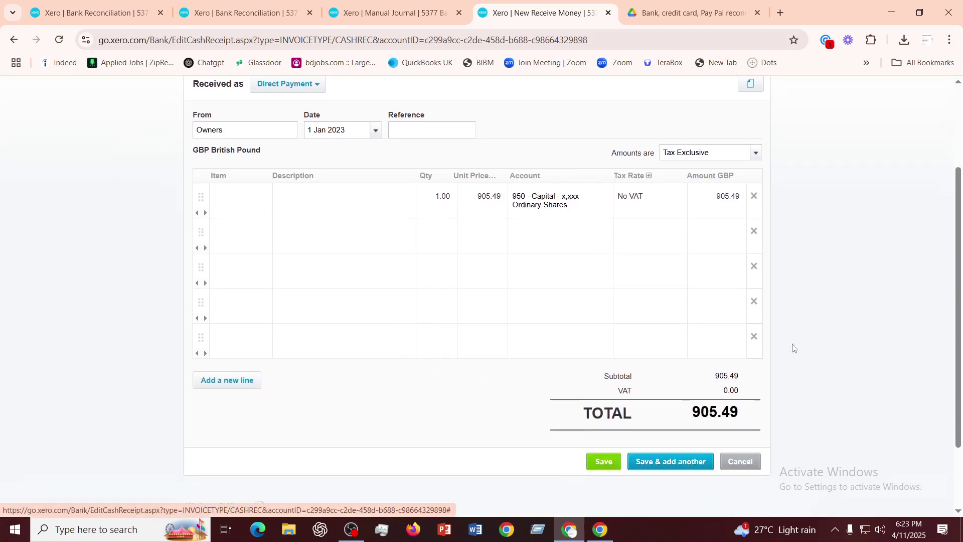
left_click(753, 337)
left_click(753, 302)
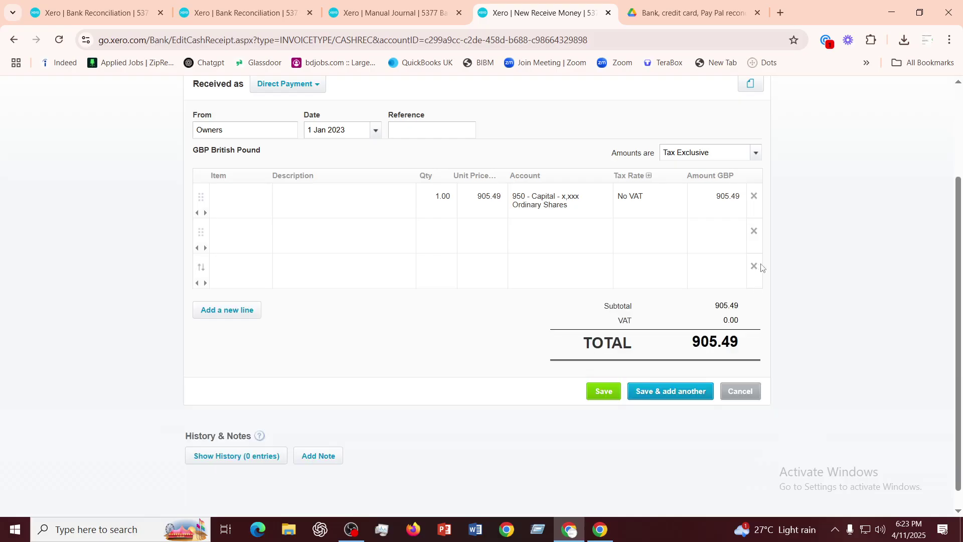
left_click(754, 266)
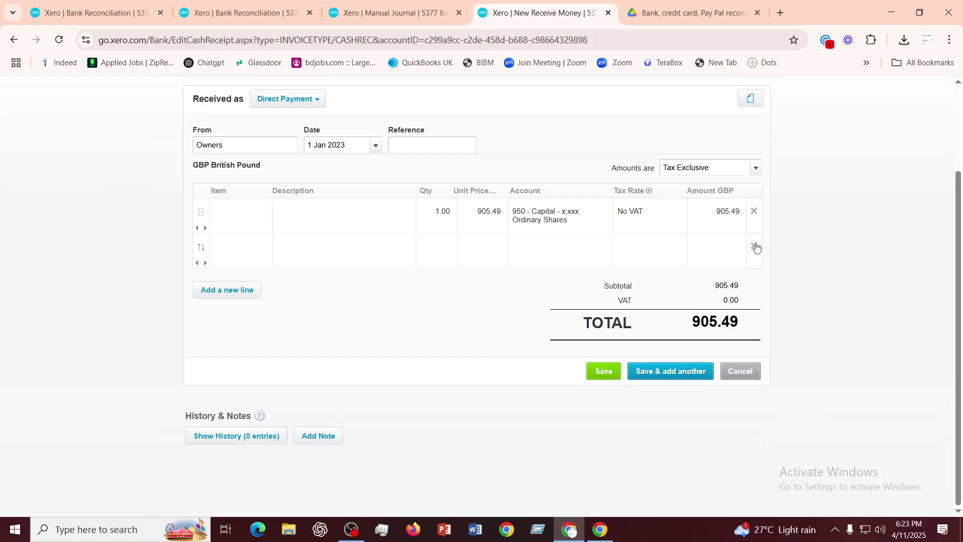
left_click(756, 246)
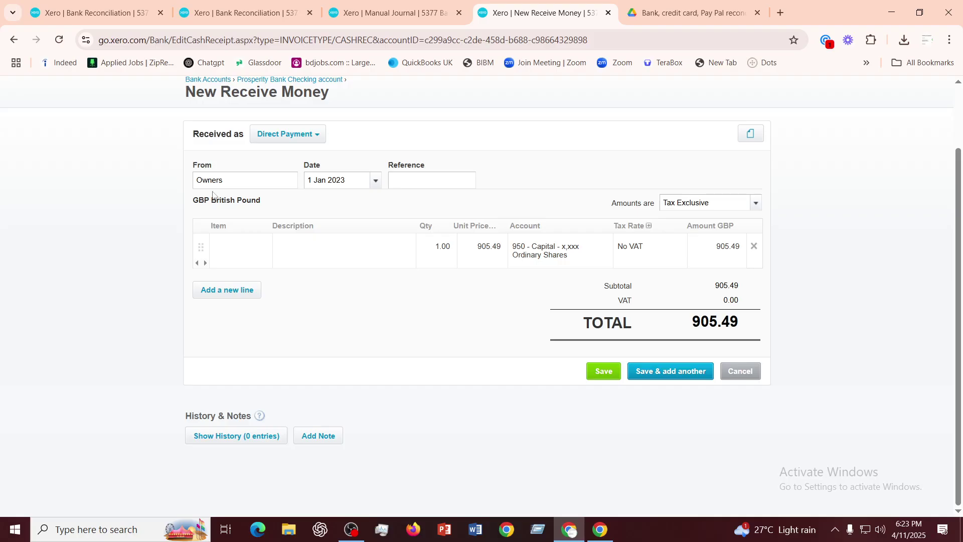
left_click(670, 373)
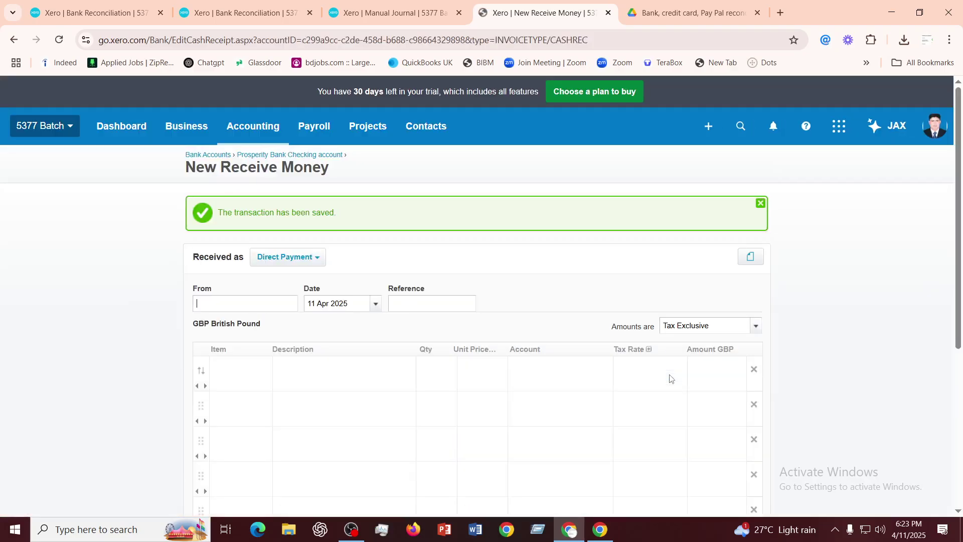
Close the unused manual journal and return to the Prosperity Bank Checking reconciliation page
left_click(389, 15)
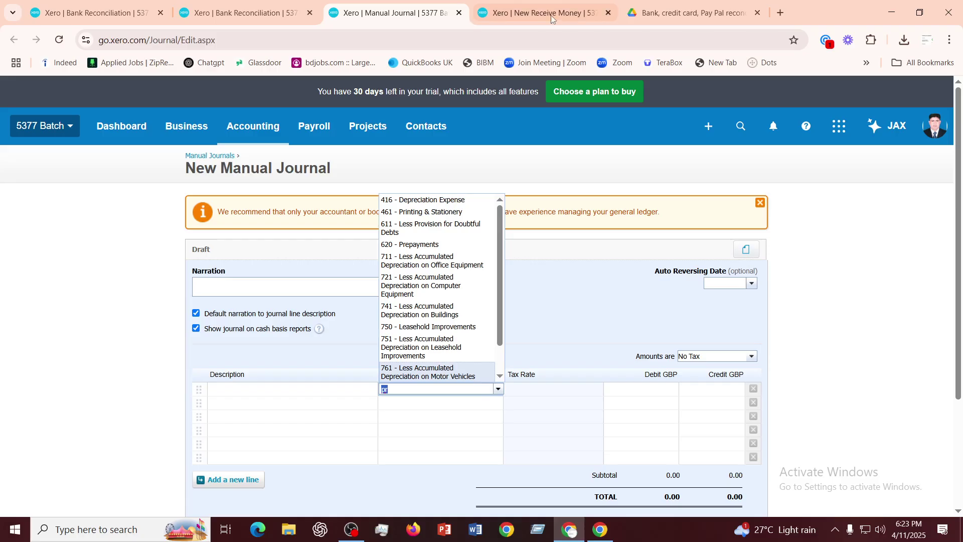
left_click(459, 13)
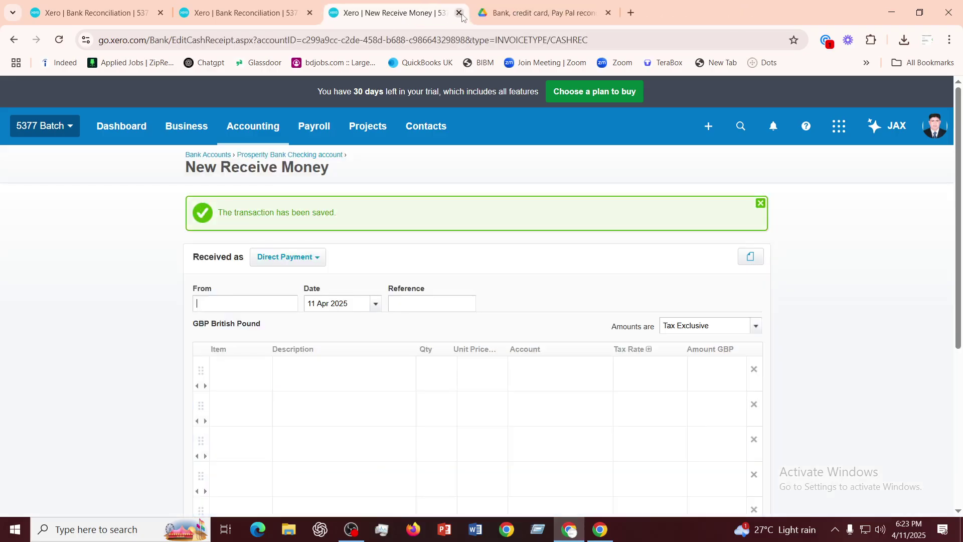
left_click(269, 12)
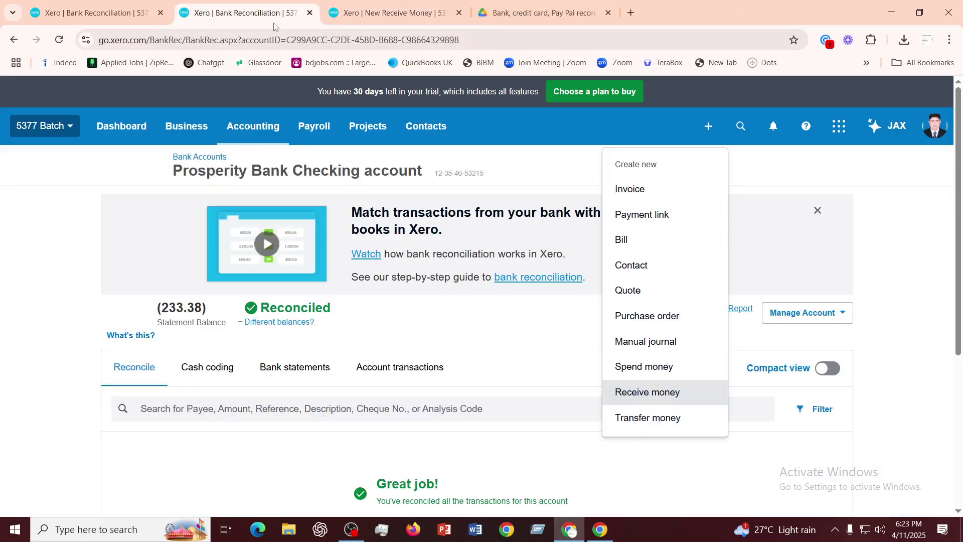
Reload the reconciliation page and open the unreconciled 905.49 Owners entry dated 1 Jan 2023 from the account transactions
left_click(58, 42)
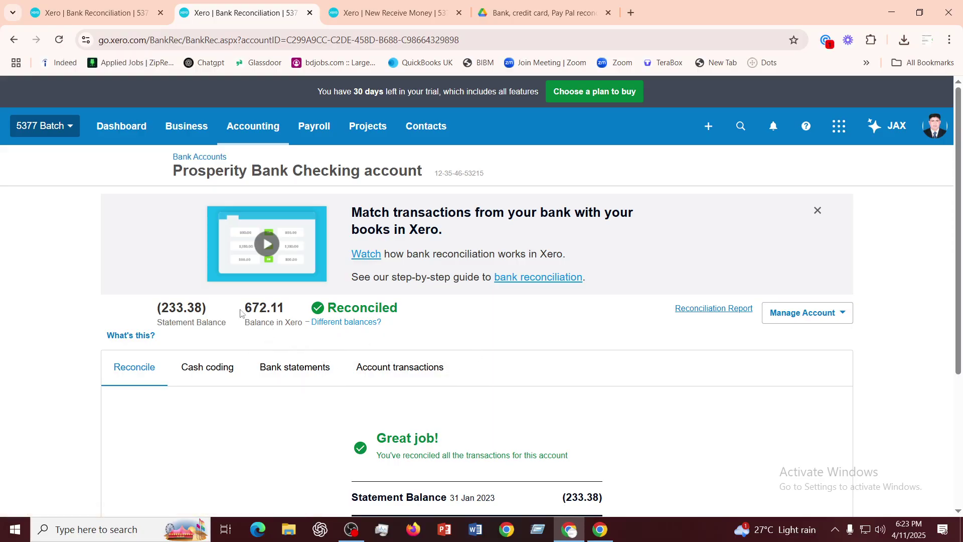
scroll(357, 336, "down", 4)
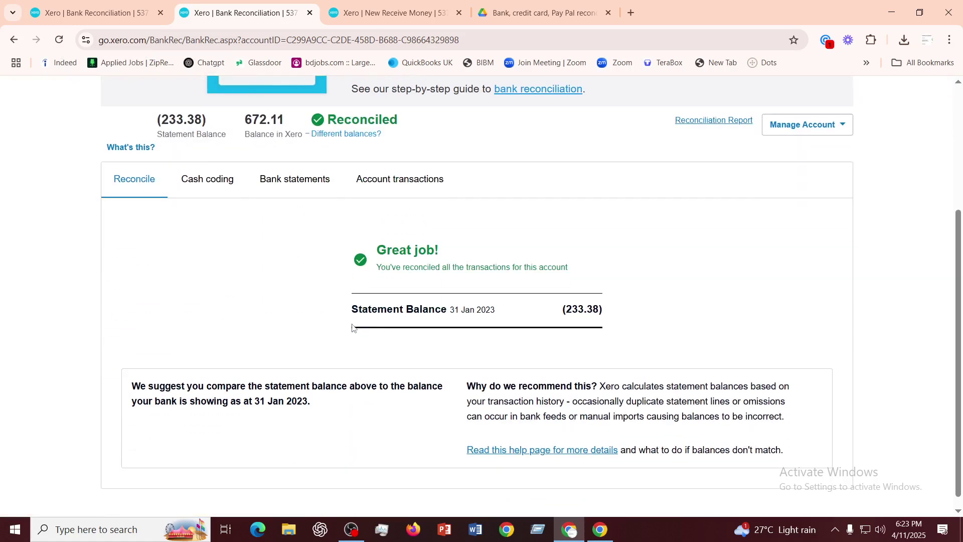
scroll(353, 327, "up", 4)
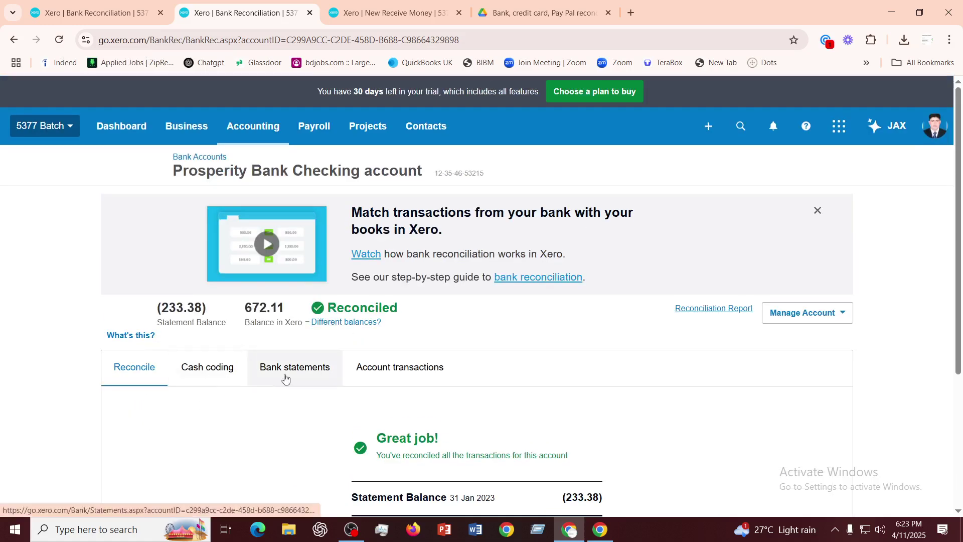
left_click(376, 371)
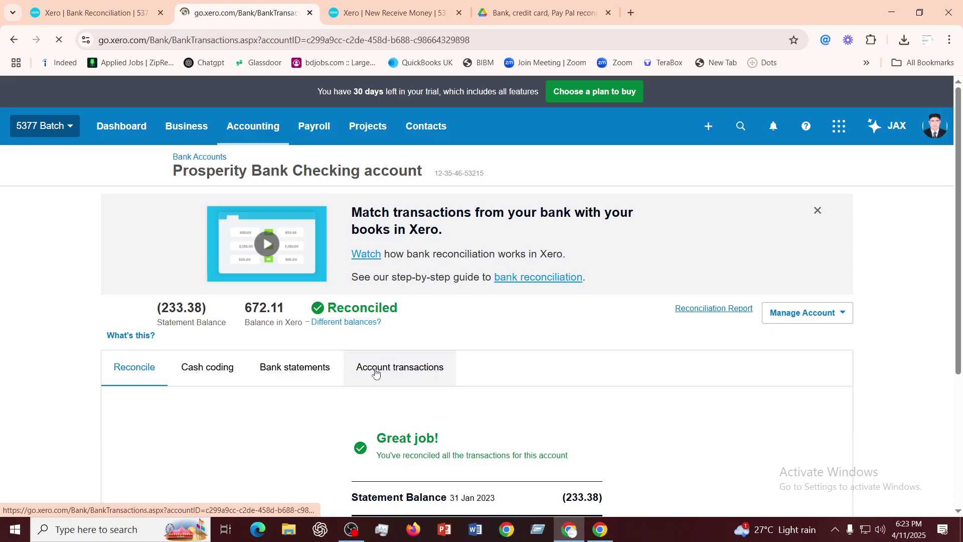
scroll(374, 372, "down", 12)
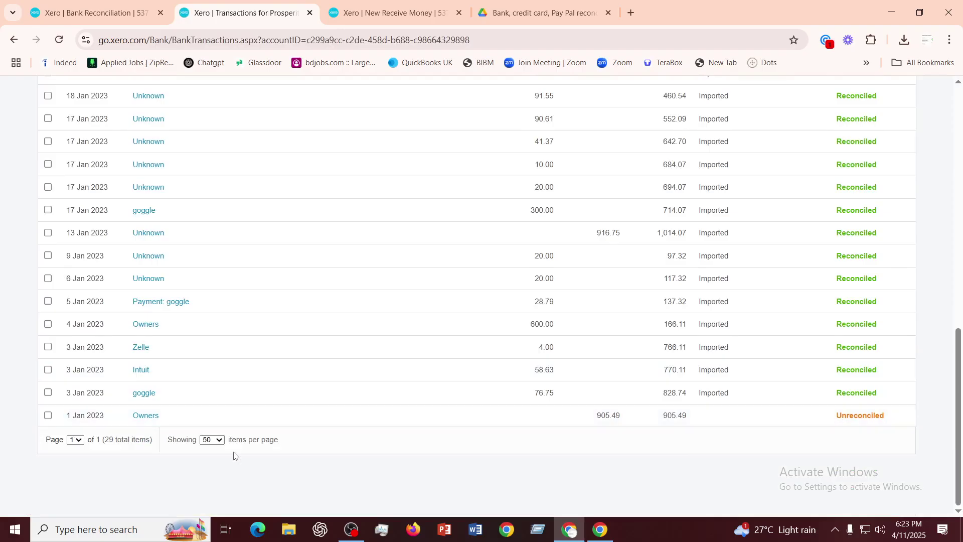
left_click(862, 421)
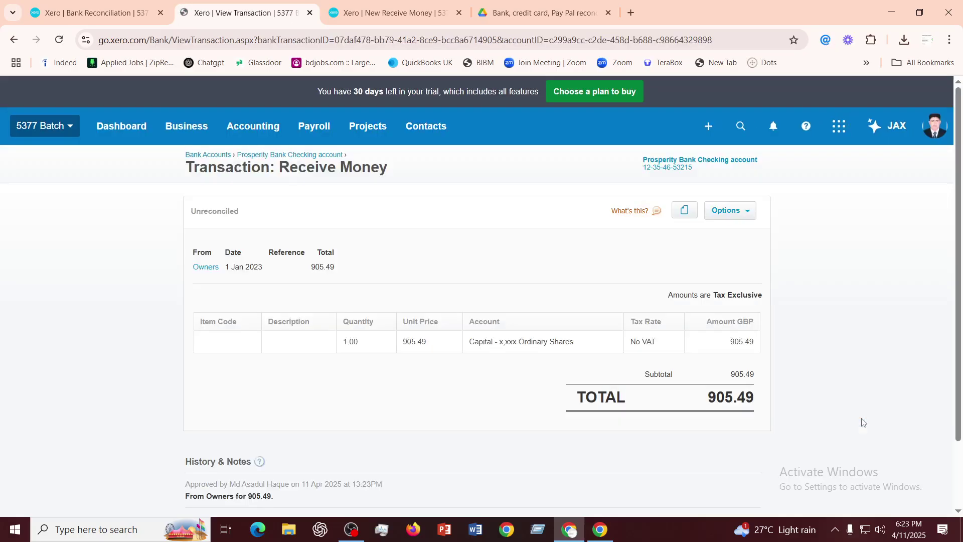
Review the 905.49 receive money transaction and mark it as reconciled
scroll(373, 419, "down", 2)
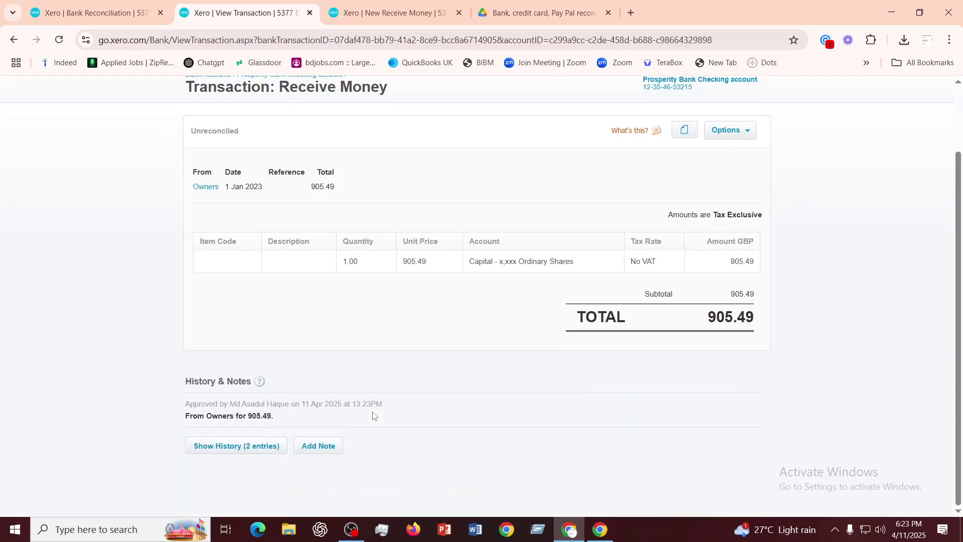
scroll(372, 415, "up", 2)
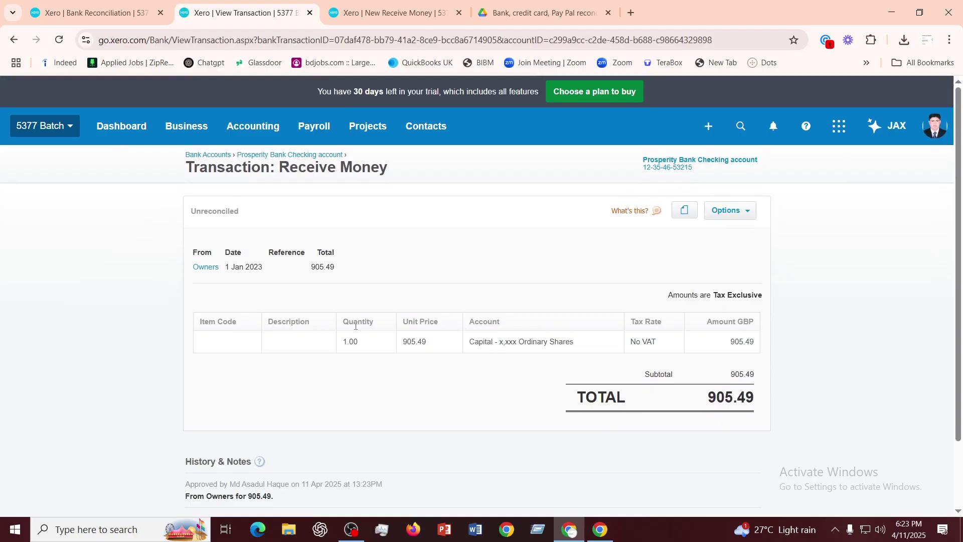
left_click(749, 213)
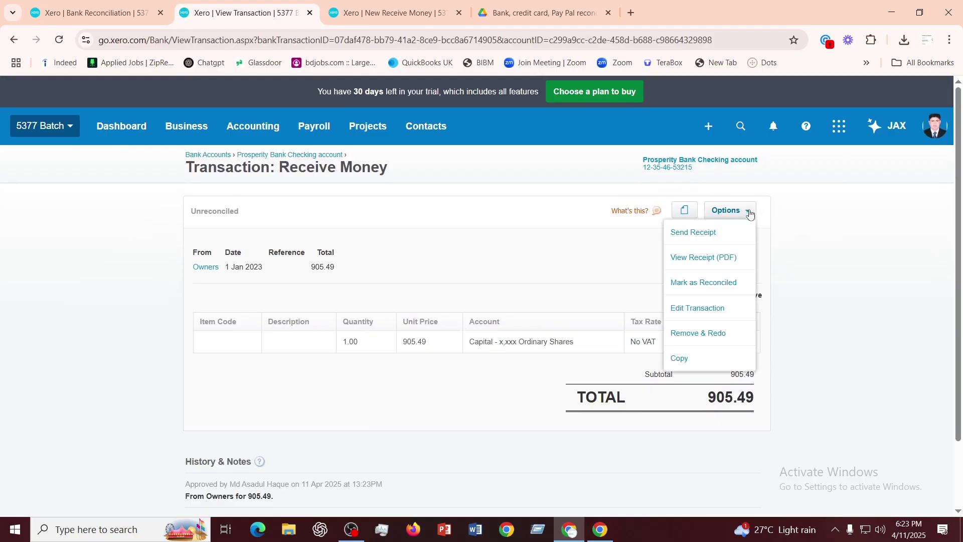
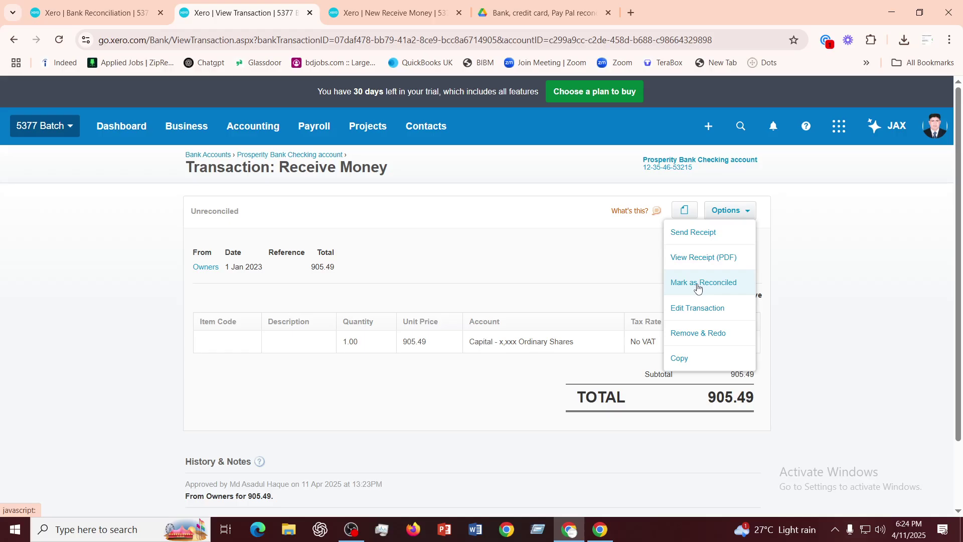
left_click(698, 284)
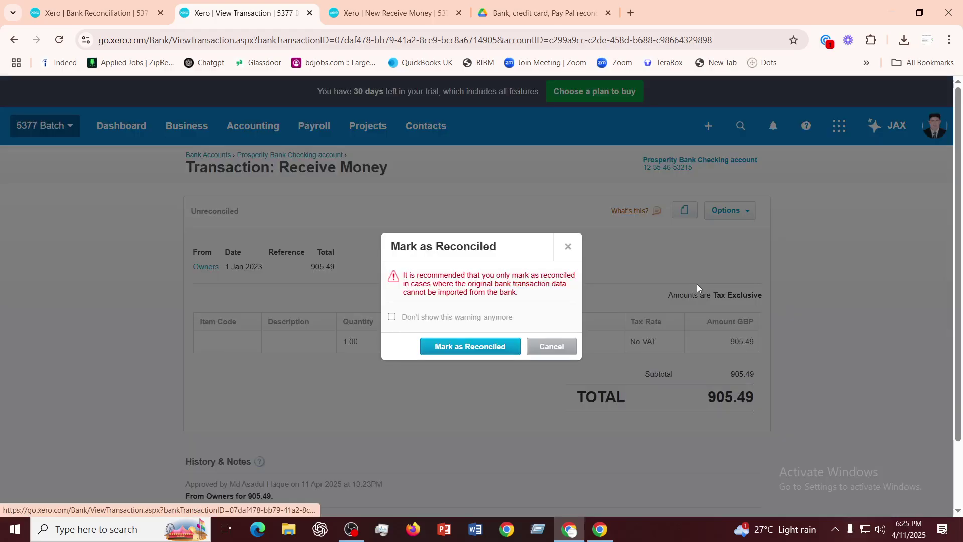
left_click(457, 346)
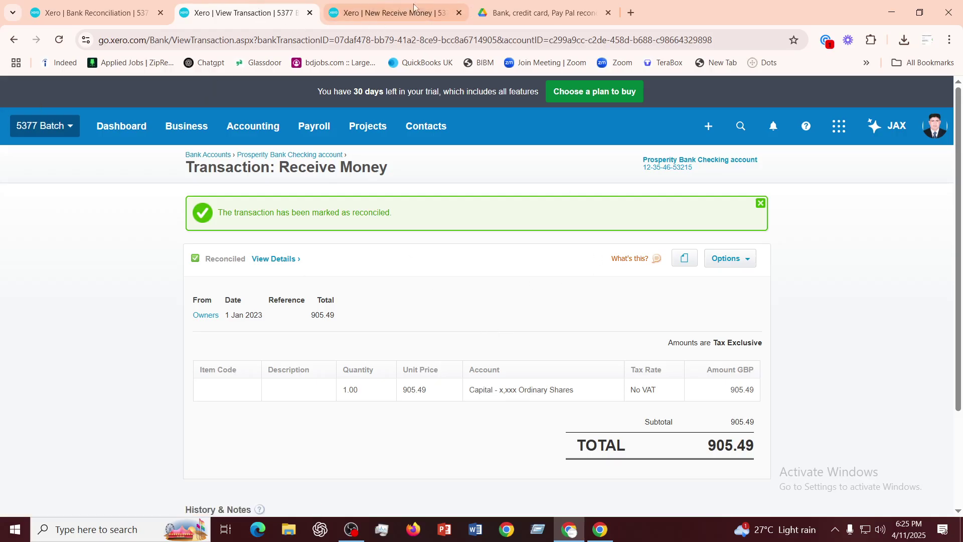
Return to the Prosperity Bank Checking transactions and check the account balance and the status of every January 2023 entry
left_click(384, 15)
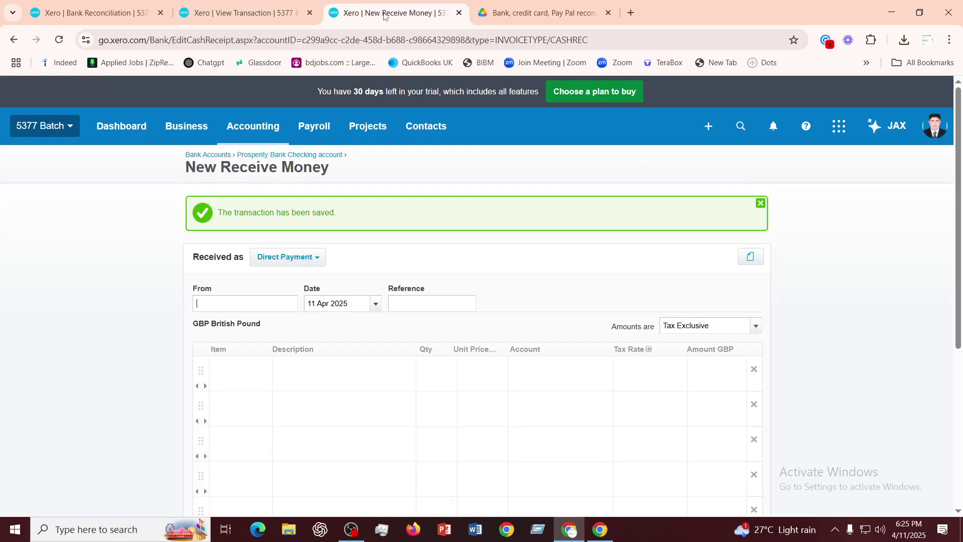
left_click(257, 14)
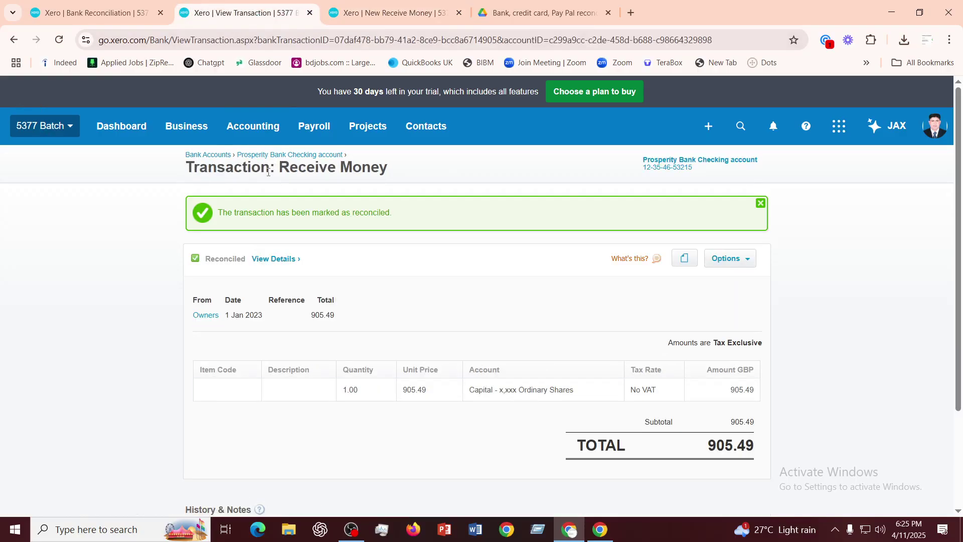
left_click(265, 157)
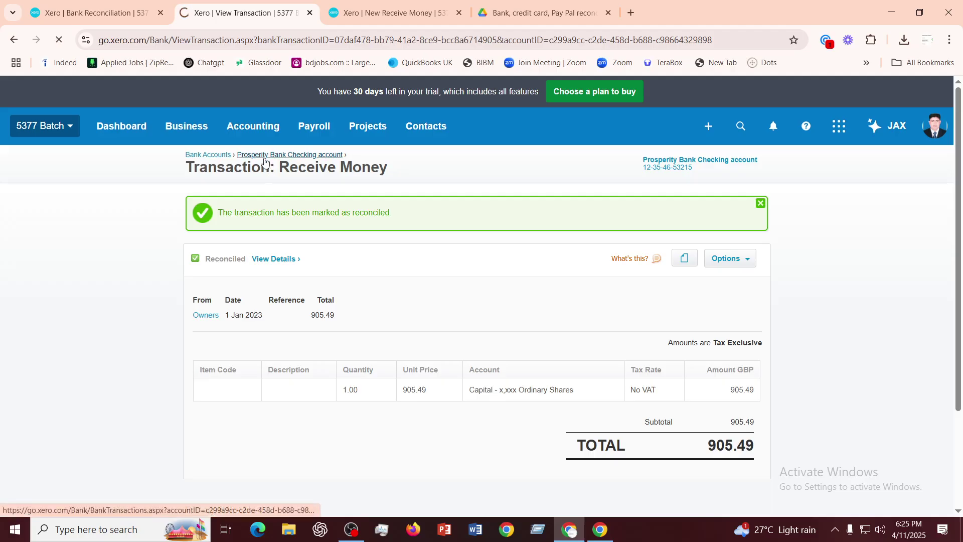
scroll(394, 341, "down", 1)
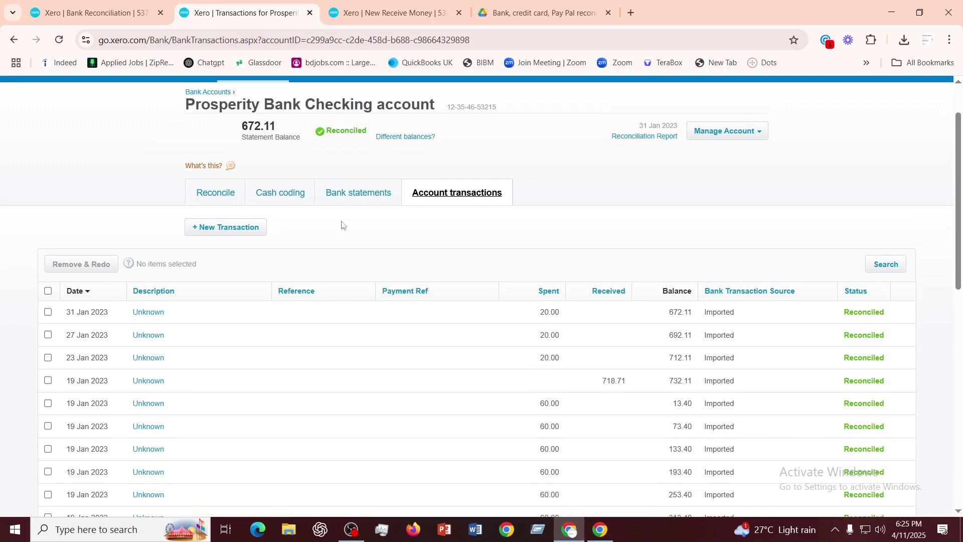
scroll(344, 311, "down", 10)
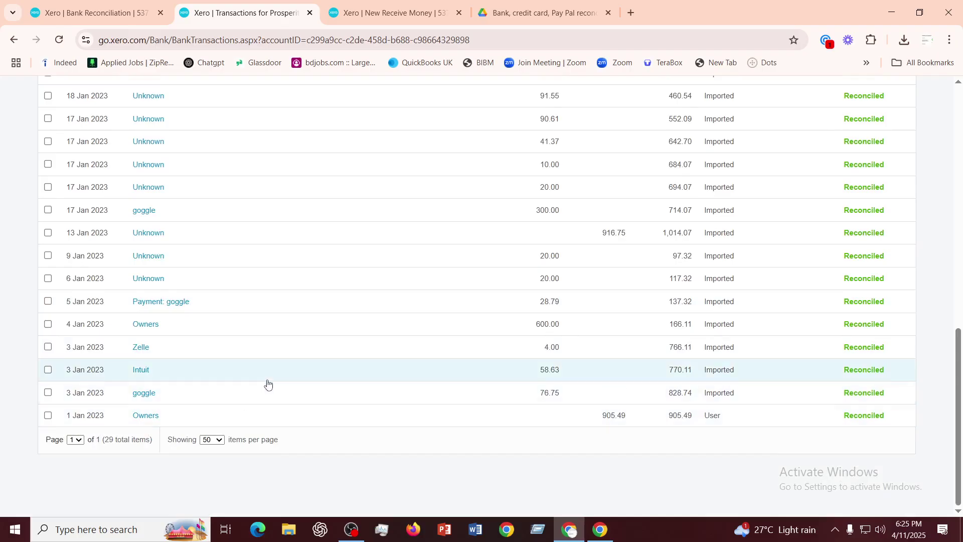
scroll(267, 385, "up", 10)
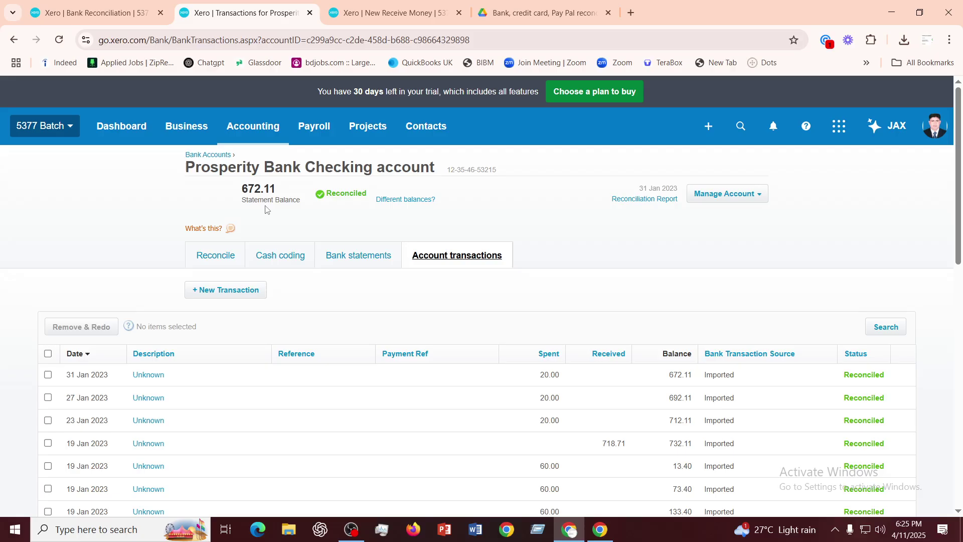
Compare the ending balance in January 2023 Prosperity.pdf with the statement balance and transaction list of the Prosperity Bank Checking account
left_click(542, 13)
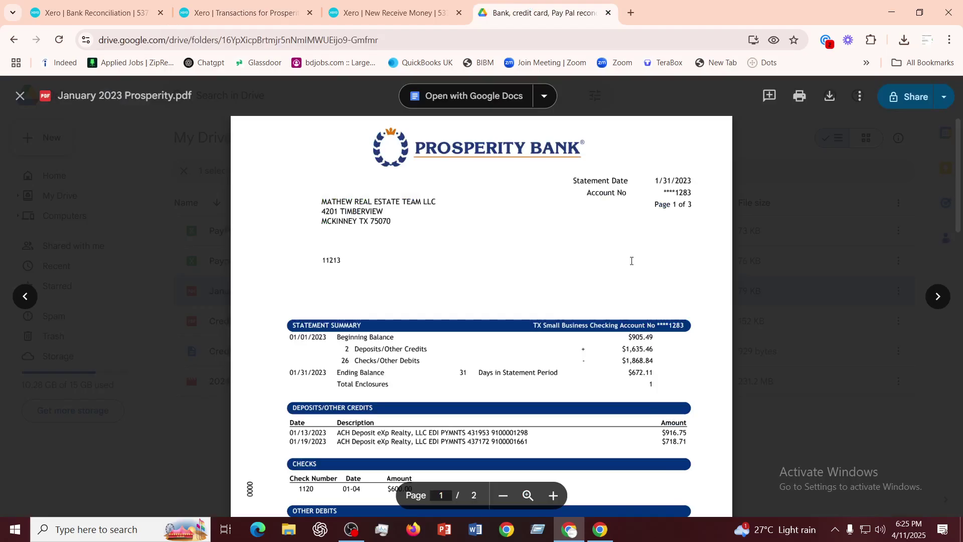
left_click(392, 13)
left_click(238, 11)
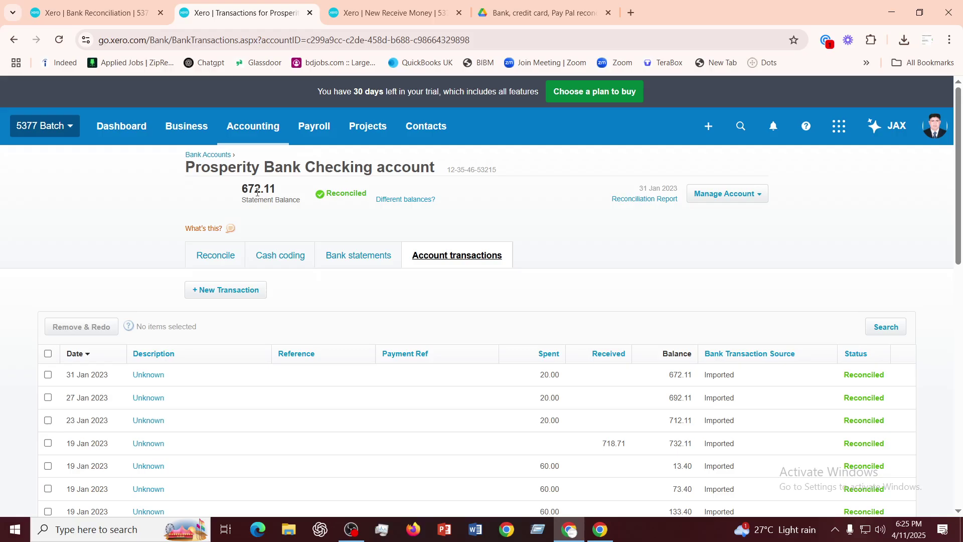
scroll(381, 336, "down", 10)
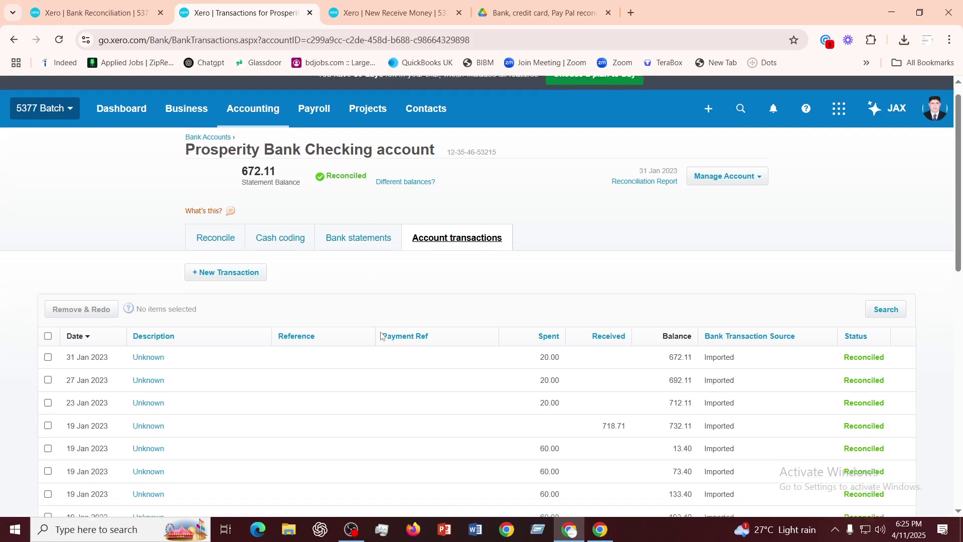
scroll(381, 335, "up", 2)
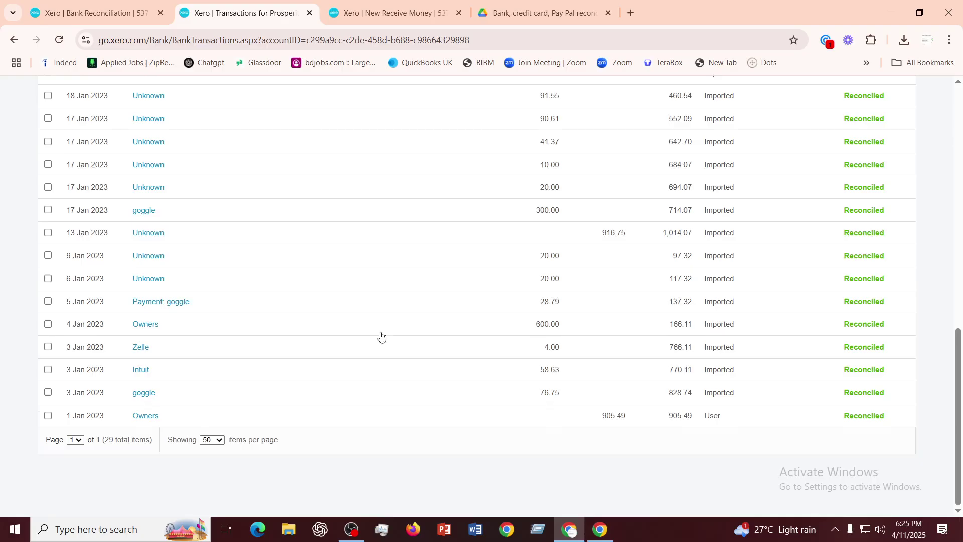
scroll(381, 335, "up", 10)
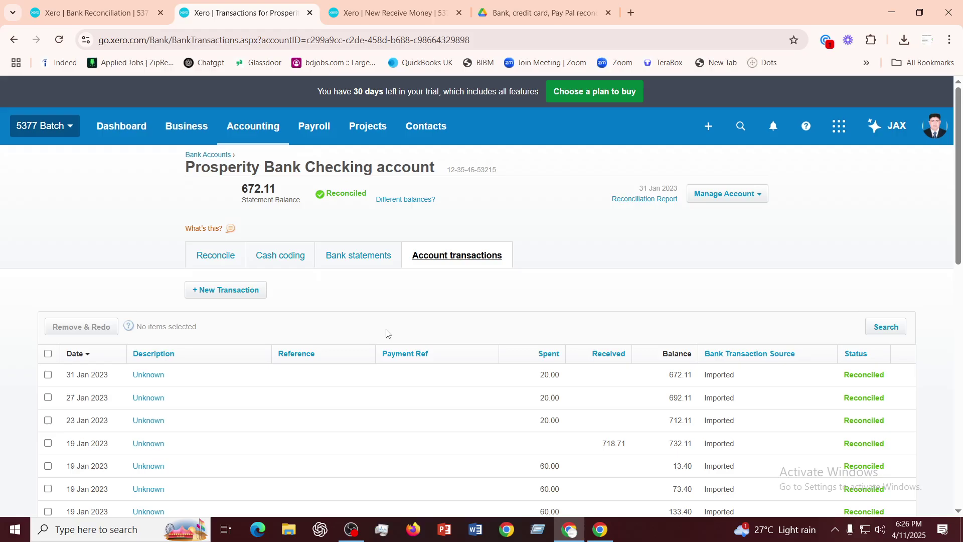
left_click(68, 131)
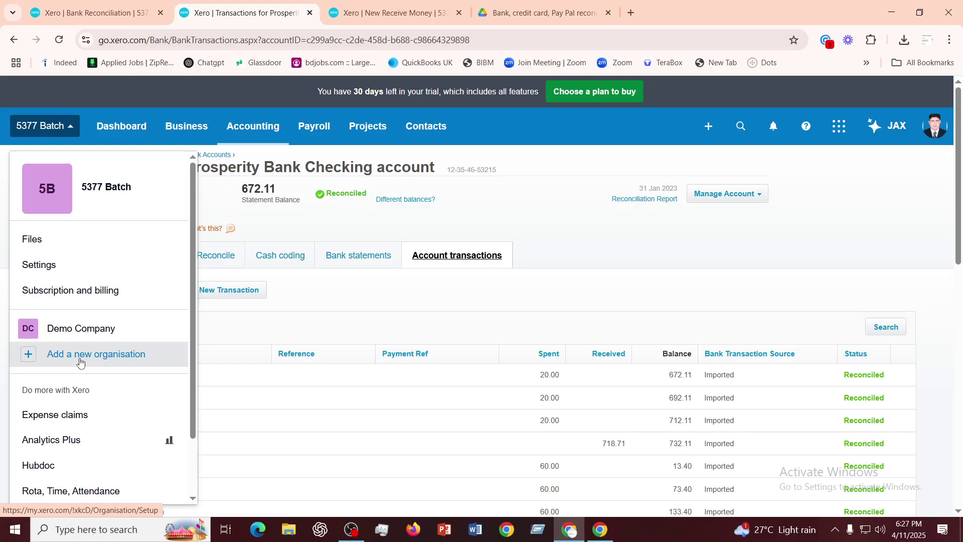
left_click(193, 131)
scroll(226, 442, "down", 5)
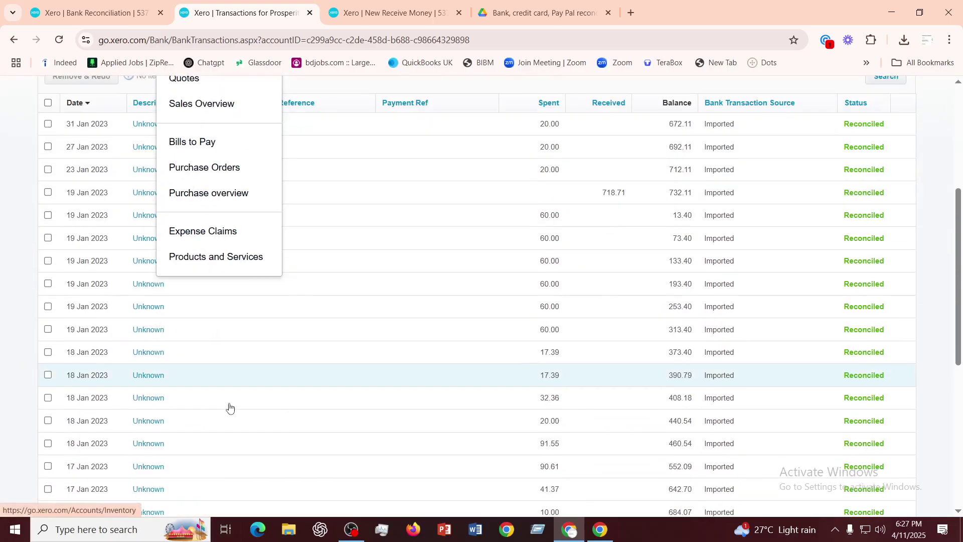
scroll(230, 401, "up", 5)
Open the Conversion balances page in the advanced accounting settings to view the opening account balances
left_click(271, 126)
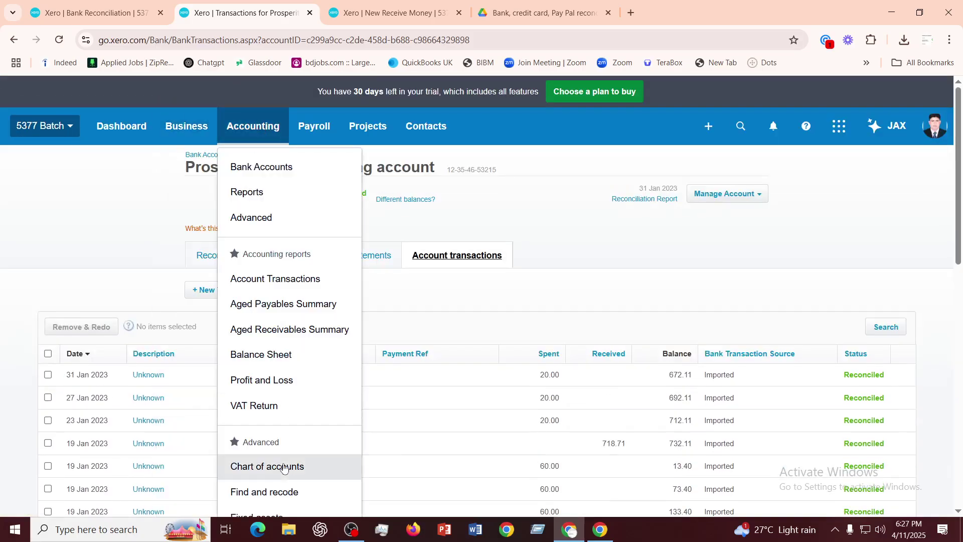
scroll(266, 477, "down", 4)
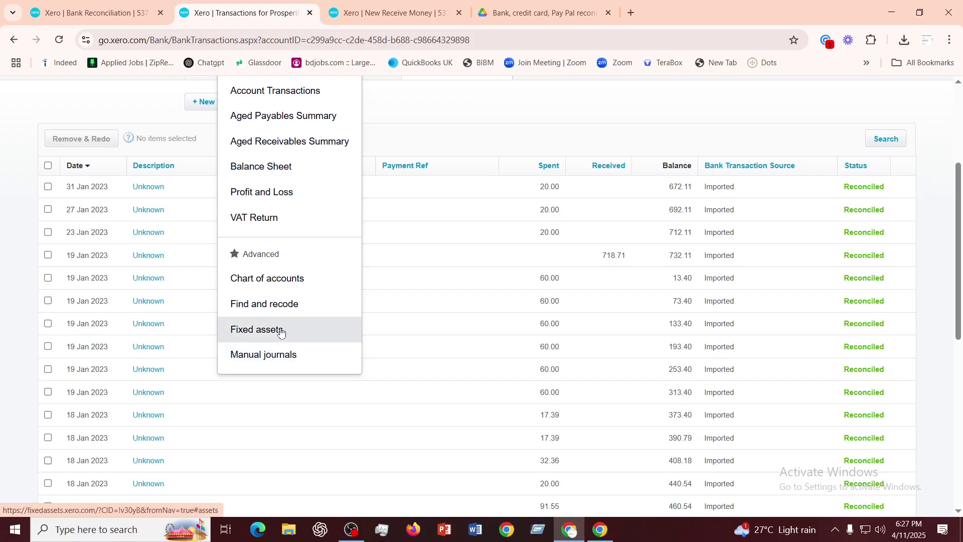
scroll(279, 301, "up", 3)
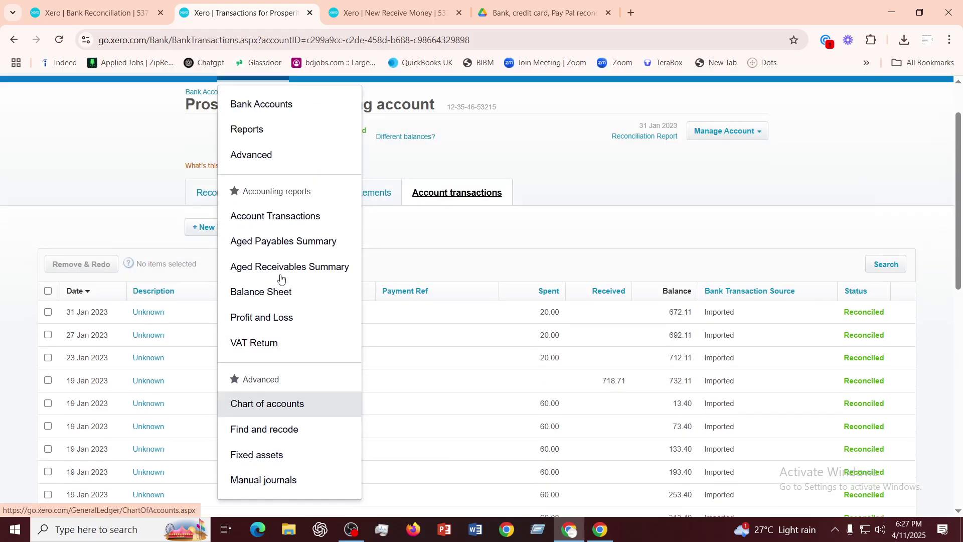
left_click(251, 155)
scroll(301, 392, "down", 2)
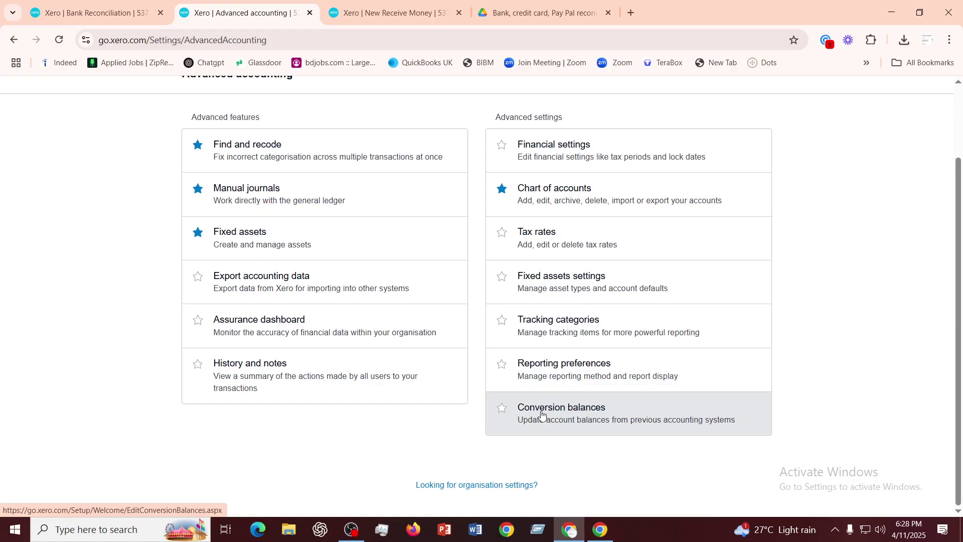
left_click(541, 414)
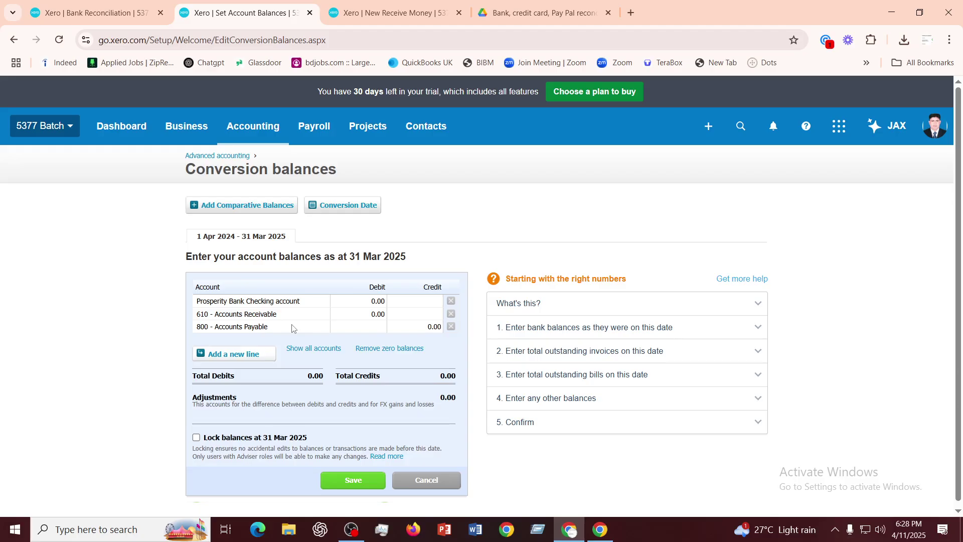
Open the organisation settings of 5377 Batch
left_click(70, 125)
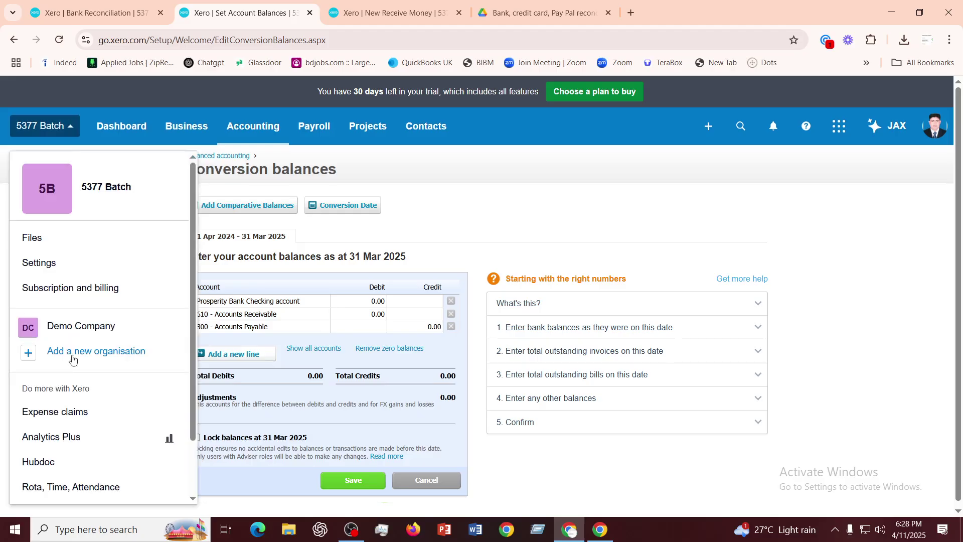
left_click(41, 263)
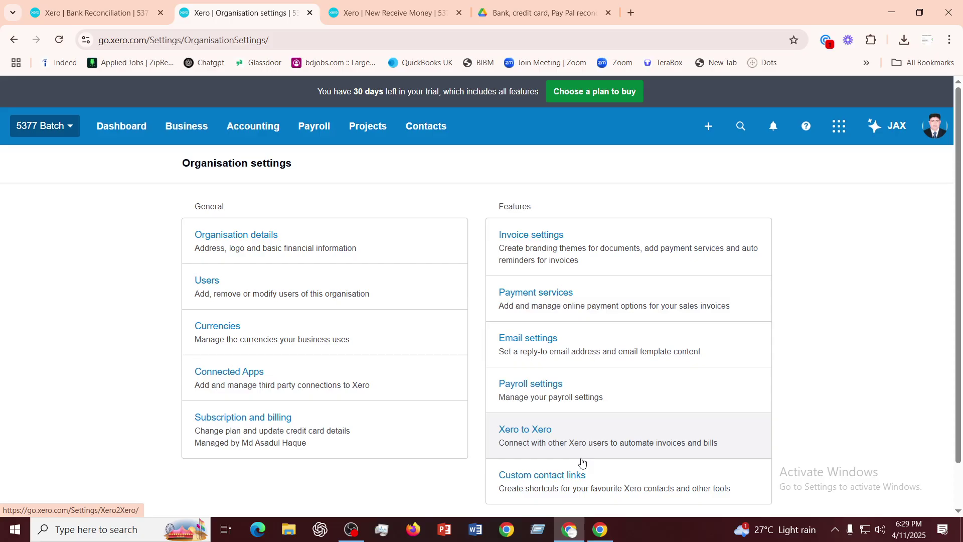
left_click(353, 534)
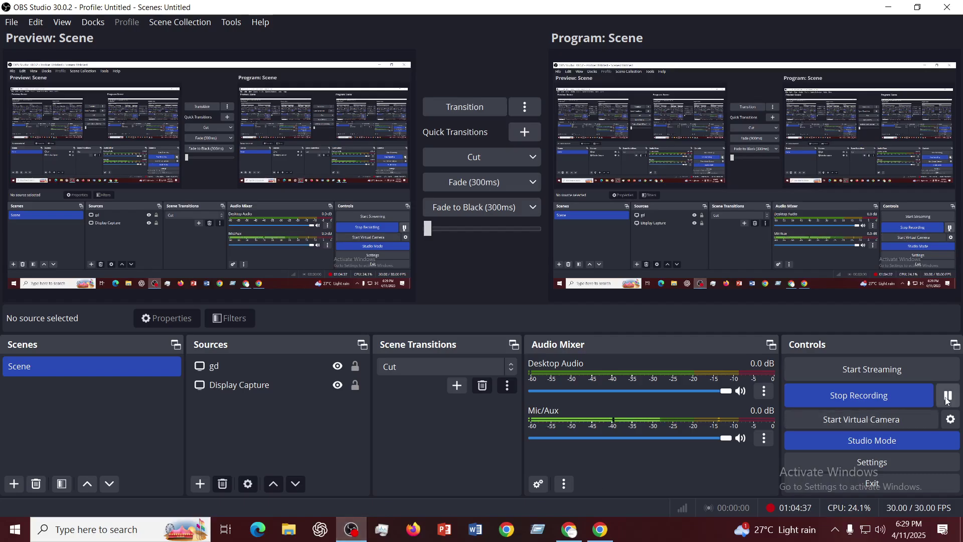
left_click(948, 396)
left_click(952, 396)
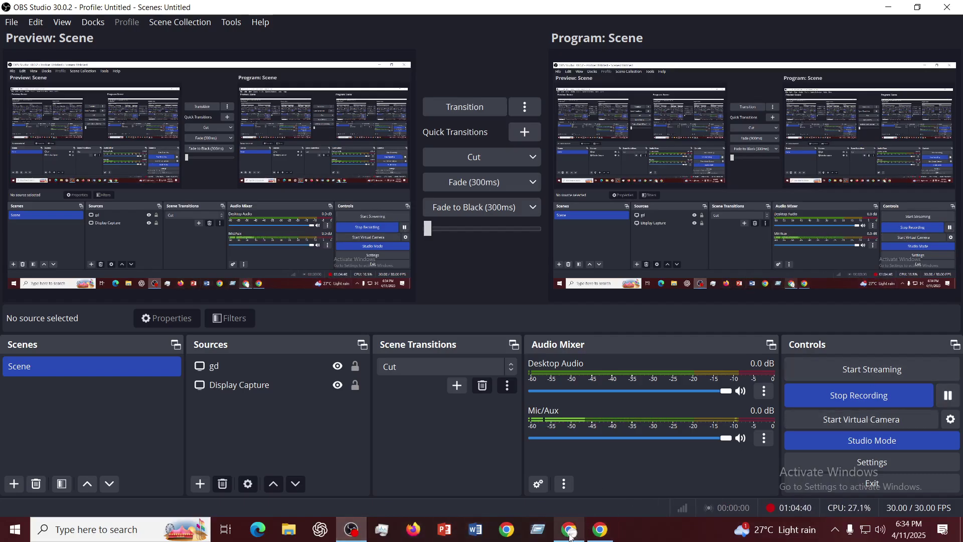
left_click(551, 478)
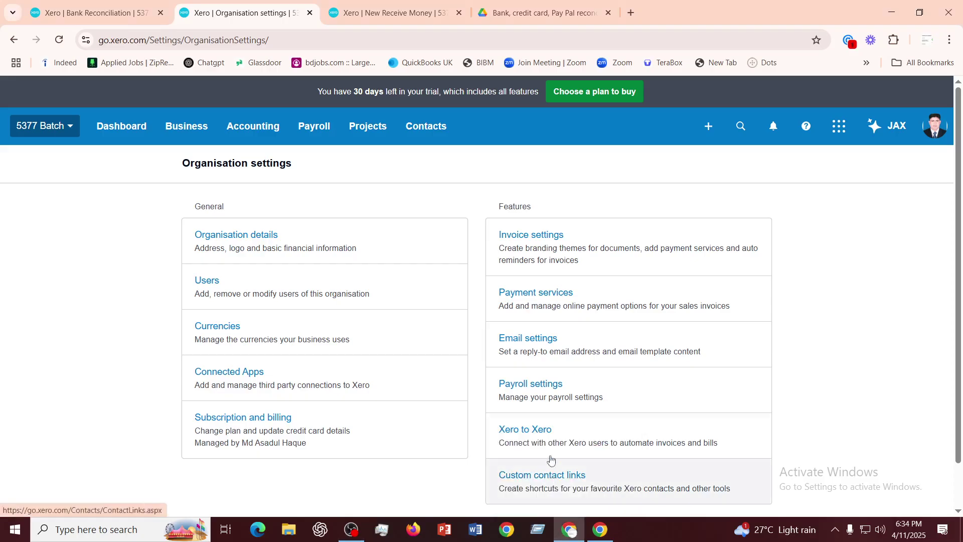
Close the Google Drive page containing the bank, credit card and PayPal reconciliation files
left_click(383, 13)
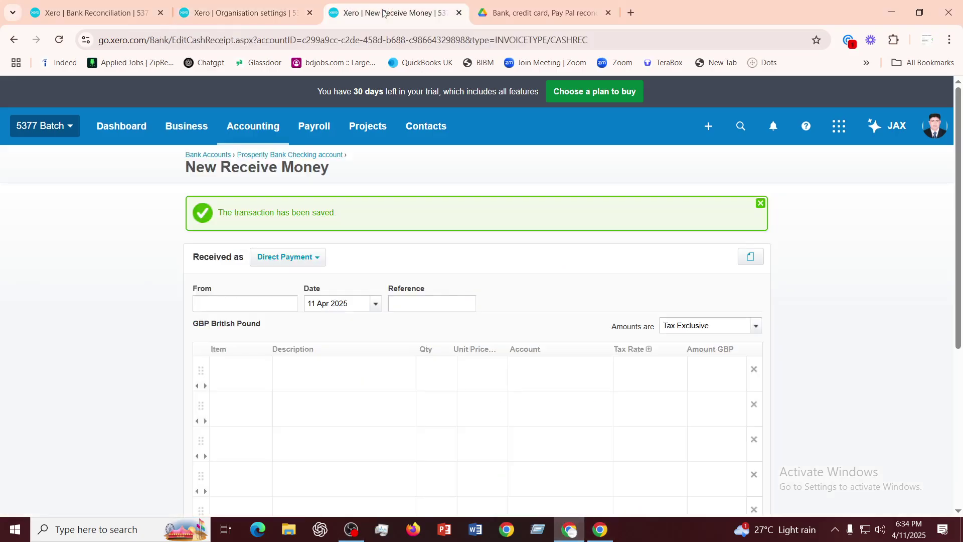
key("ctrl+Page_Up")
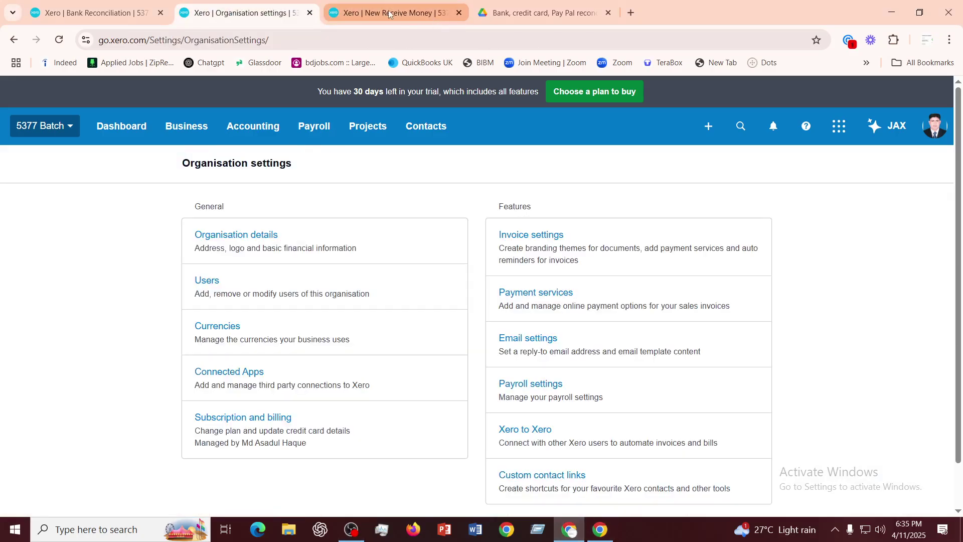
left_click(390, 14)
left_click(525, 14)
left_click(411, 14)
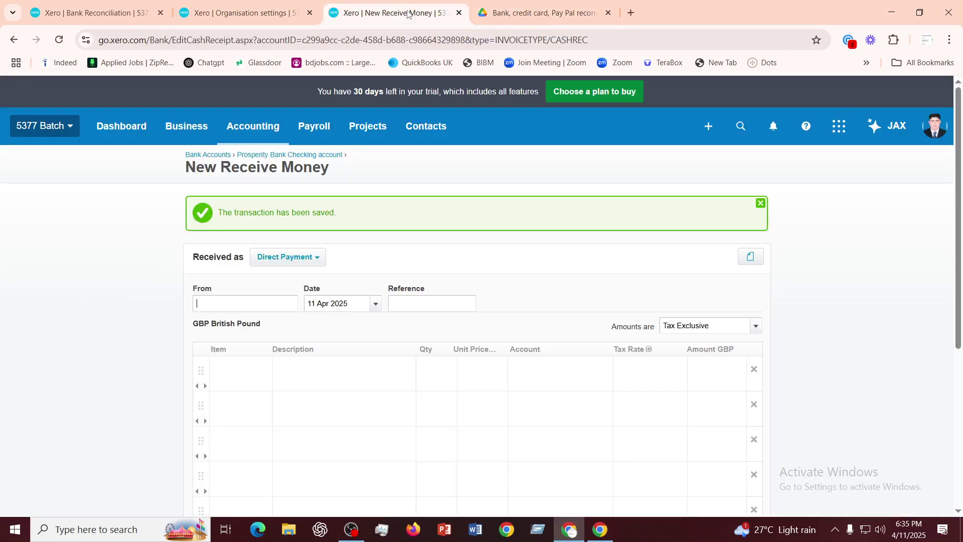
left_click(525, 13)
left_click(609, 12)
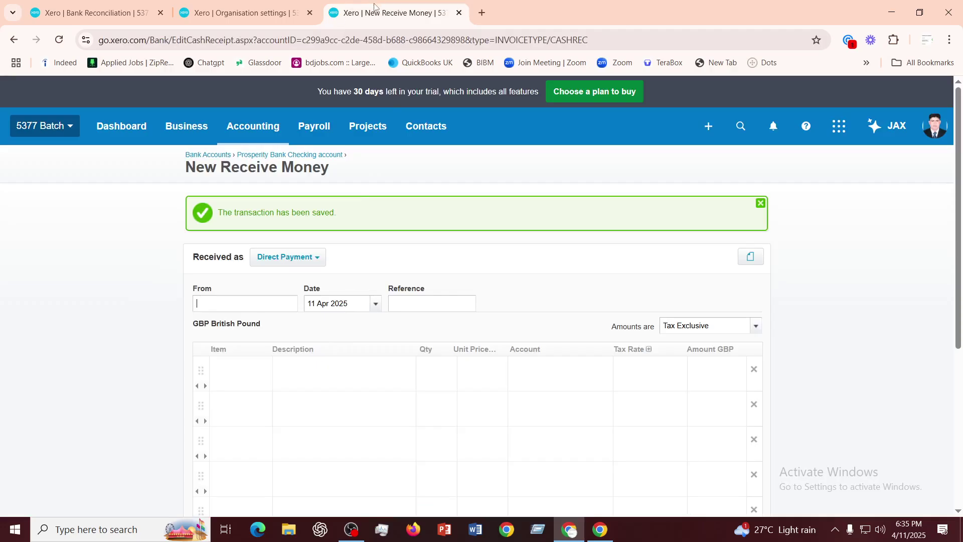
left_click(254, 14)
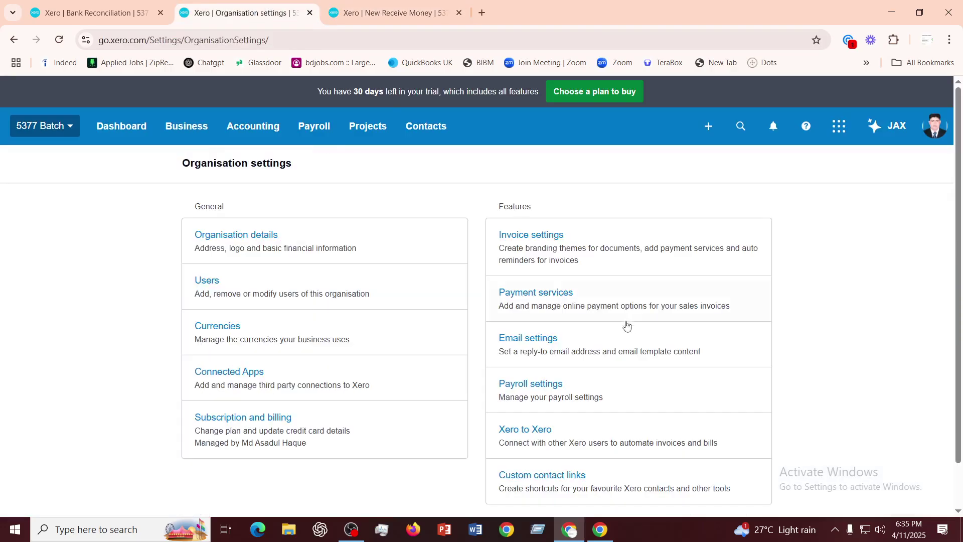
left_click(367, 13)
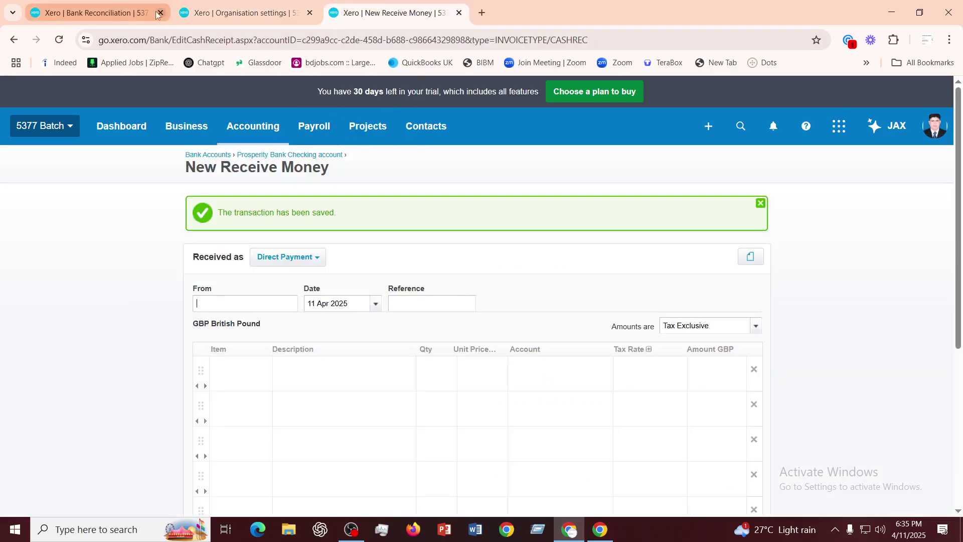
left_click(140, 14)
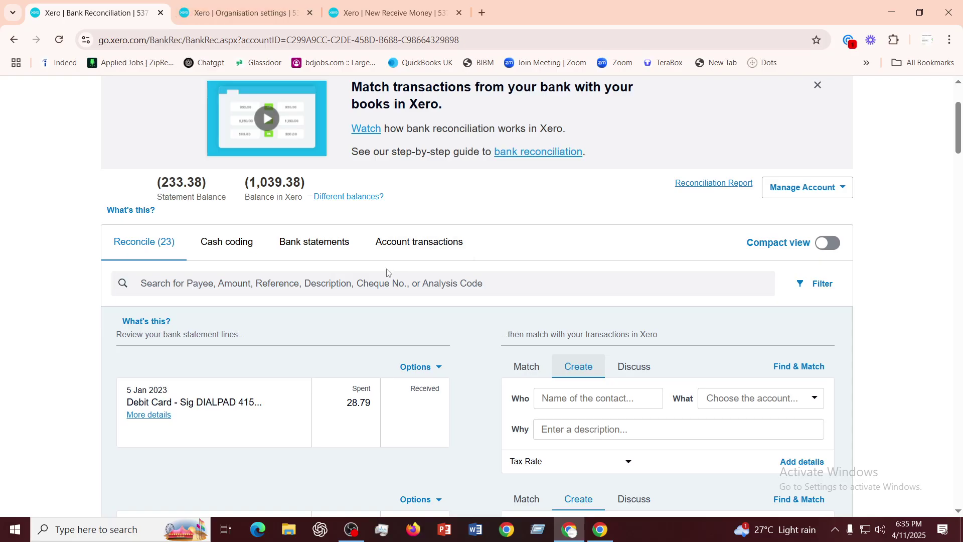
scroll(387, 273, "up", 2)
Open the Bank accounts page from New Receive Money and check the statement balance and reconciliation status of Prosperity Bank Checking
left_click(380, 14)
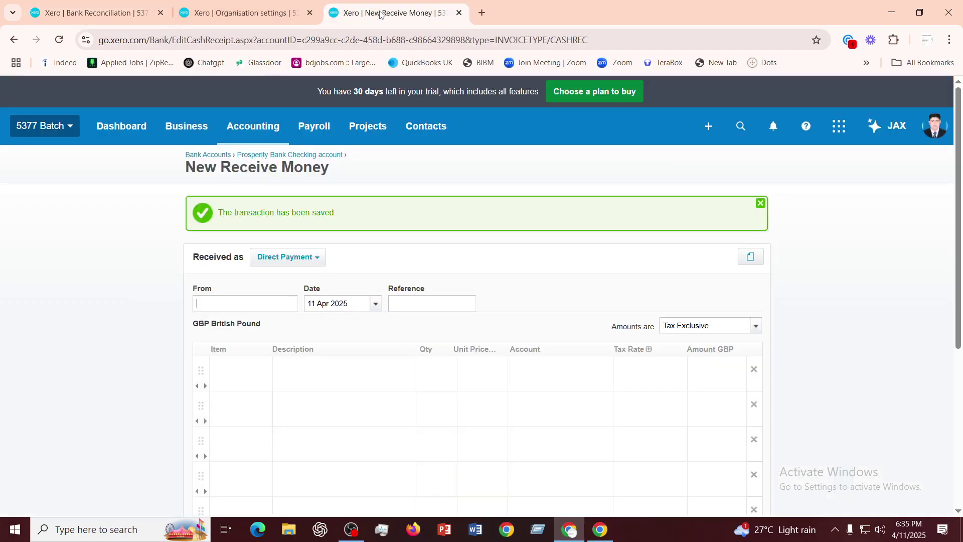
left_click(246, 129)
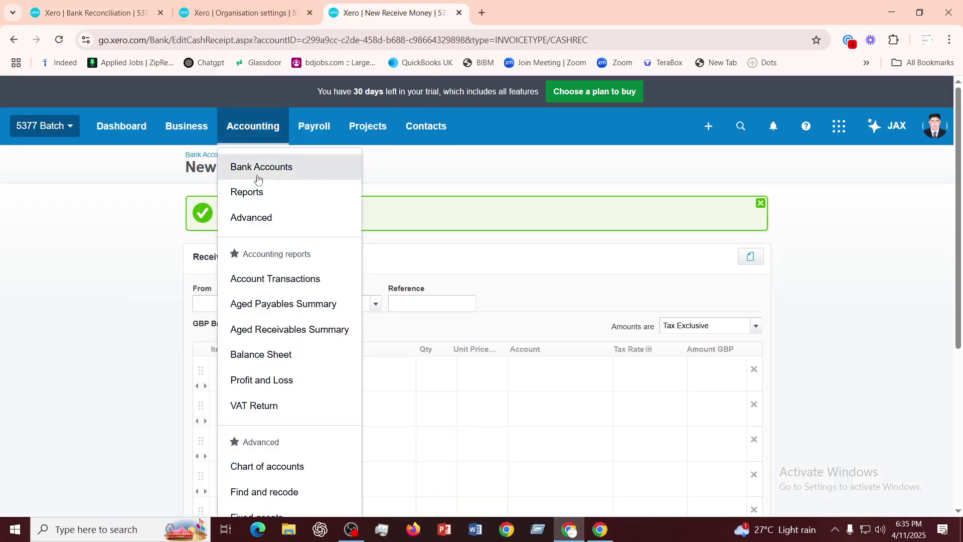
left_click(258, 178)
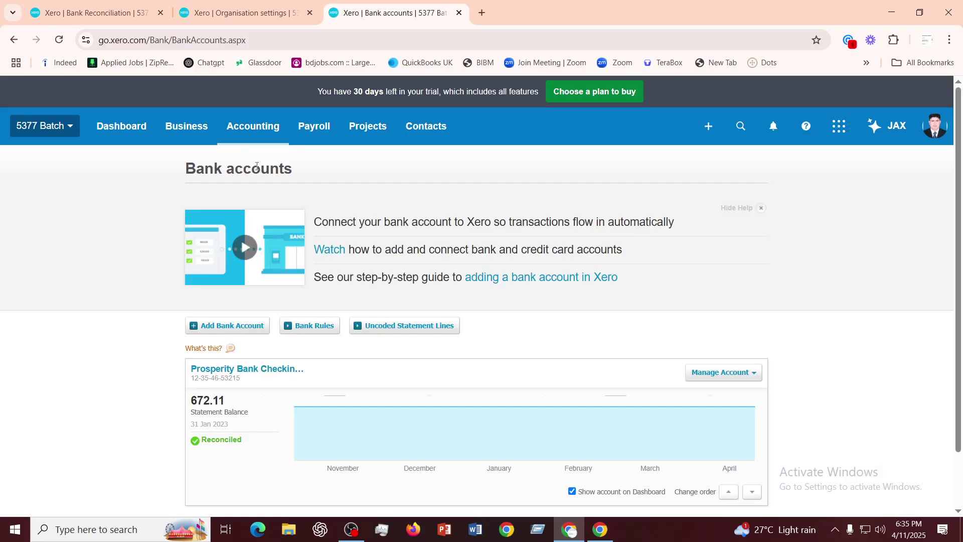
scroll(461, 295, "down", 1)
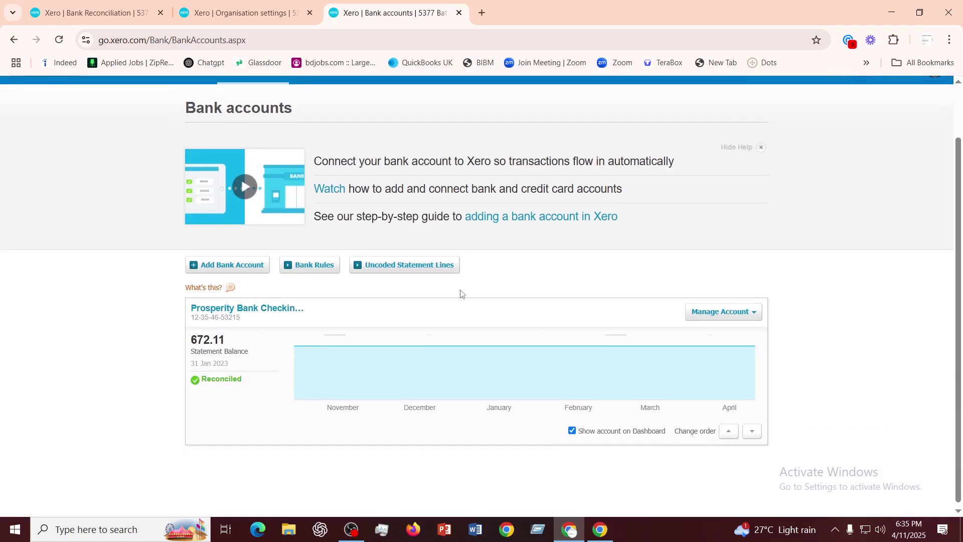
scroll(461, 294, "up", 1)
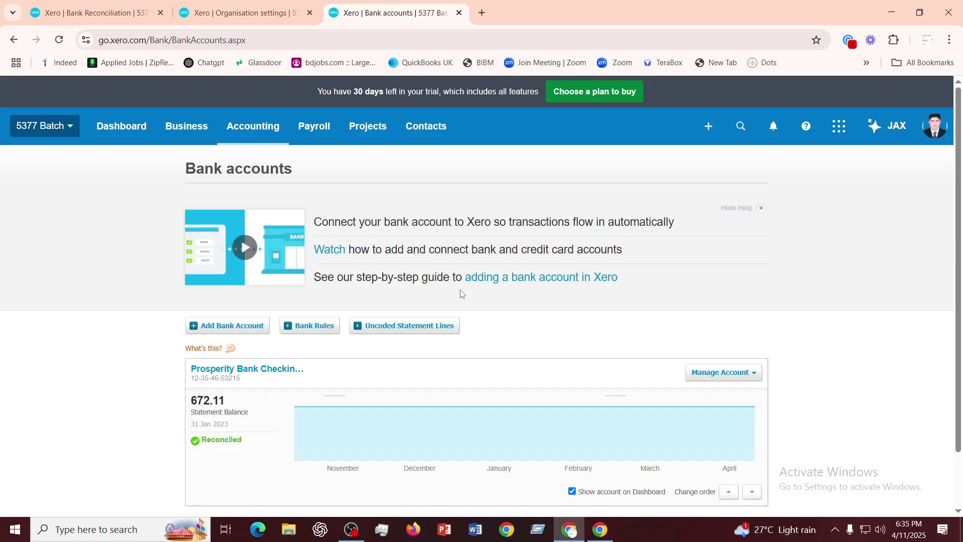
left_click(351, 533)
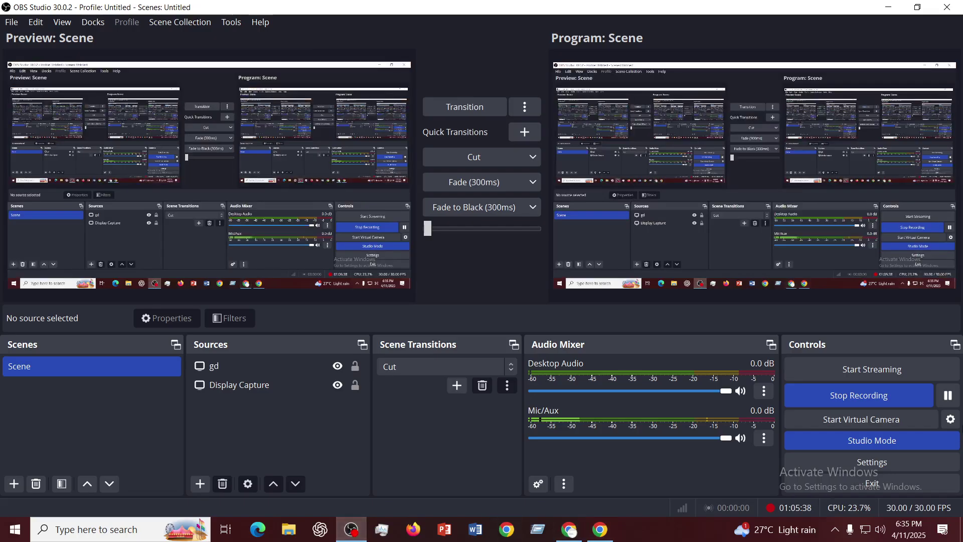